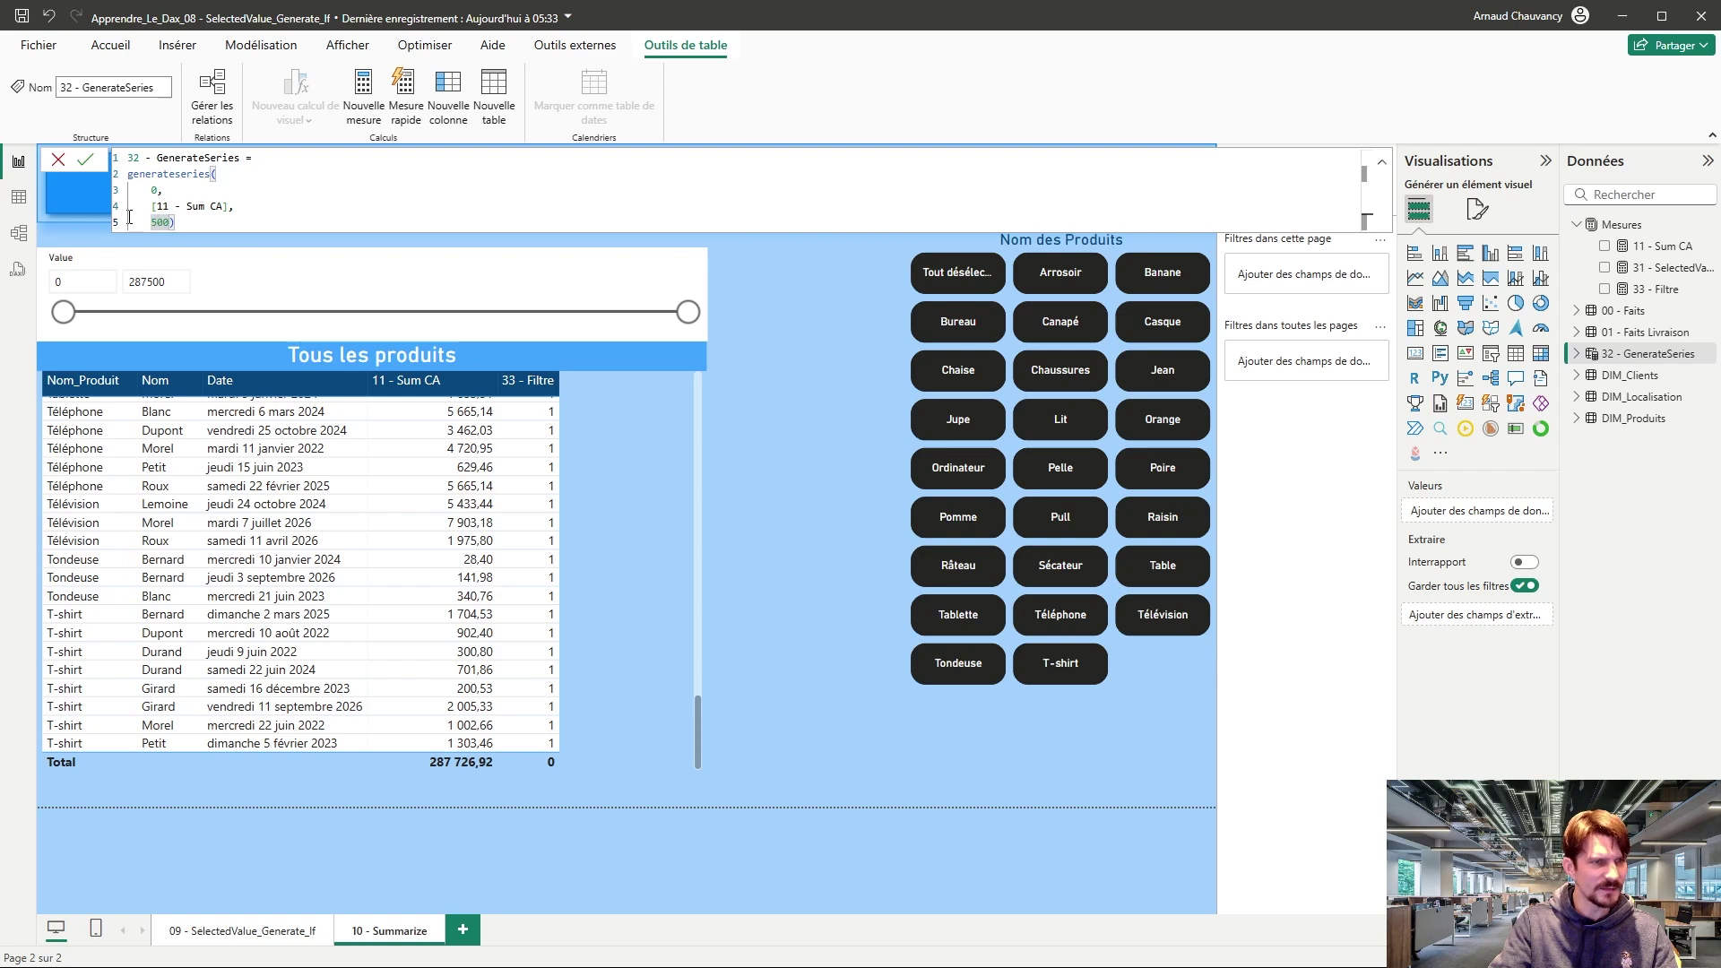
Step: Examine the DAX formula of the 33 - Filtre measure, including its variables, ISBLANK check and maximum/minimum condition
{"action": "left_click", "coordinate": [771, 288]}
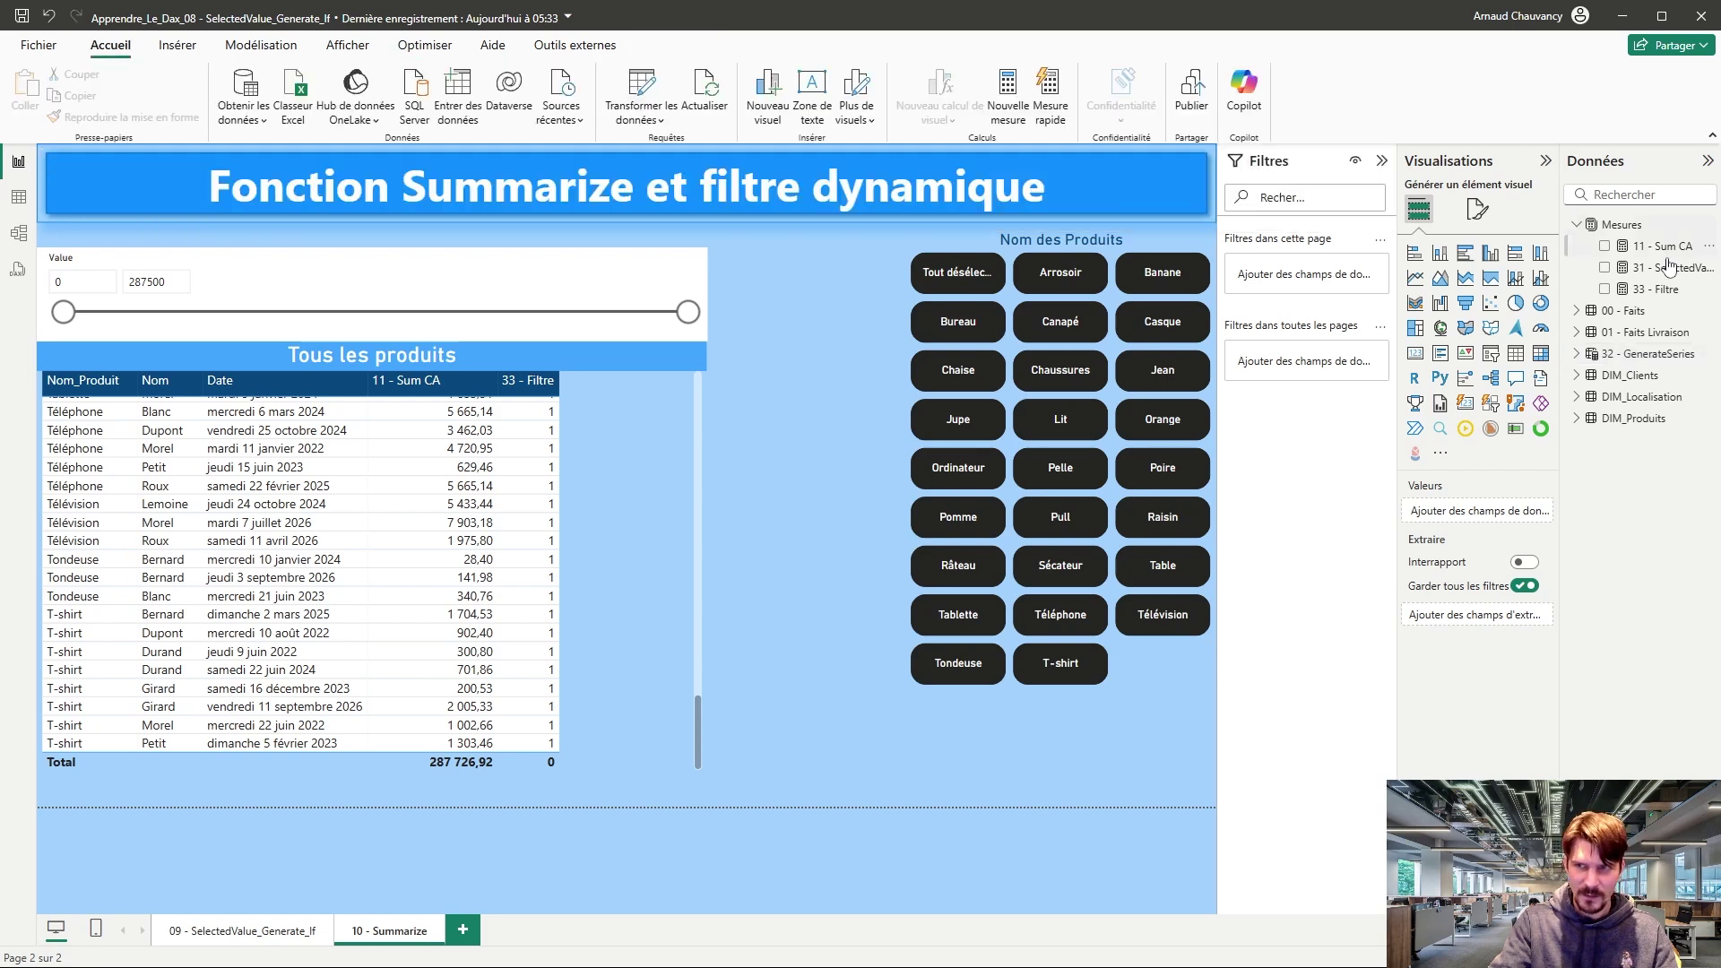
{"action": "left_click", "coordinate": [1654, 289]}
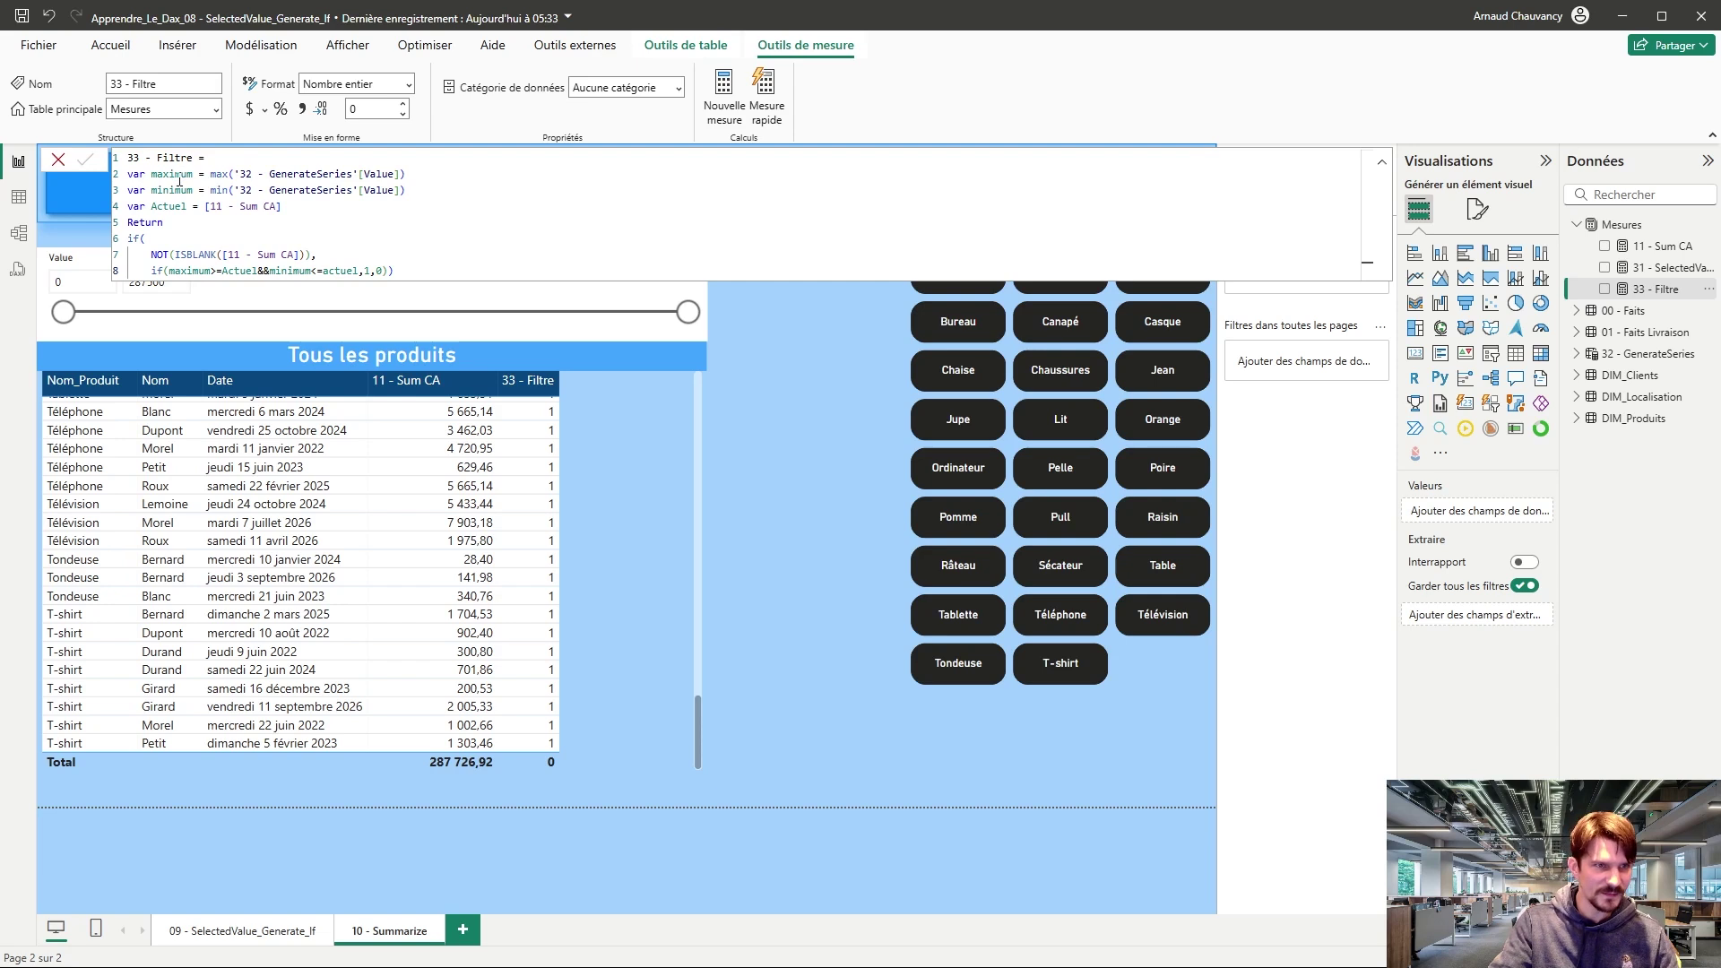
{"action": "left_click_drag", "start_coordinate": [320, 172], "coordinate": [407, 190]}
{"action": "left_click_drag", "start_coordinate": [160, 221], "coordinate": [264, 207]}
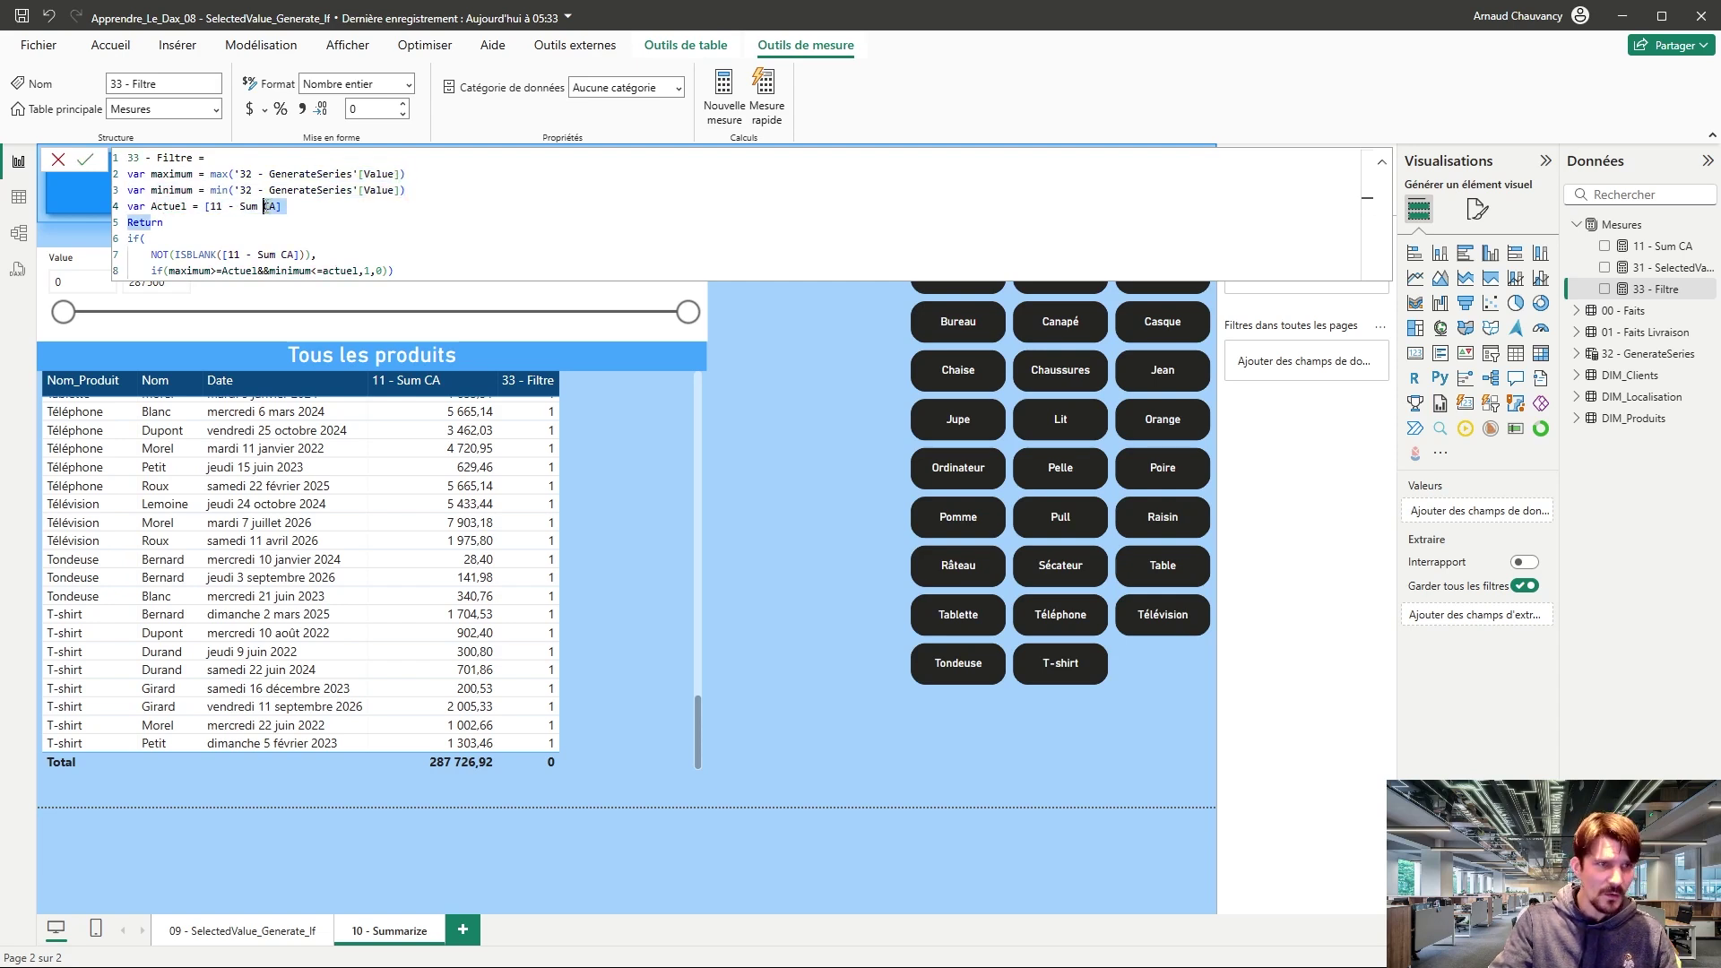
{"action": "left_click", "coordinate": [264, 208]}
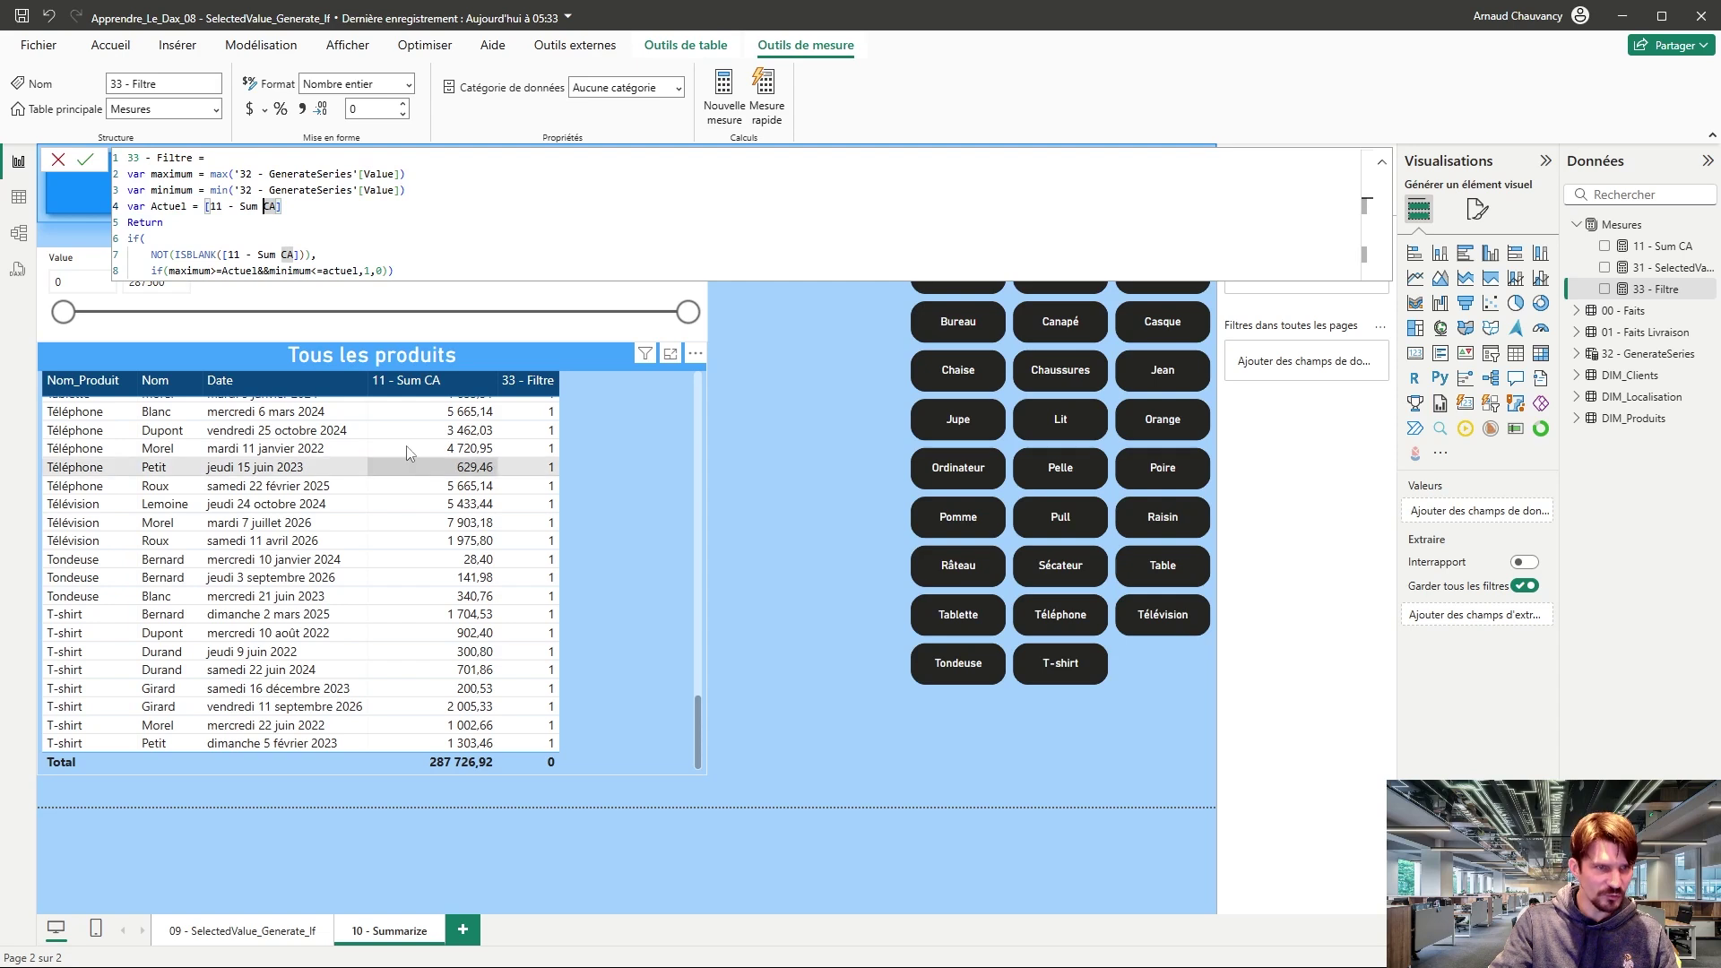
{"action": "left_click_drag", "start_coordinate": [152, 255], "coordinate": [325, 258]}
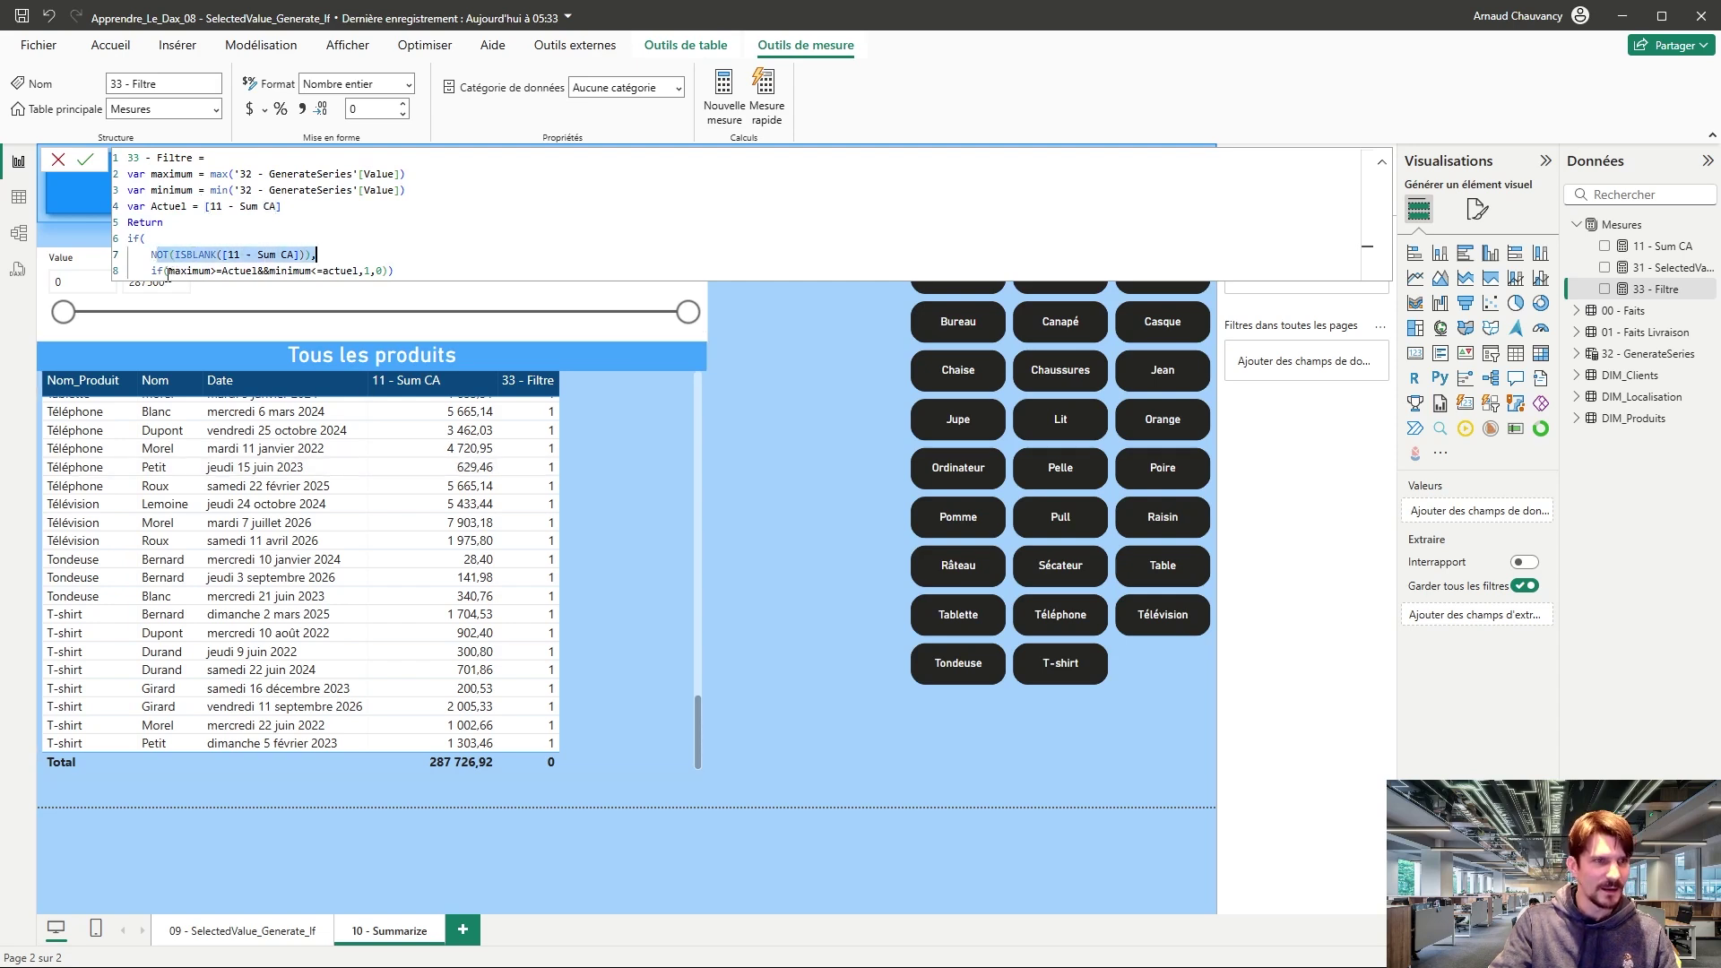
{"action": "left_click_drag", "start_coordinate": [168, 271], "coordinate": [370, 272]}
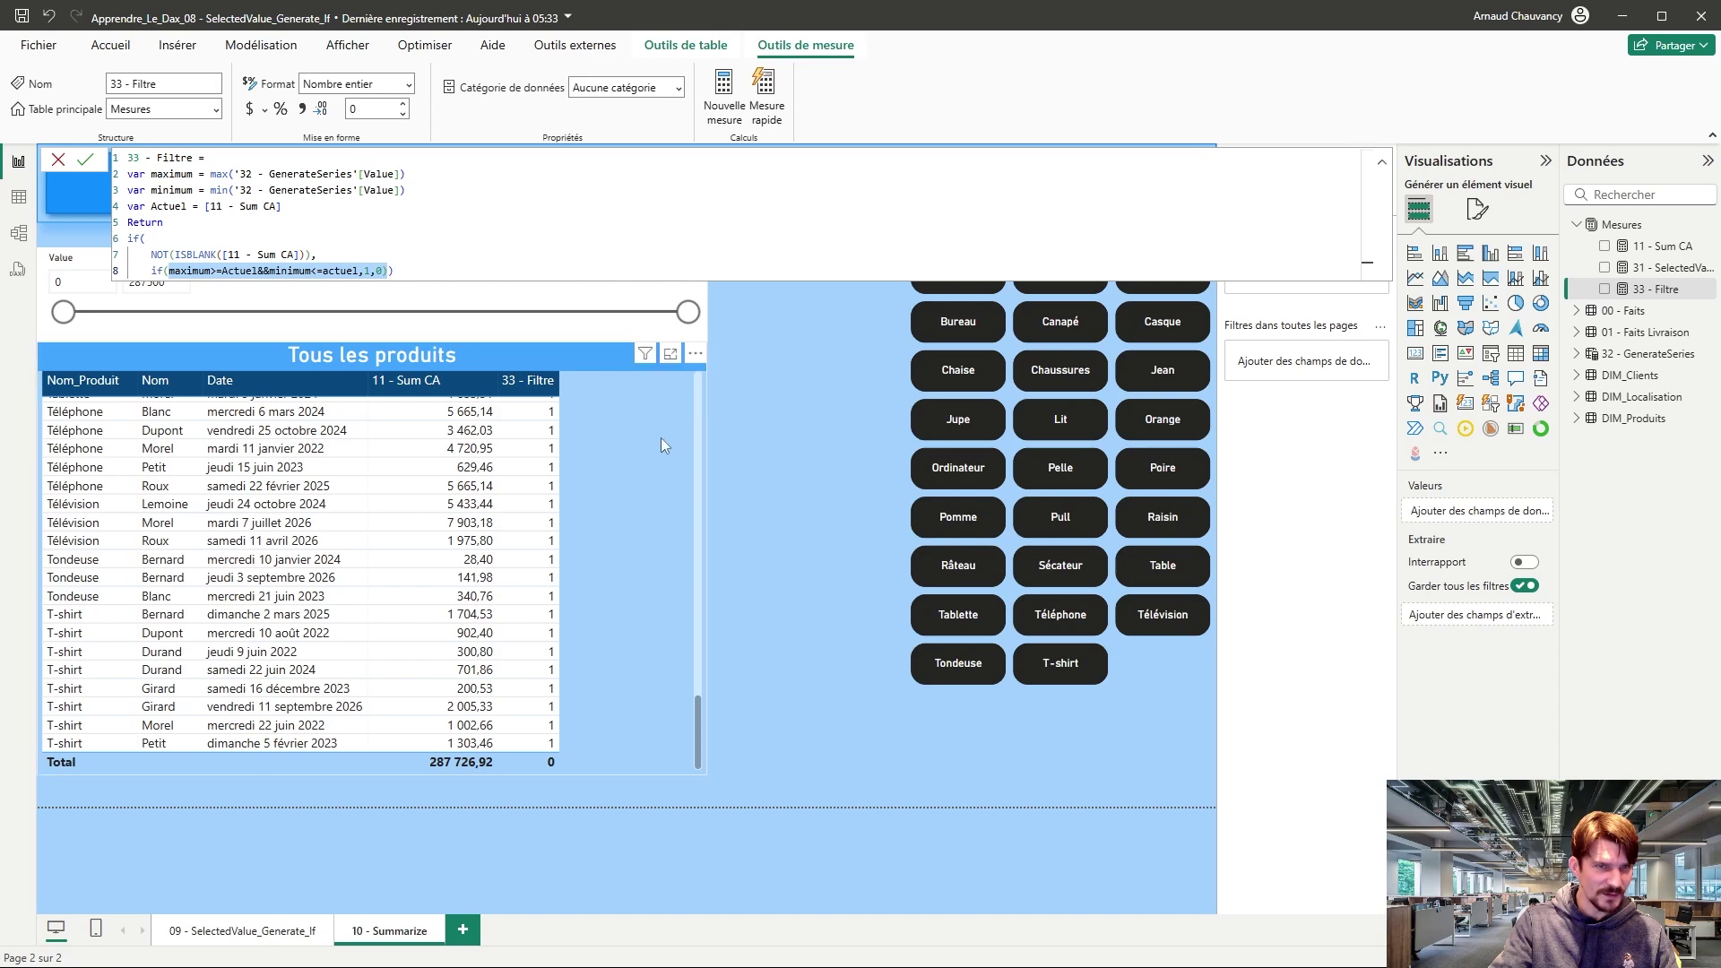
{"action": "left_click", "coordinate": [778, 352]}
{"action": "left_click", "coordinate": [395, 289]}
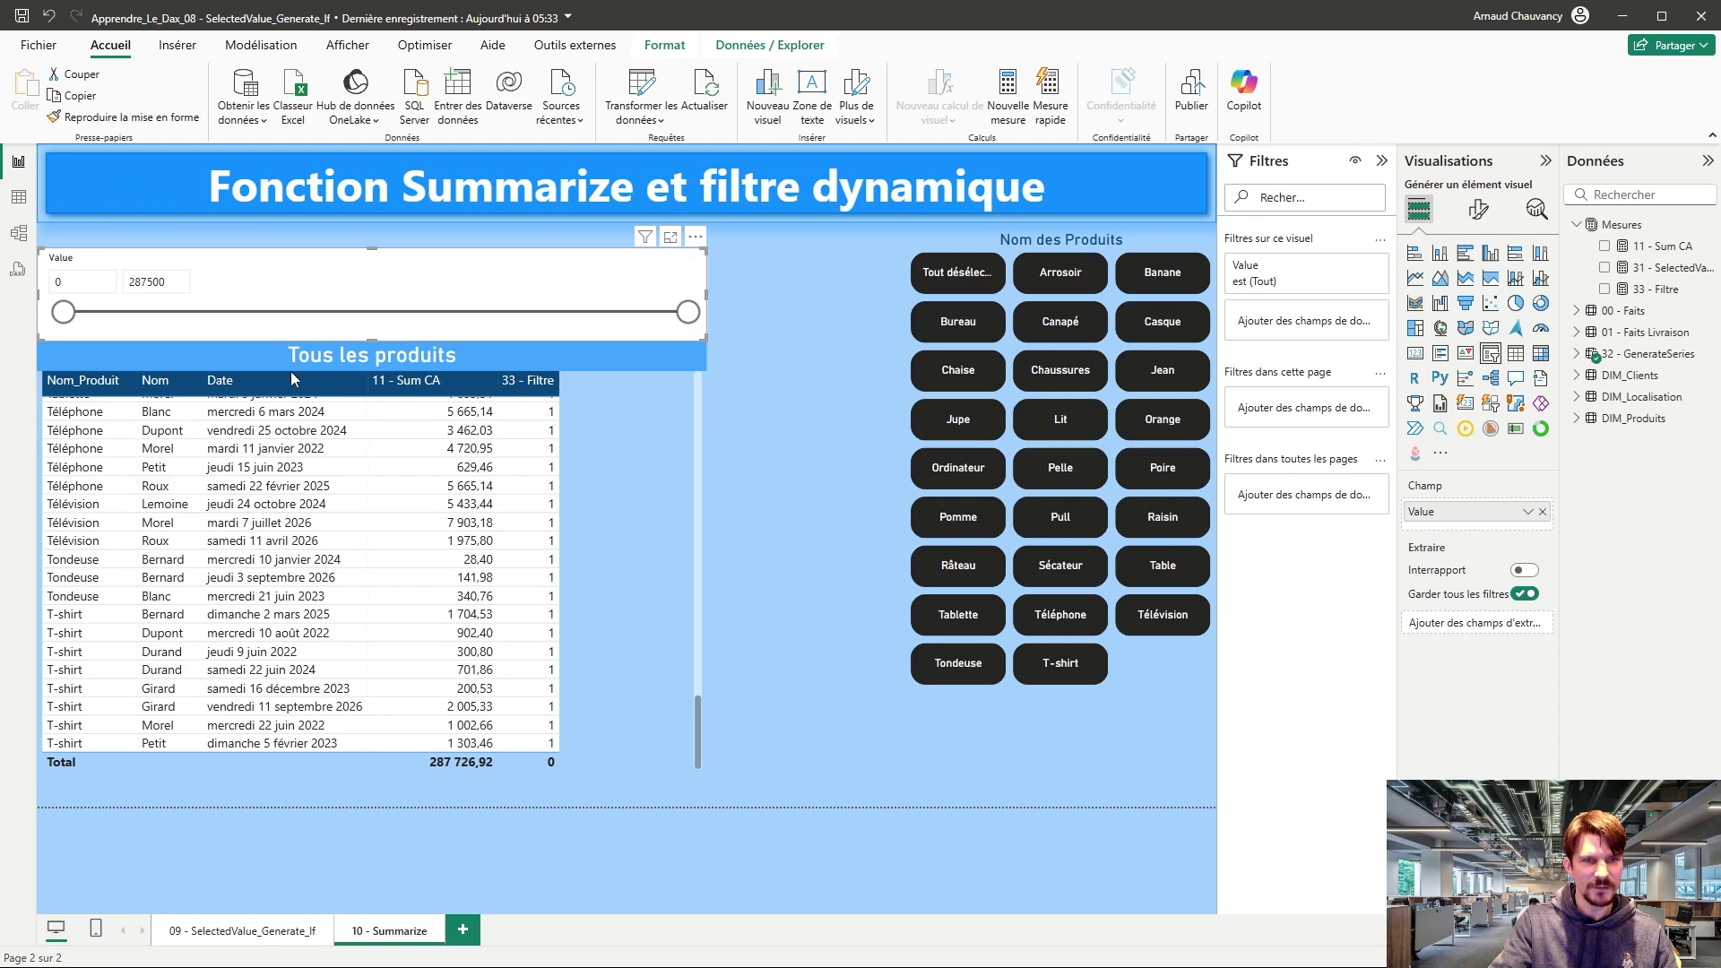
{"action": "left_click", "coordinate": [612, 484]}
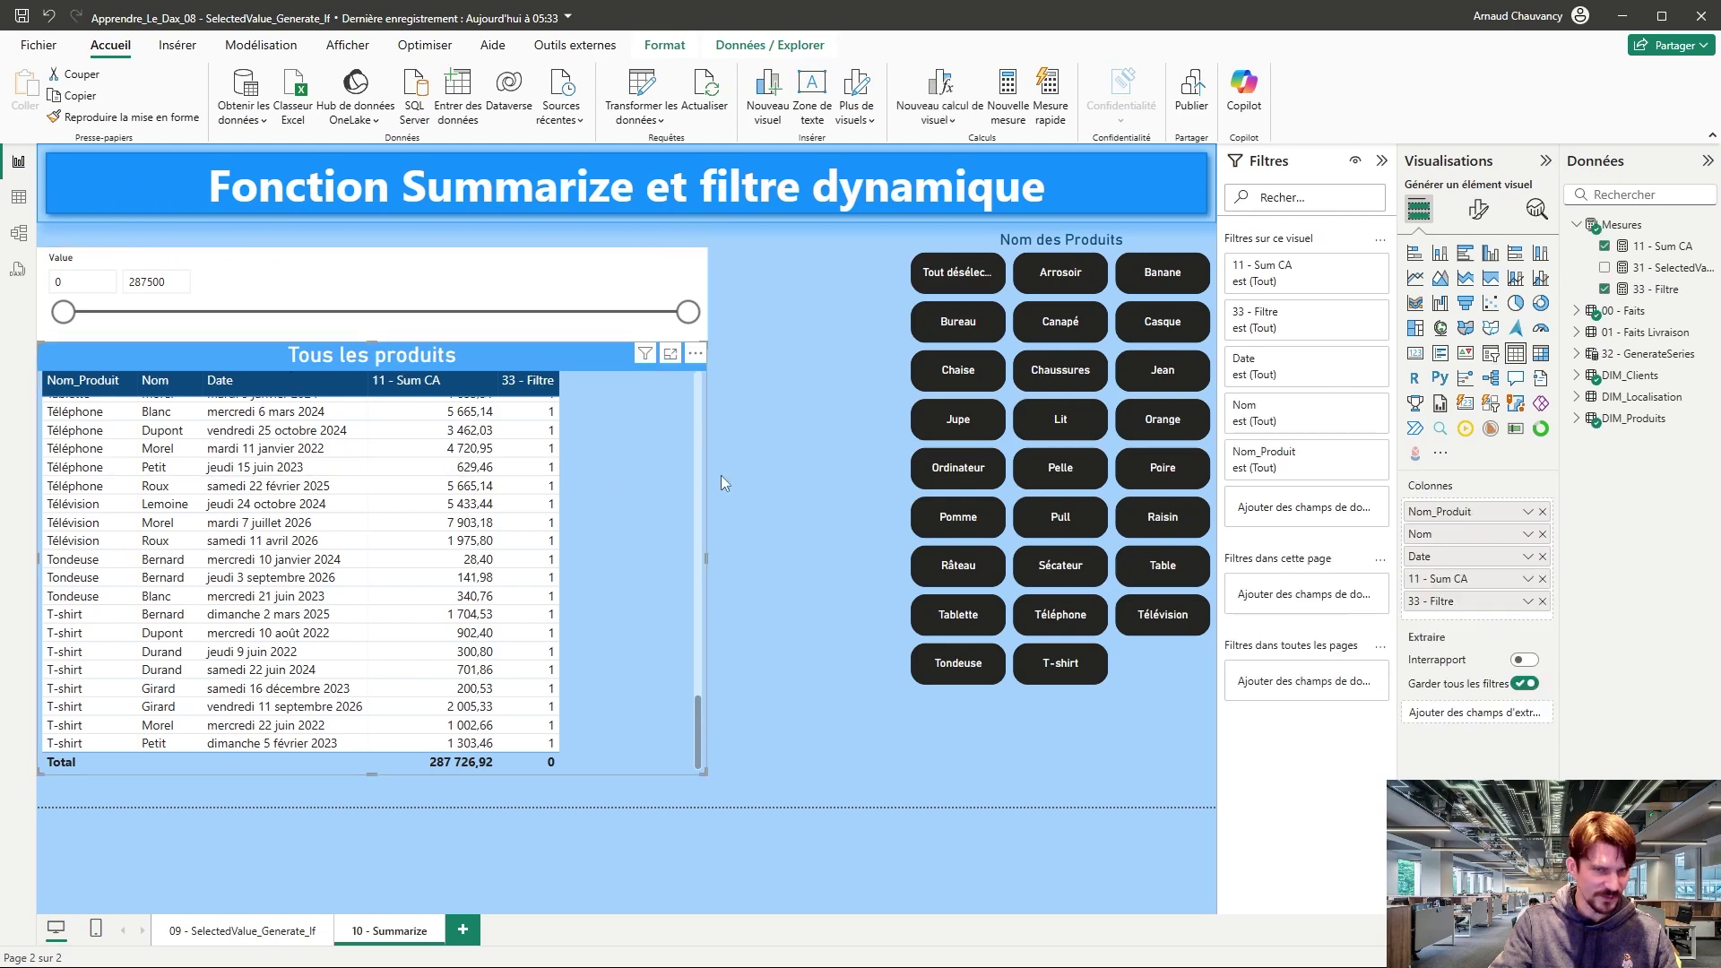
{"action": "left_click", "coordinate": [720, 475]}
{"action": "left_click", "coordinate": [643, 485]}
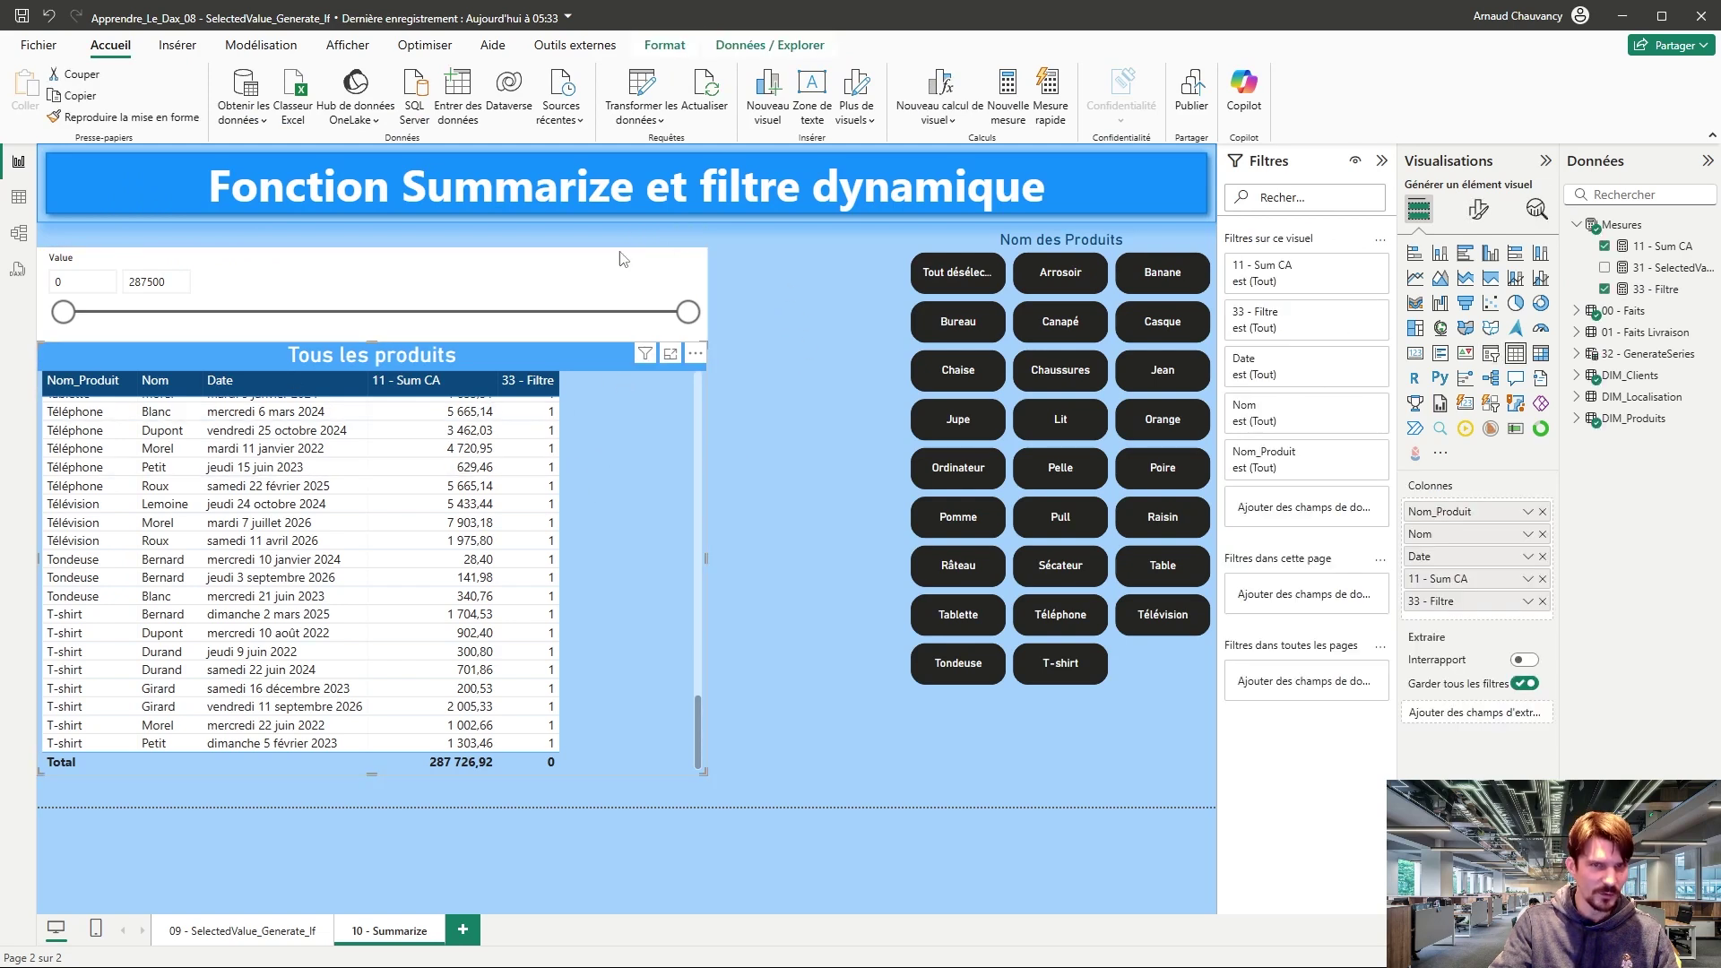
{"action": "left_click", "coordinate": [600, 279]}
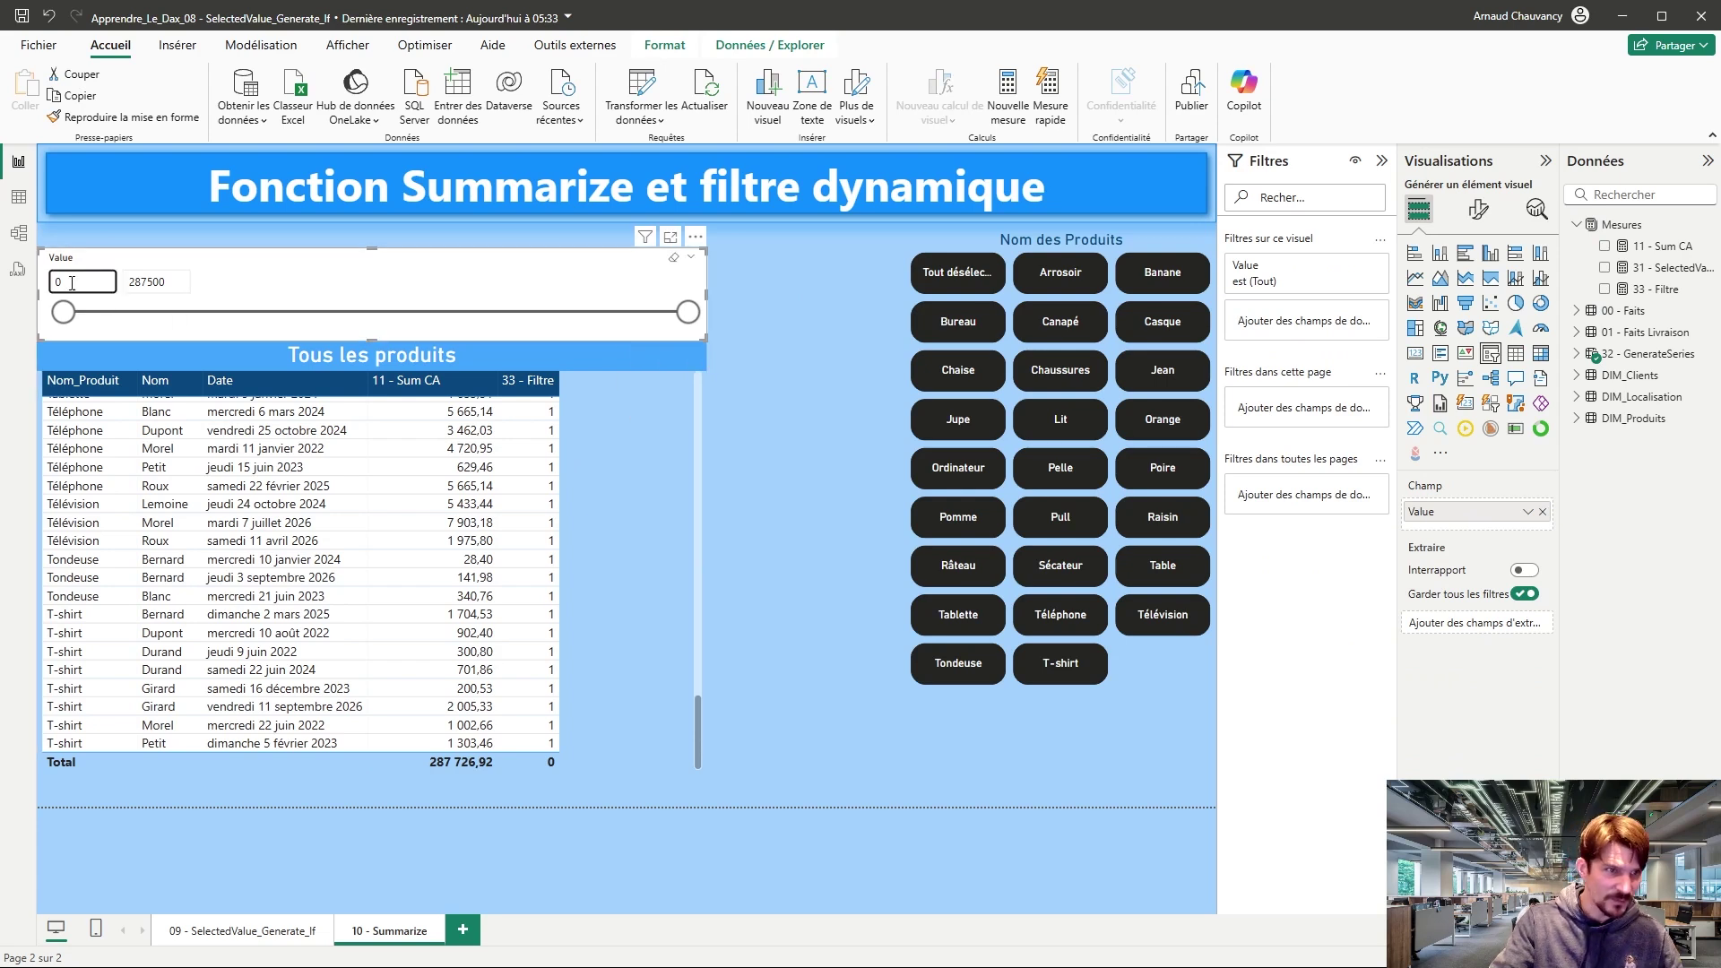
{"action": "left_click", "coordinate": [633, 413]}
{"action": "left_click", "coordinate": [591, 281]}
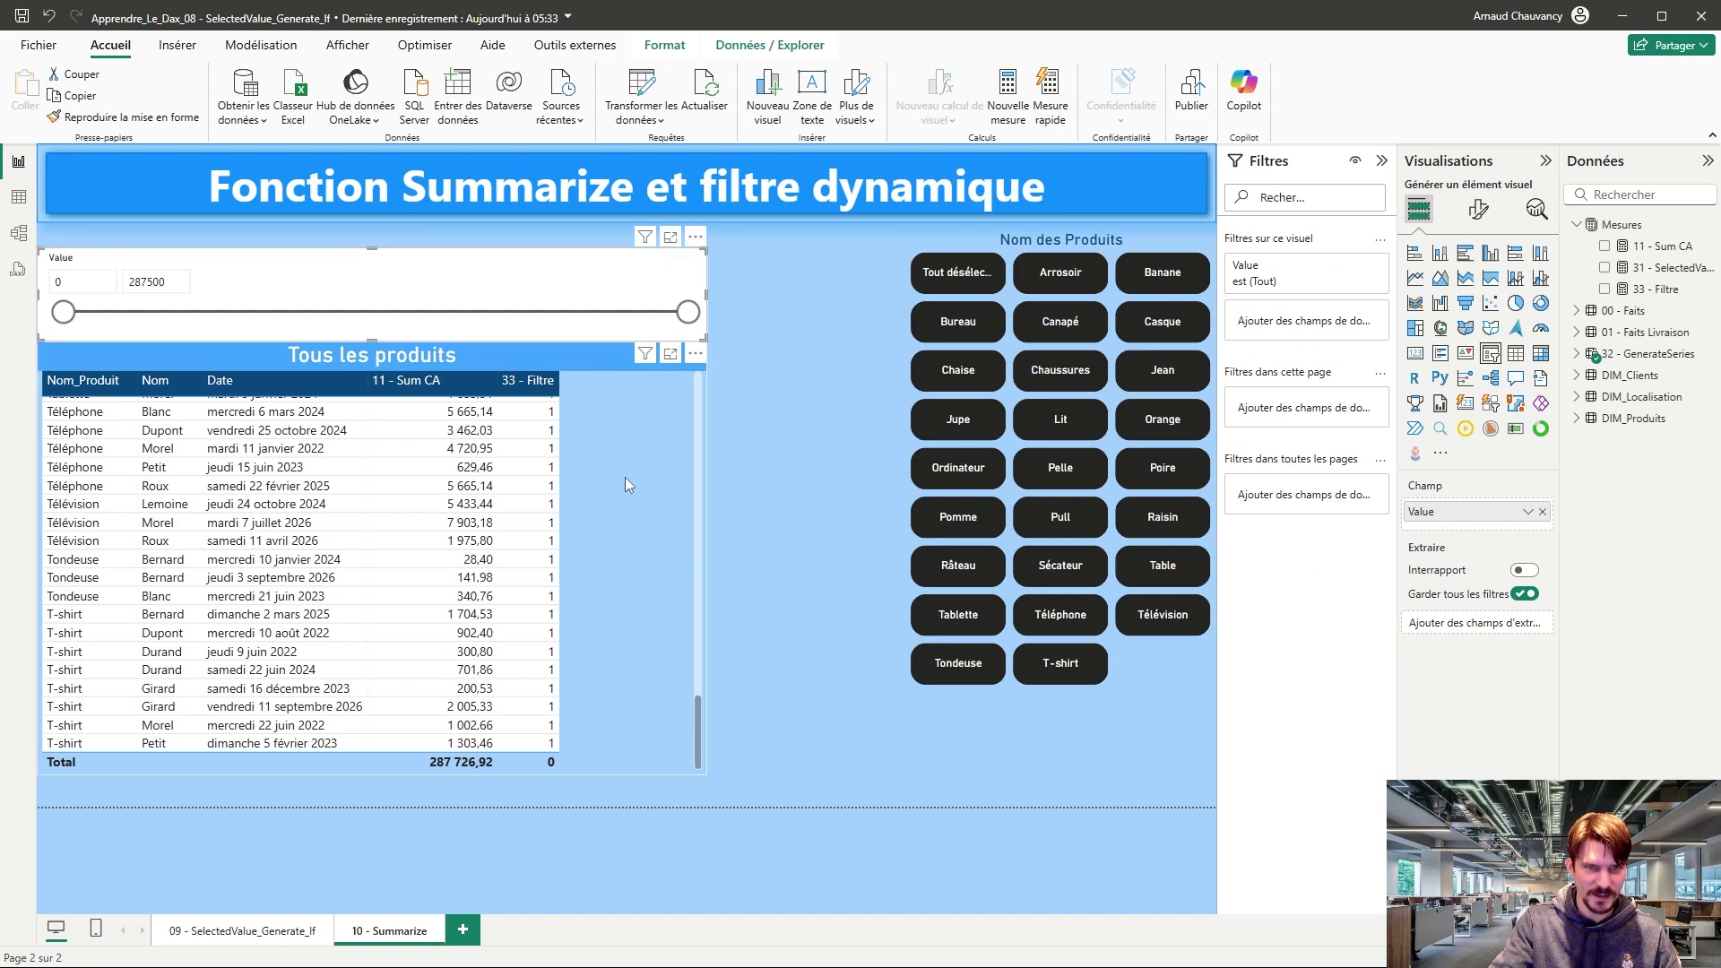
{"action": "left_click", "coordinate": [697, 431]}
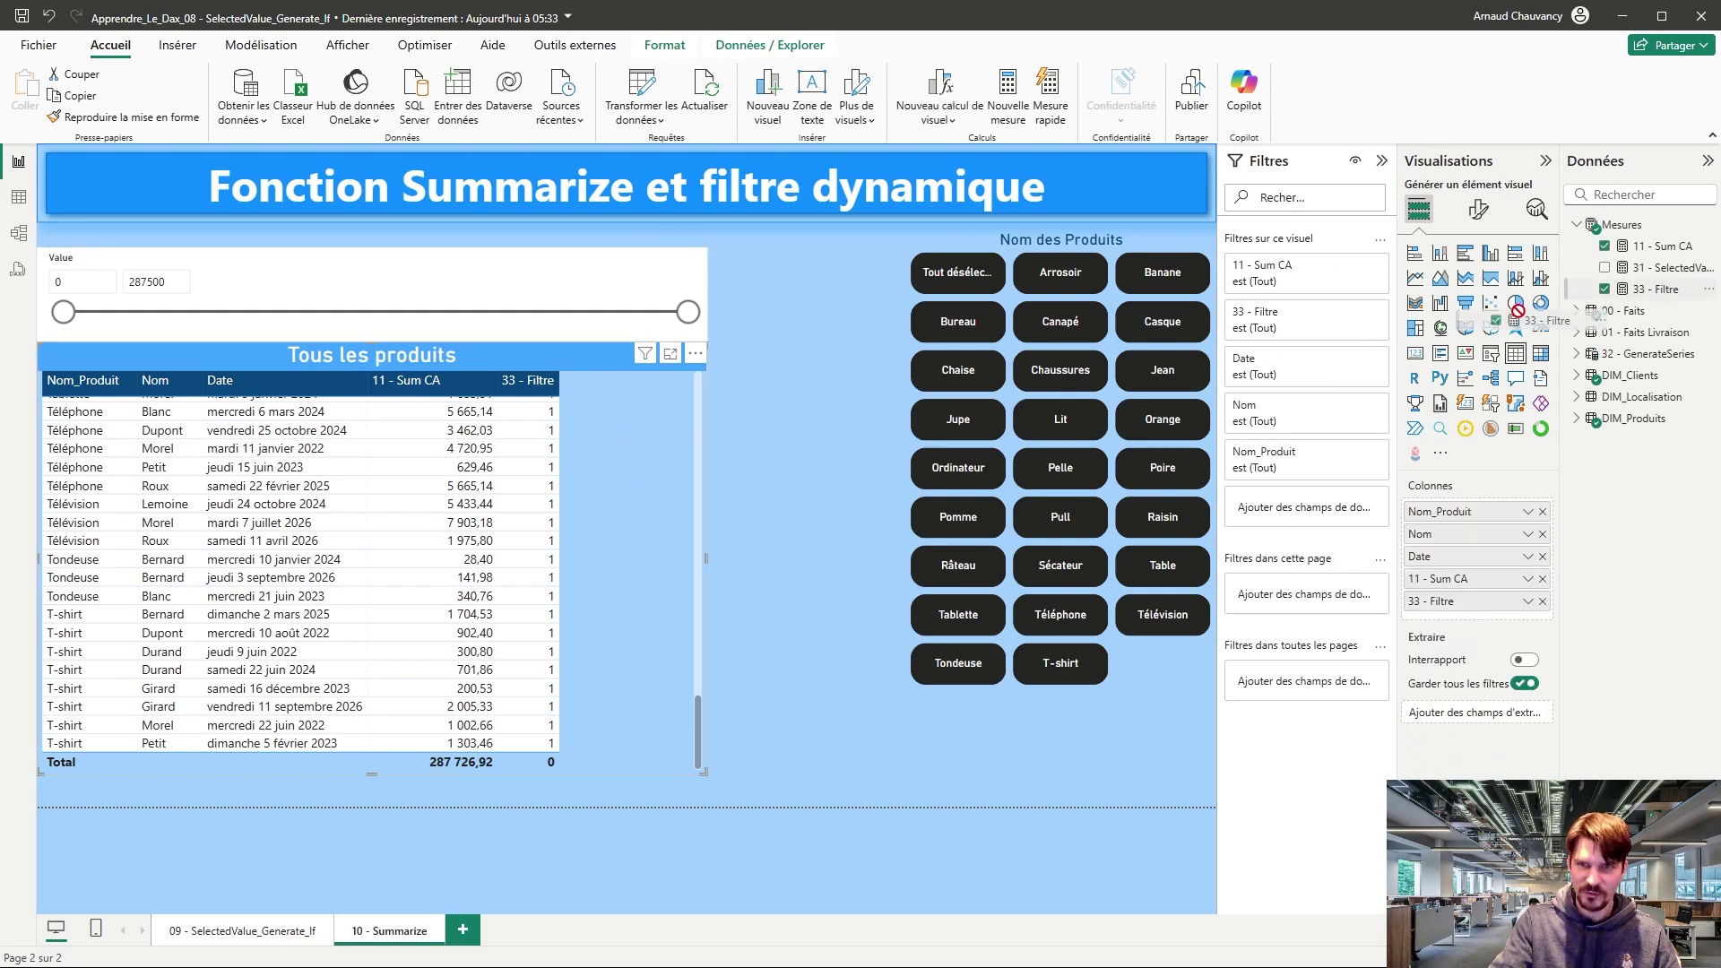
{"action": "left_click", "coordinate": [1355, 315]}
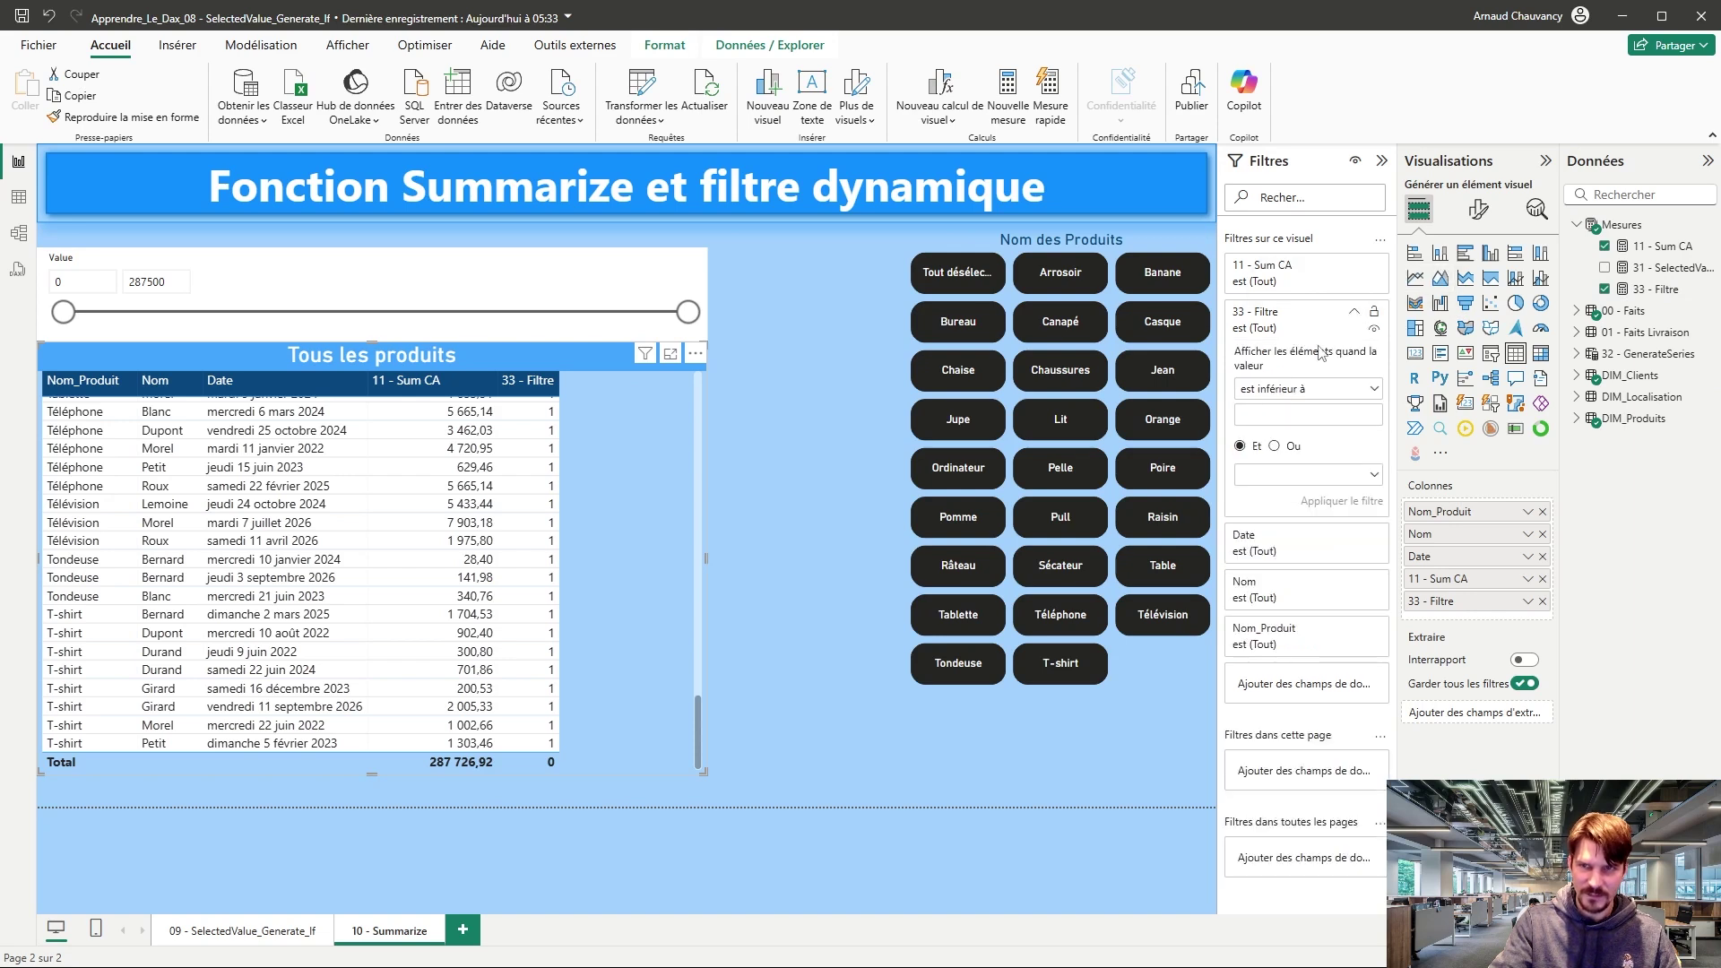
{"action": "left_click", "coordinate": [813, 392]}
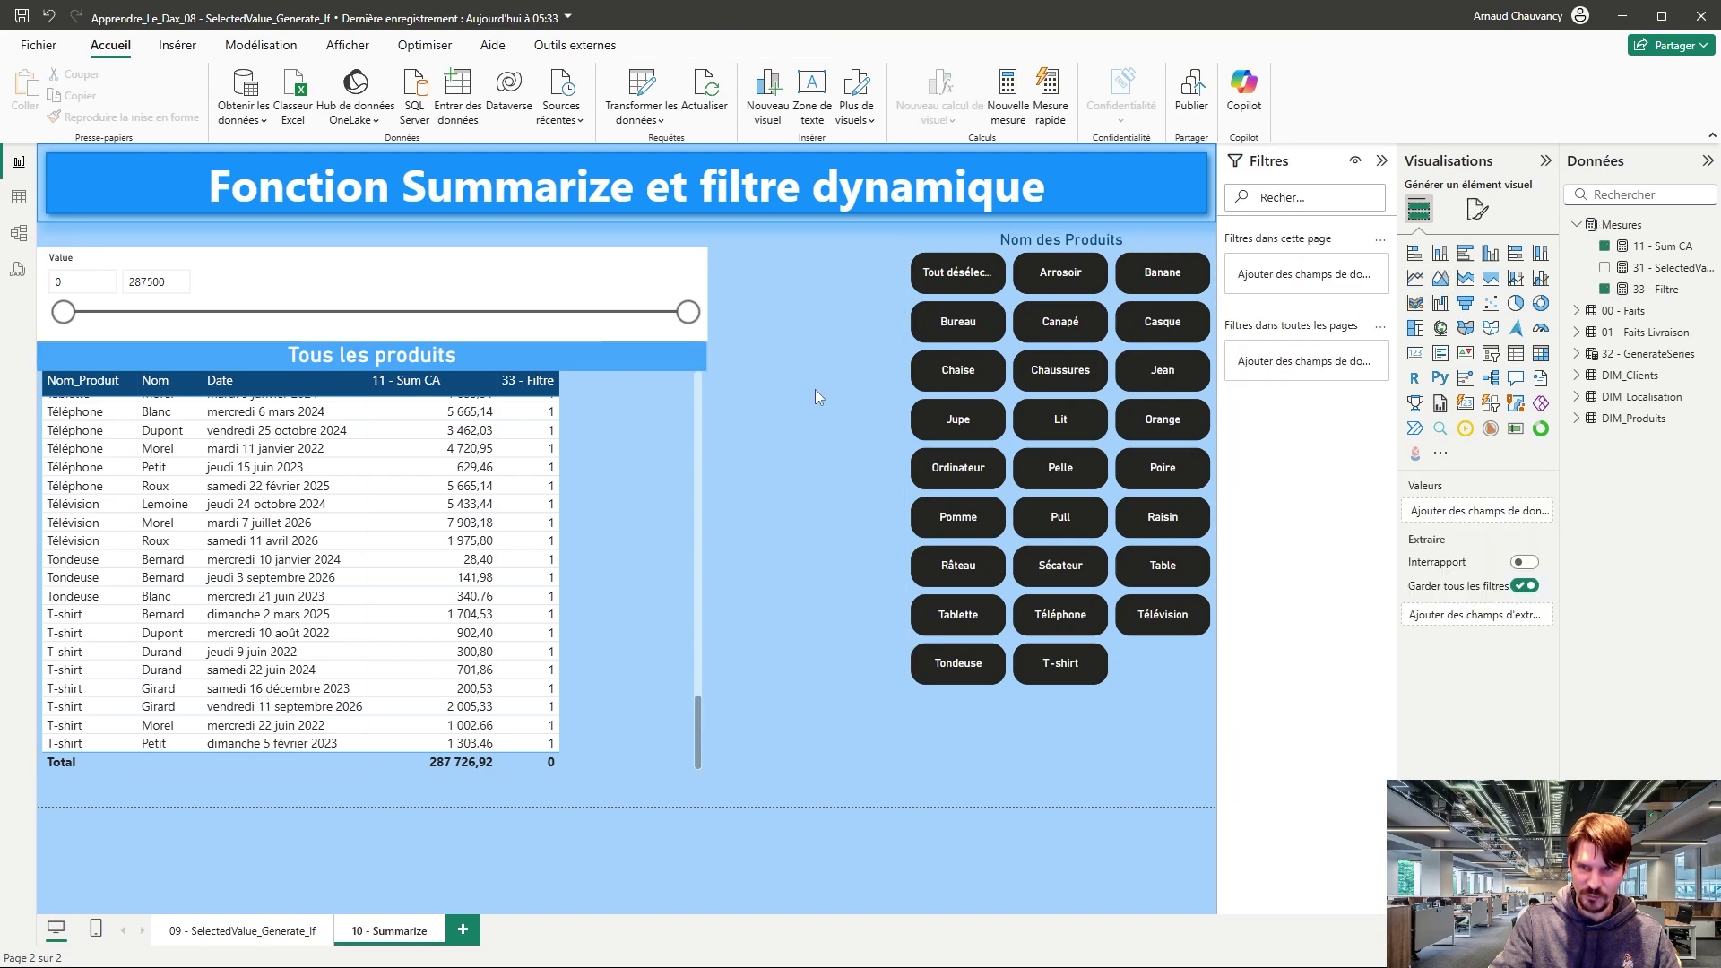
Step: Remove the 33 - Filtre column from the product table and add that measure as a filter on the visual
{"action": "left_click", "coordinate": [712, 499]}
{"action": "left_click", "coordinate": [1542, 600]}
{"action": "left_click_drag", "start_coordinate": [1642, 291], "coordinate": [1304, 475]}
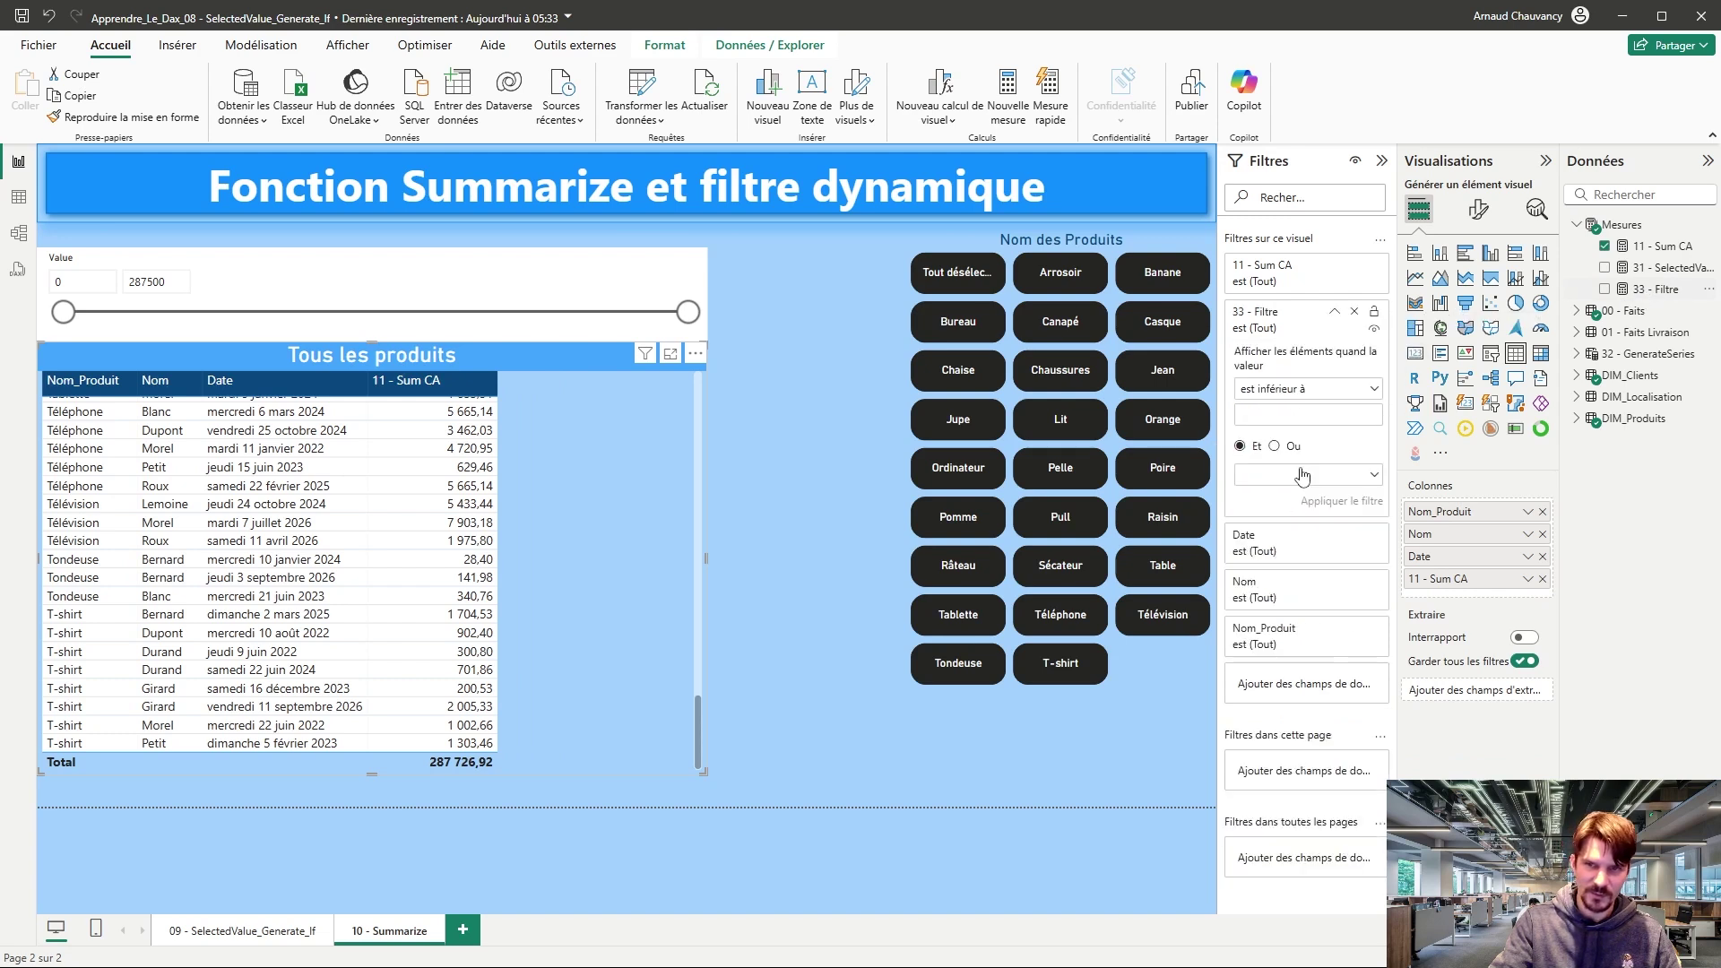
Step: Set the table's 33 - Filtre visual filter to "est" 1 and apply it
{"action": "left_click", "coordinate": [1282, 394]}
{"action": "left_click", "coordinate": [1255, 506]}
{"action": "left_click", "coordinate": [1284, 416]}
{"action": "type", "text": "1"}
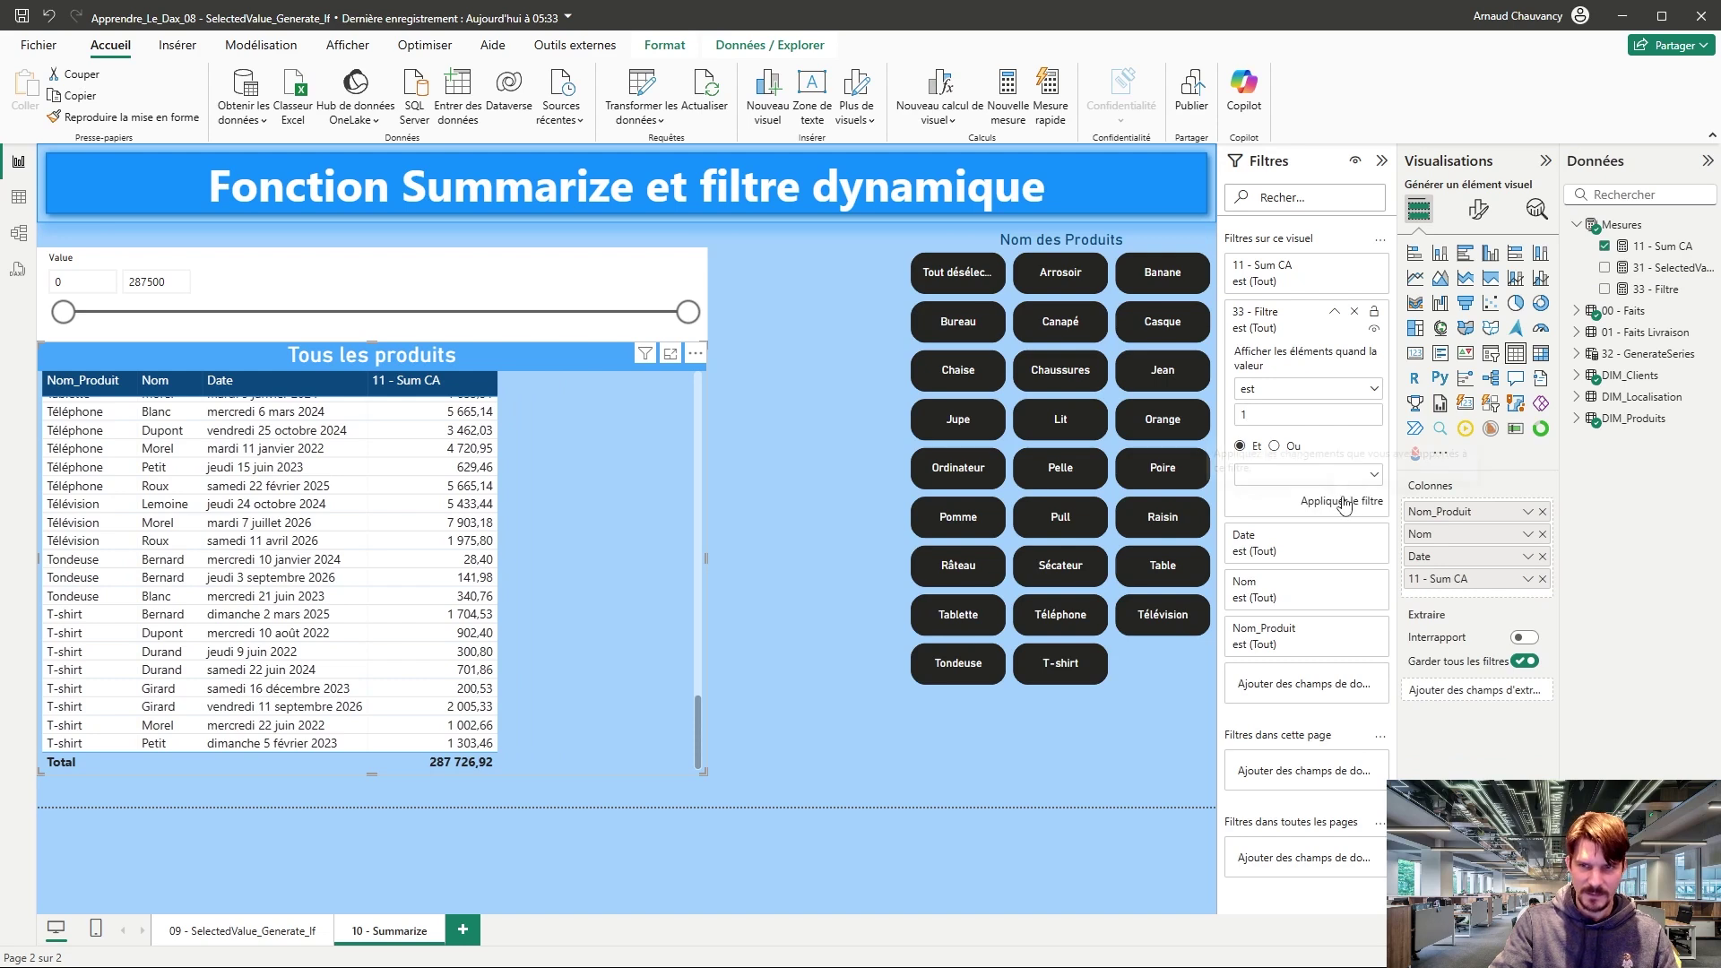
{"action": "left_click", "coordinate": [1342, 501]}
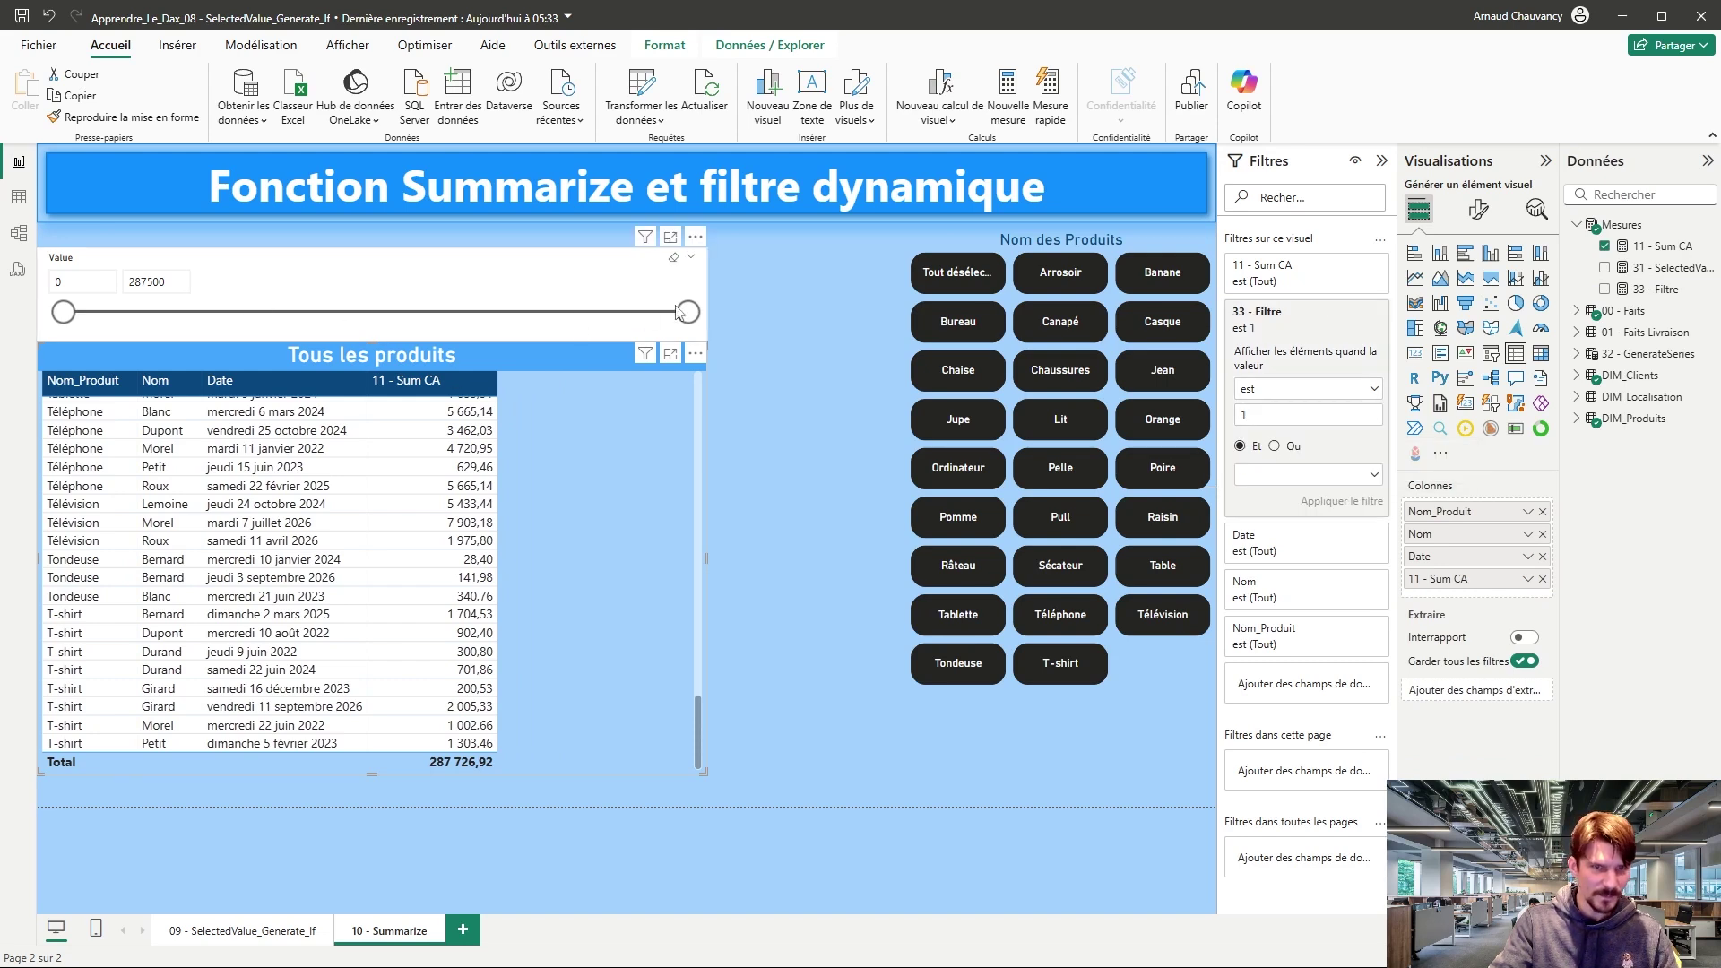
Step: Set the Value slicer's maximum to 1000 and check the filtered rows of the product table
{"action": "mouse_move", "coordinate": [64, 313]}
{"action": "left_mouse_down"}
{"action": "mouse_move", "coordinate": [139, 315]}
{"action": "mouse_move", "coordinate": [61, 318]}
{"action": "left_mouse_up"}
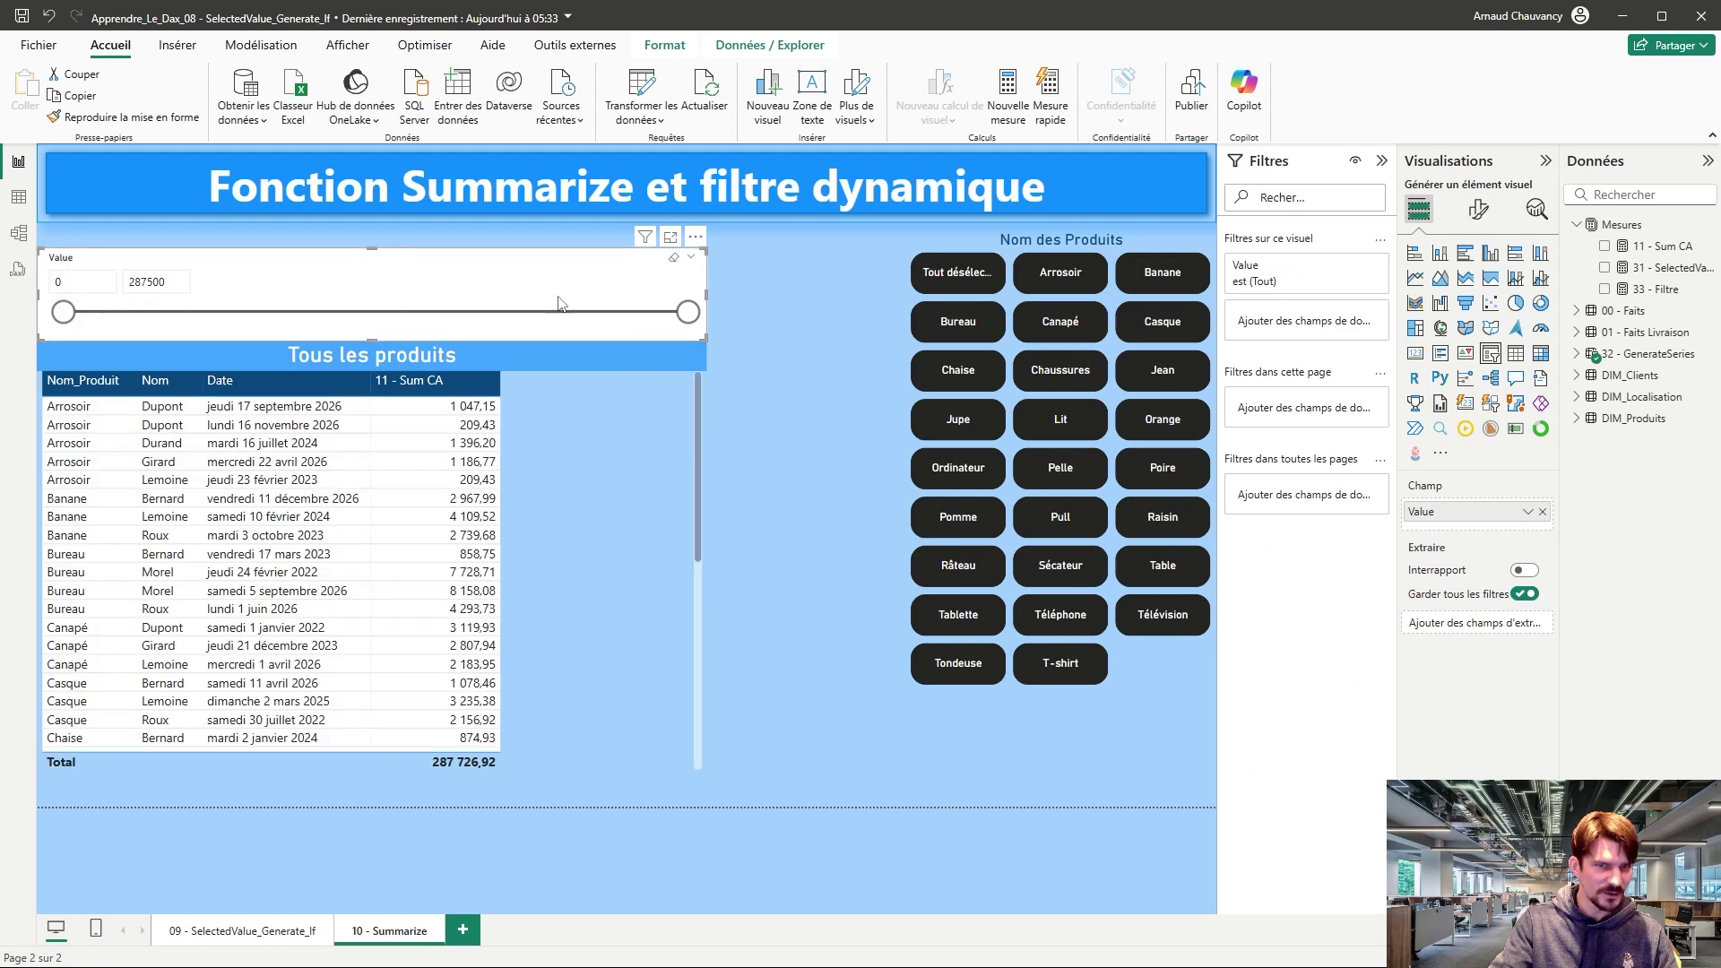
{"action": "double_click", "coordinate": [161, 278]}
{"action": "type", "text": "1000"}
{"action": "key", "text": "Return"}
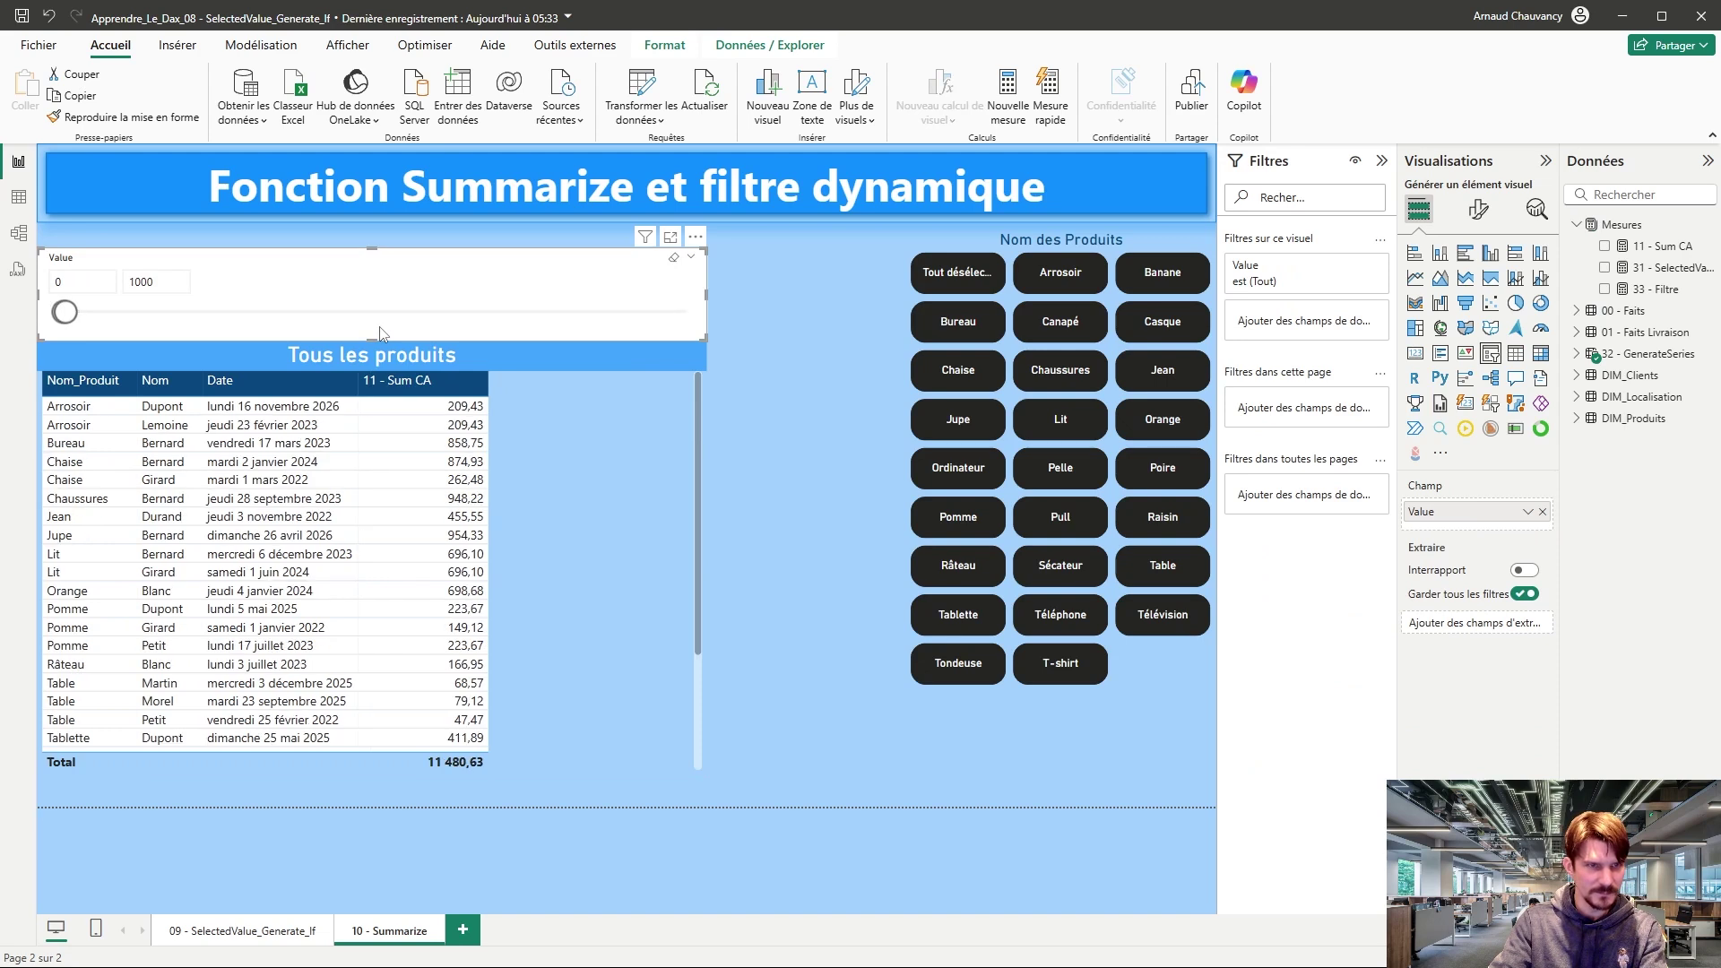
{"action": "scroll", "coordinate": [455, 642], "scroll_direction": "down", "scroll_amount": 3}
{"action": "scroll", "coordinate": [455, 627], "scroll_direction": "up", "scroll_amount": 2}
{"action": "scroll", "coordinate": [286, 439], "scroll_direction": "down", "scroll_amount": 3}
Step: Restore the Value slicer's maximum to 287500 and look through the full product table
{"action": "left_click_drag", "start_coordinate": [62, 312], "coordinate": [746, 296]}
{"action": "scroll", "coordinate": [497, 556], "scroll_direction": "up", "scroll_amount": 6}
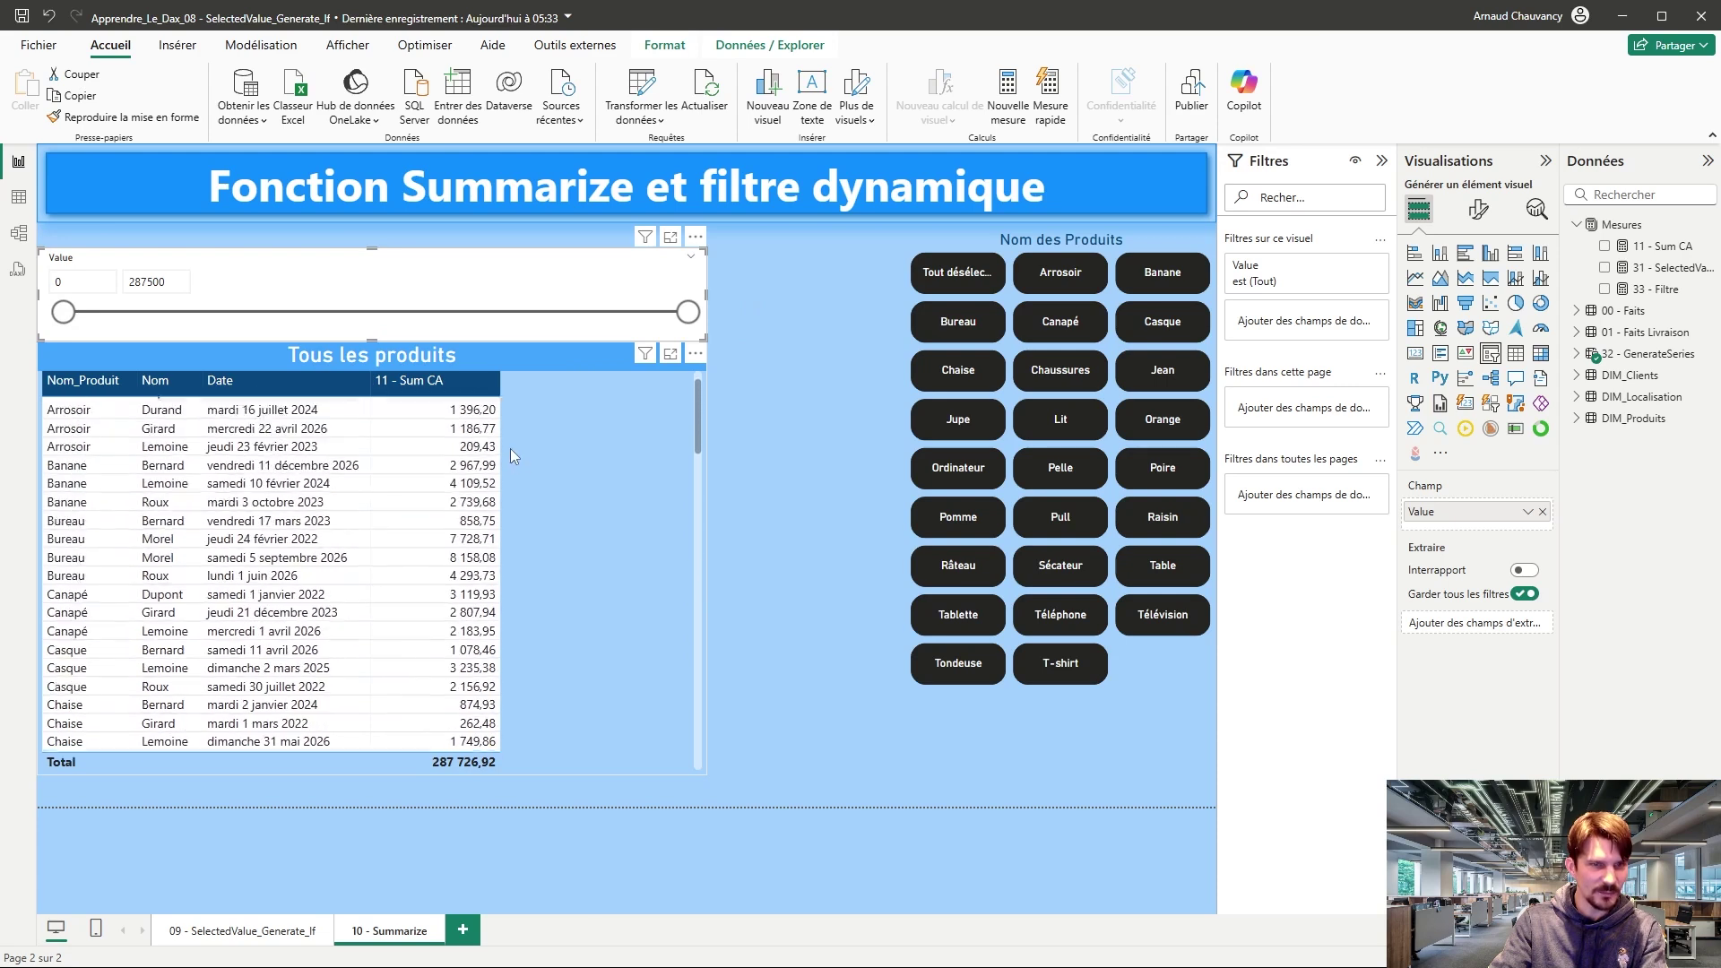
{"action": "scroll", "coordinate": [428, 472], "scroll_direction": "down", "scroll_amount": 1}
{"action": "scroll", "coordinate": [427, 472], "scroll_direction": "down", "scroll_amount": 20}
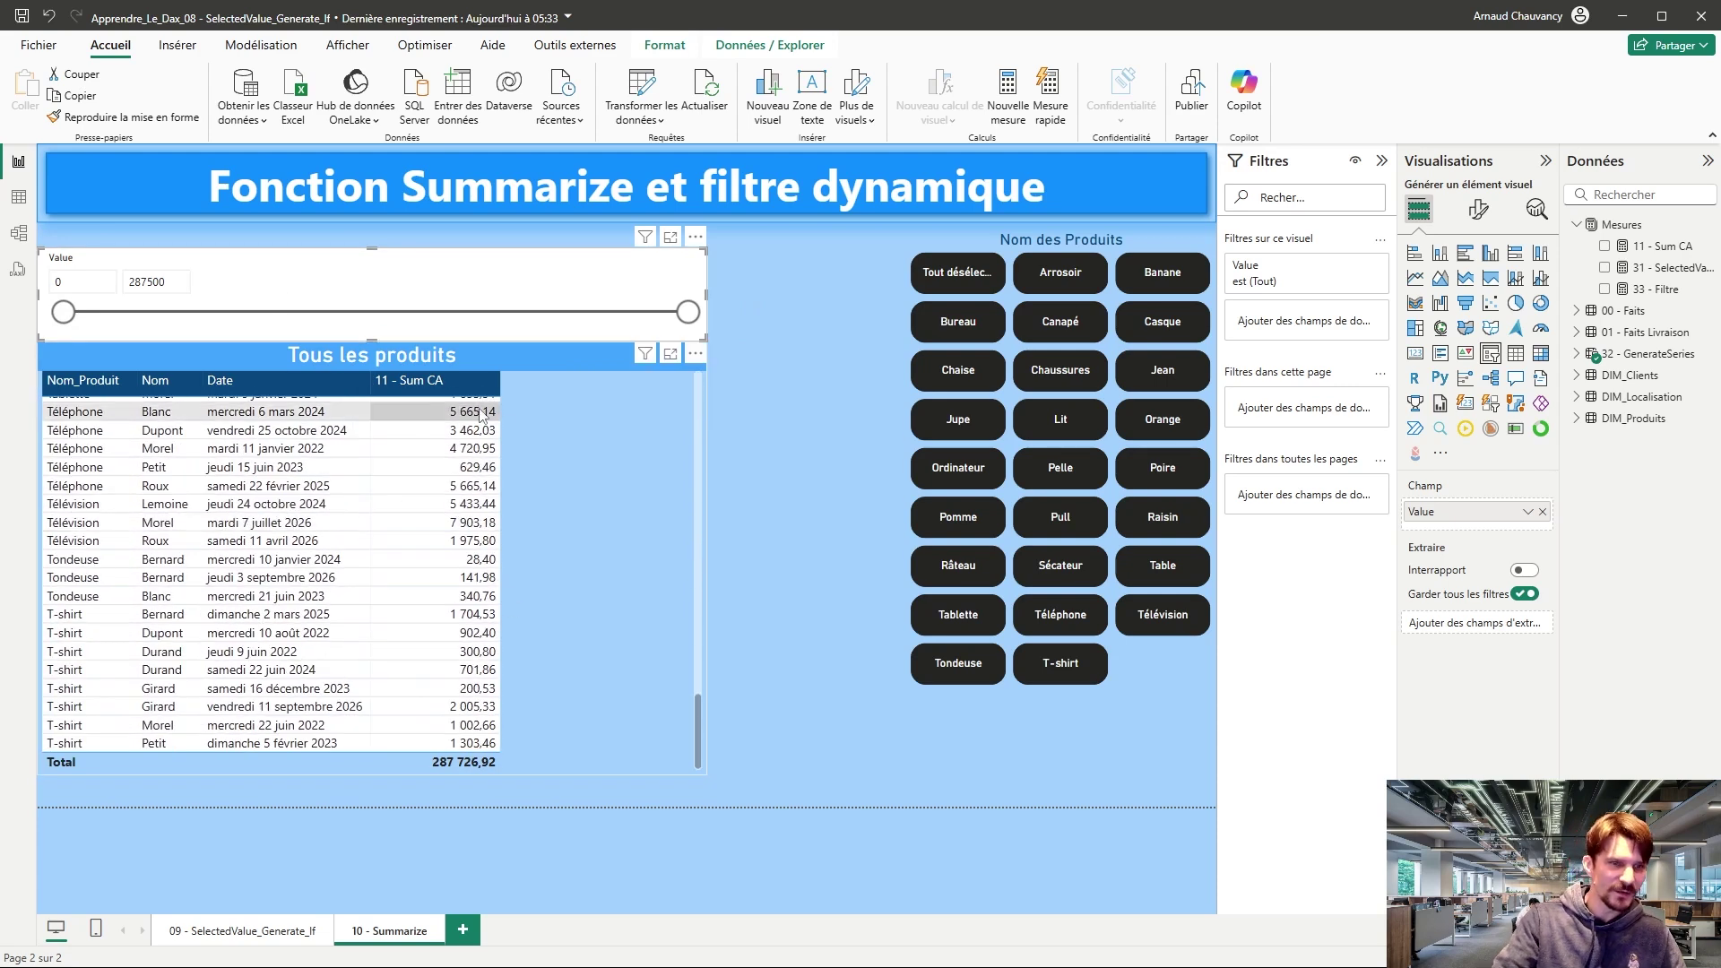
Step: Filter the page to the product Bureau and reselect all products in the product name slicer
{"action": "left_click", "coordinate": [957, 285]}
{"action": "left_click", "coordinate": [958, 330]}
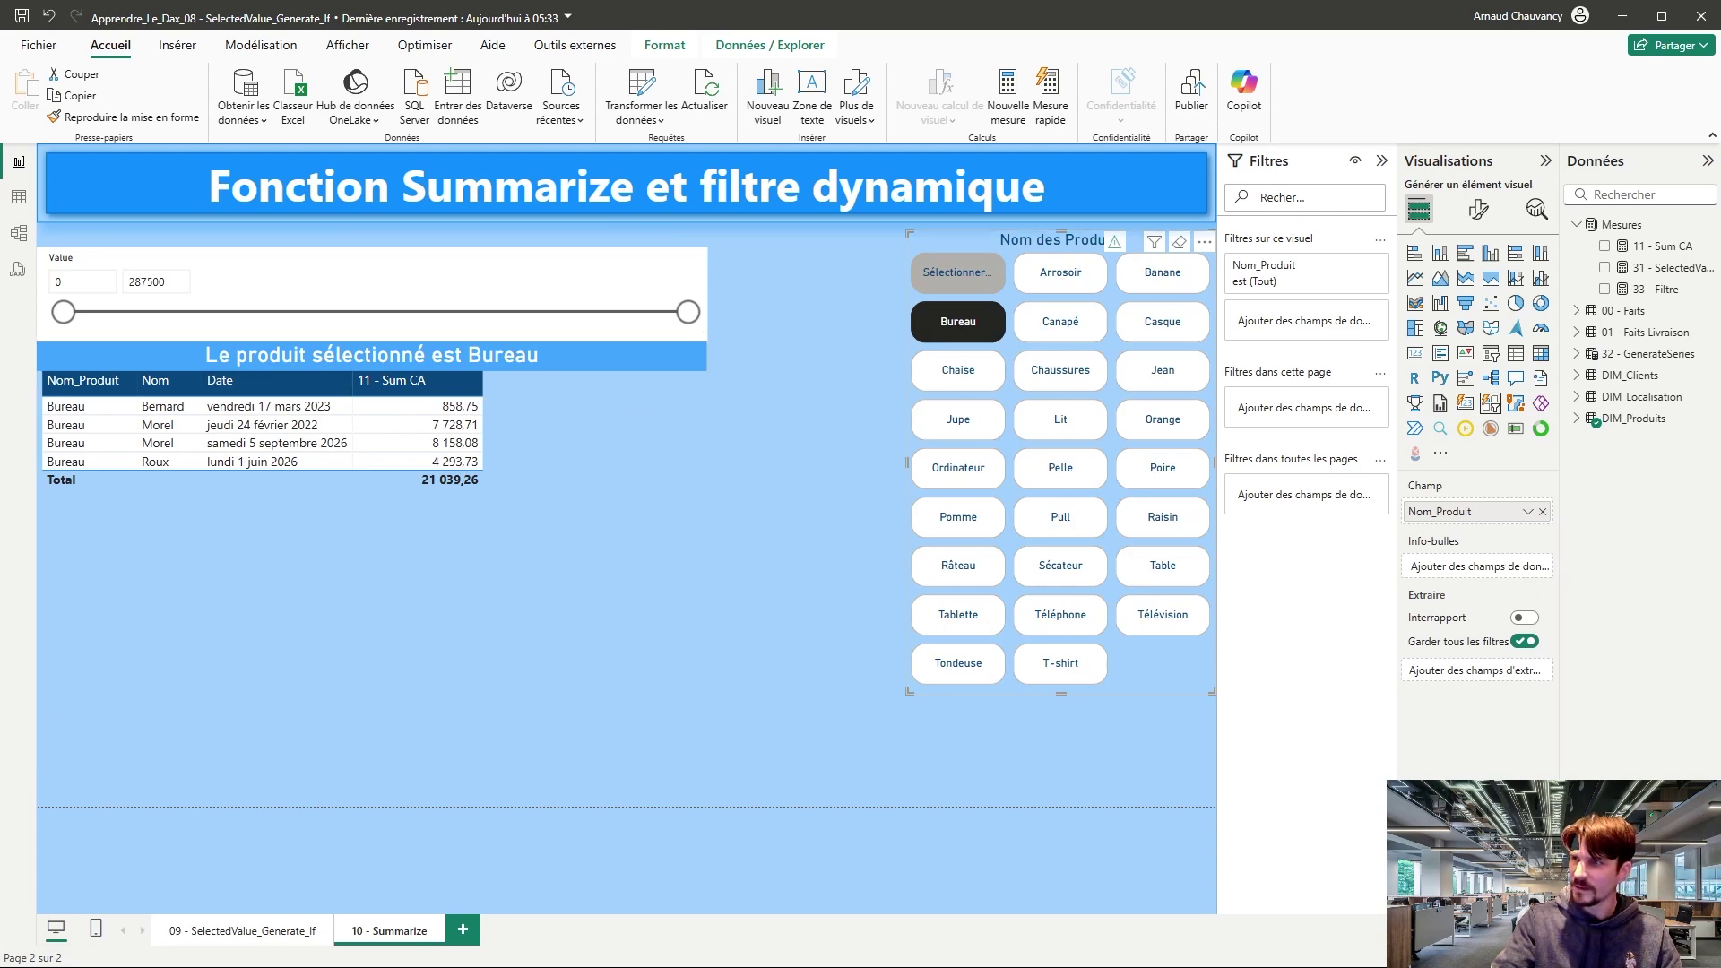
{"action": "left_click", "coordinate": [782, 348]}
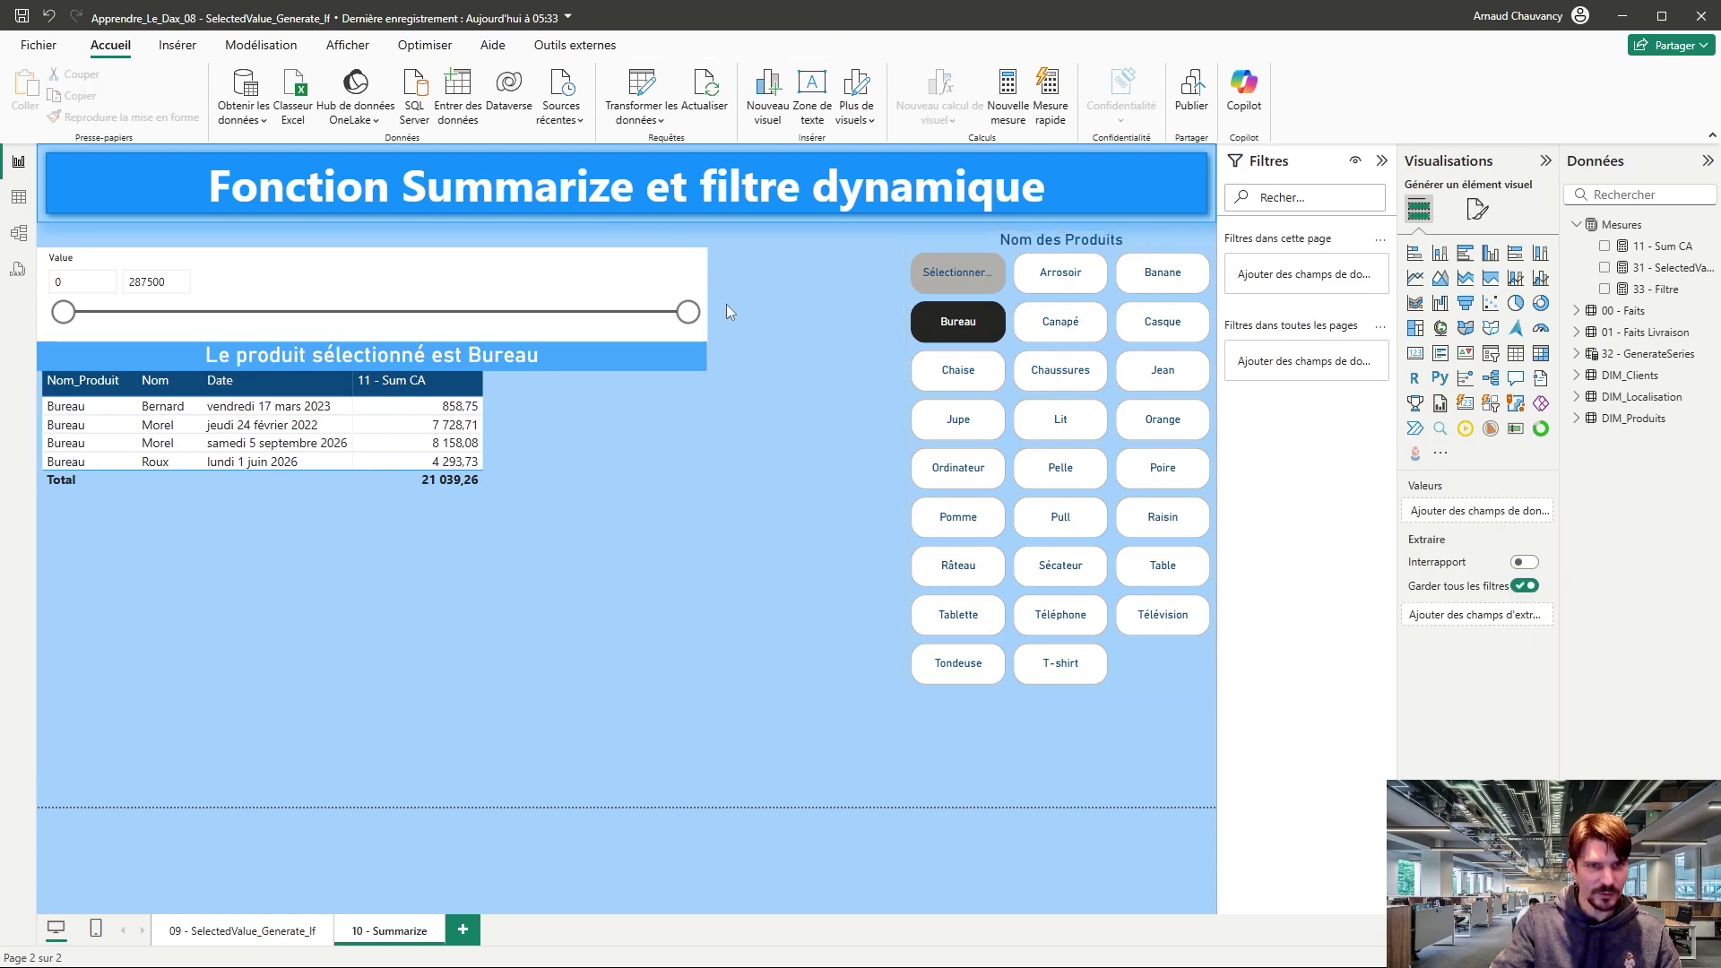
{"action": "left_click", "coordinate": [958, 272]}
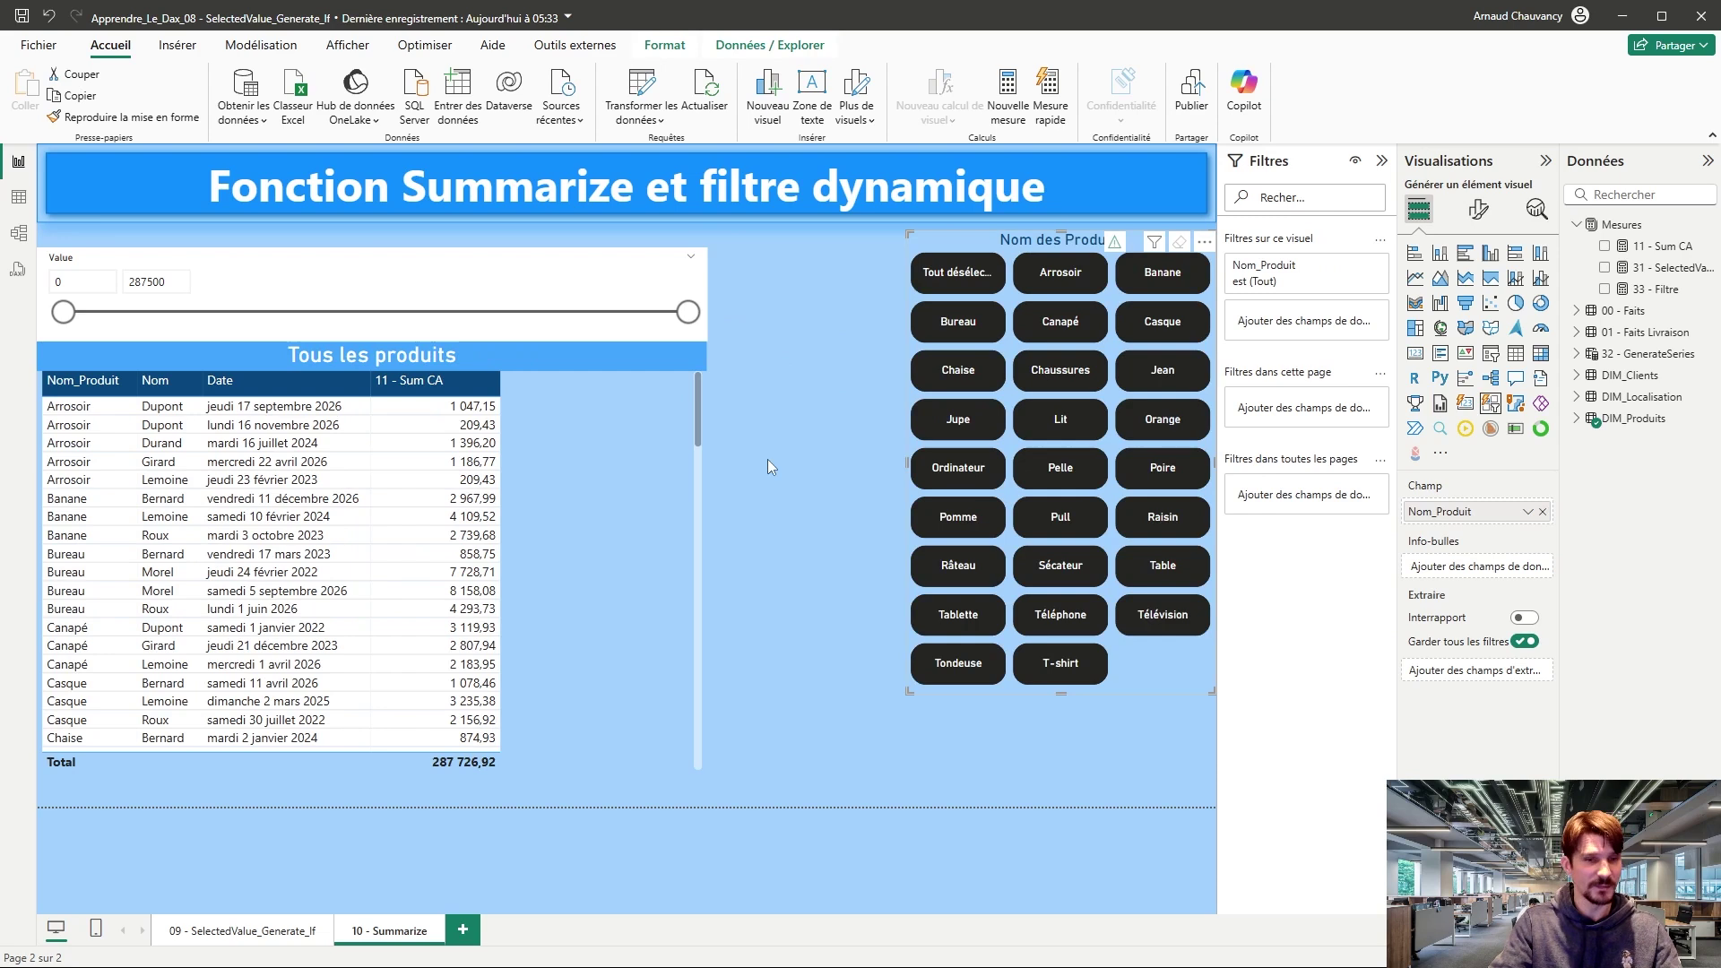
Step: Create a new measure named "34 - Filtre de filtre" in the Mesures table, enlarging the formula text
{"action": "right_click", "coordinate": [1623, 233]}
{"action": "left_click", "coordinate": [1512, 239]}
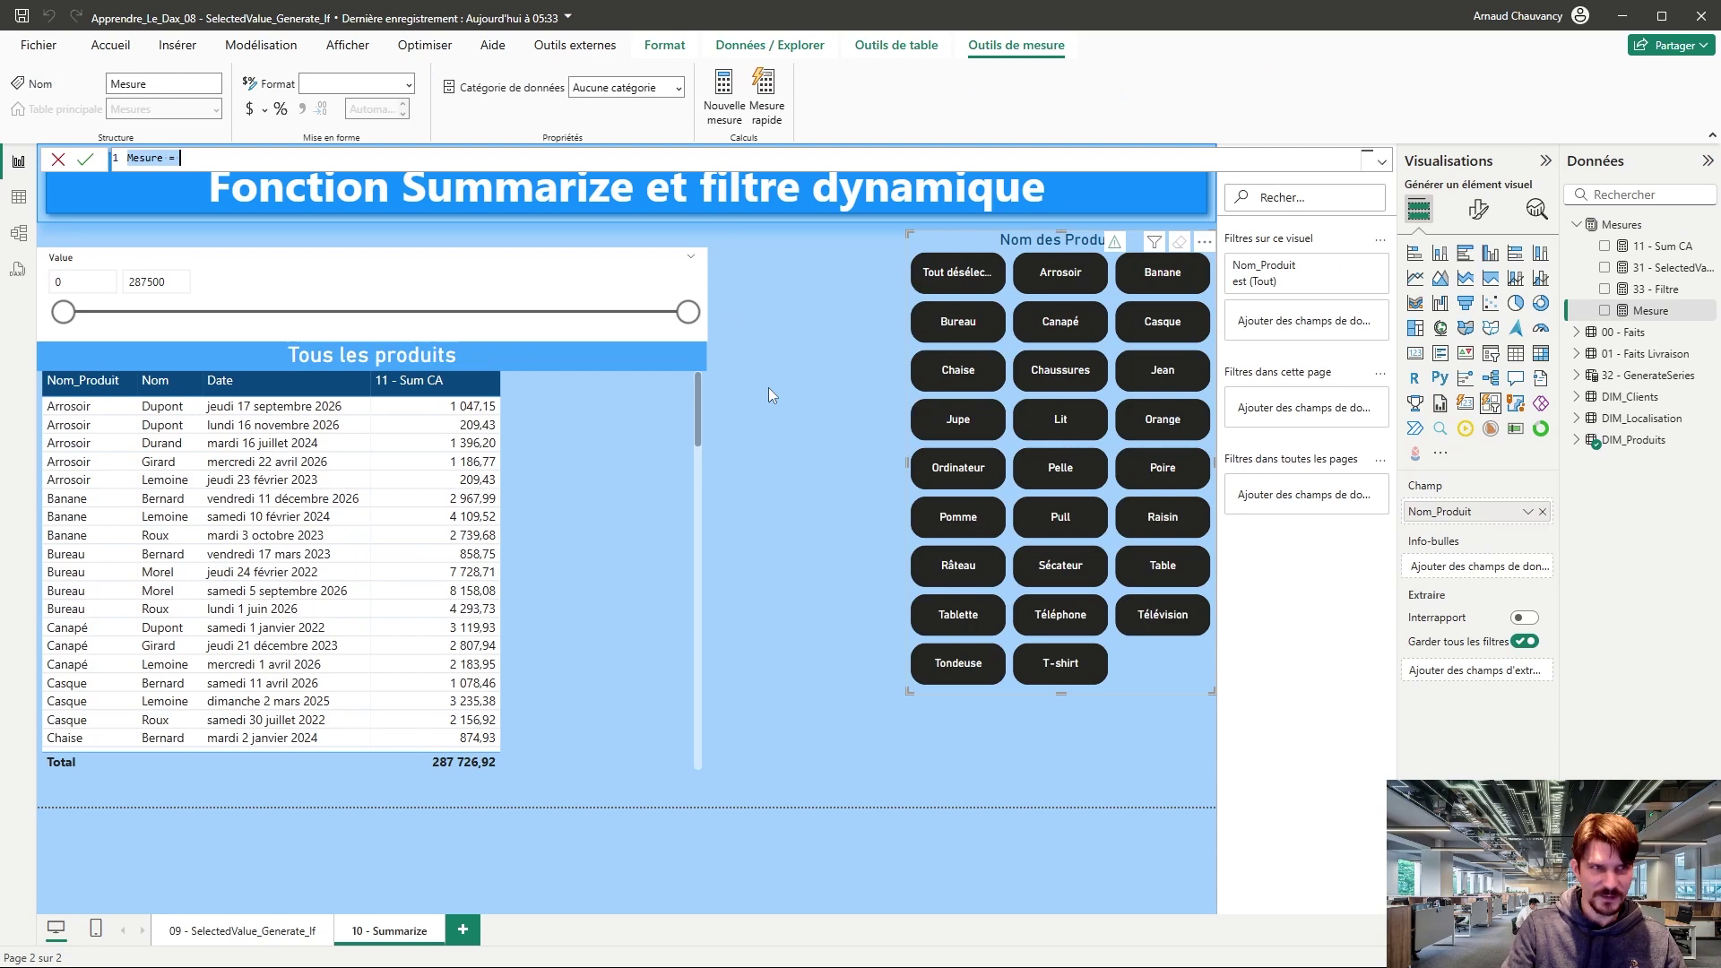
{"action": "type", "text": "34"}
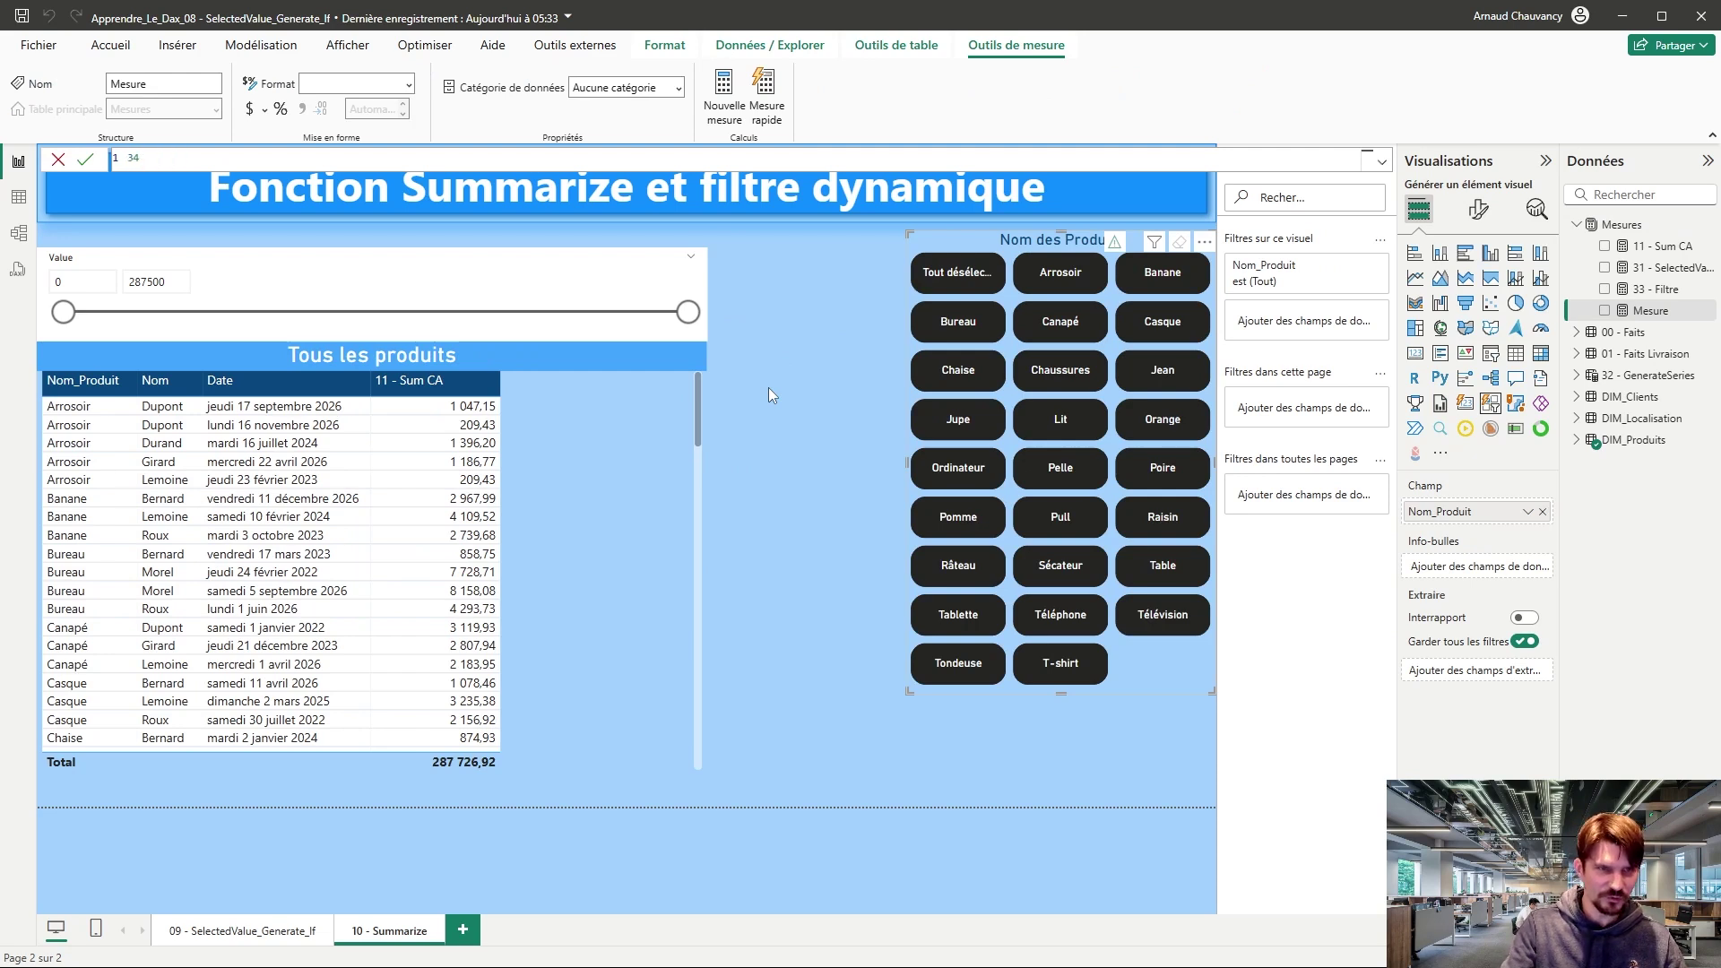
{"action": "scroll", "coordinate": [356, 158], "scroll_direction": "up", "scroll_amount": 5}
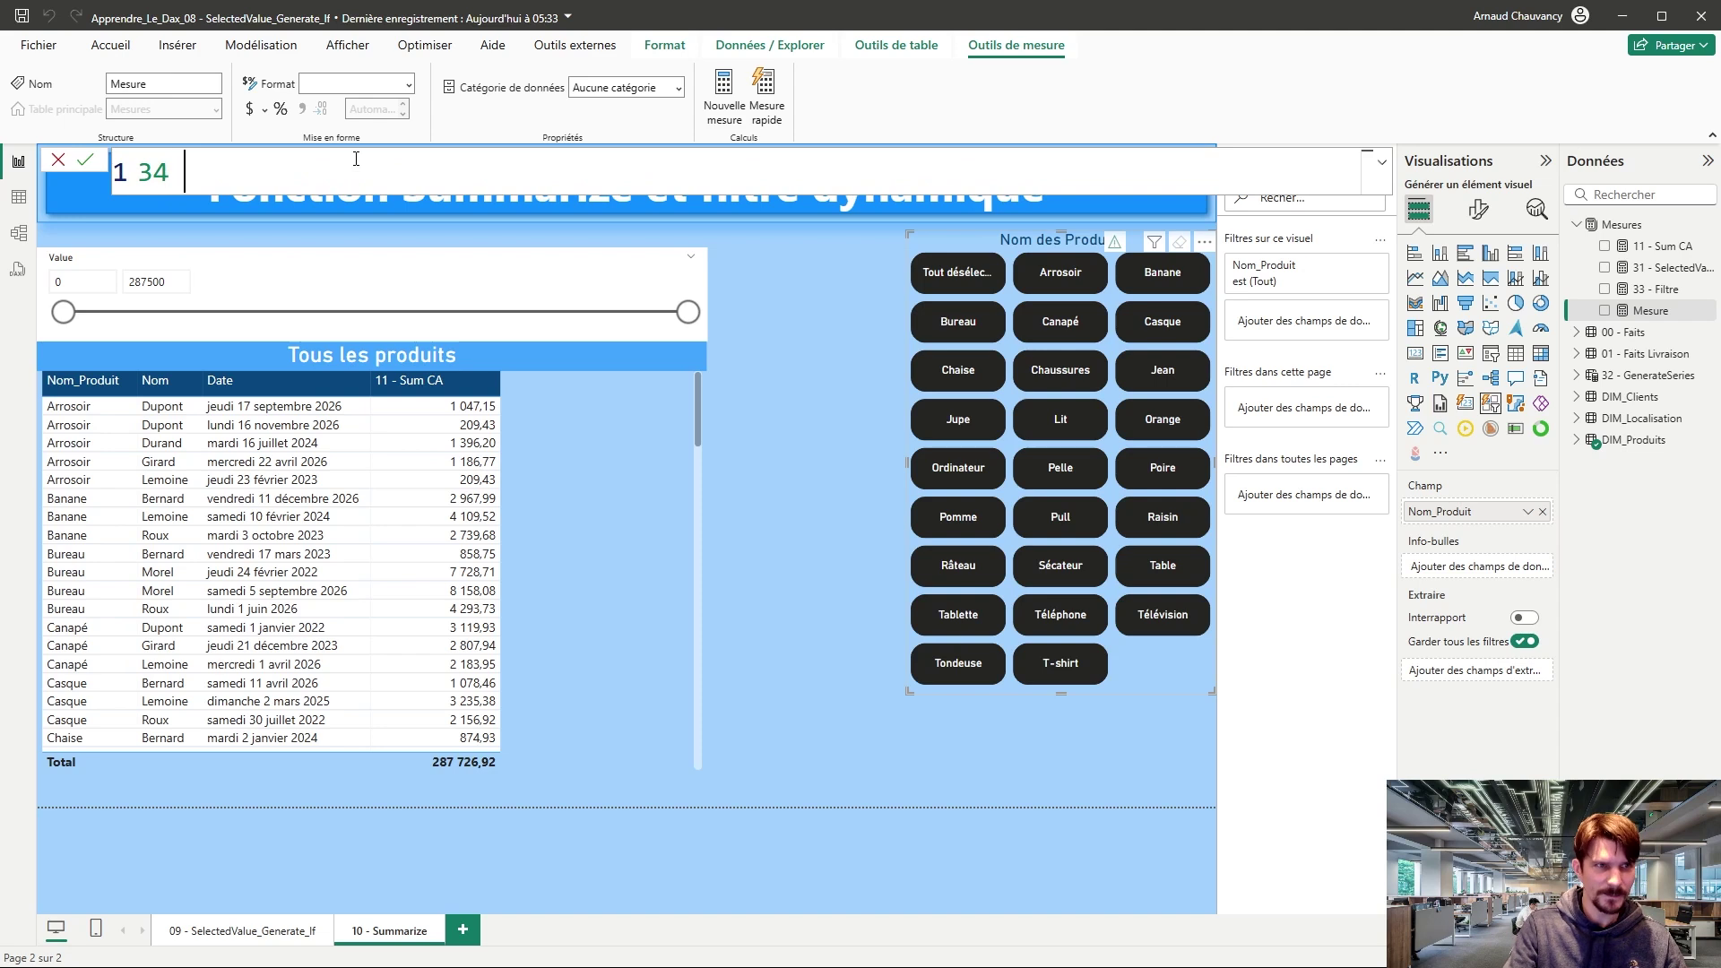
{"action": "type", "text": "4 - Filtre de "}
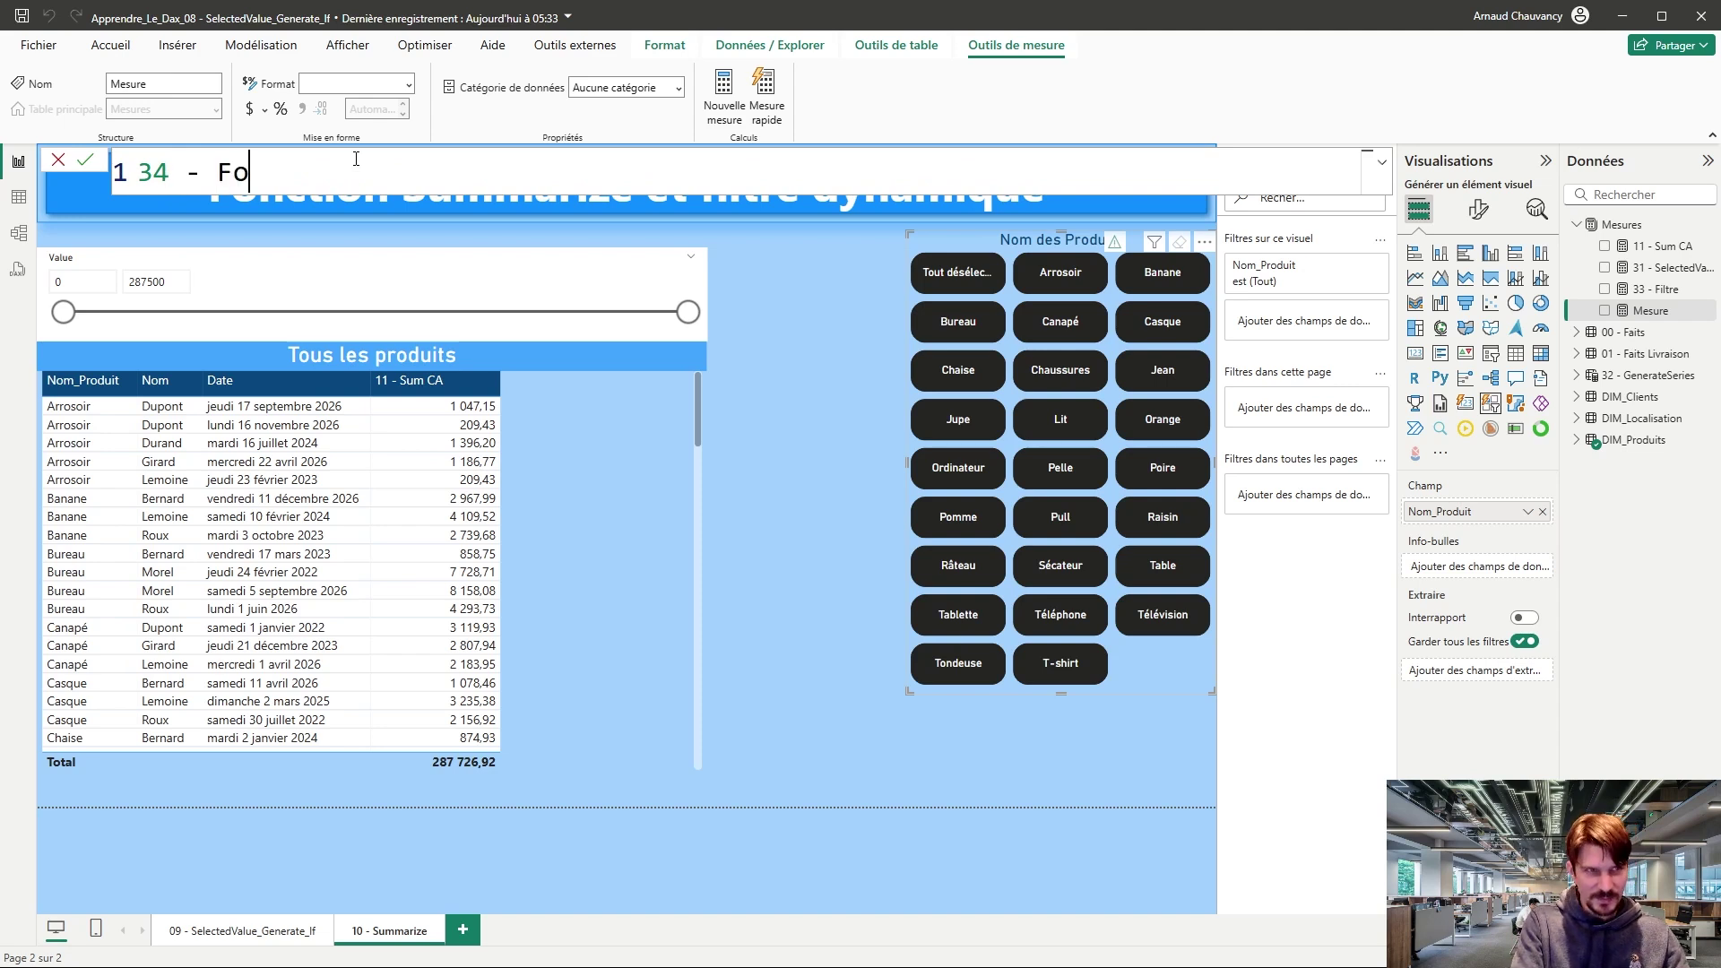
{"action": "type", "text": "filtre ="}
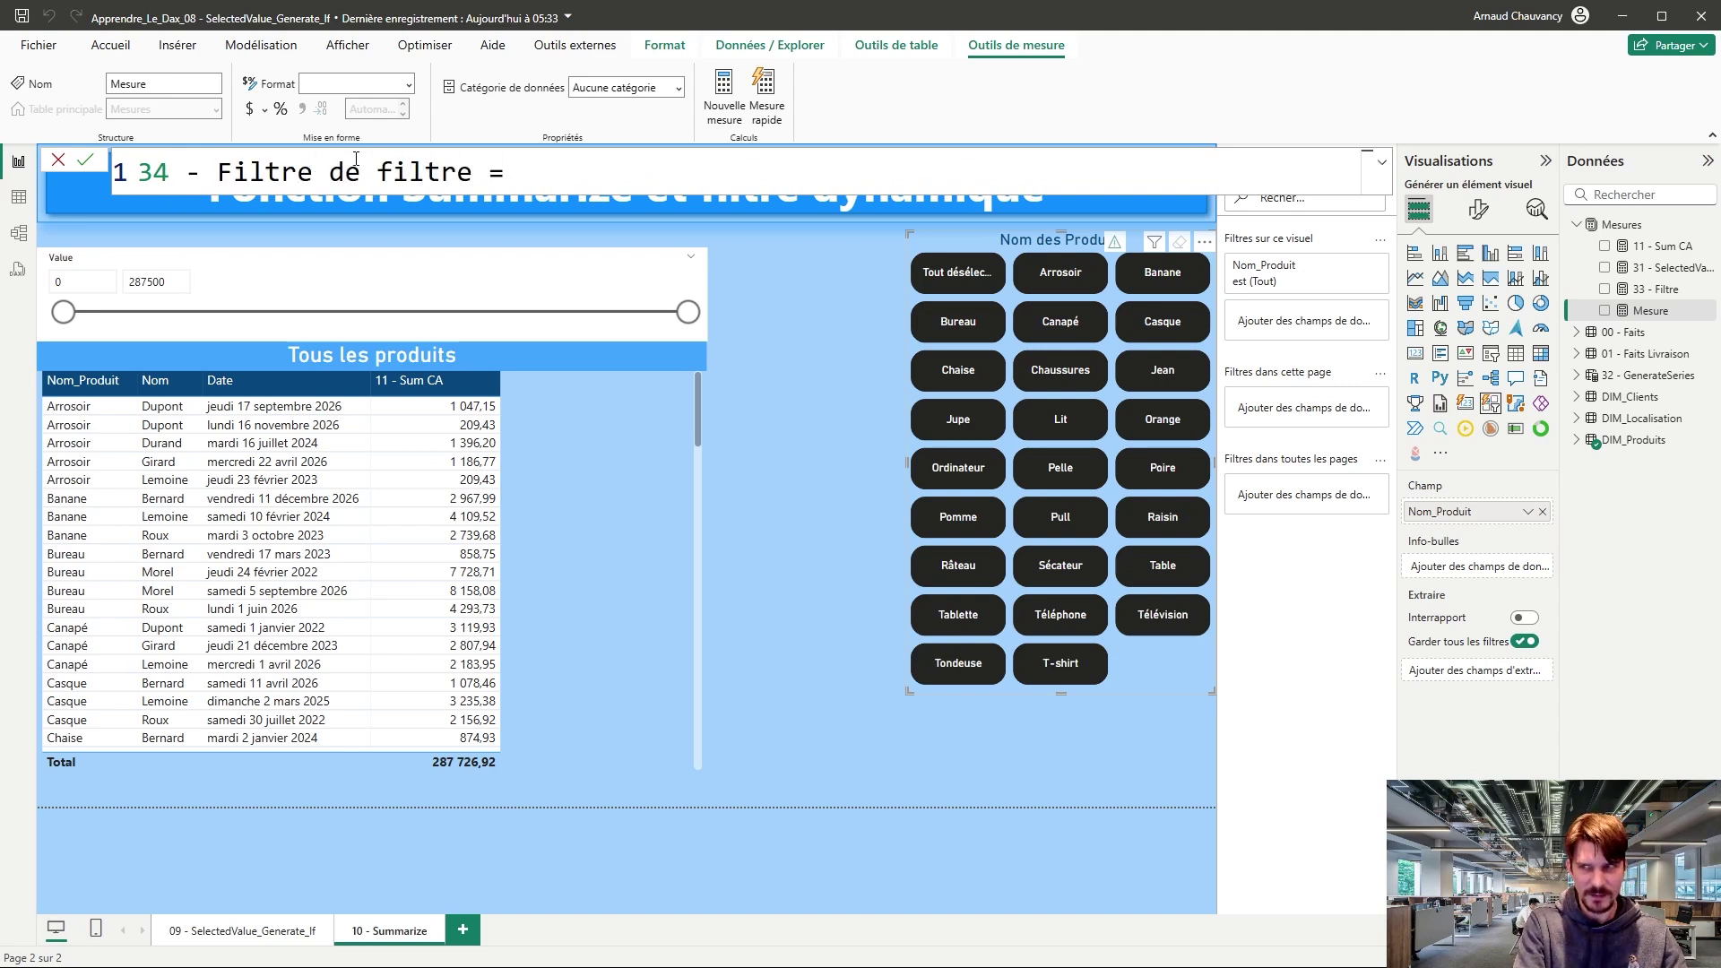
Step: Declare a variable named table_dummy on a new line of the measure formula
{"action": "key", "text": "shift+Return"}
{"action": "type", "text": "v"}
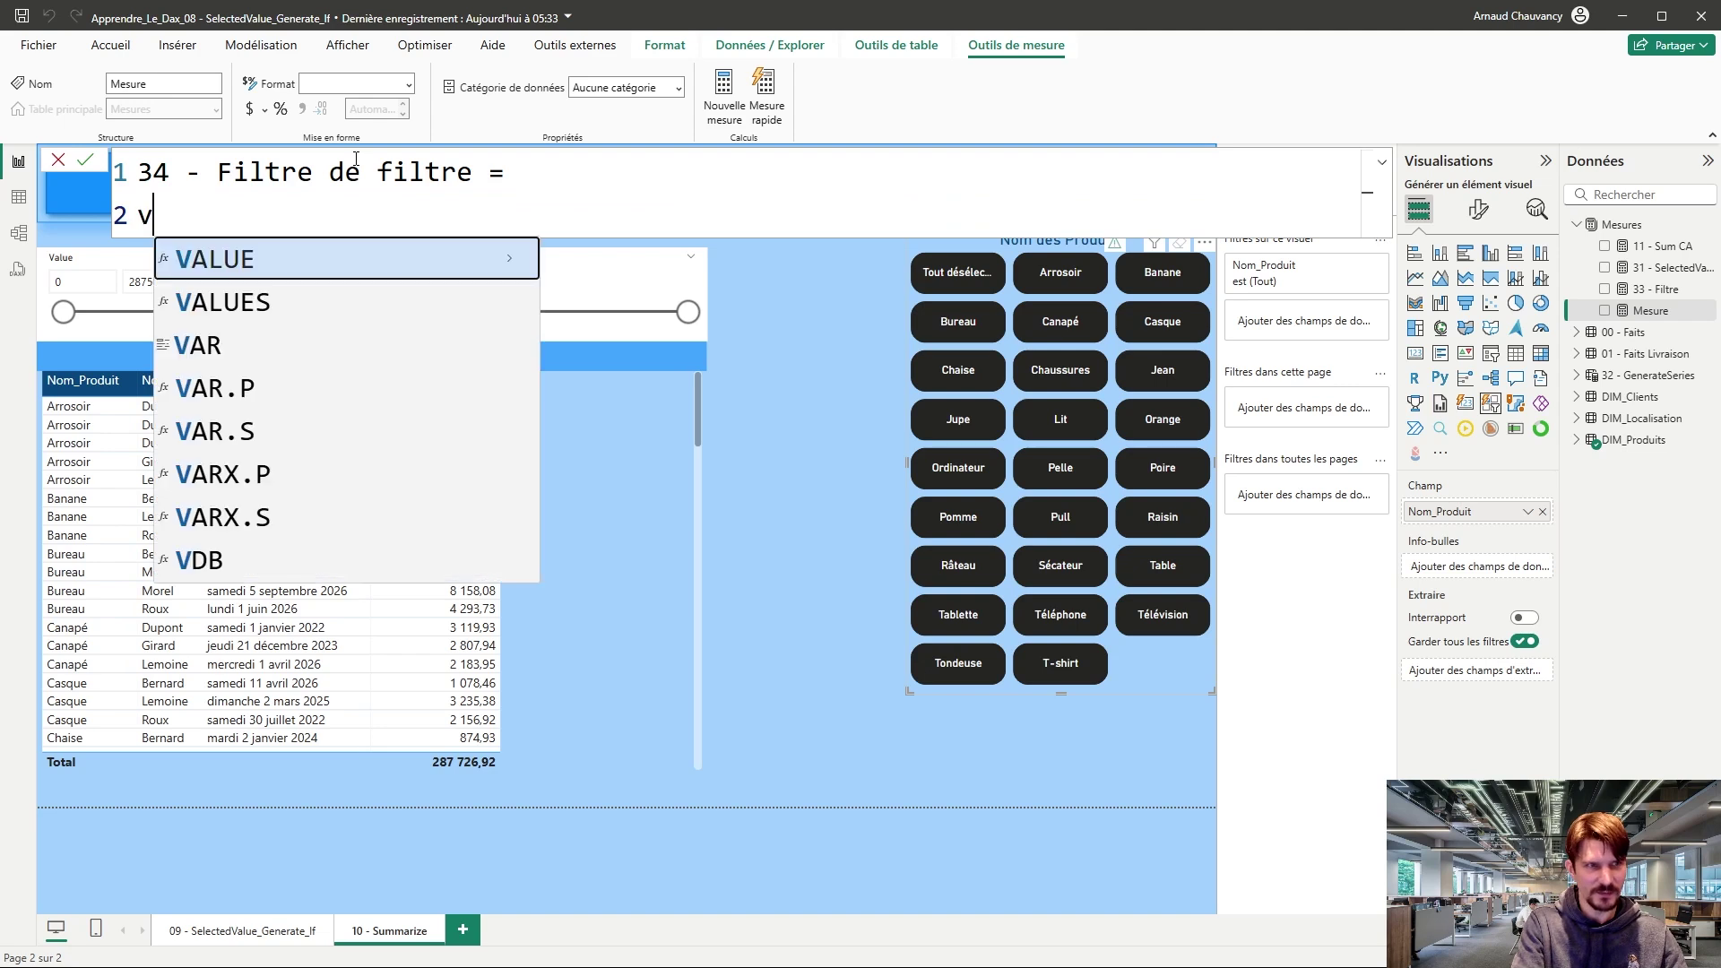
{"action": "type", "text": "ar table"}
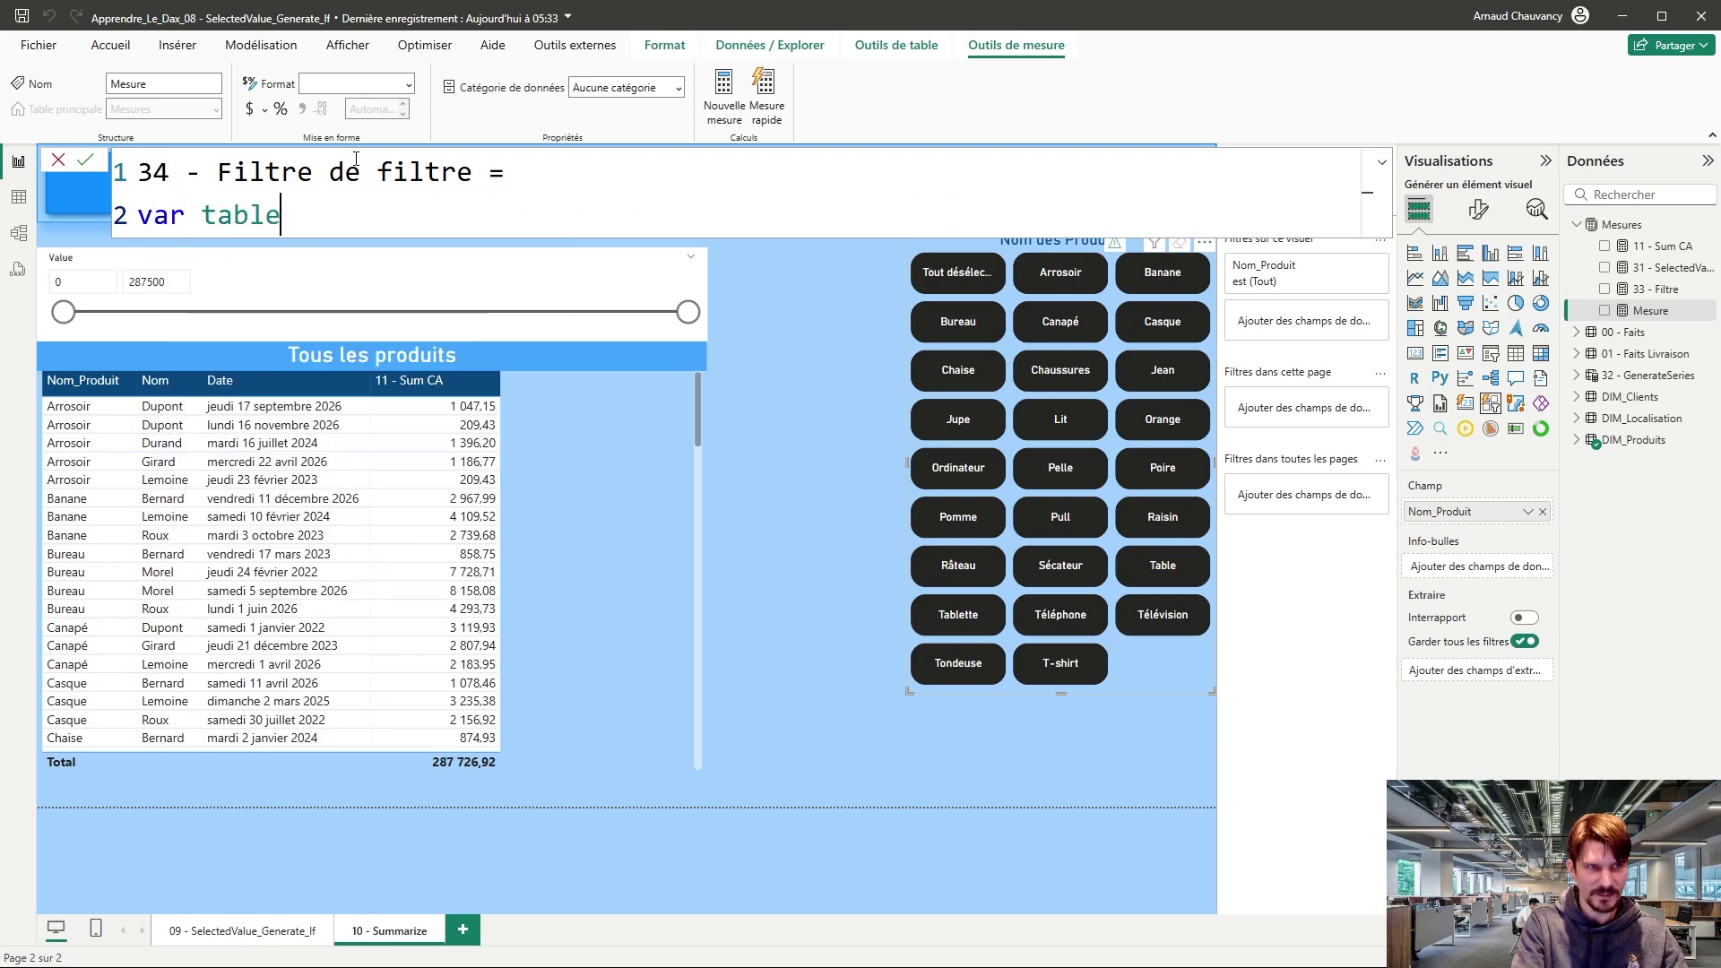
{"action": "type", "text": "_dumm"}
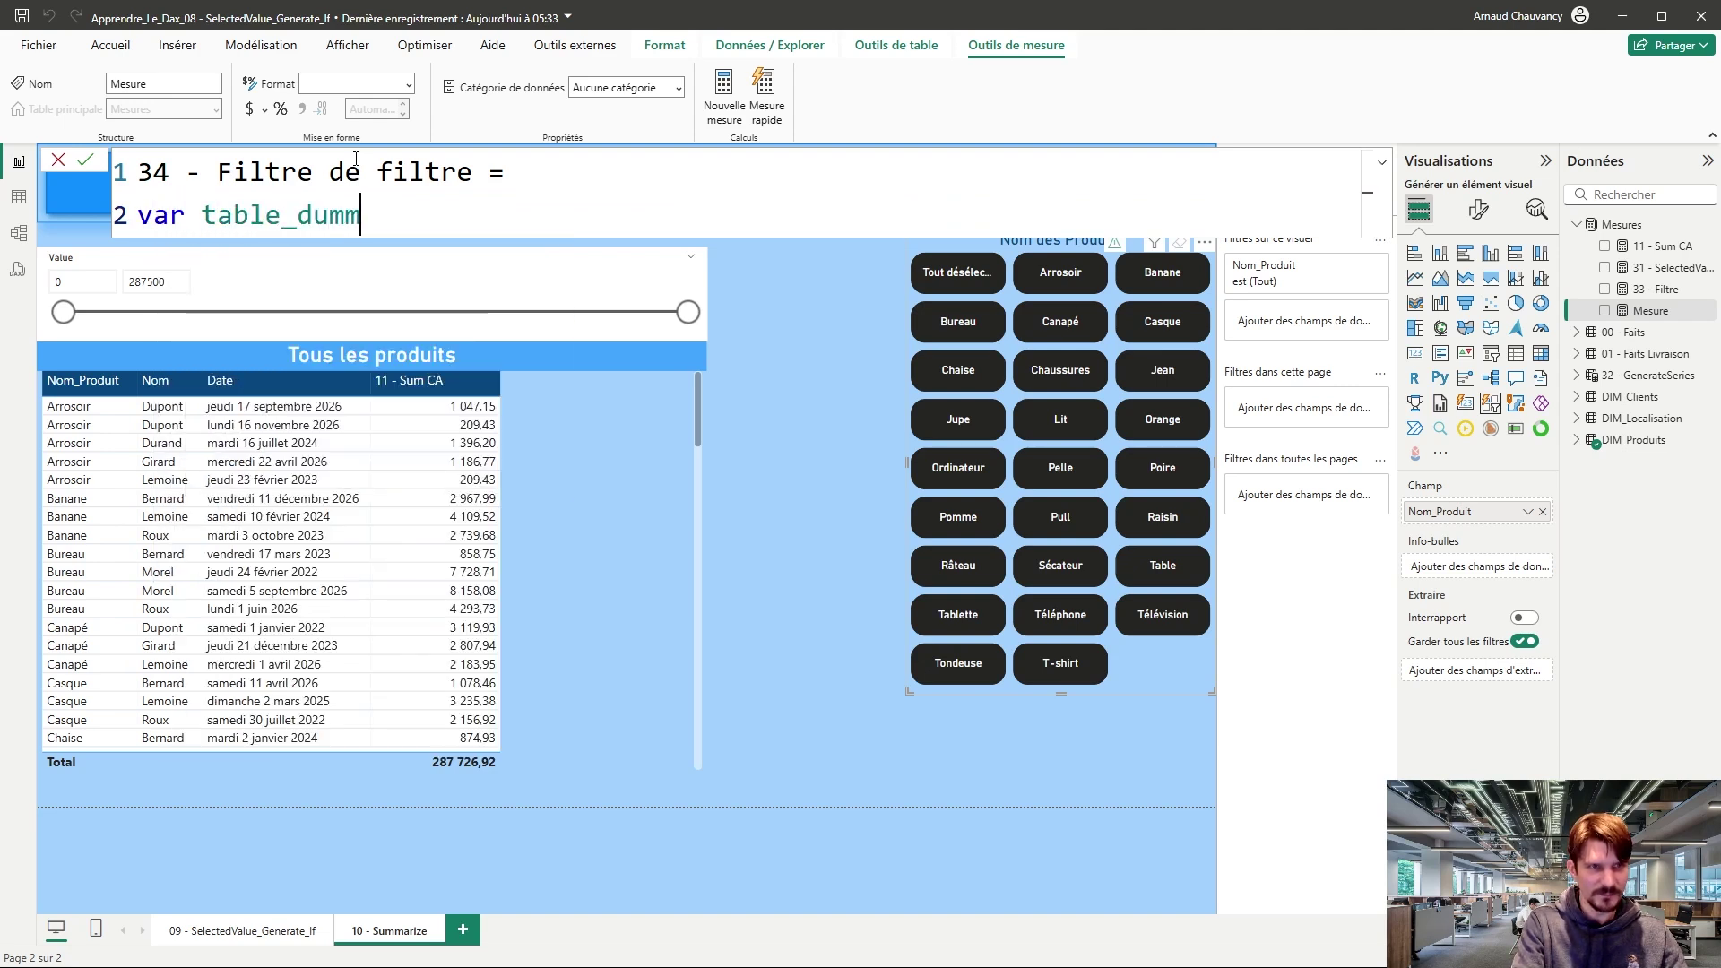
{"action": "type", "text": "y ="}
{"action": "key", "text": "shift+Return"}
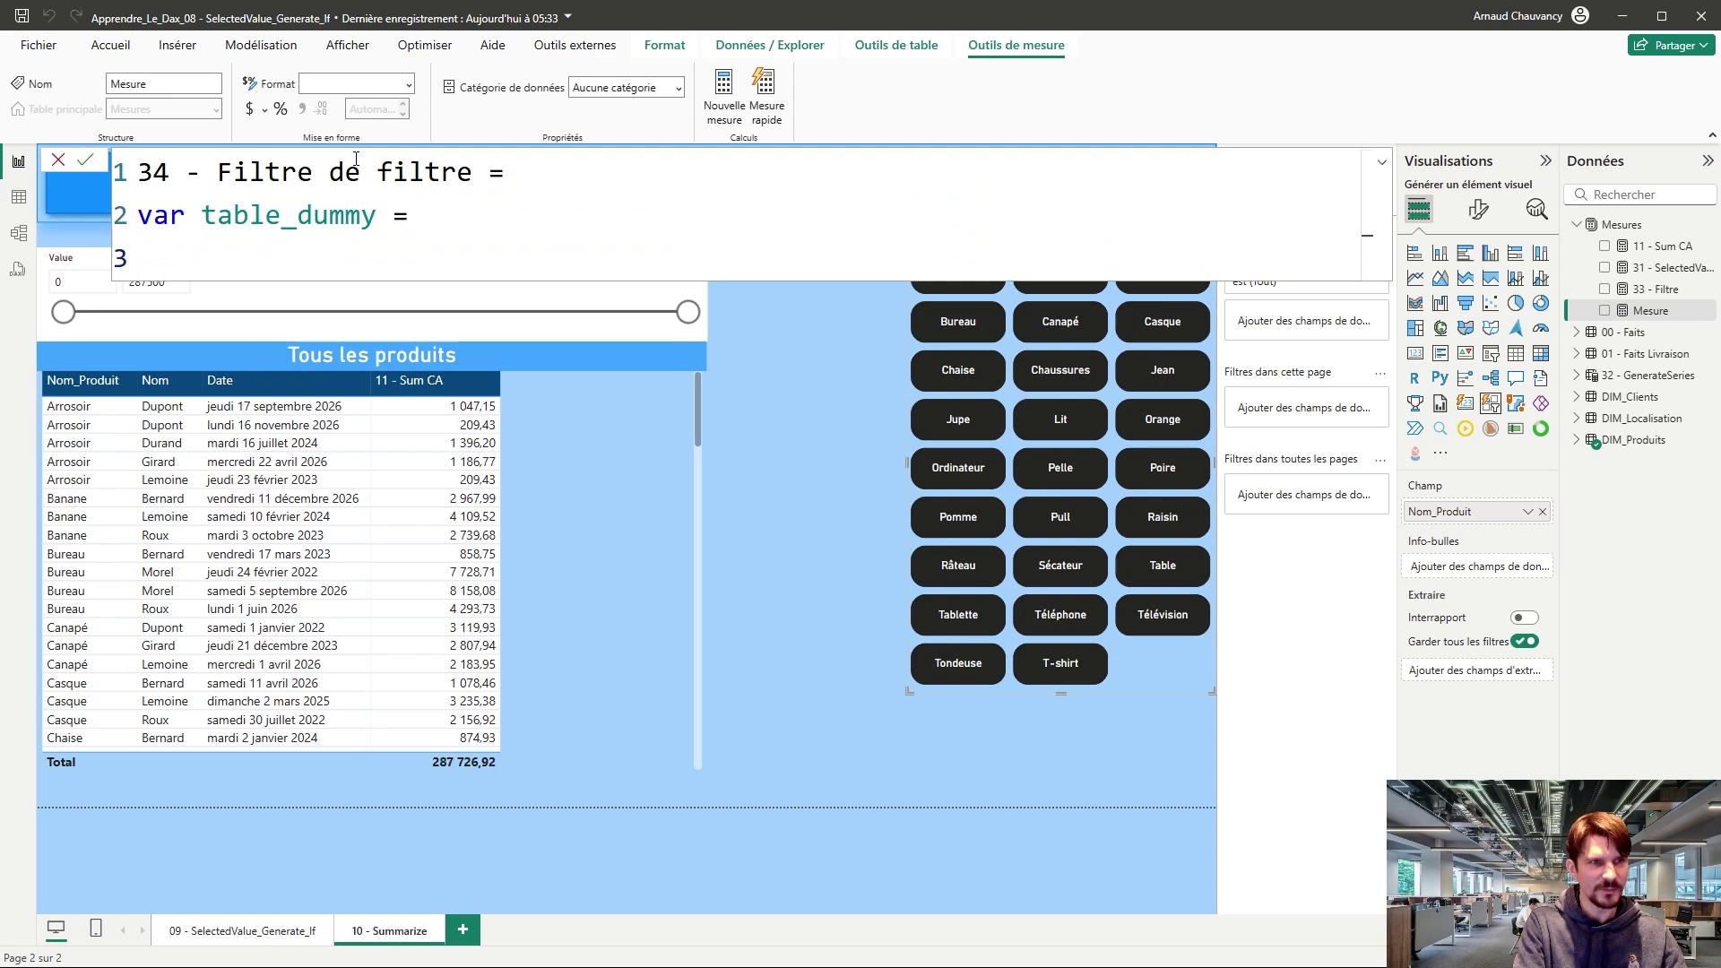
Step: Open a SUMMARIZE function for table_dummy with '00 - Faits' as its source table
{"action": "type", "text": "sum"}
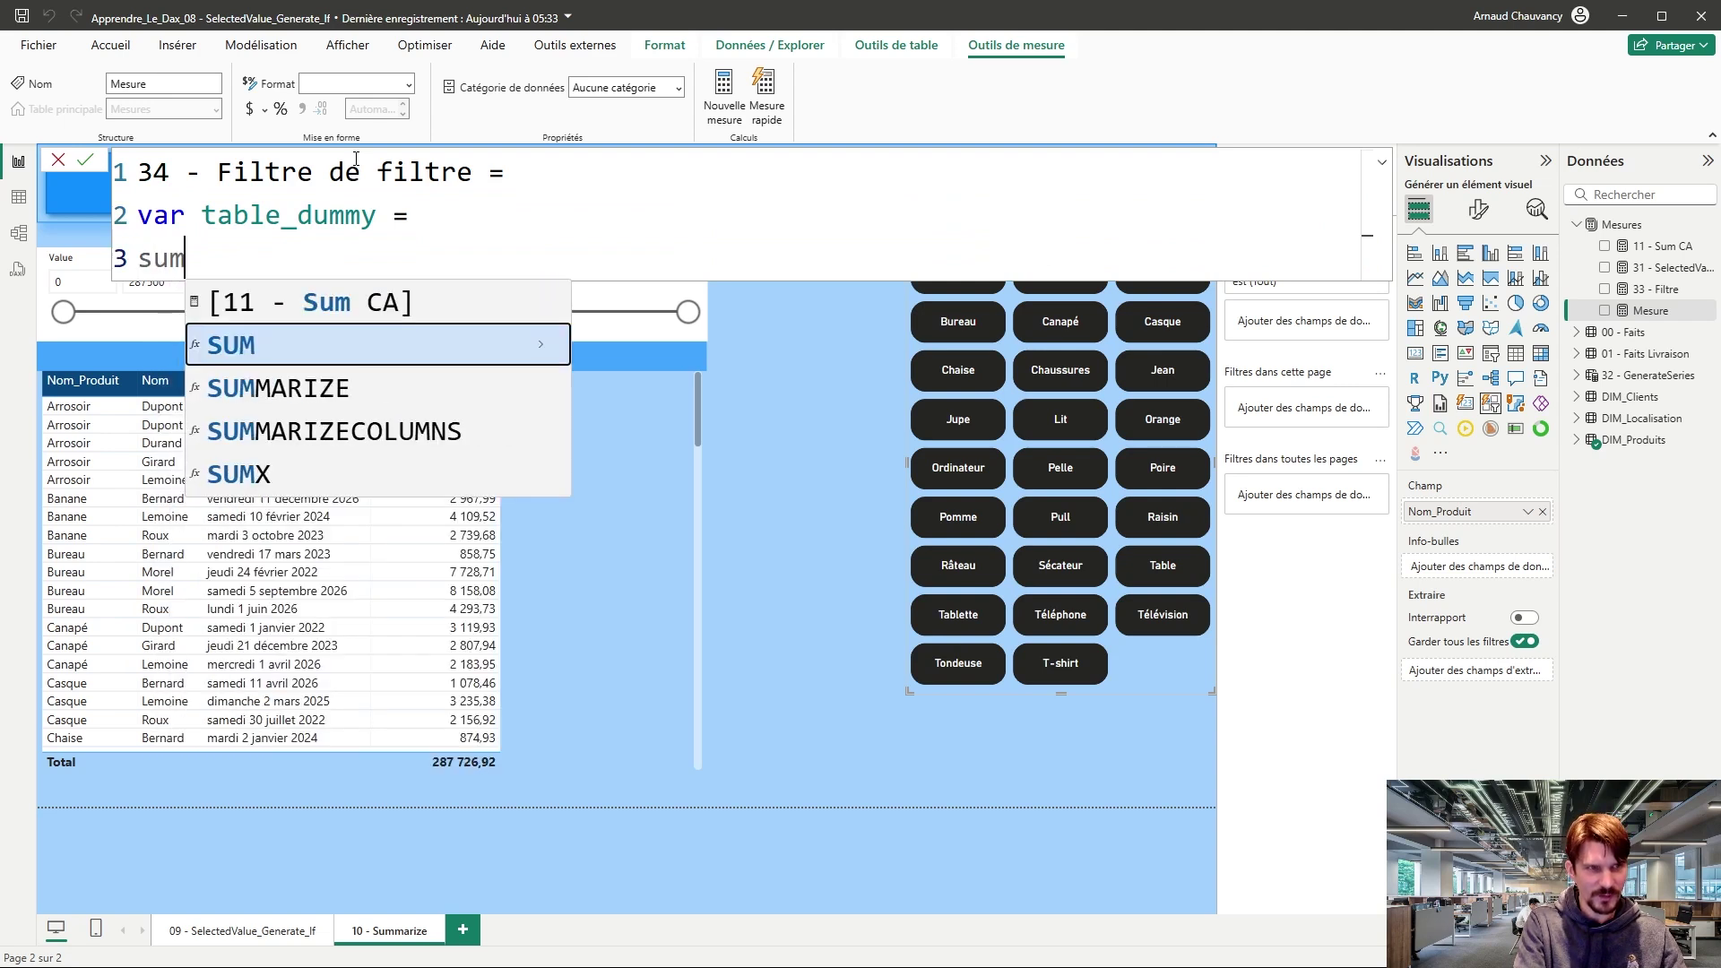
{"action": "type", "text": "marize("}
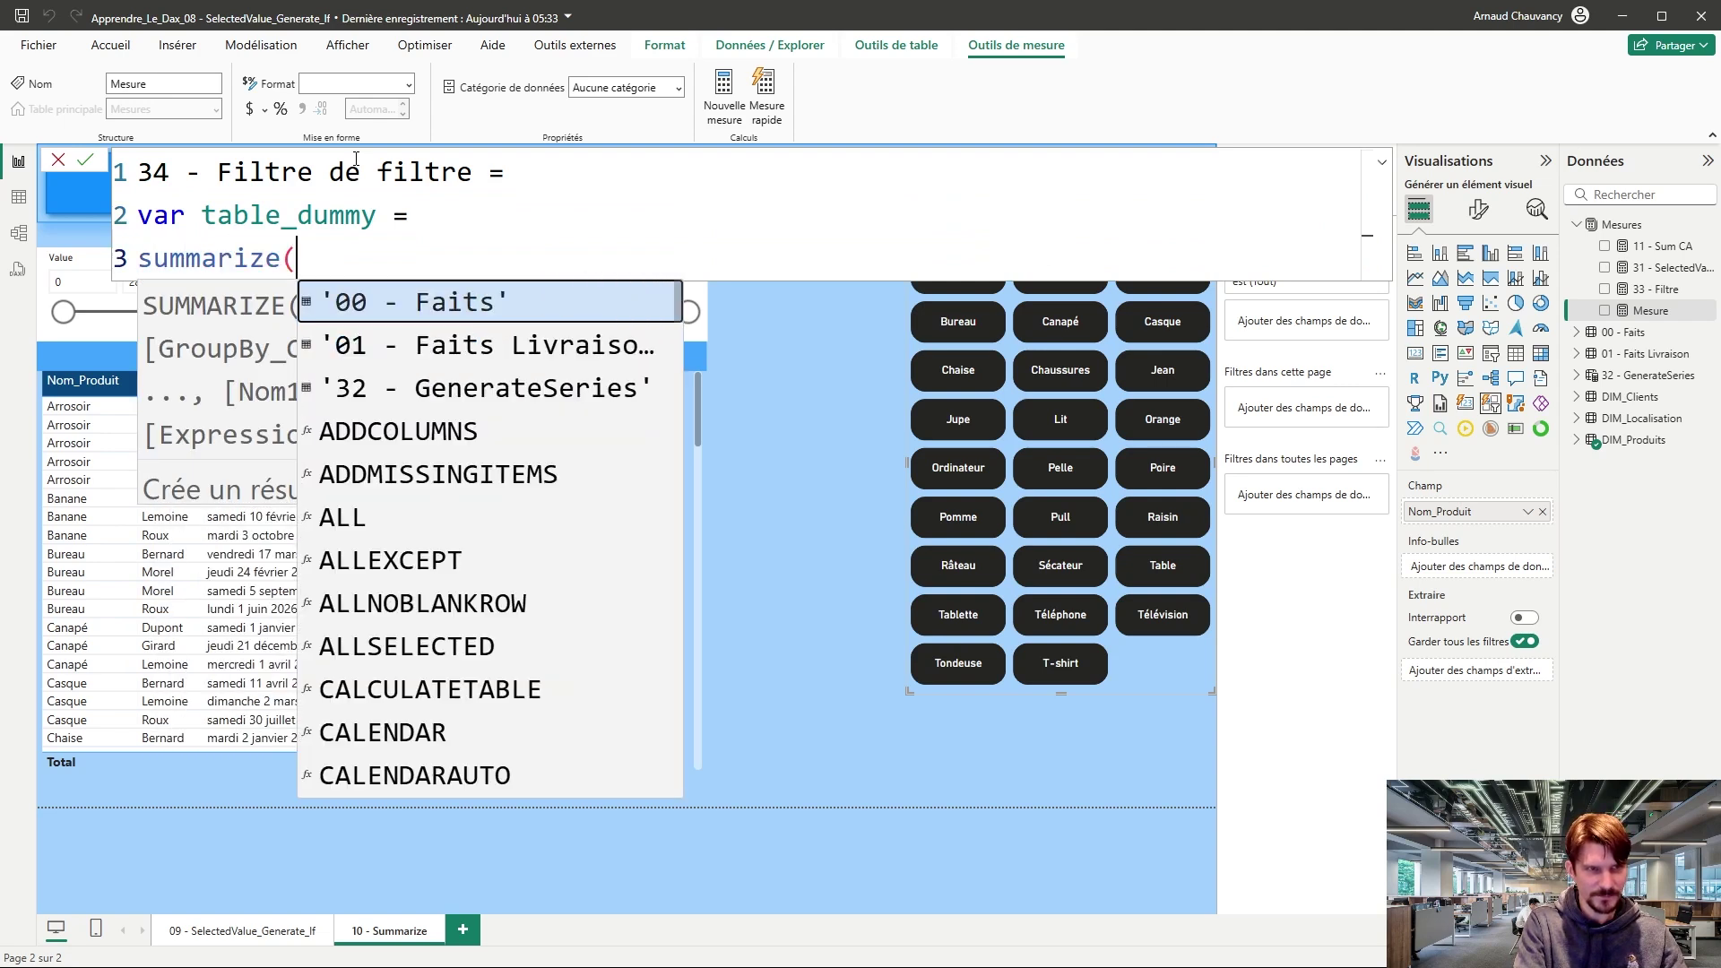
{"action": "key", "text": "shift+Return"}
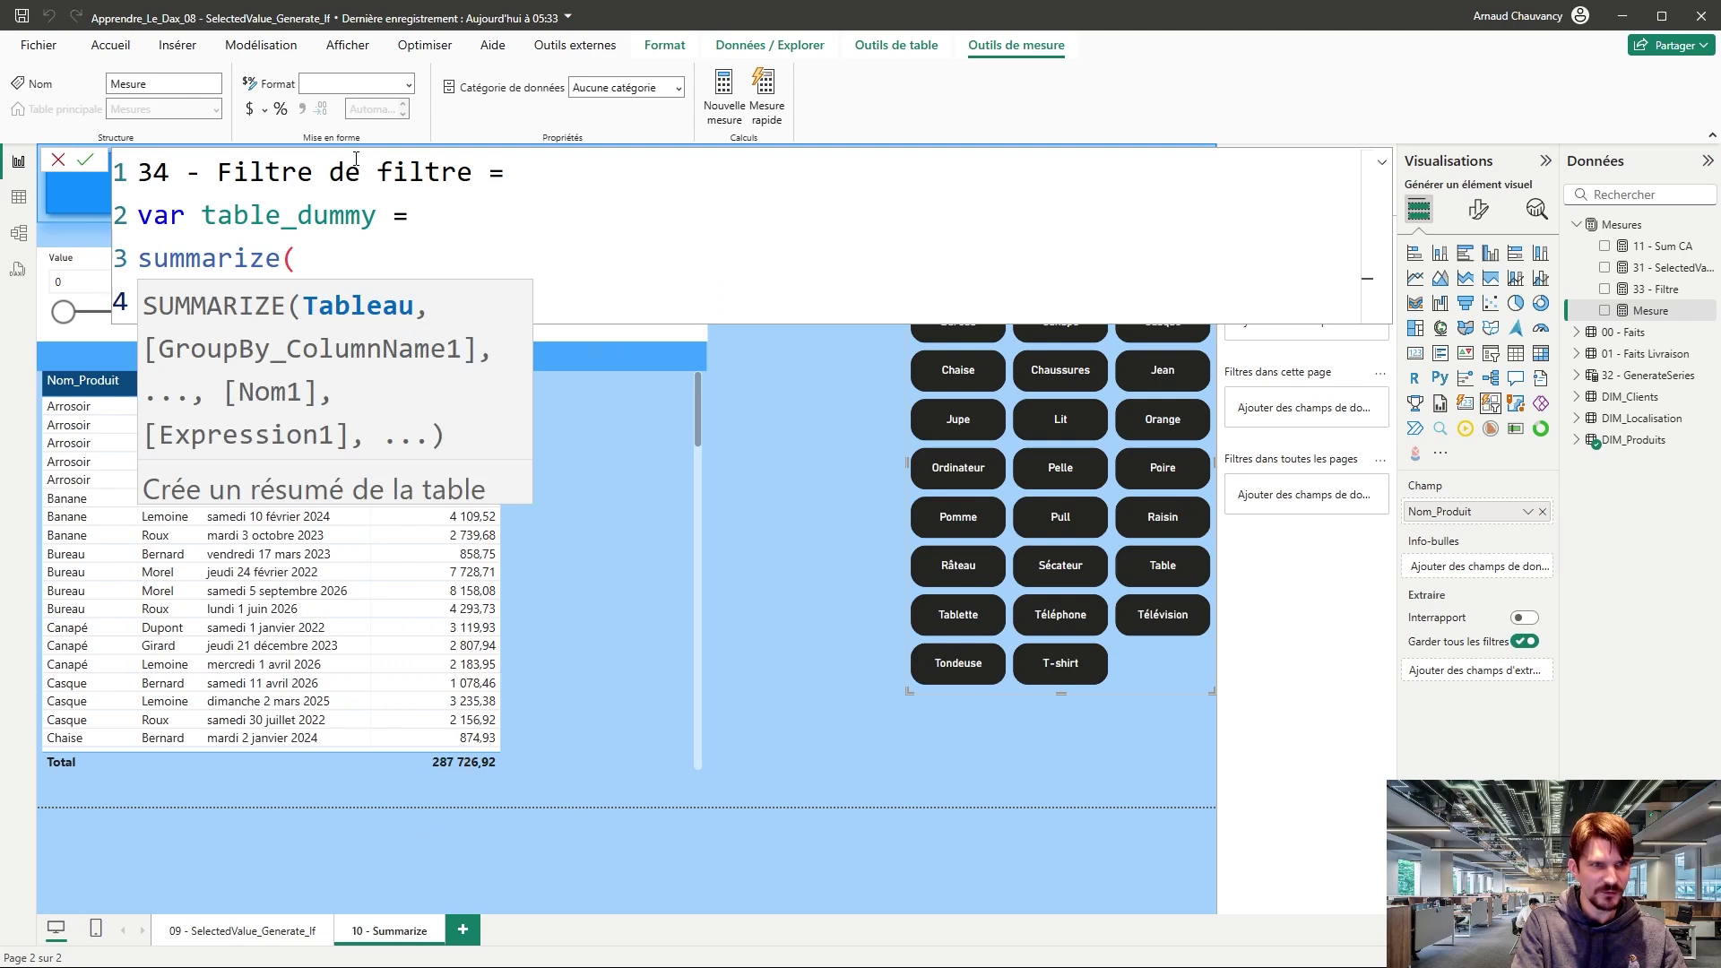
{"action": "left_click", "coordinate": [381, 256]}
{"action": "left_click", "coordinate": [441, 299]}
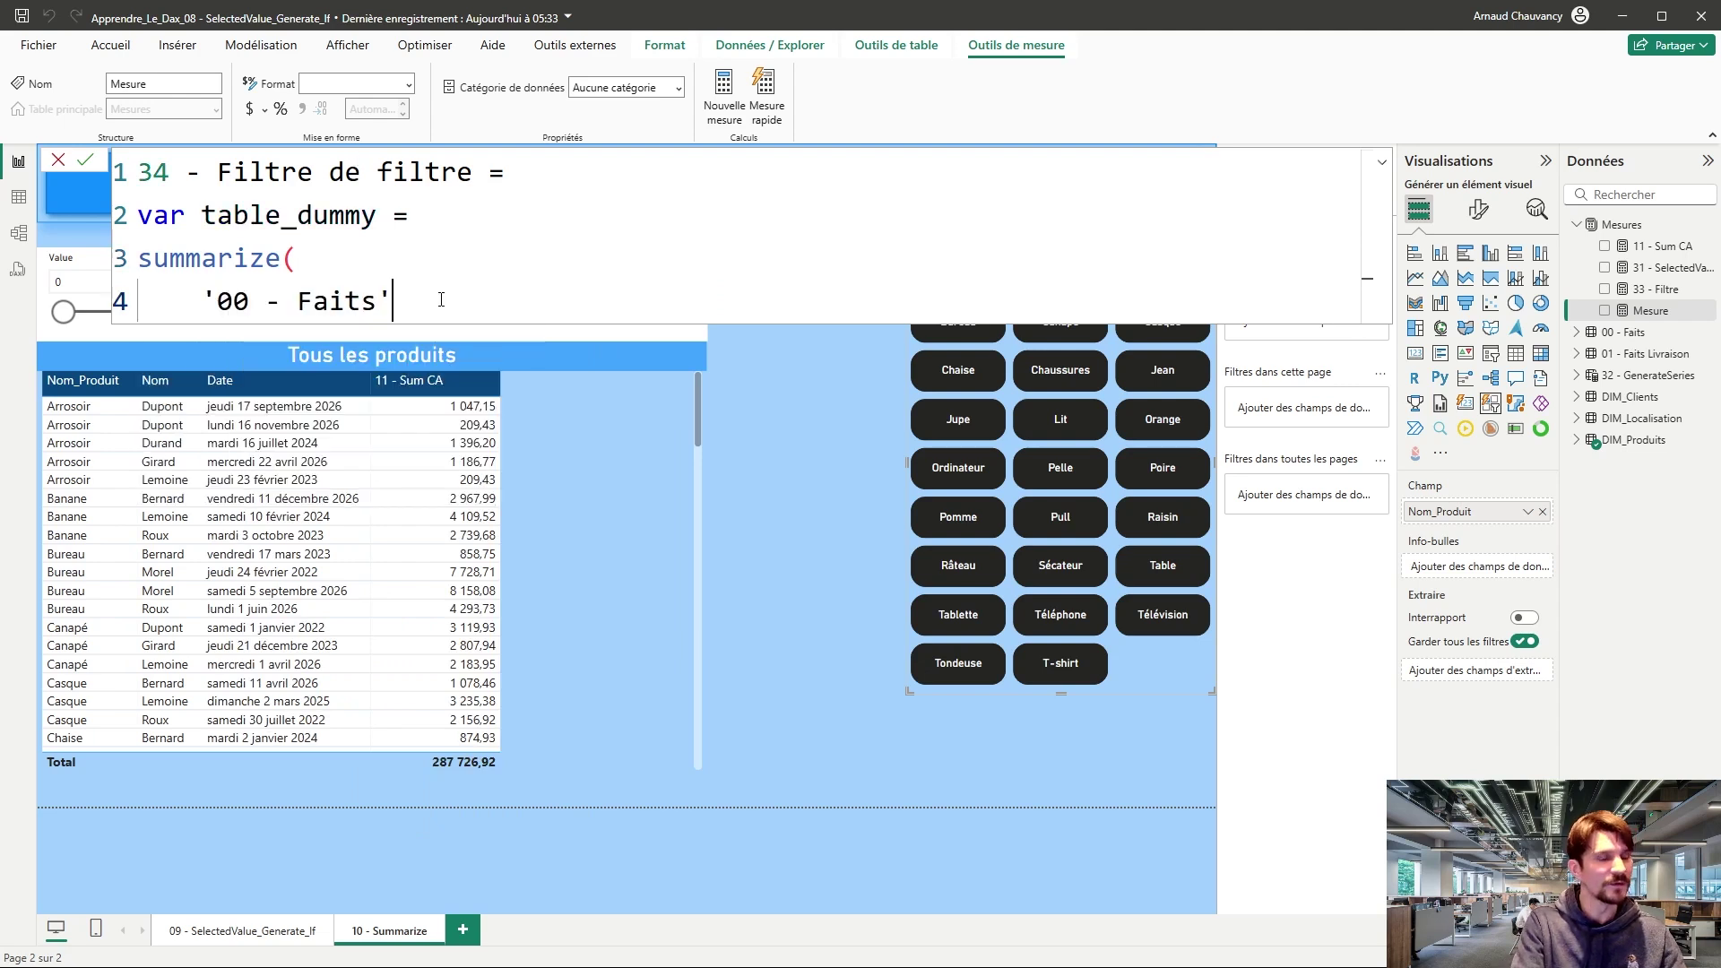
{"action": "type", "text": ","}
{"action": "key", "text": "shift+Return"}
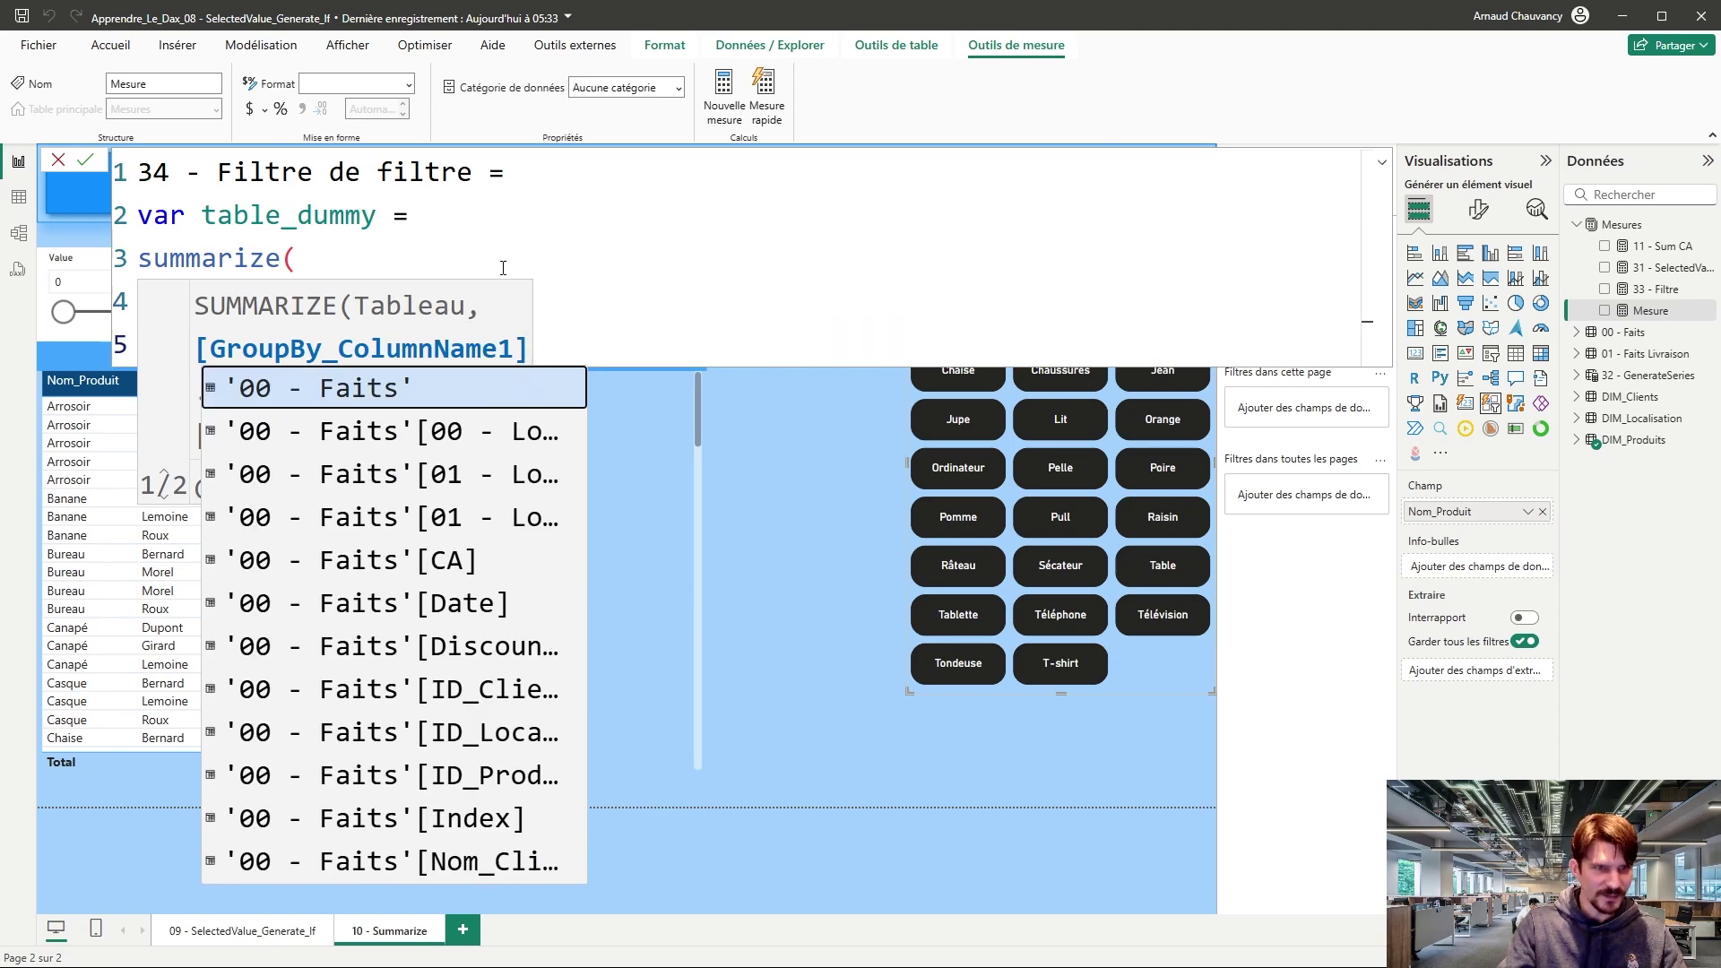
Step: Add '00 - Faits'[Nom_Produit] as the first grouping column of the SUMMARIZE function
{"action": "key", "text": "Escape"}
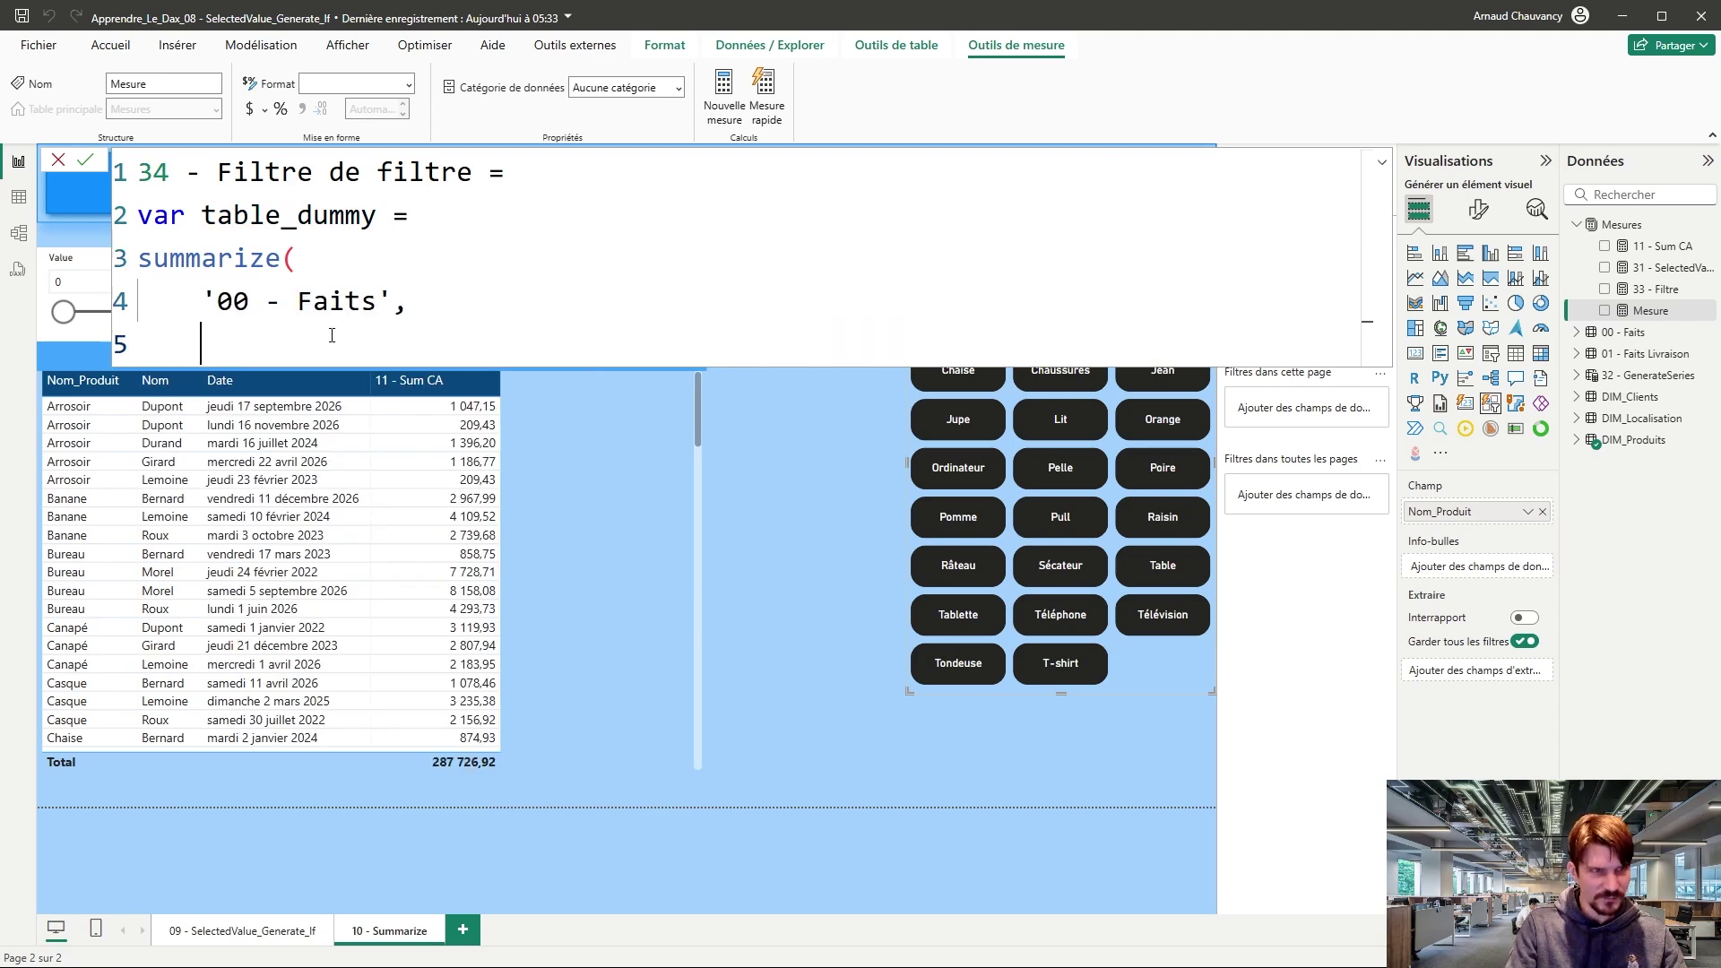
{"action": "type", "text": "'"}
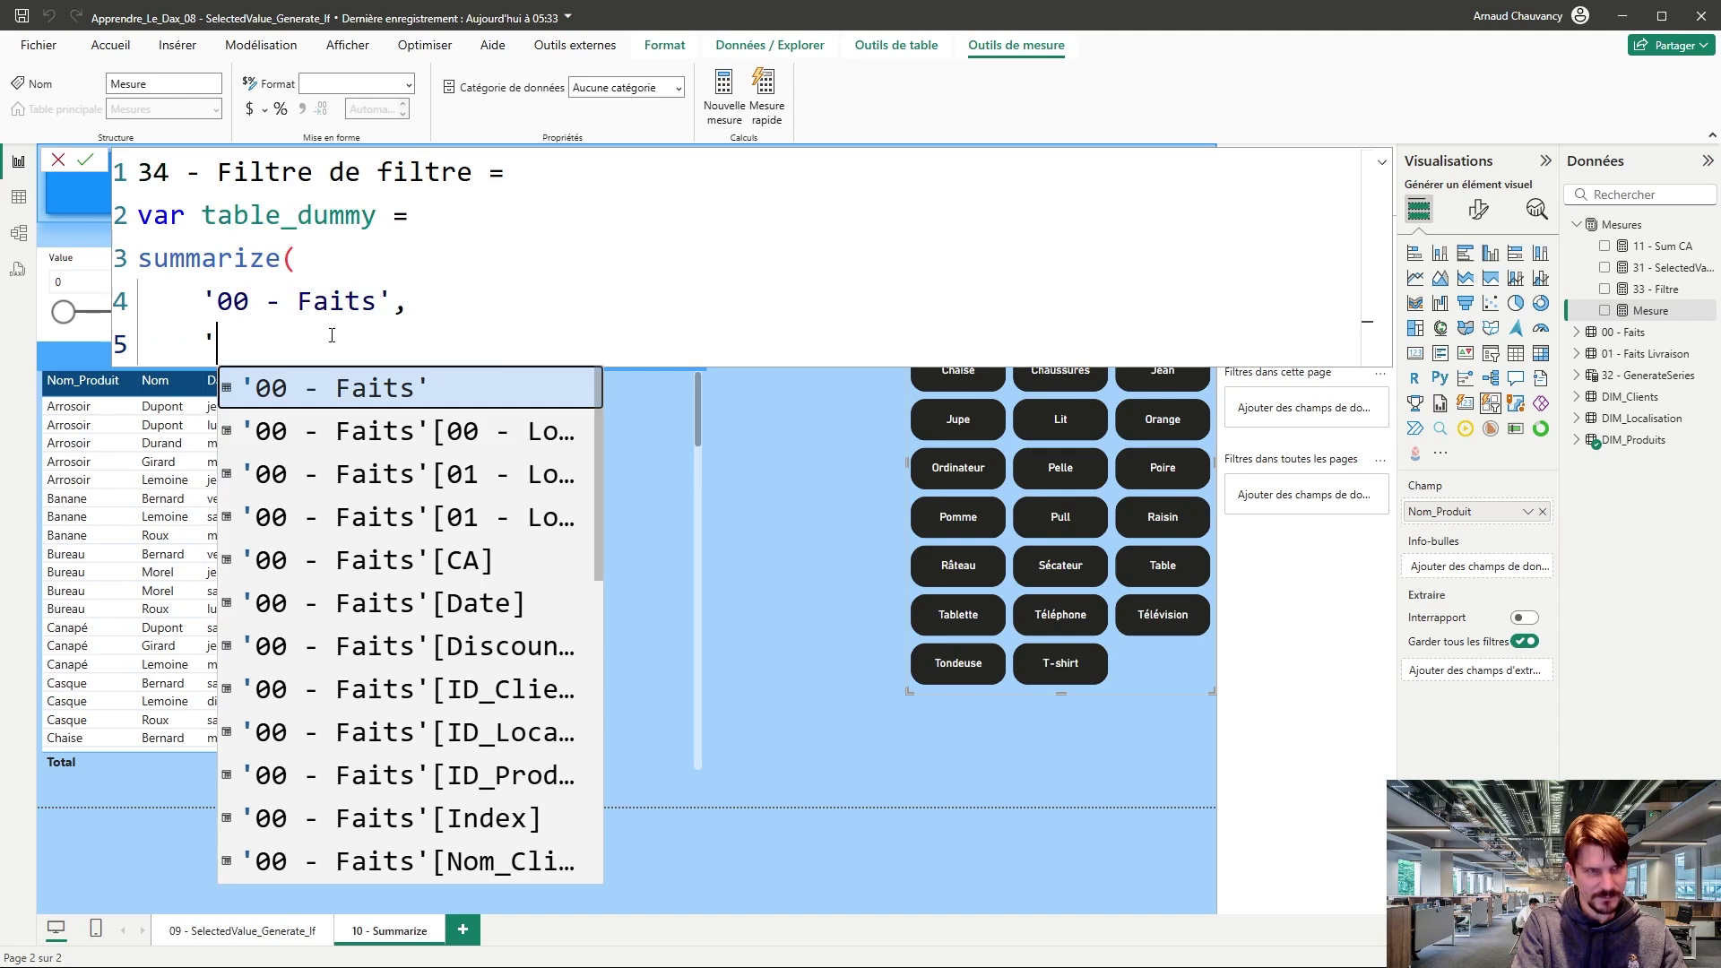
{"action": "key", "text": "Tab"}
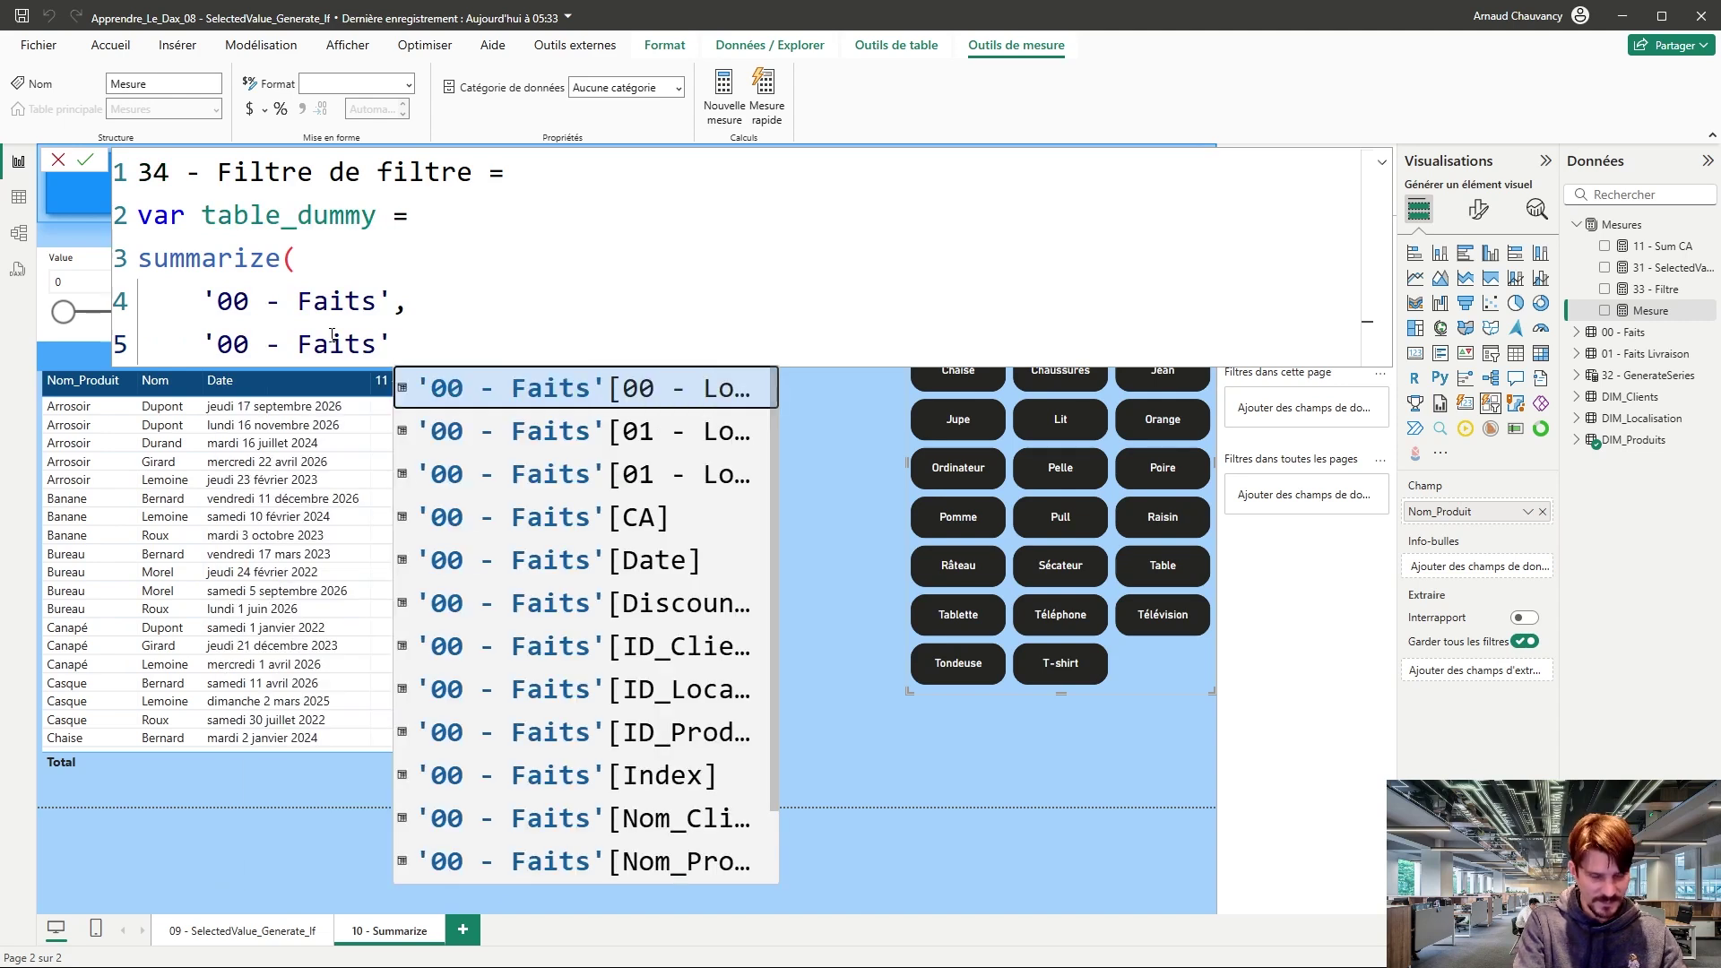
{"action": "type", "text": "[N"}
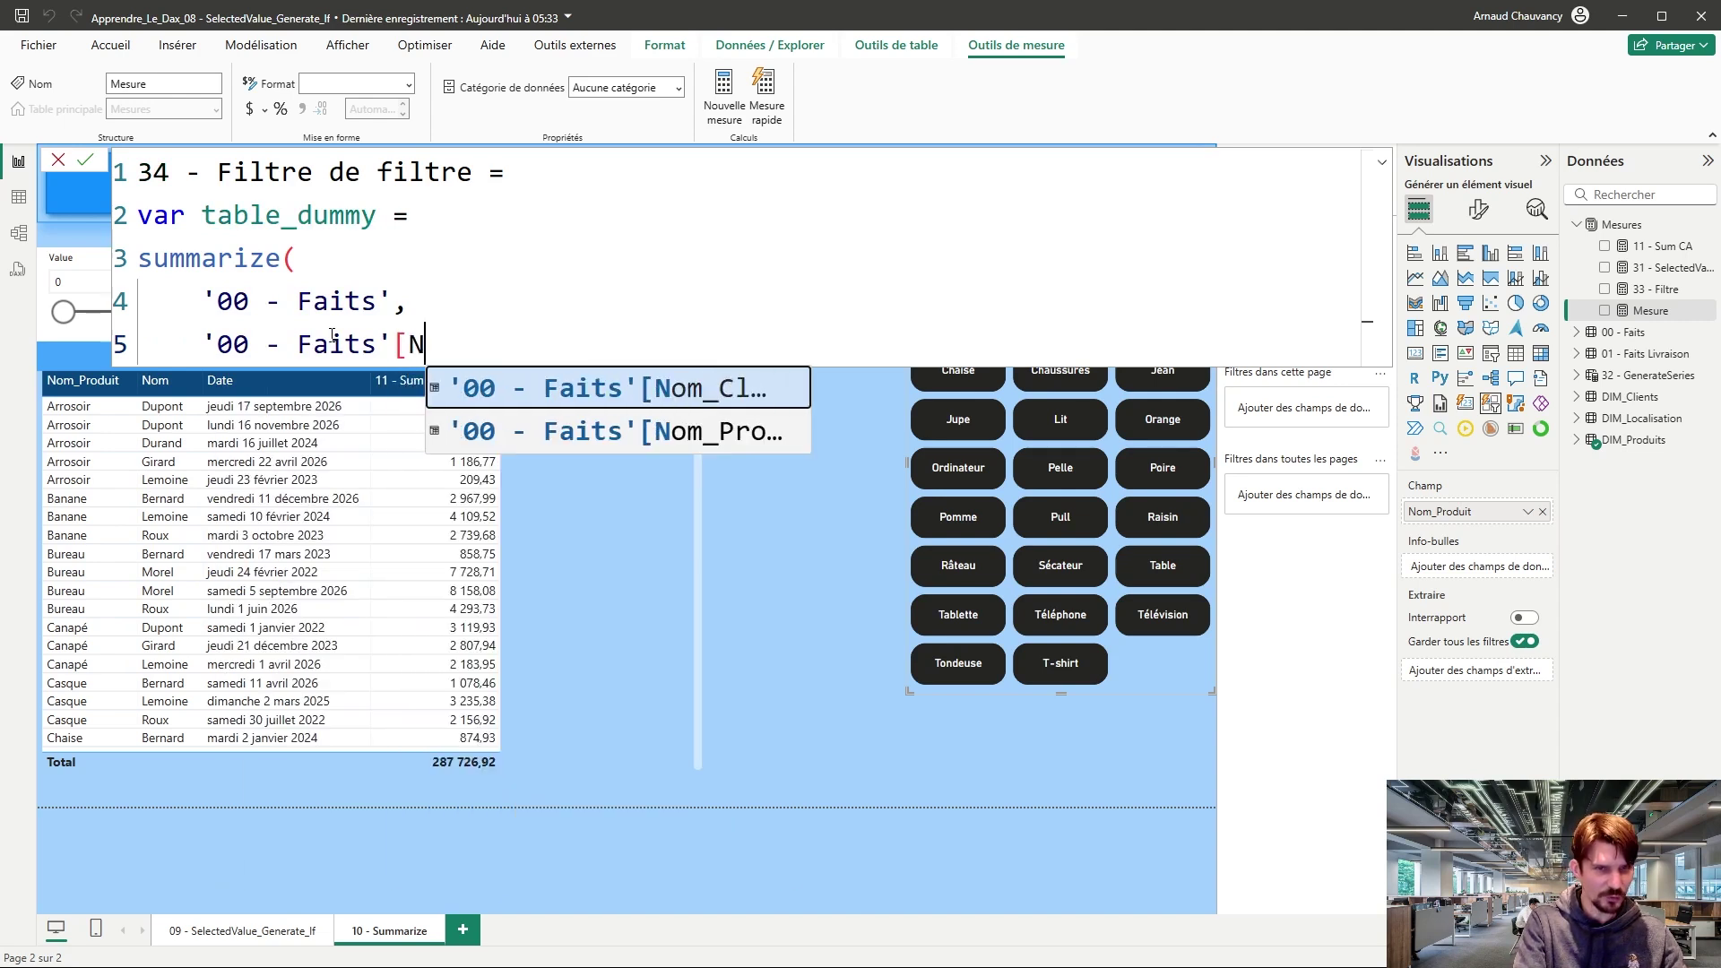
{"action": "key", "text": "Down"}
{"action": "key", "text": "Tab"}
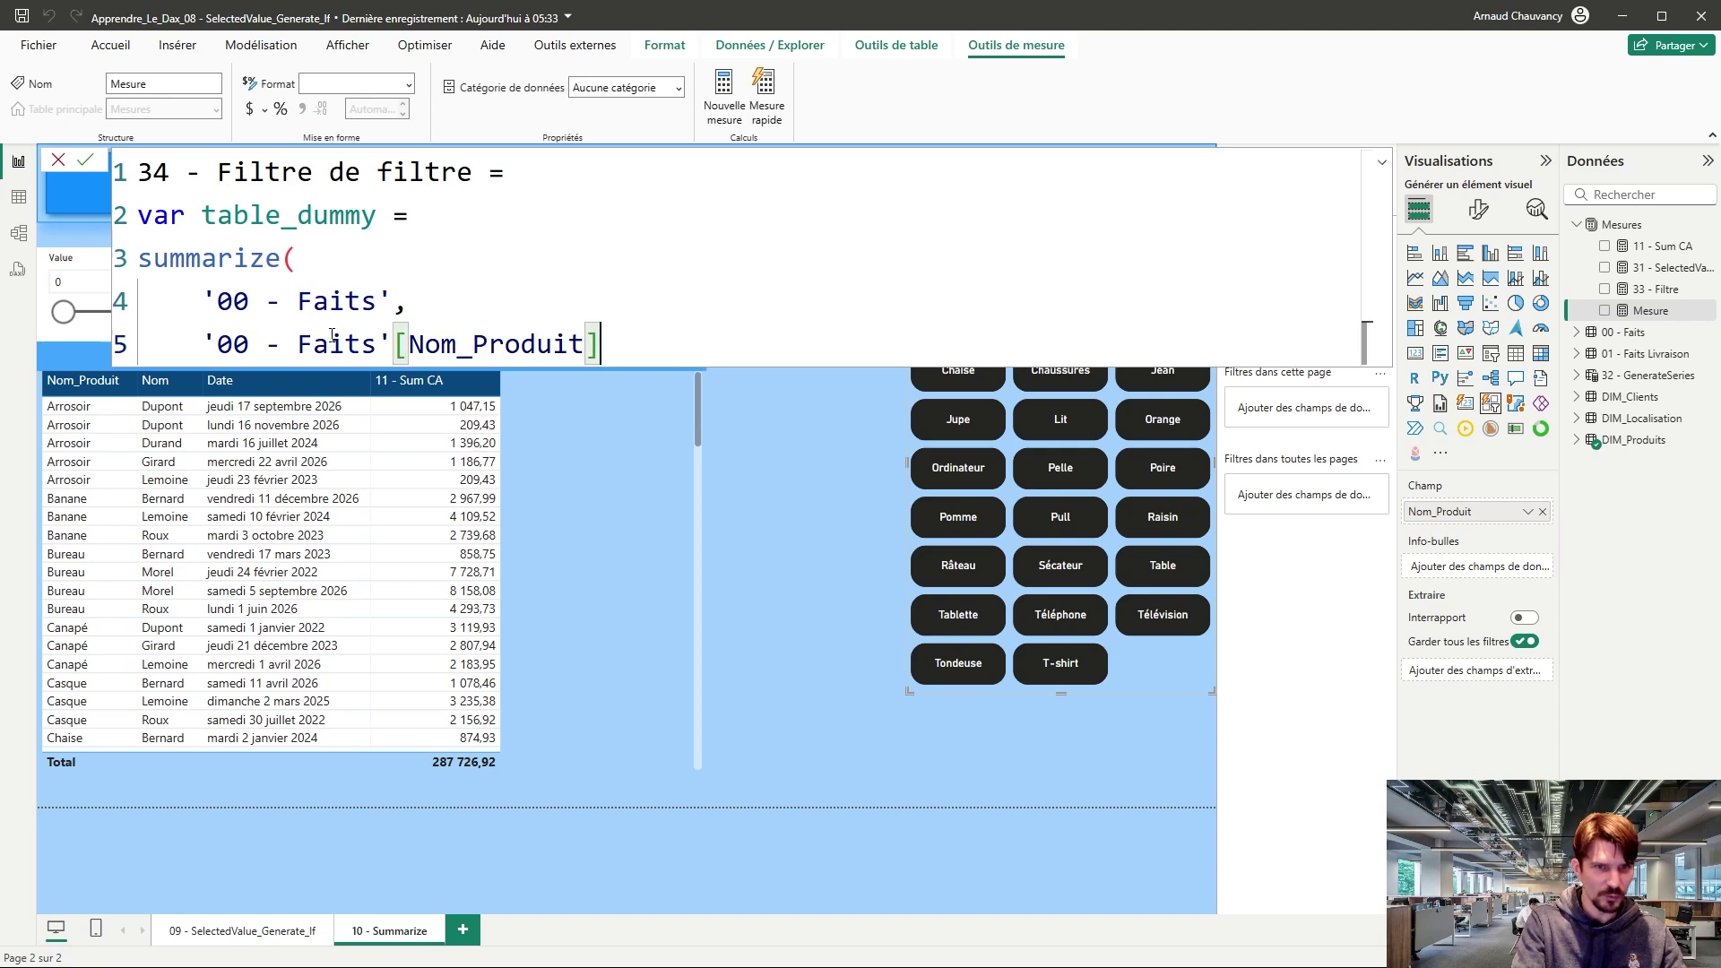
{"action": "type", "text": ","}
{"action": "key", "text": "Return"}
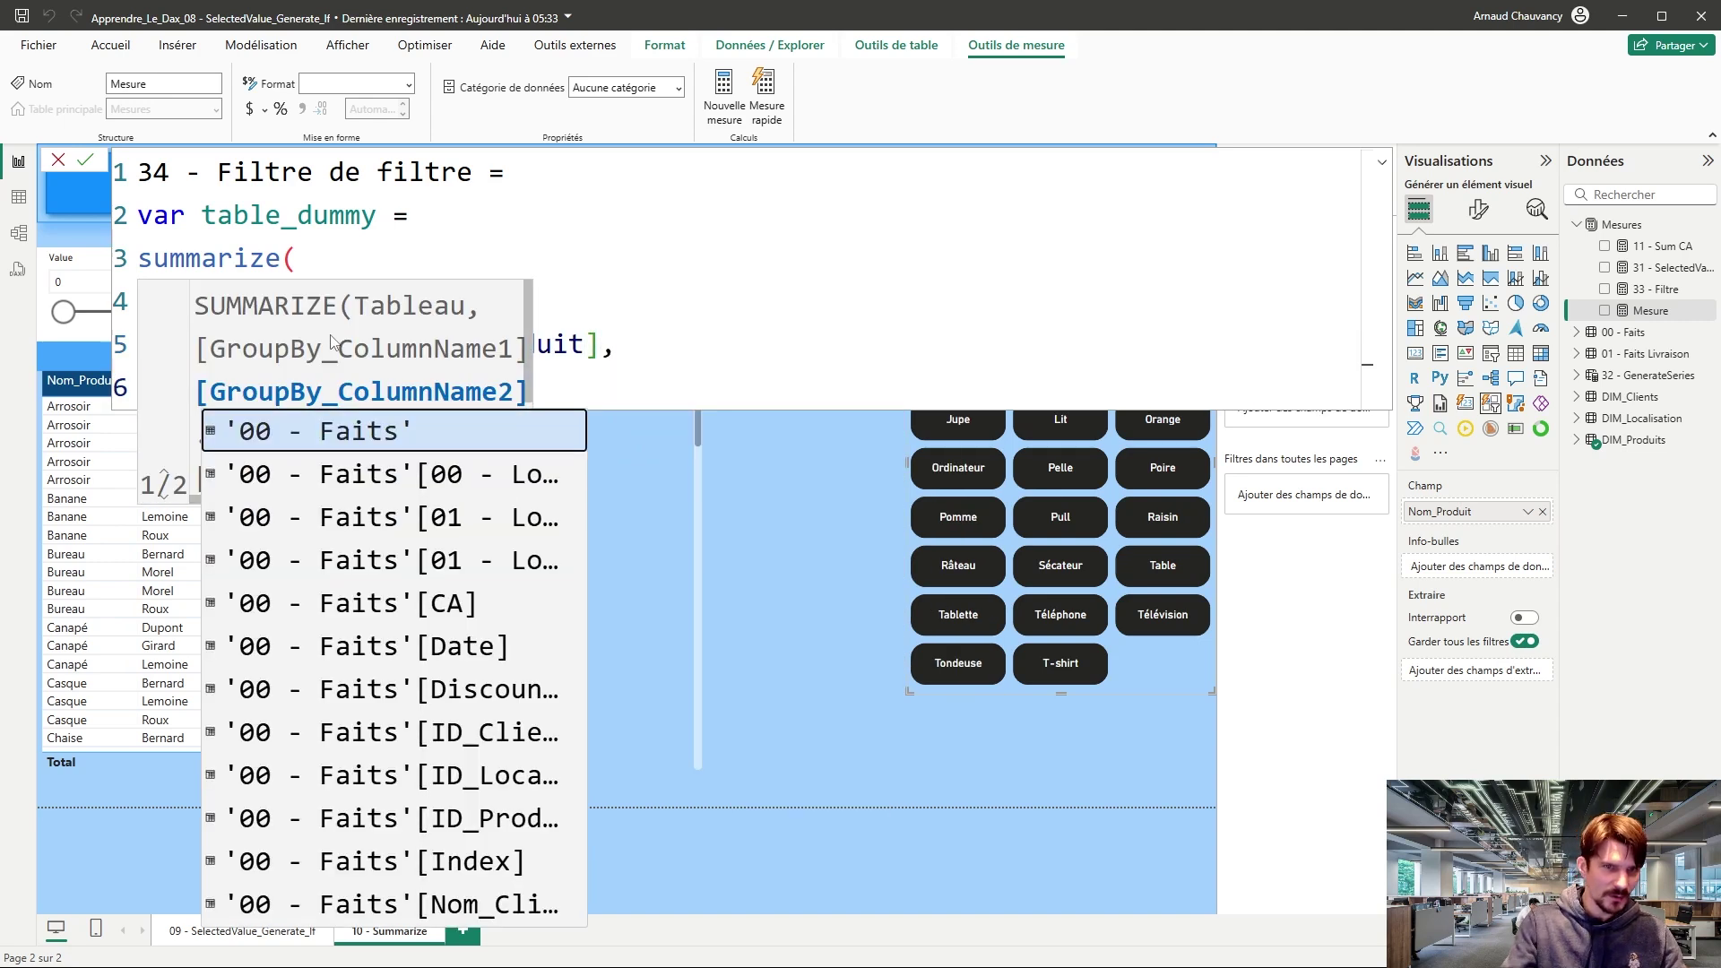
Step: Add '00 - Faits'[Nom_Client] as the second grouping column of the SUMMARIZE function
{"action": "key", "text": "Escape"}
{"action": "type", "text": "'"}
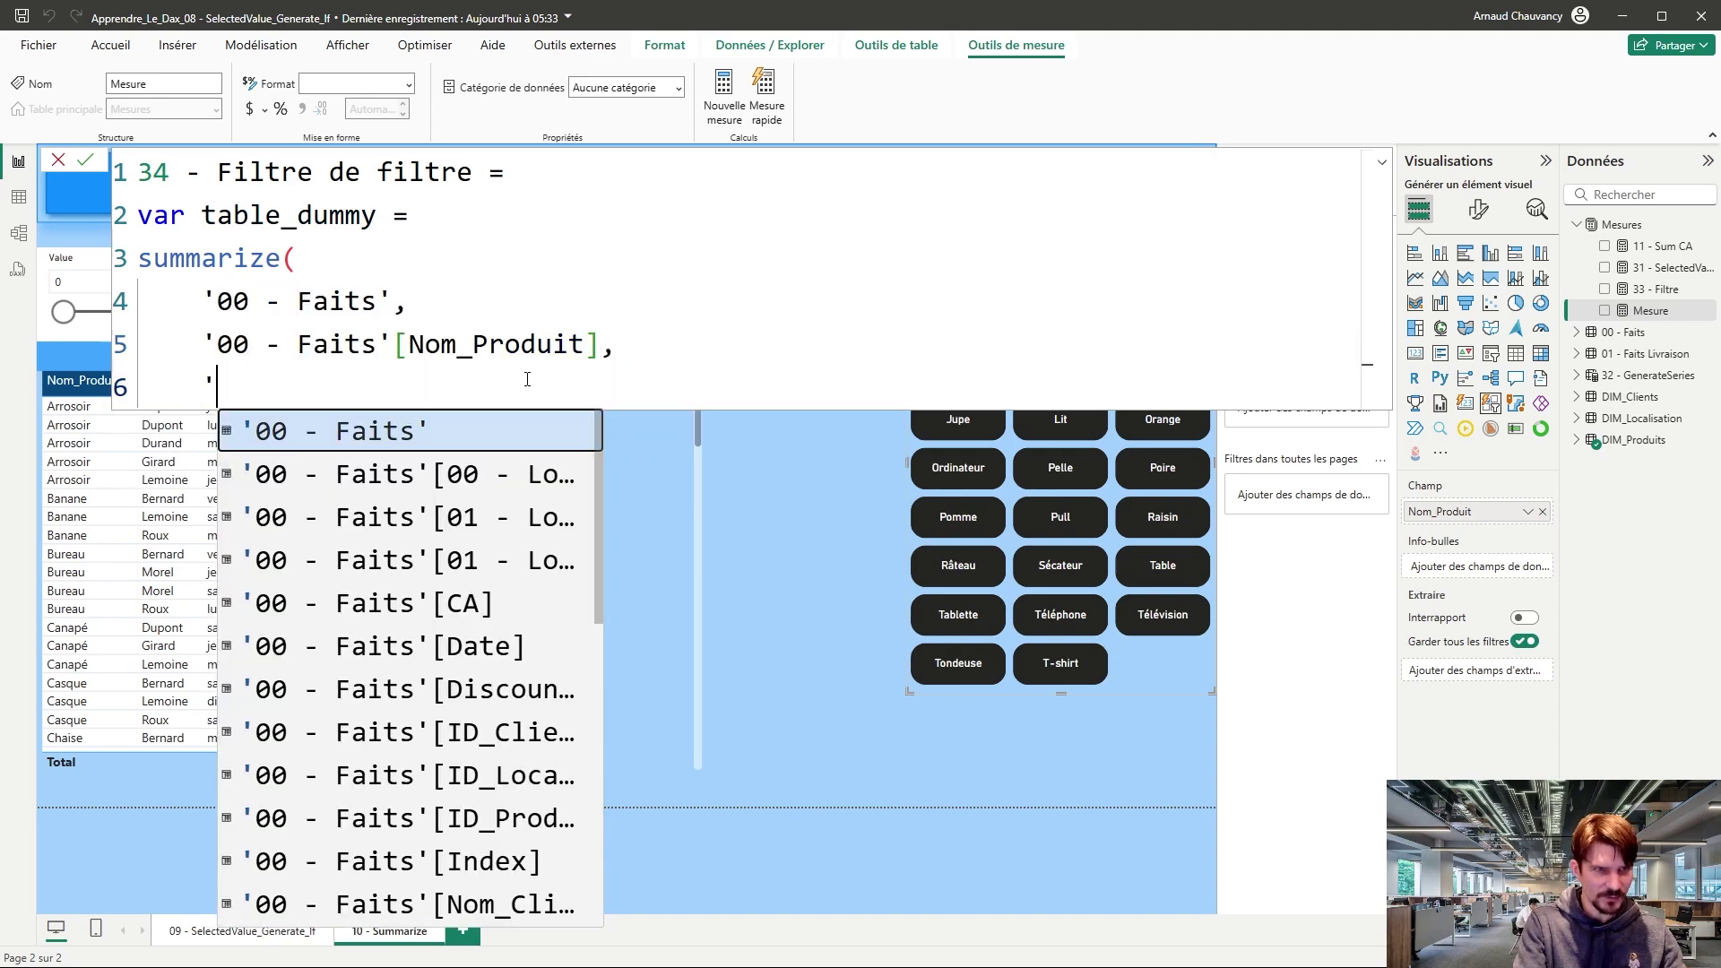
{"action": "key", "text": "Tab"}
{"action": "type", "text": "["}
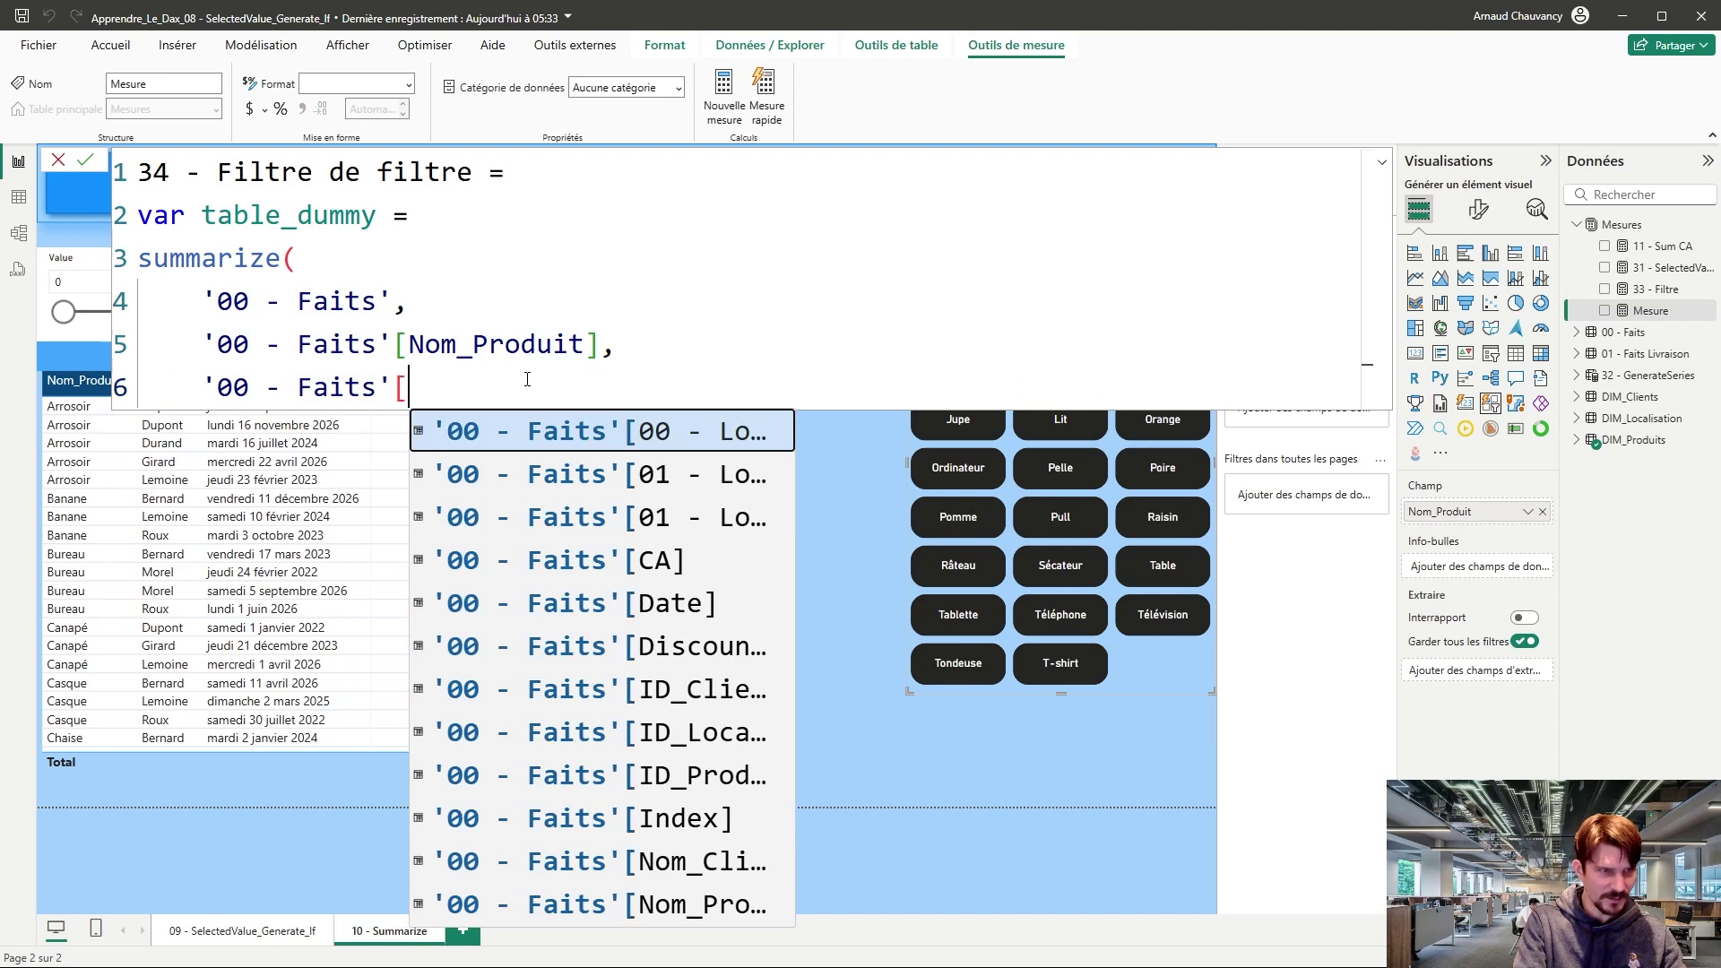
{"action": "type", "text": "N"}
{"action": "key", "text": "Tab"}
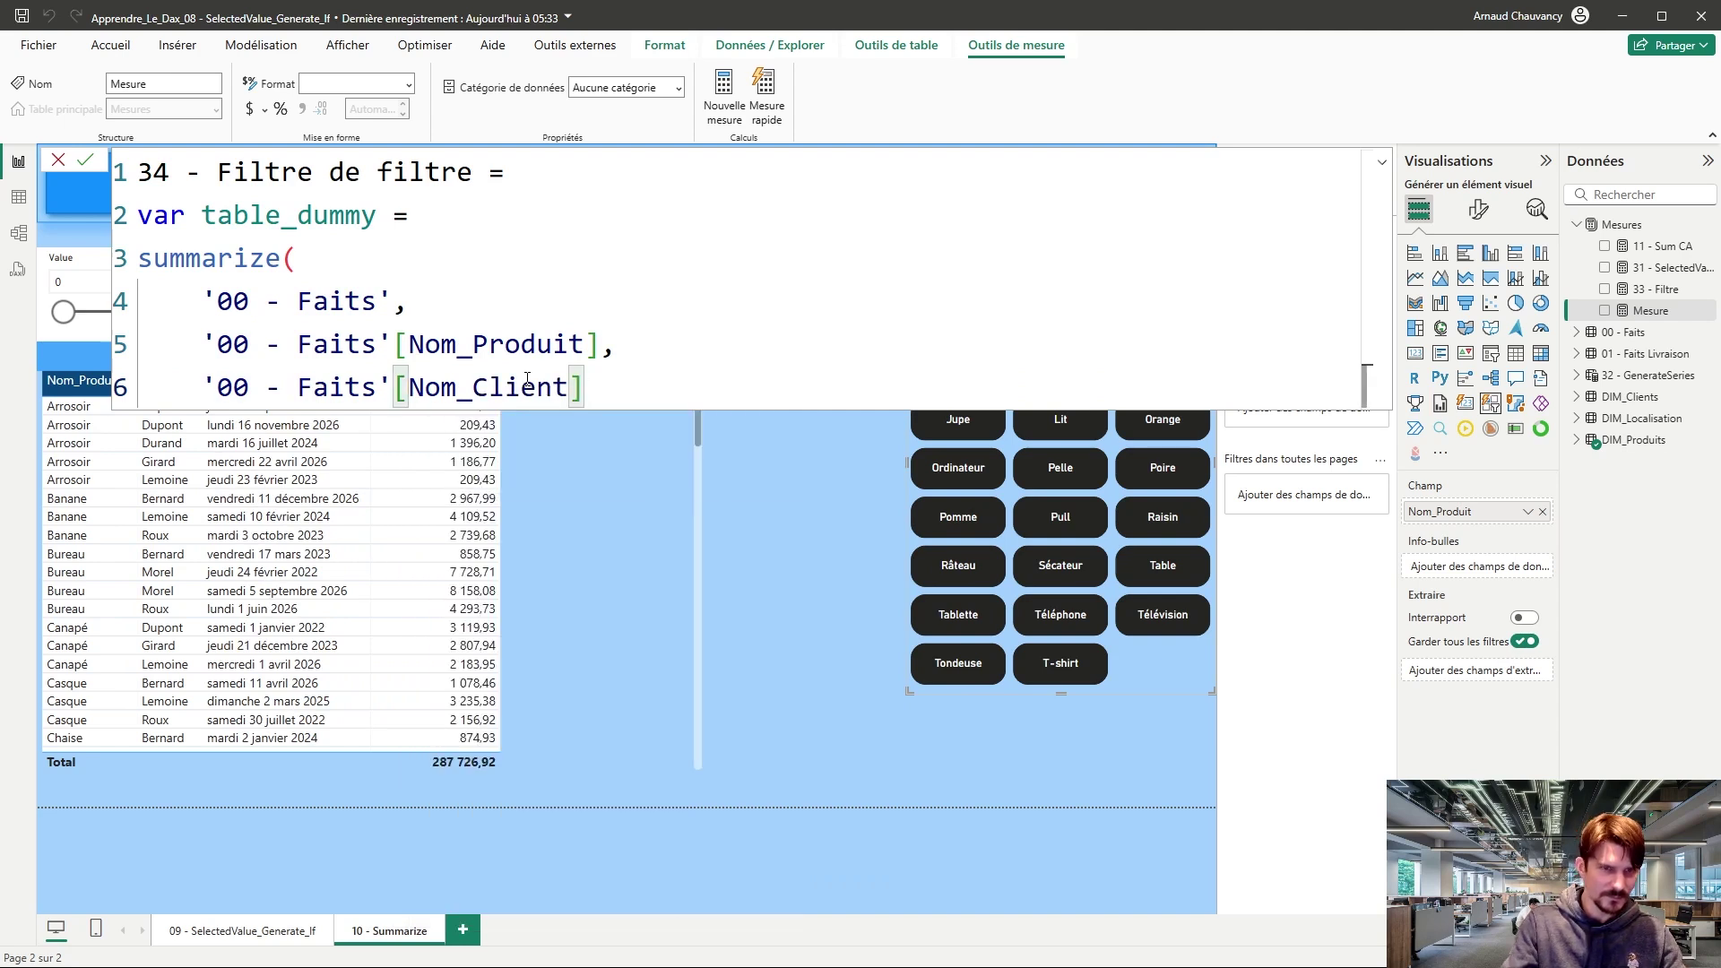
{"action": "type", "text": ","}
{"action": "key", "text": "shift+Return"}
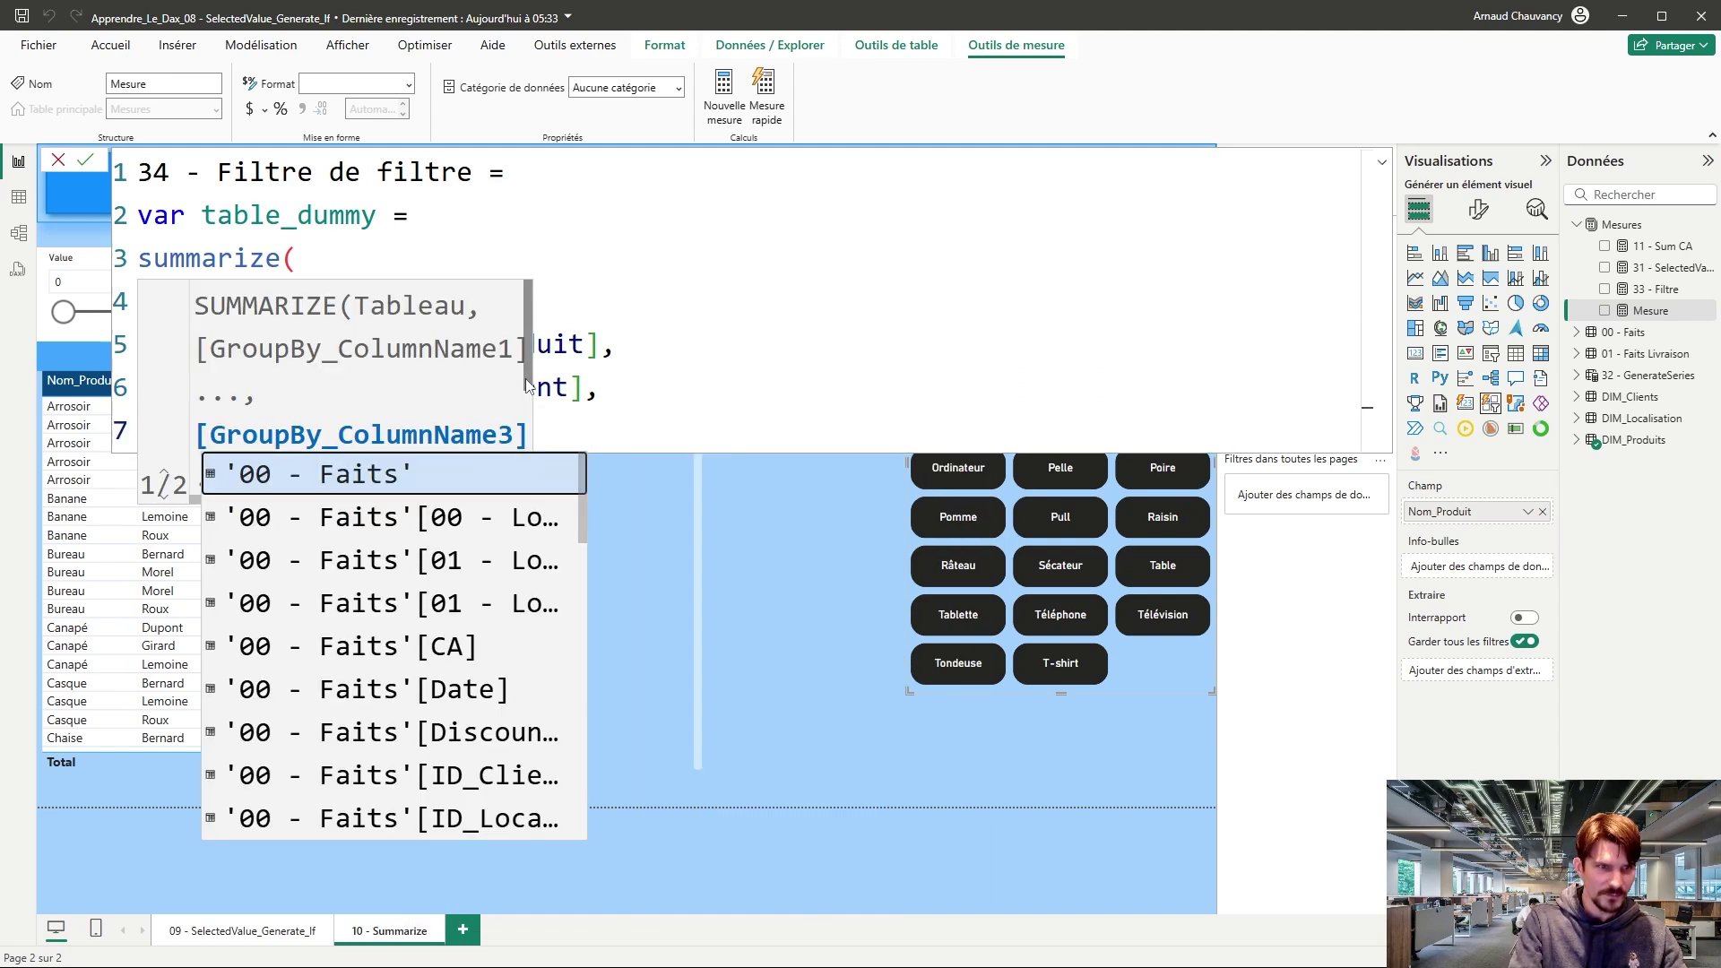
Step: Add '00 - Faits'[Date] as the third grouping column of the SUMMARIZE function
{"action": "key", "text": "Tab"}
{"action": "type", "text": "["}
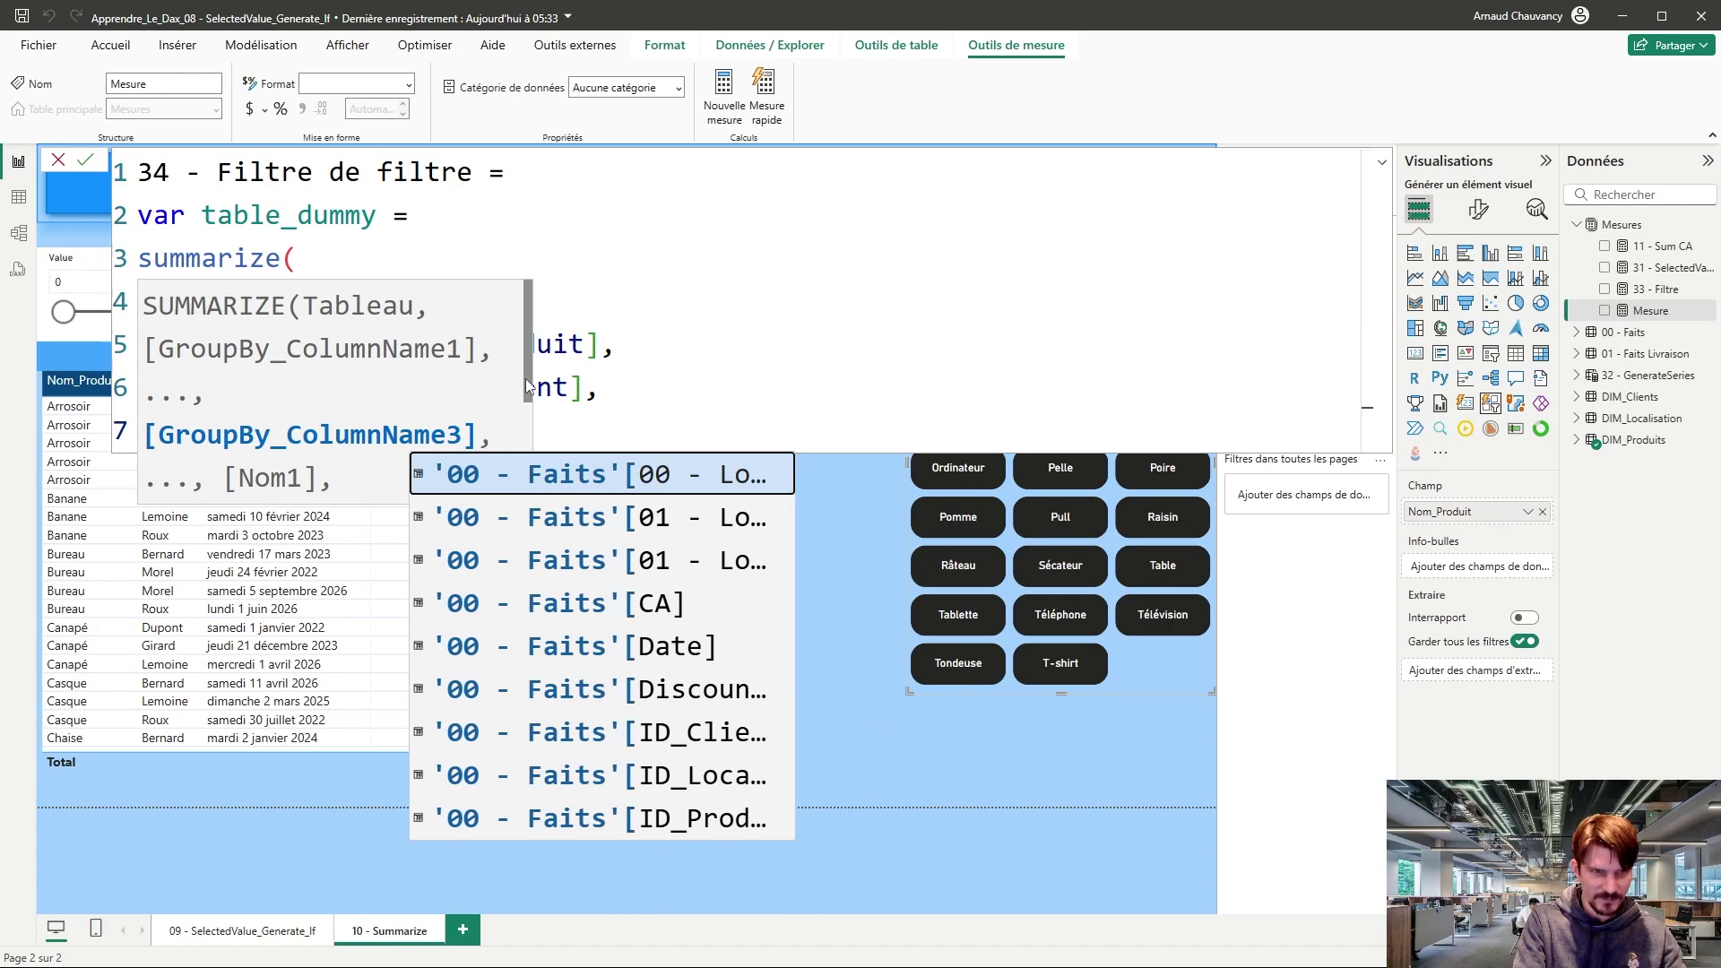
{"action": "type", "text": "D"}
{"action": "key", "text": "Tab"}
{"action": "type", "text": ".,"}
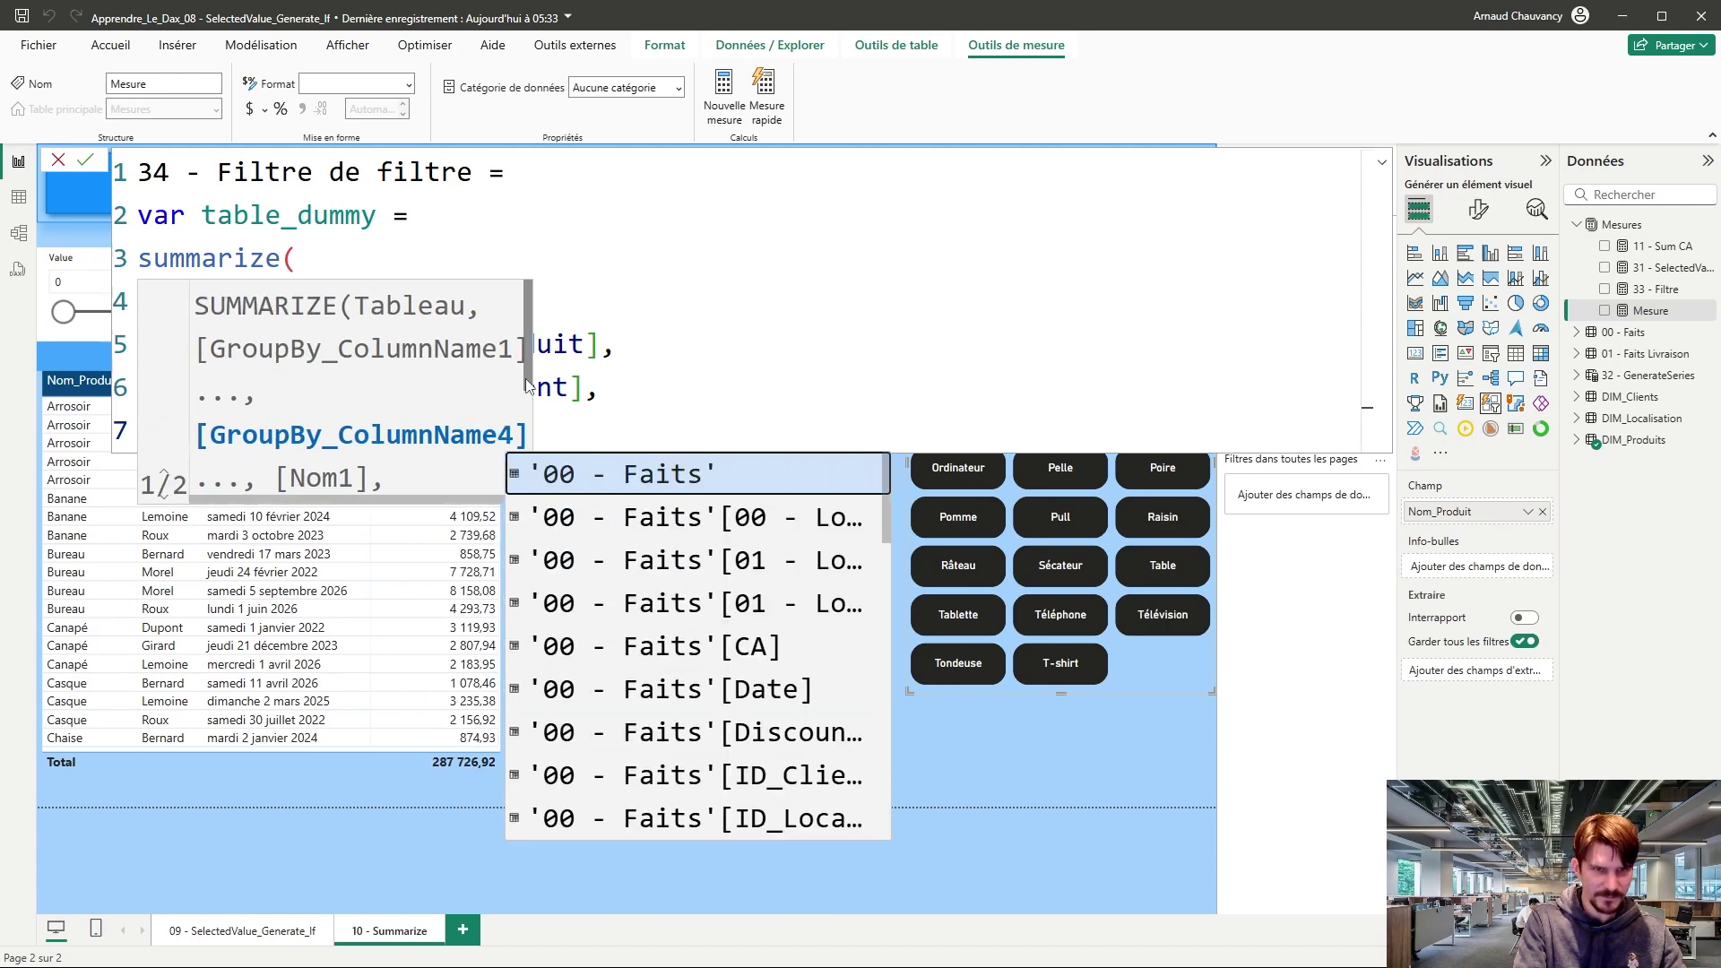
{"action": "key", "text": "shift+Return"}
{"action": "left_click", "coordinate": [564, 420]}
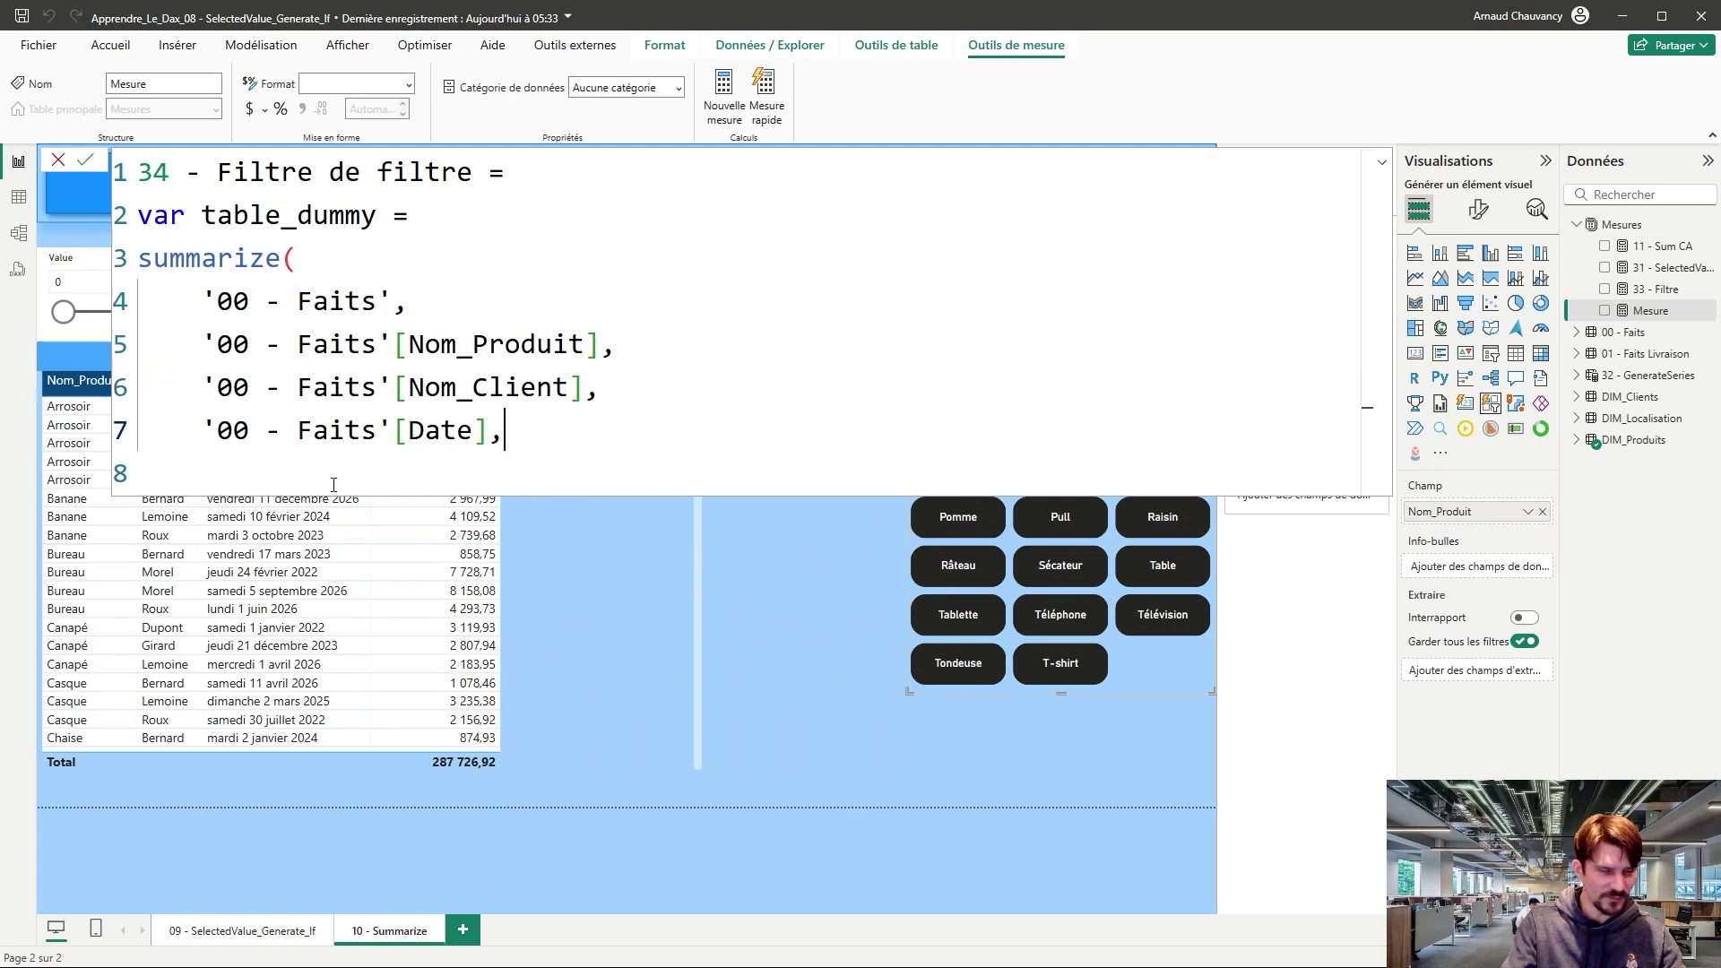
Step: Add a calculated column "CA" based on the measure [11 - Sum CA] and close the SUMMARIZE function
{"action": "key", "text": "shift+Return"}
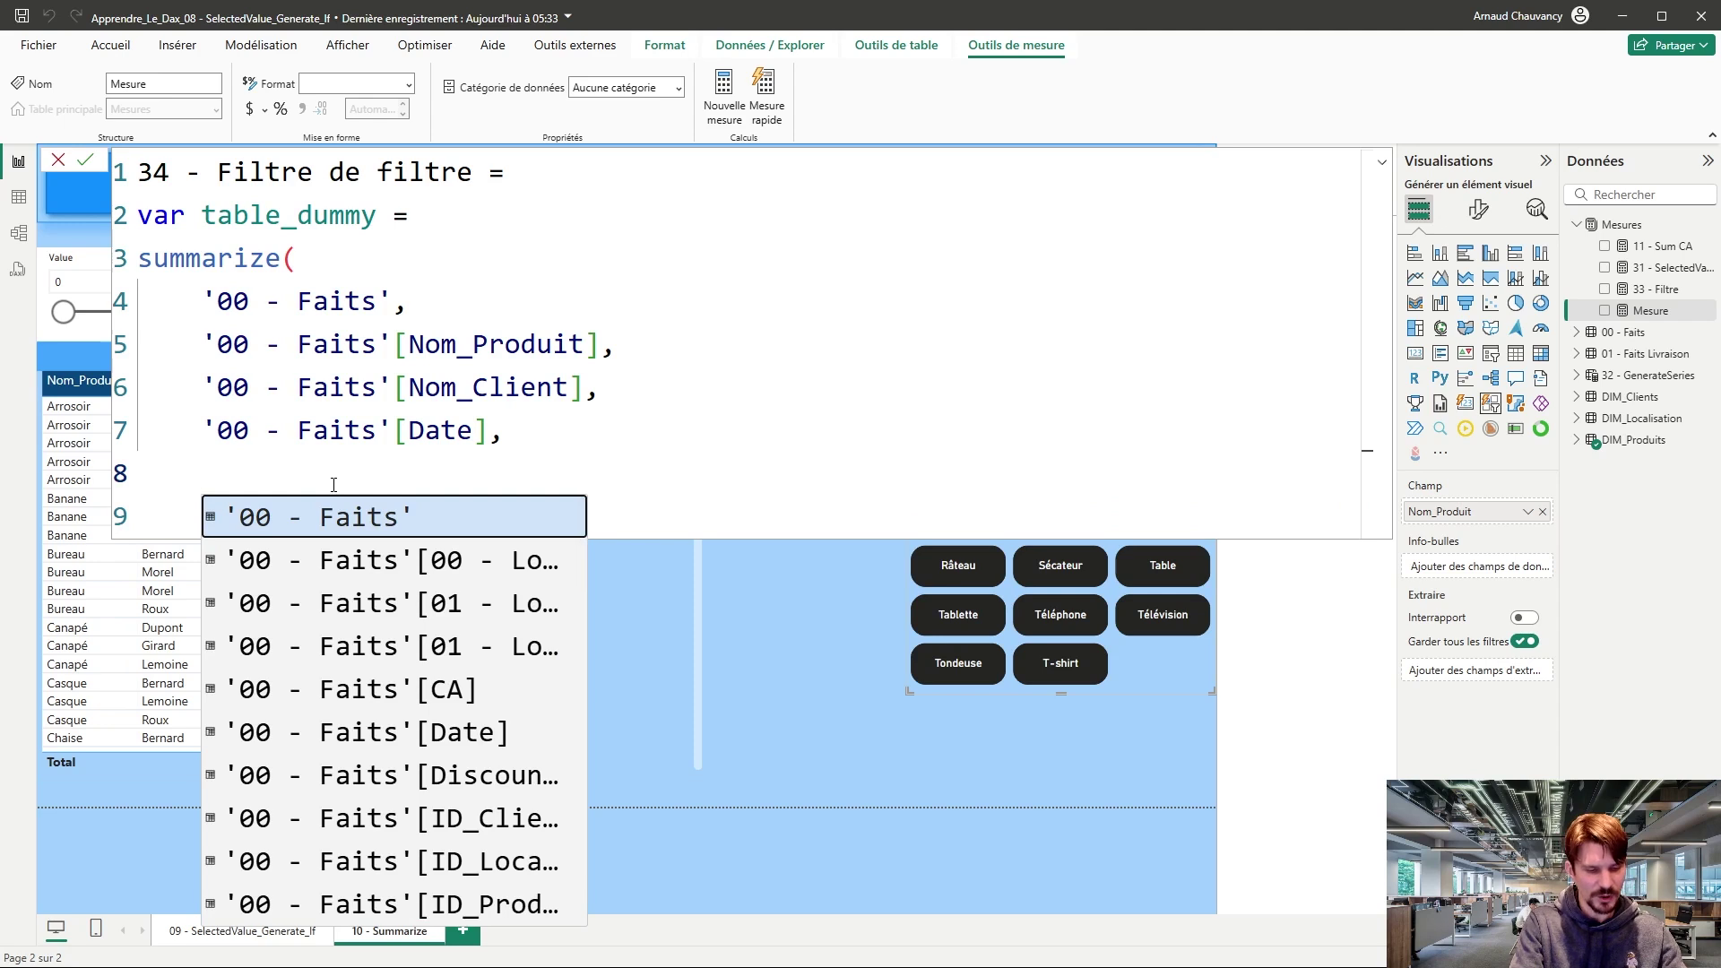
{"action": "type", "text": "\"CA\","}
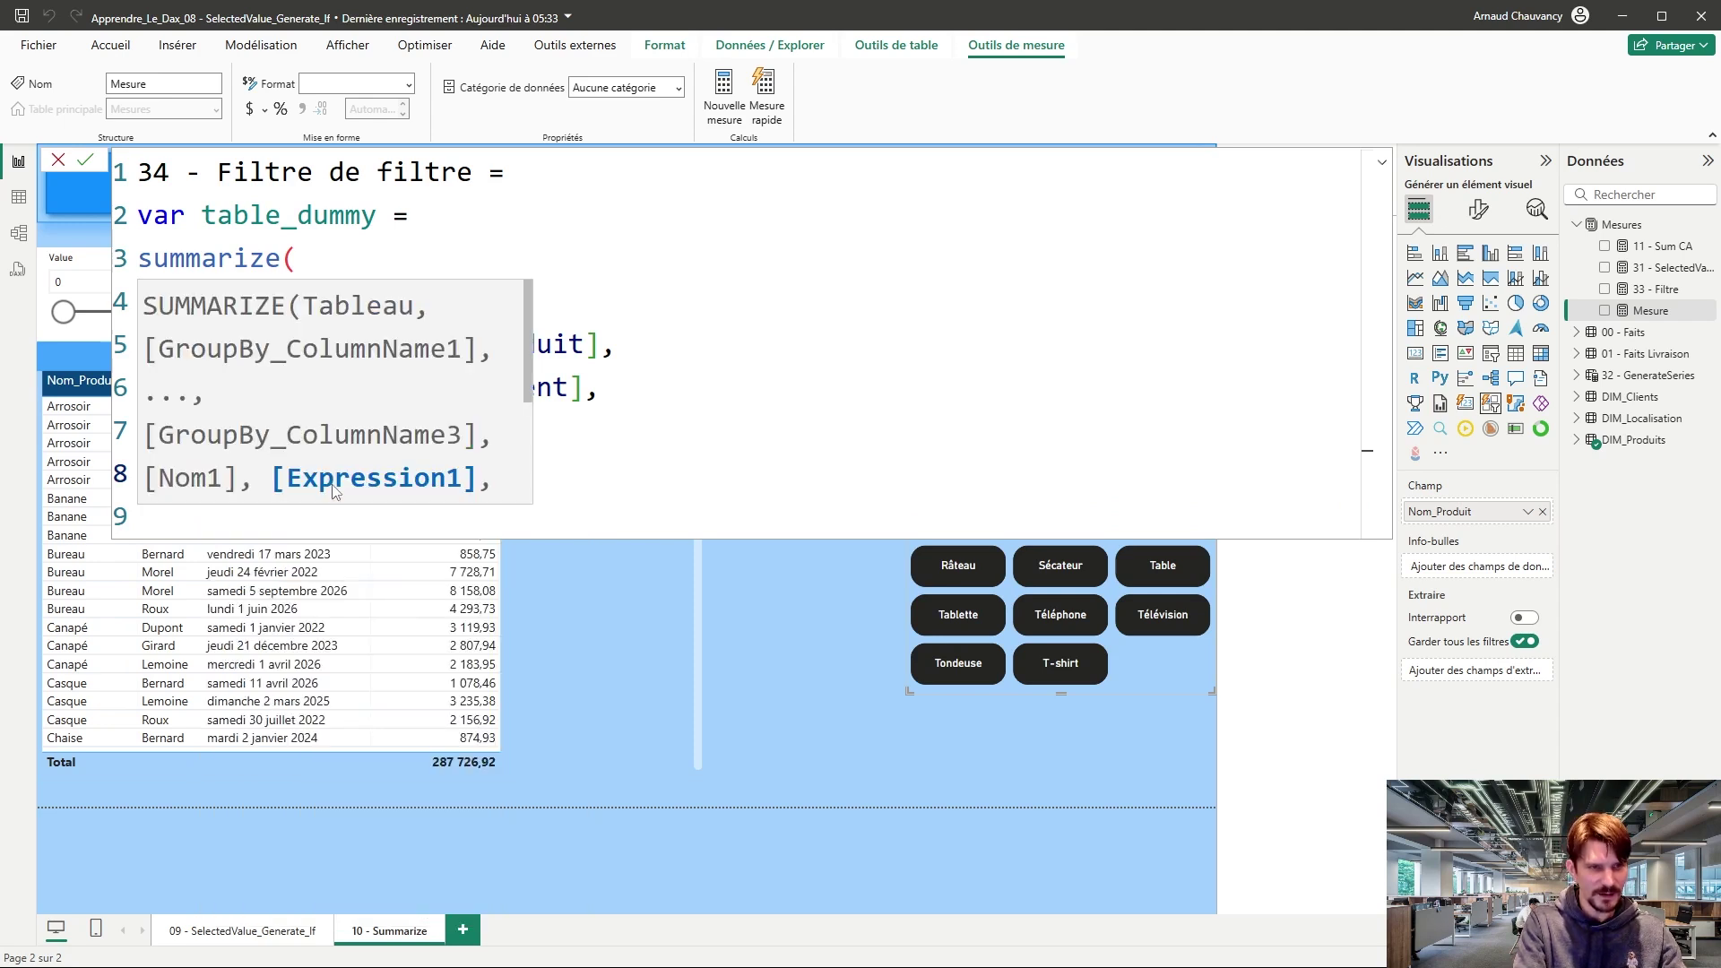
{"action": "type", "text": "["}
{"action": "key", "text": "Tab"}
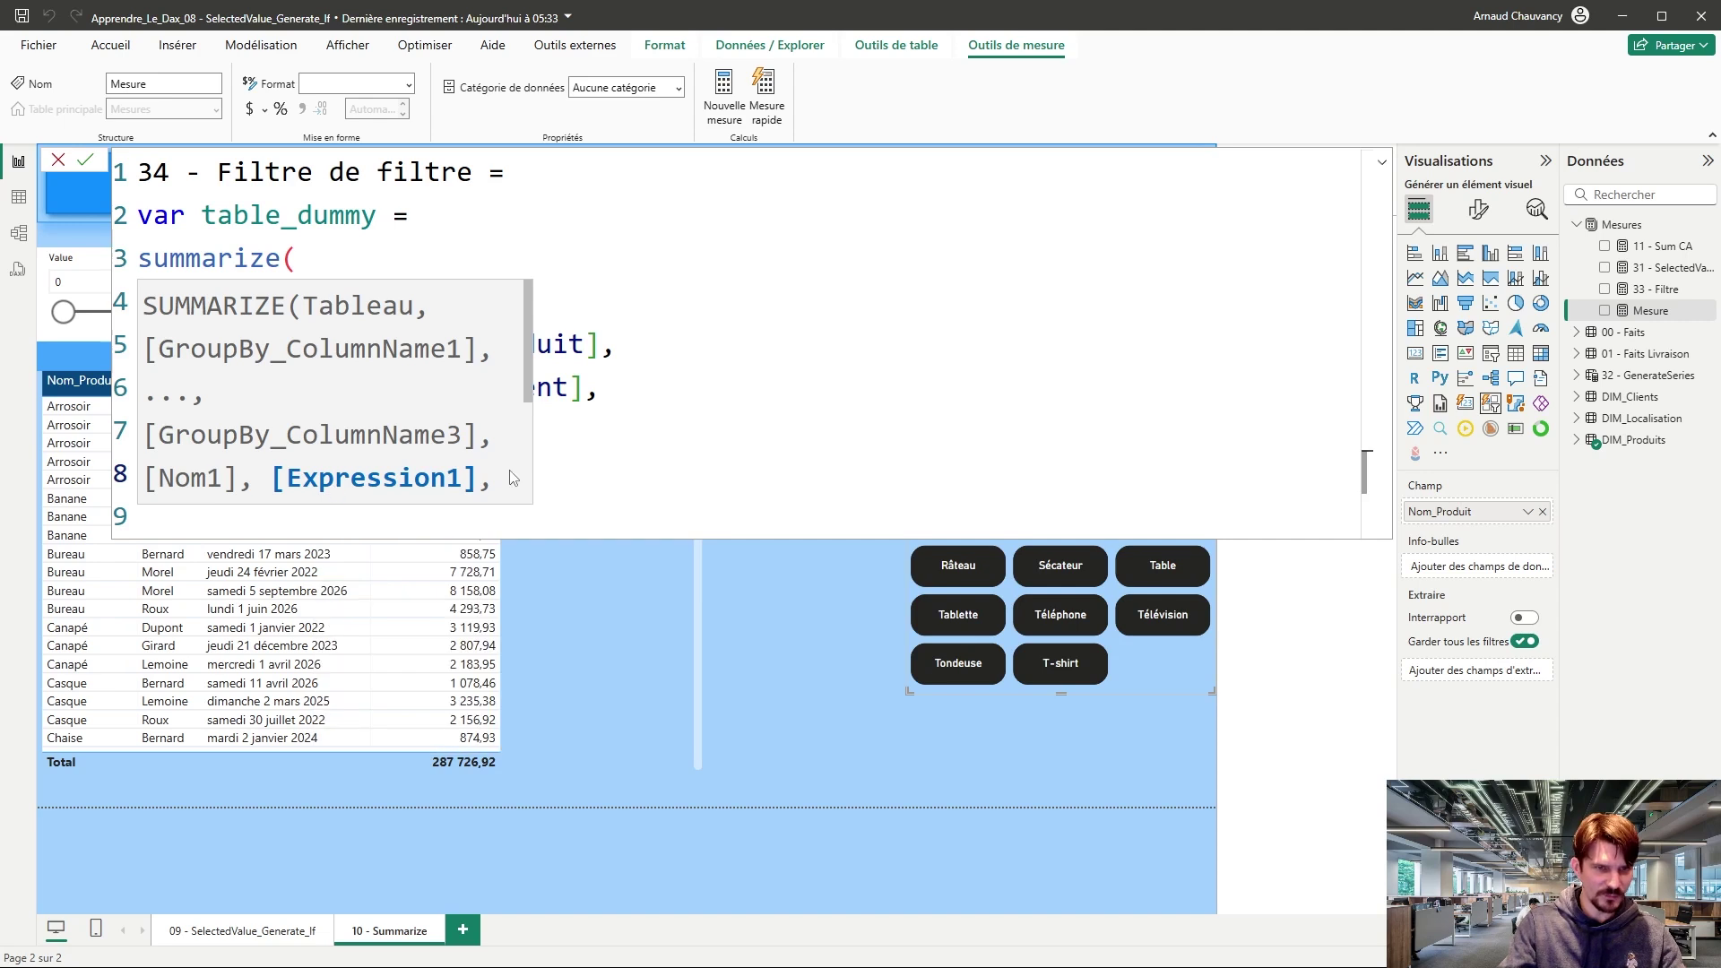
{"action": "left_click", "coordinate": [599, 389]}
{"action": "left_click", "coordinate": [552, 462]}
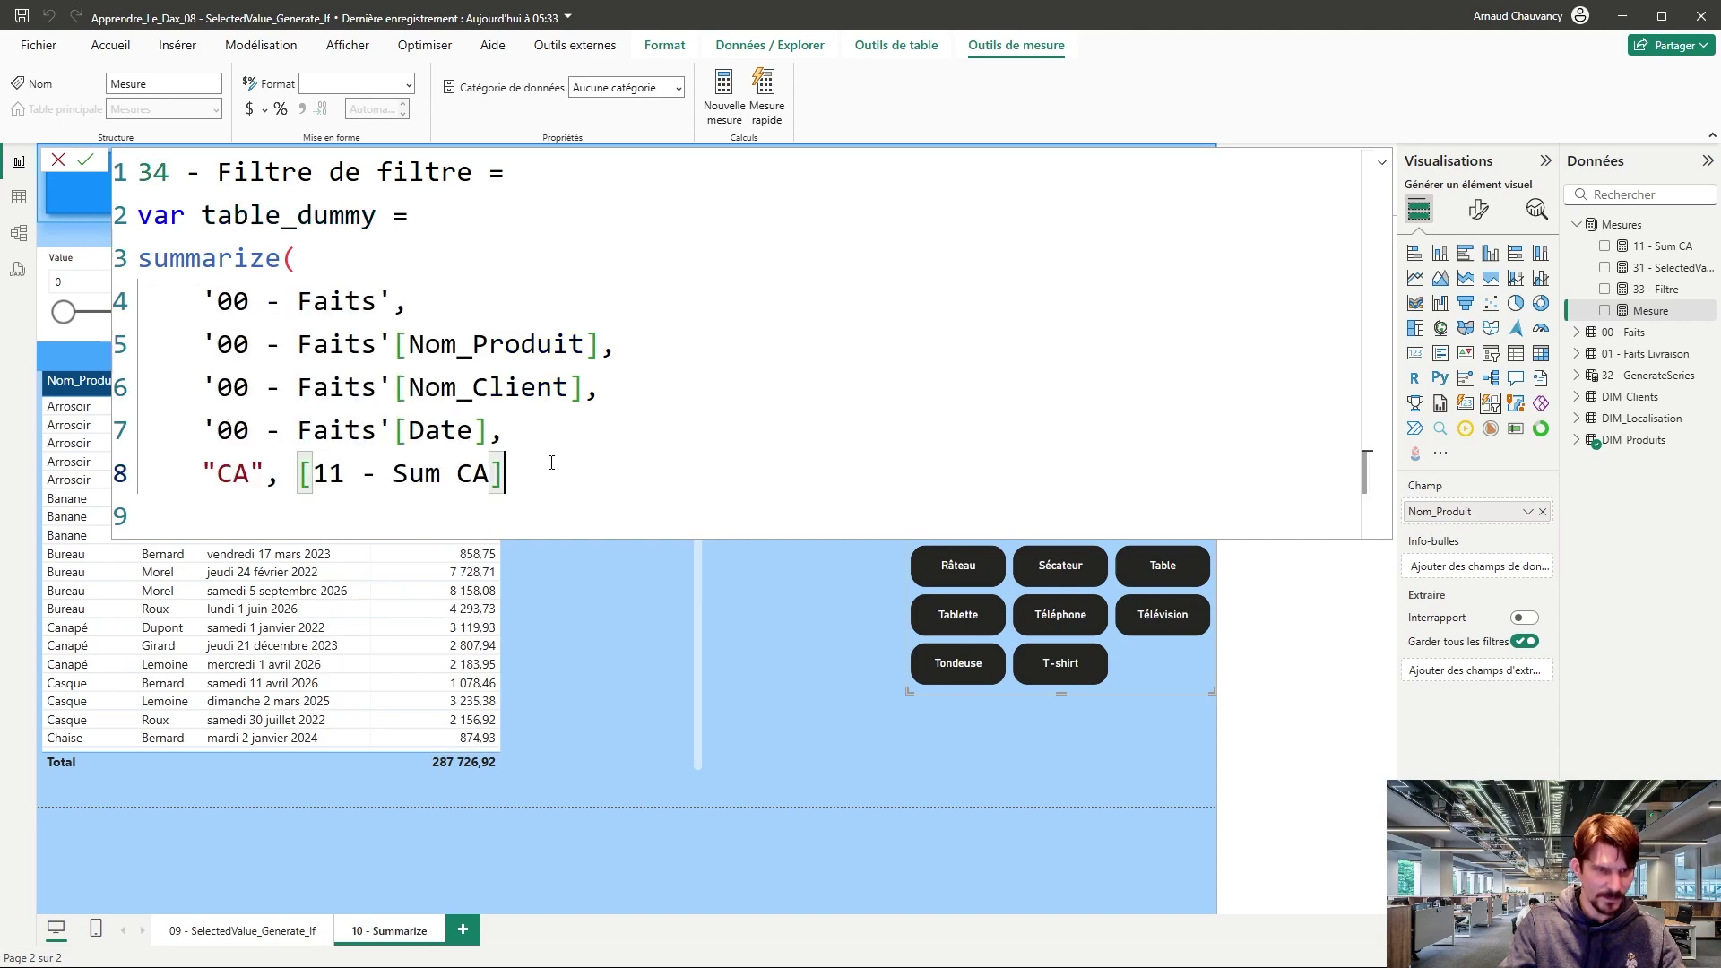
{"action": "type", "text": ")"}
Step: Declare a variable Maximum as maxx(table_dummy, [CA]) on a new line below the SUMMARIZE block
{"action": "key", "text": "Return"}
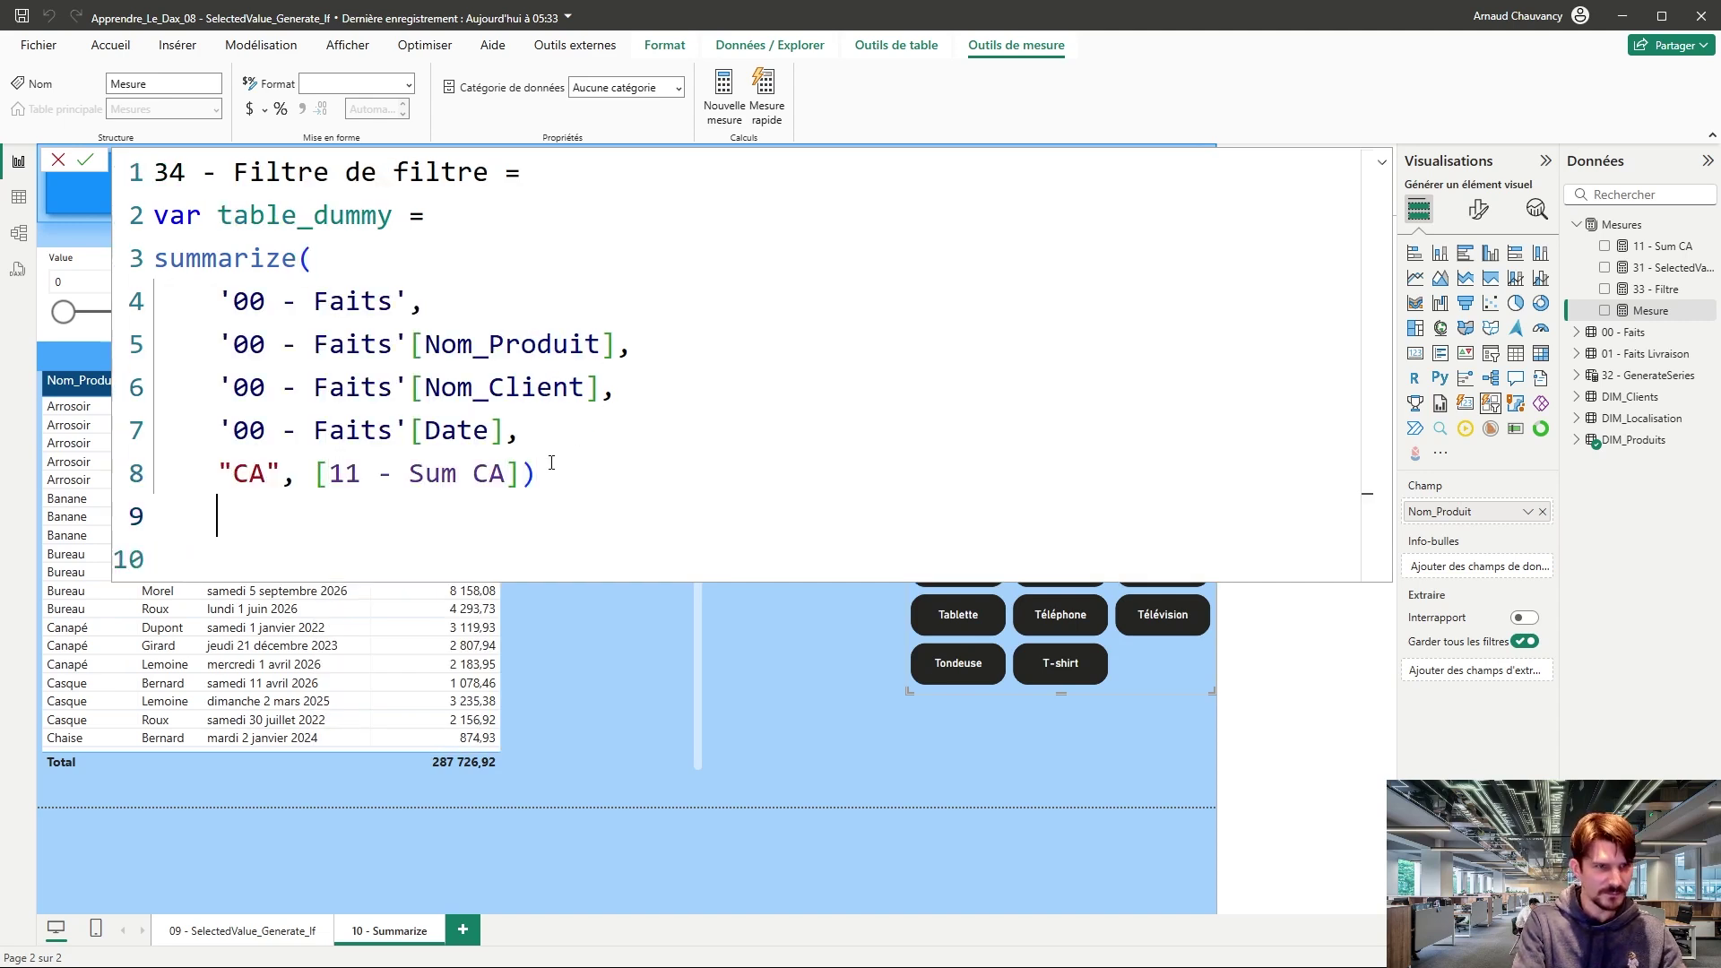
{"action": "key", "text": "Return"}
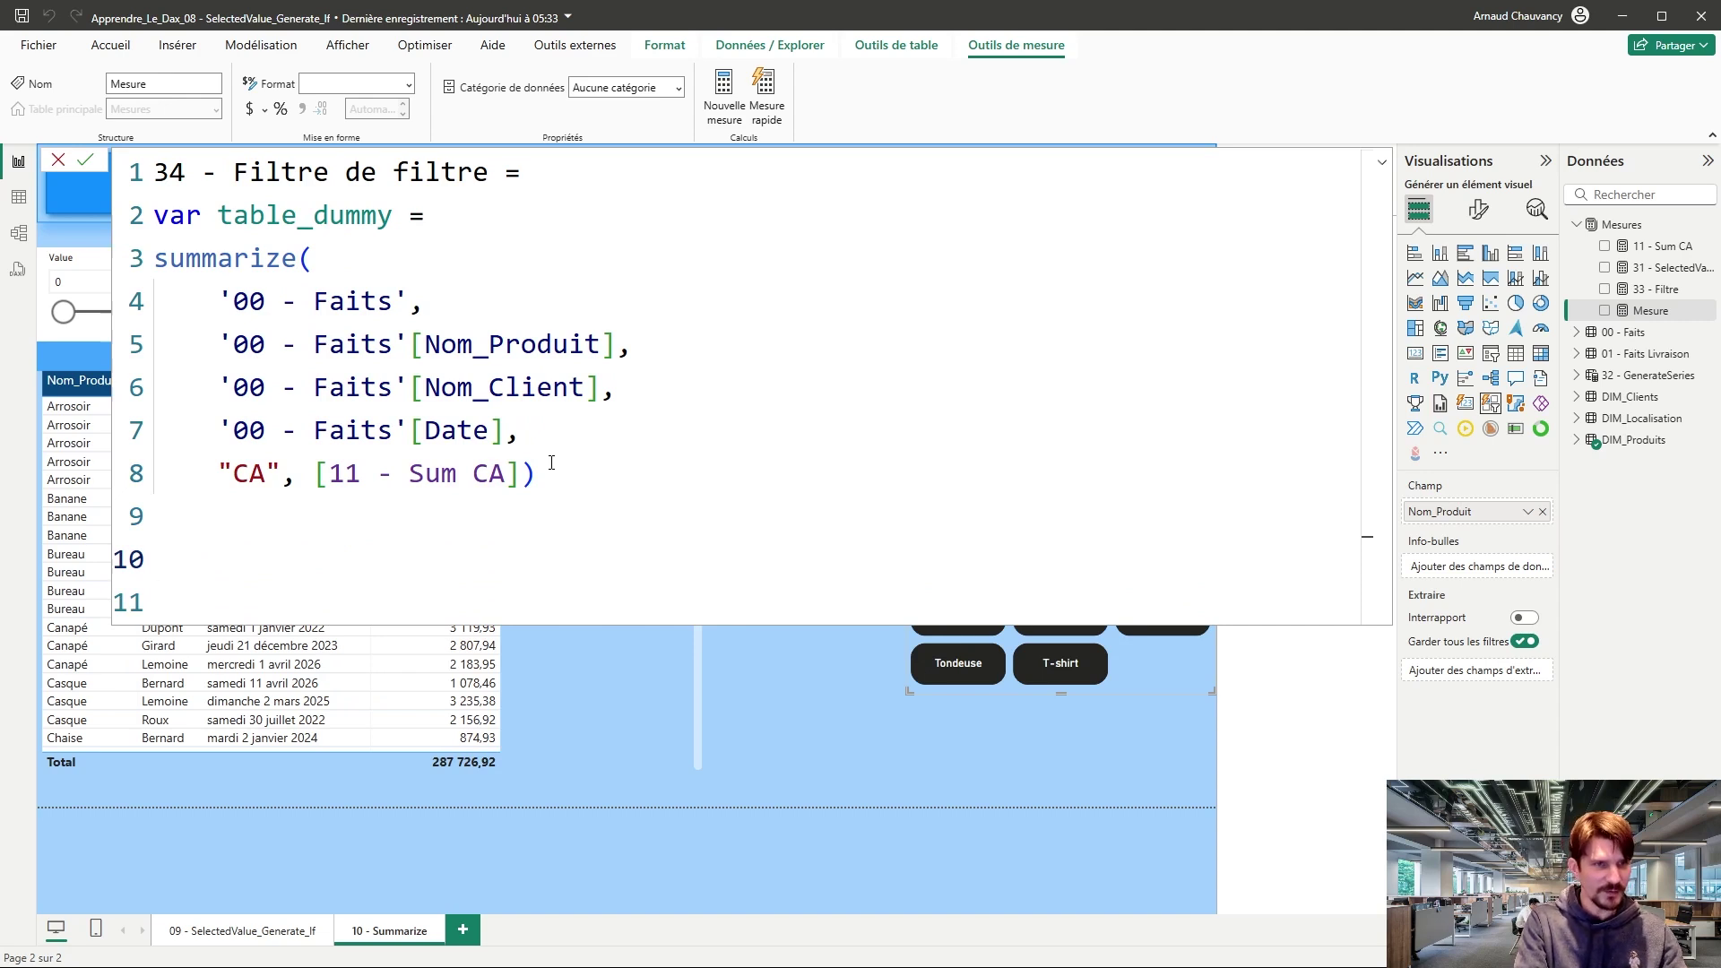
{"action": "key", "text": "BackSpace"}
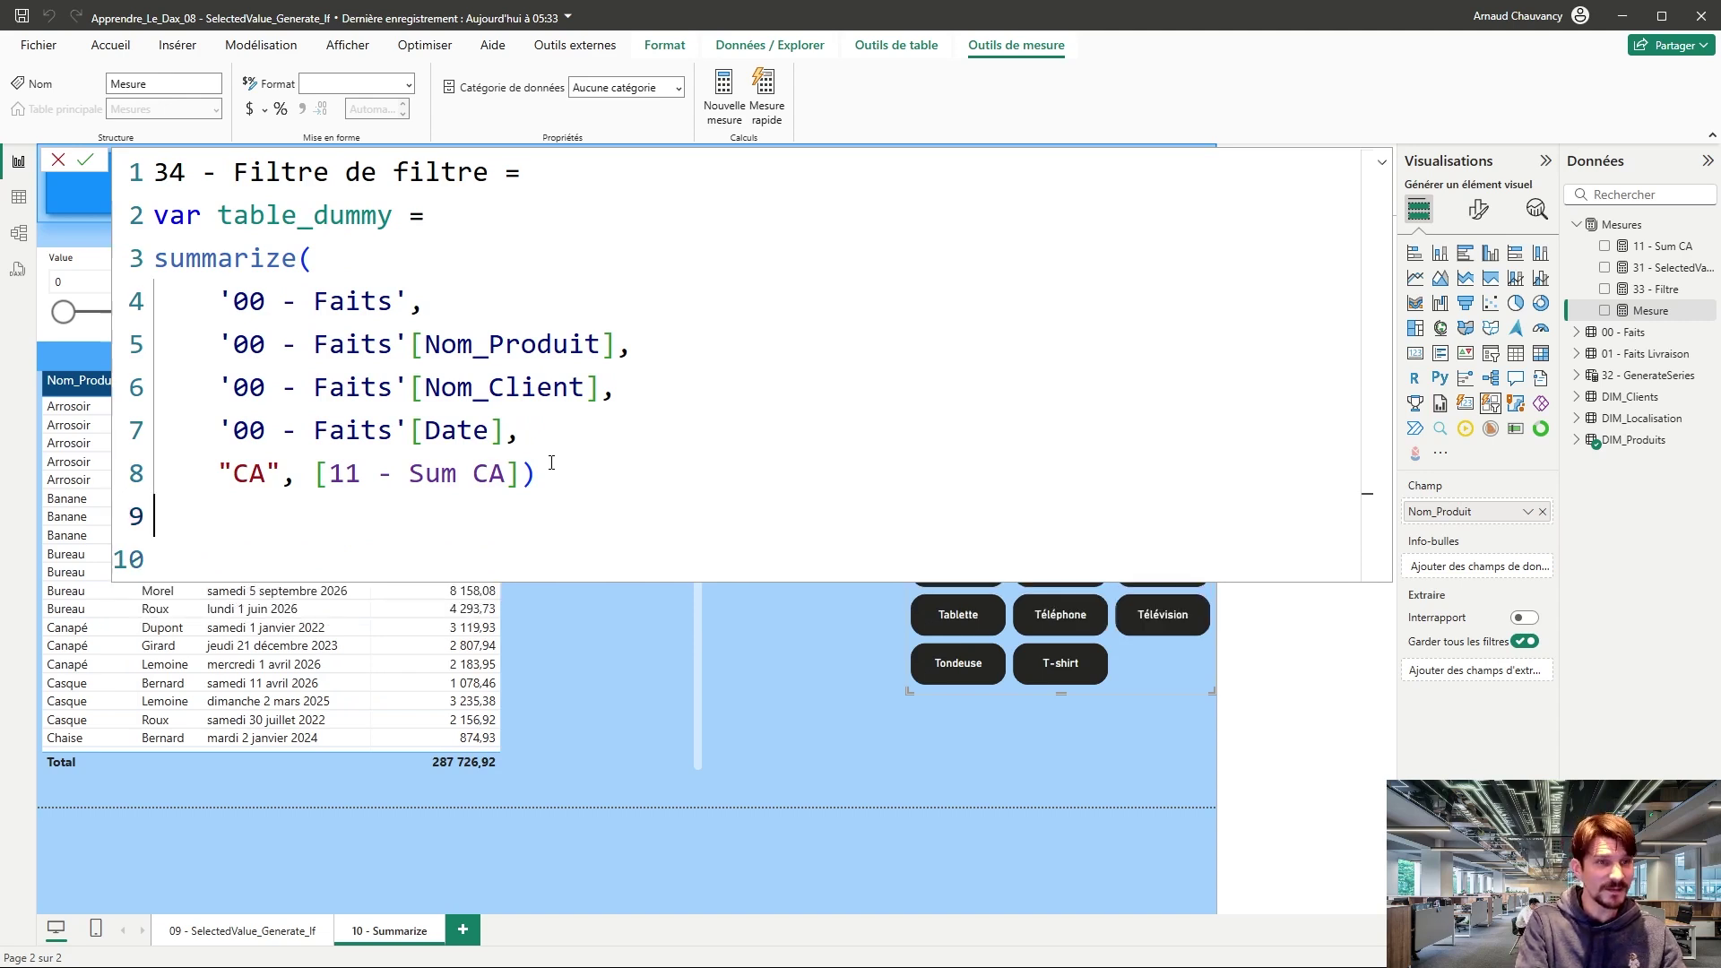
{"action": "type", "text": "v"}
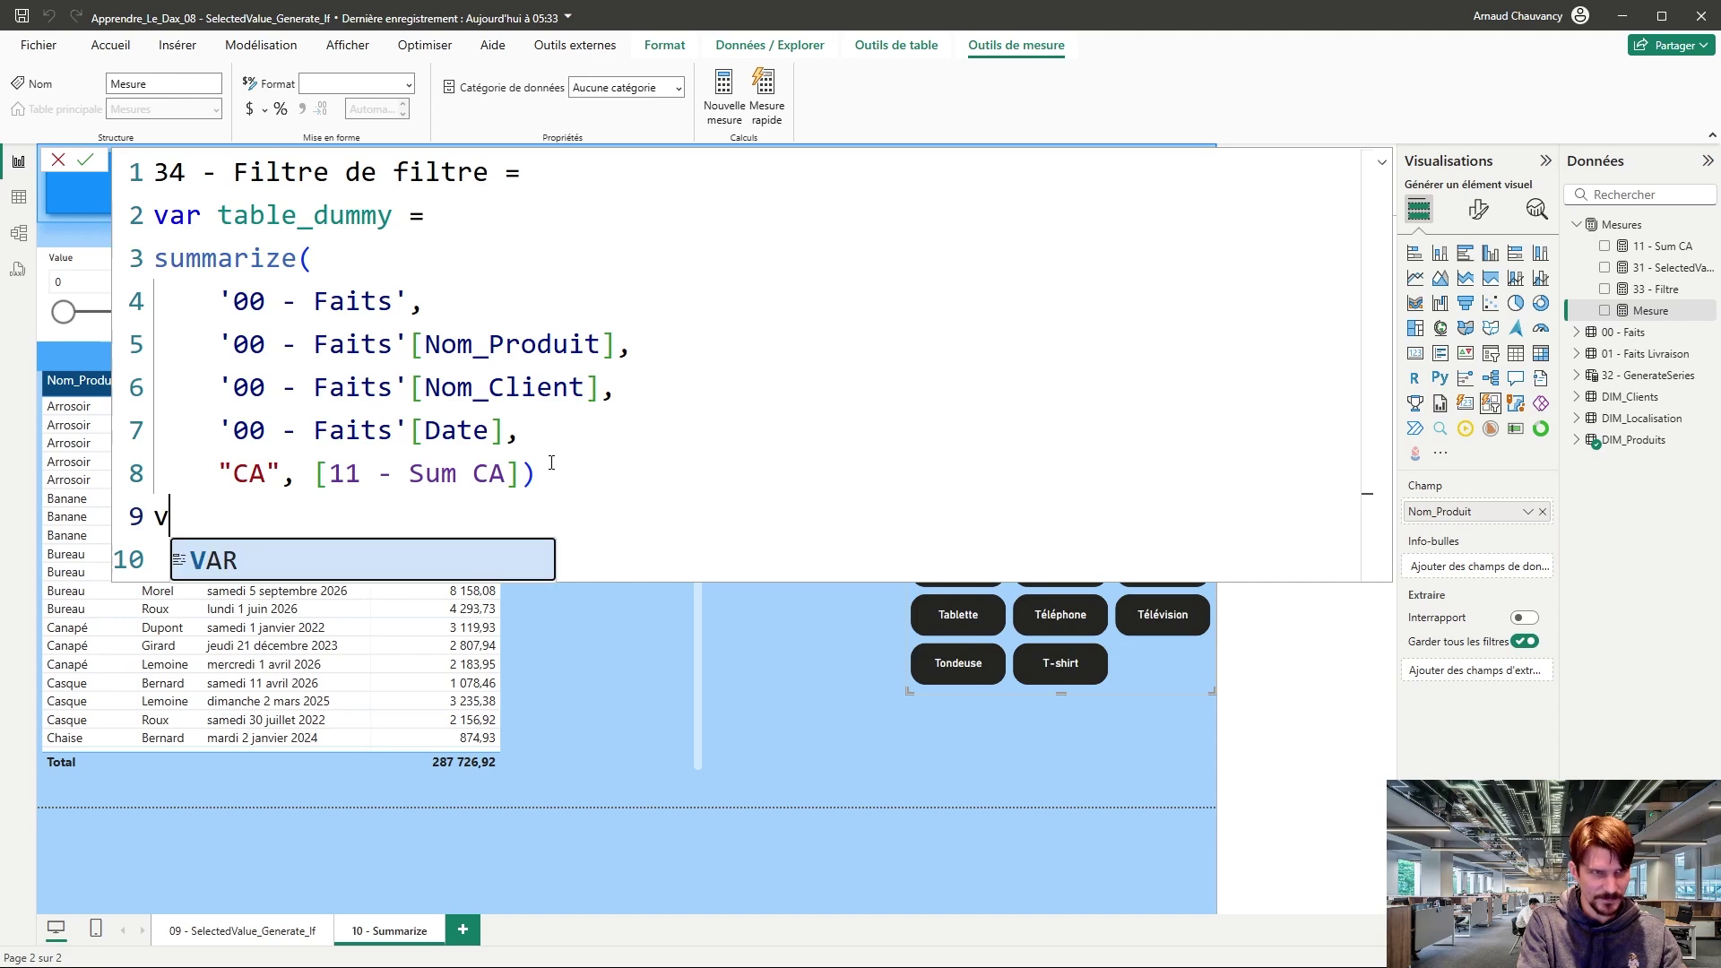
{"action": "type", "text": "ar Maximu"}
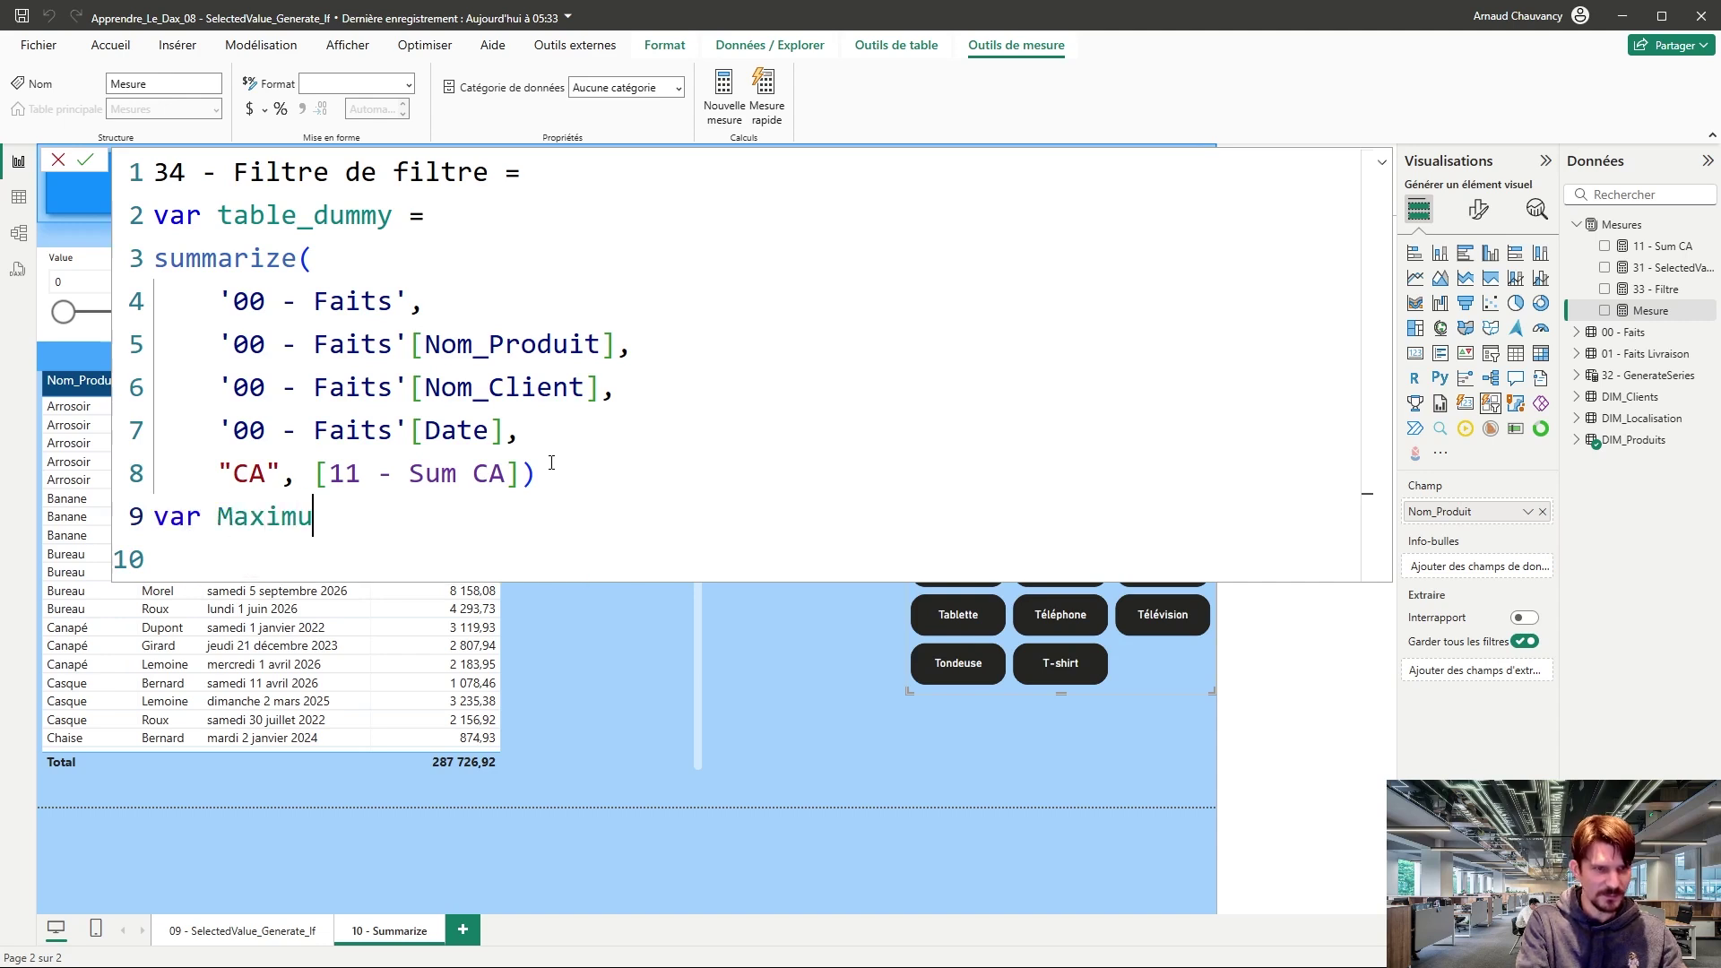
{"action": "type", "text": "m = maxx("}
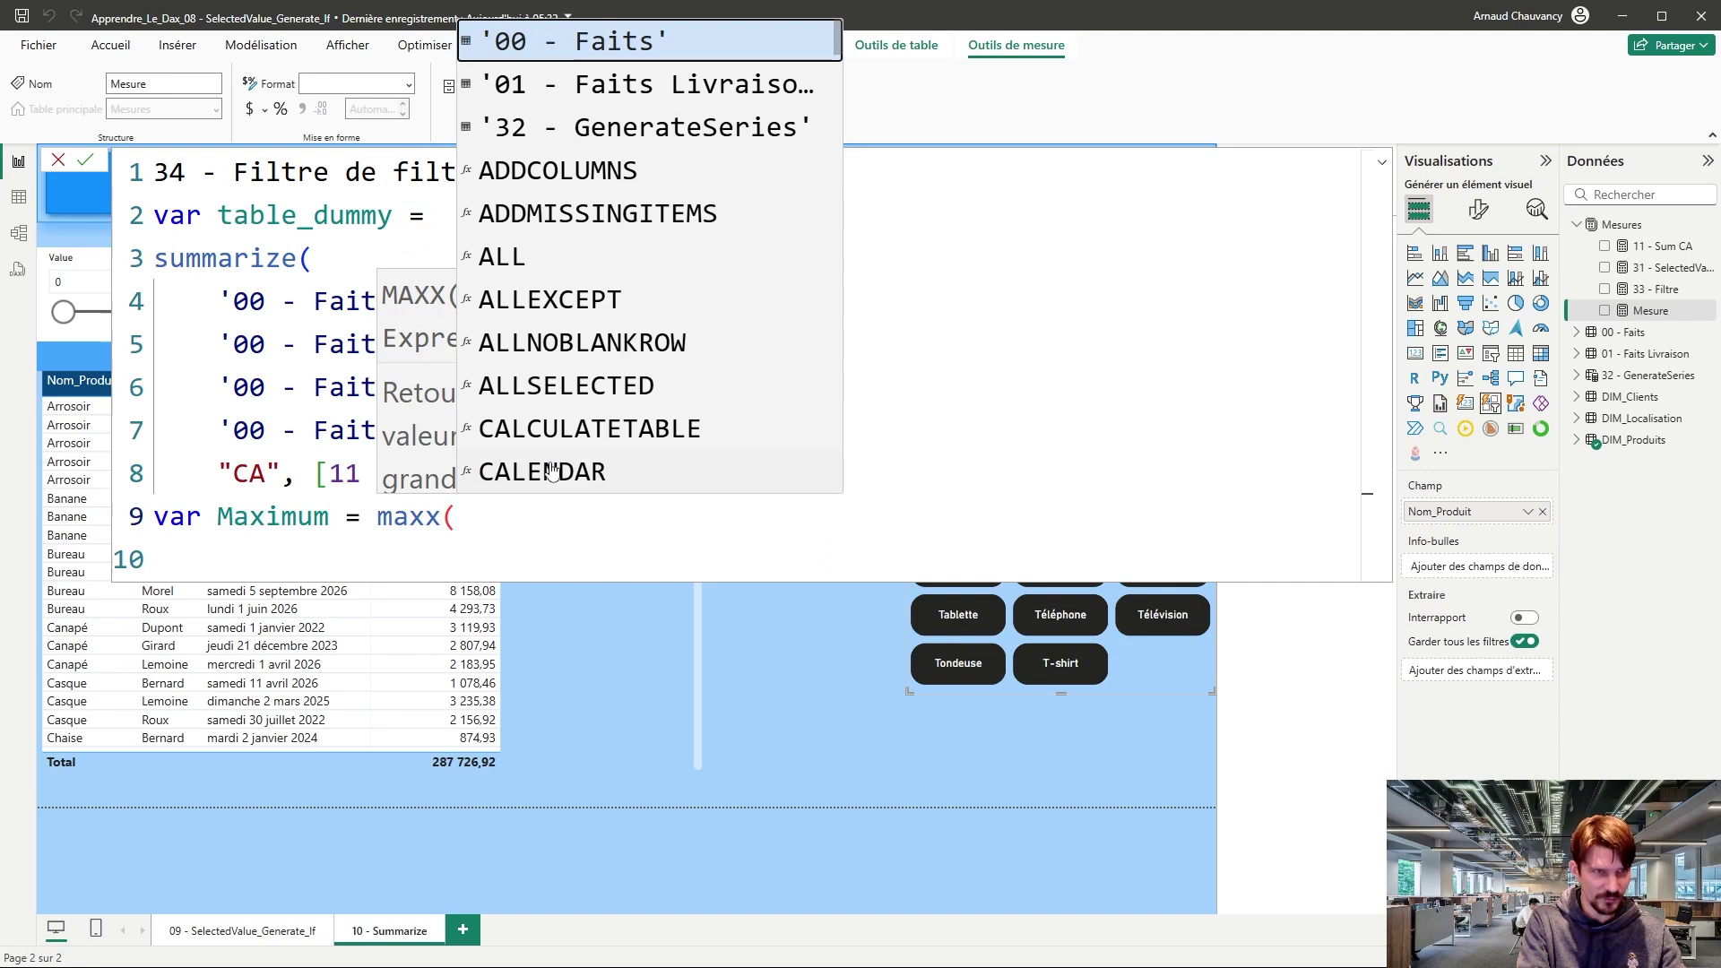
{"action": "type", "text": "tab "}
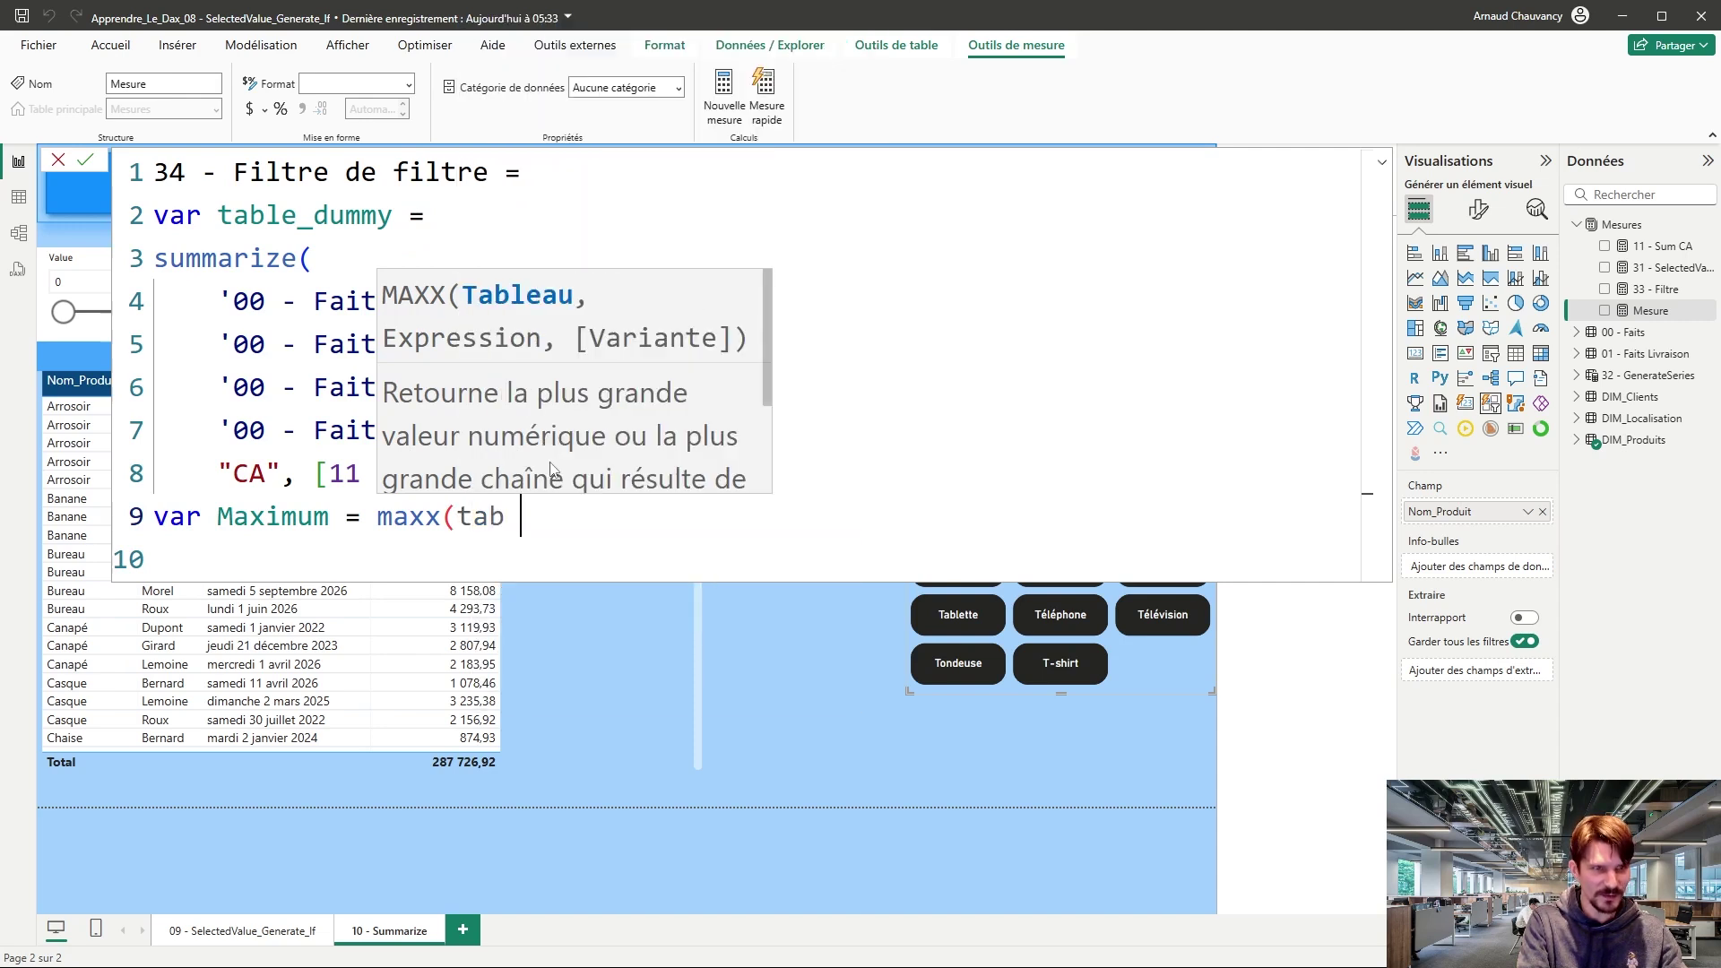
{"action": "type", "text": "le"}
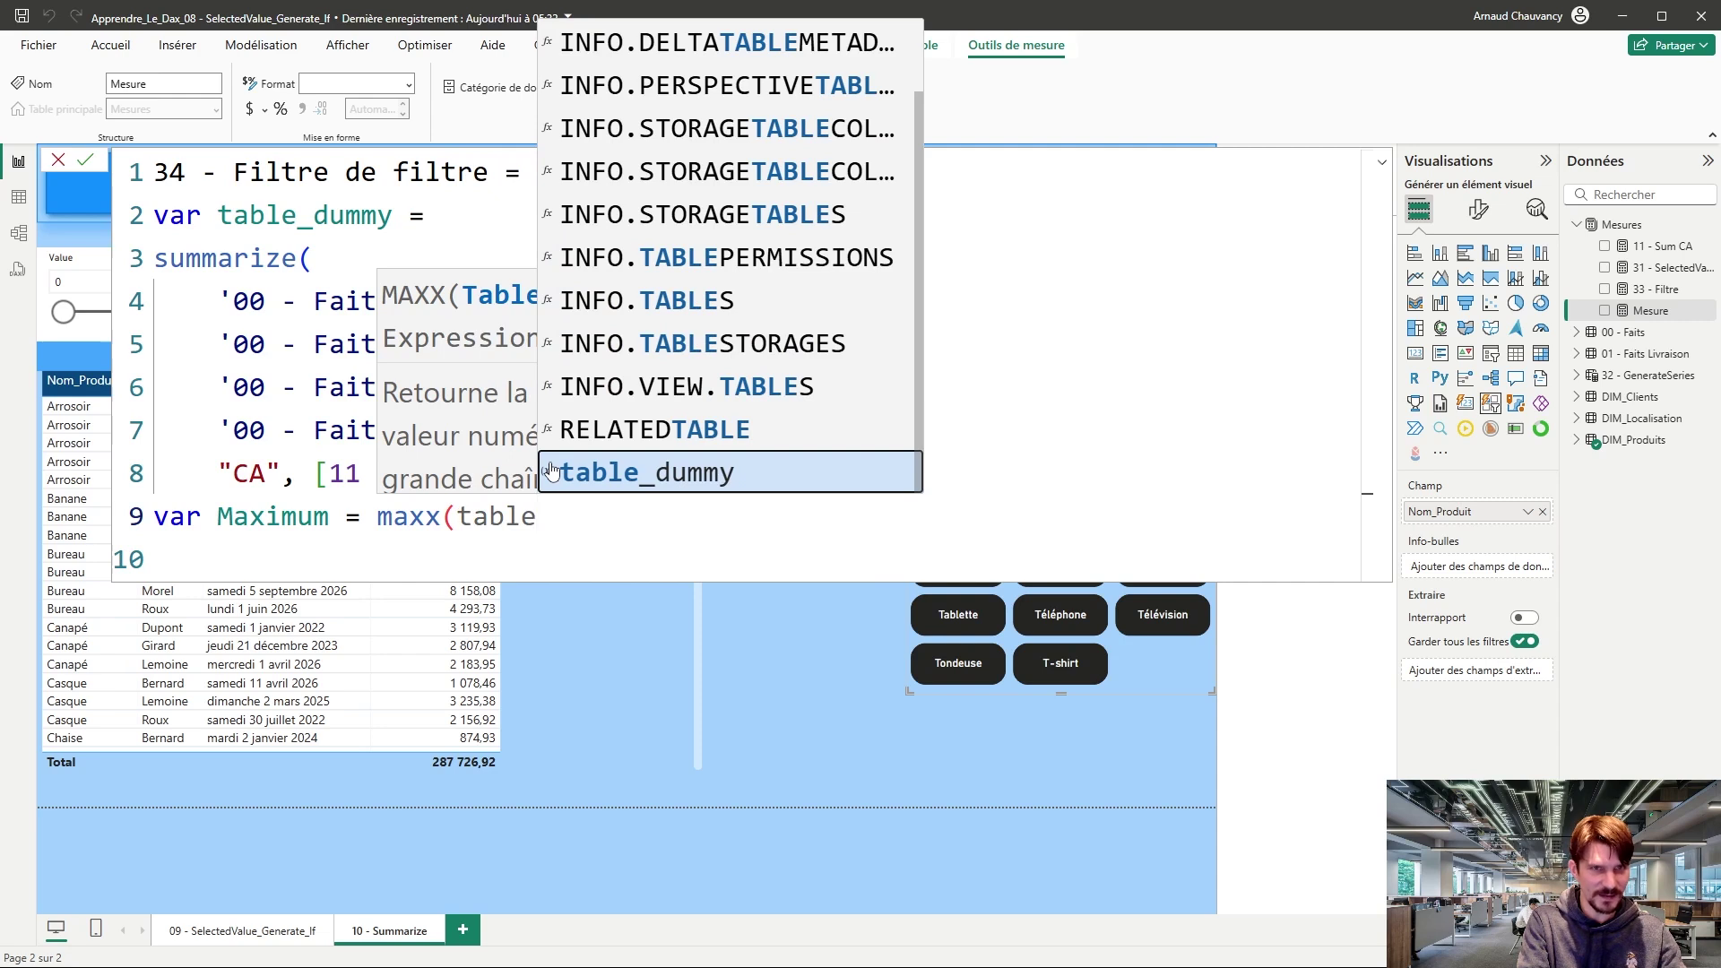
{"action": "left_click", "coordinate": [552, 471]}
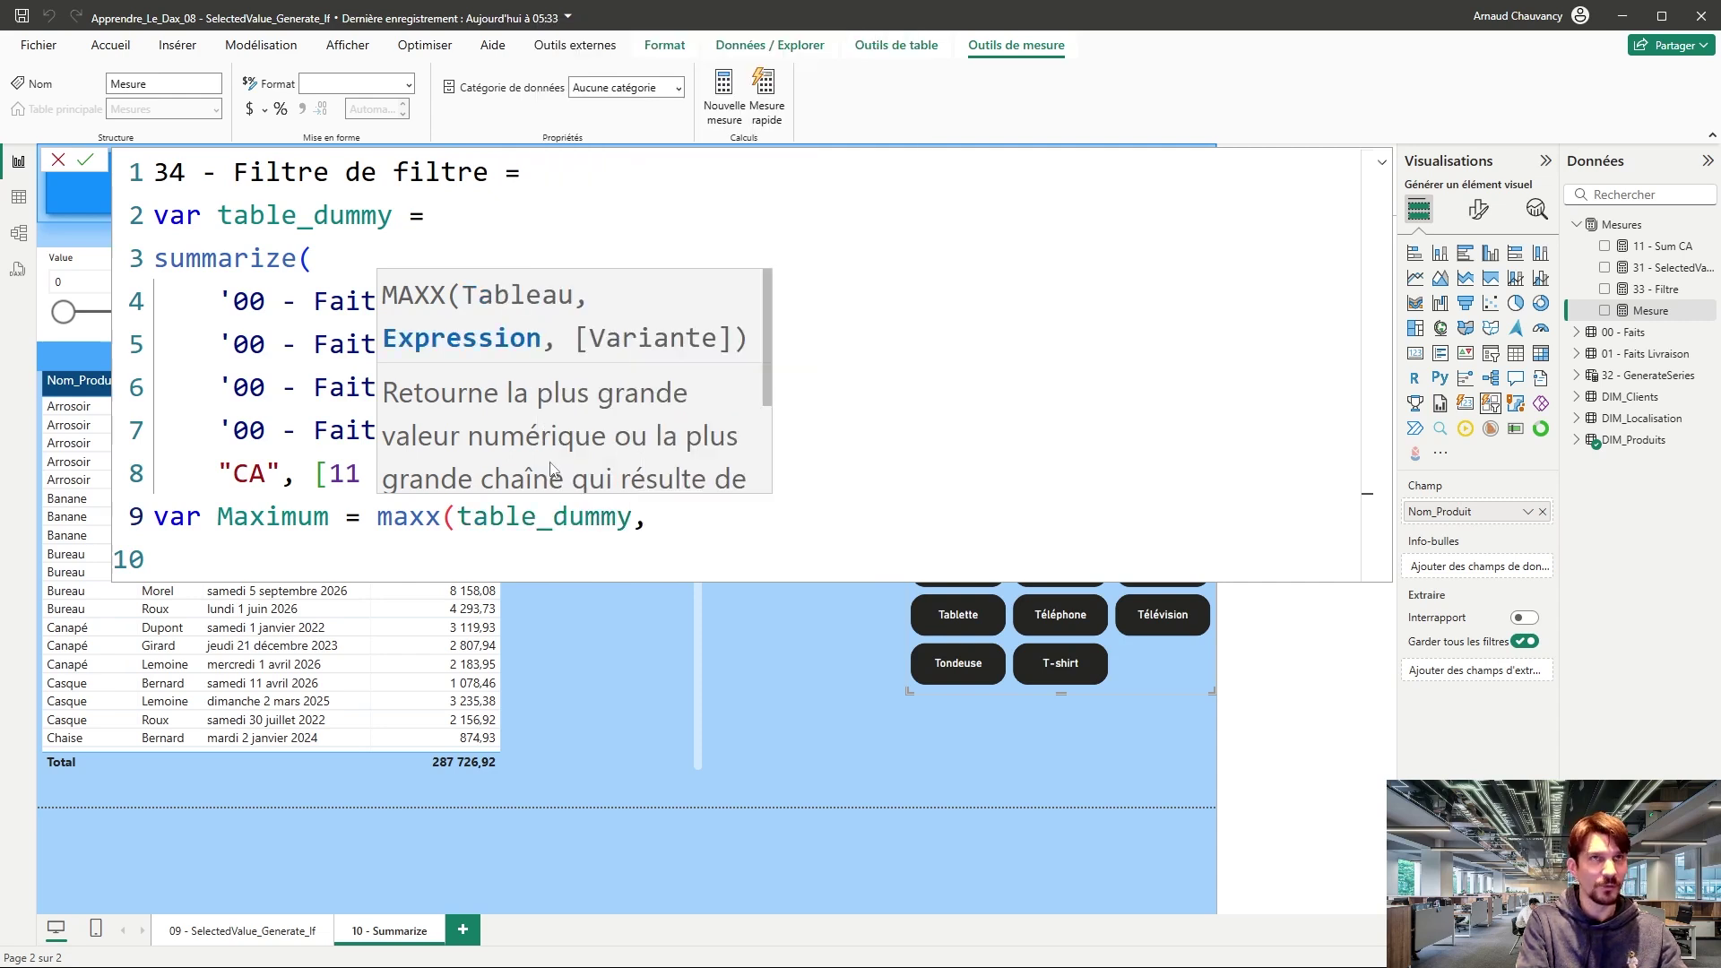
{"action": "type", "text": "[CA])"}
Step: Declare a variable Minimum as minx(table_dummy, [CA]) below the Maximum variable
{"action": "key", "text": "Return"}
{"action": "type", "text": "var m"}
{"action": "key", "text": "BackSpace"}
{"action": "type", "text": "Minimum = mio"}
{"action": "key", "text": "BackSpace"}
{"action": "type", "text": "nx(table_"}
{"action": "key", "text": "Tab"}
{"action": "type", "text": ", [CA"}
{"action": "key", "text": "Tab"}
{"action": "type", "text": ")"}
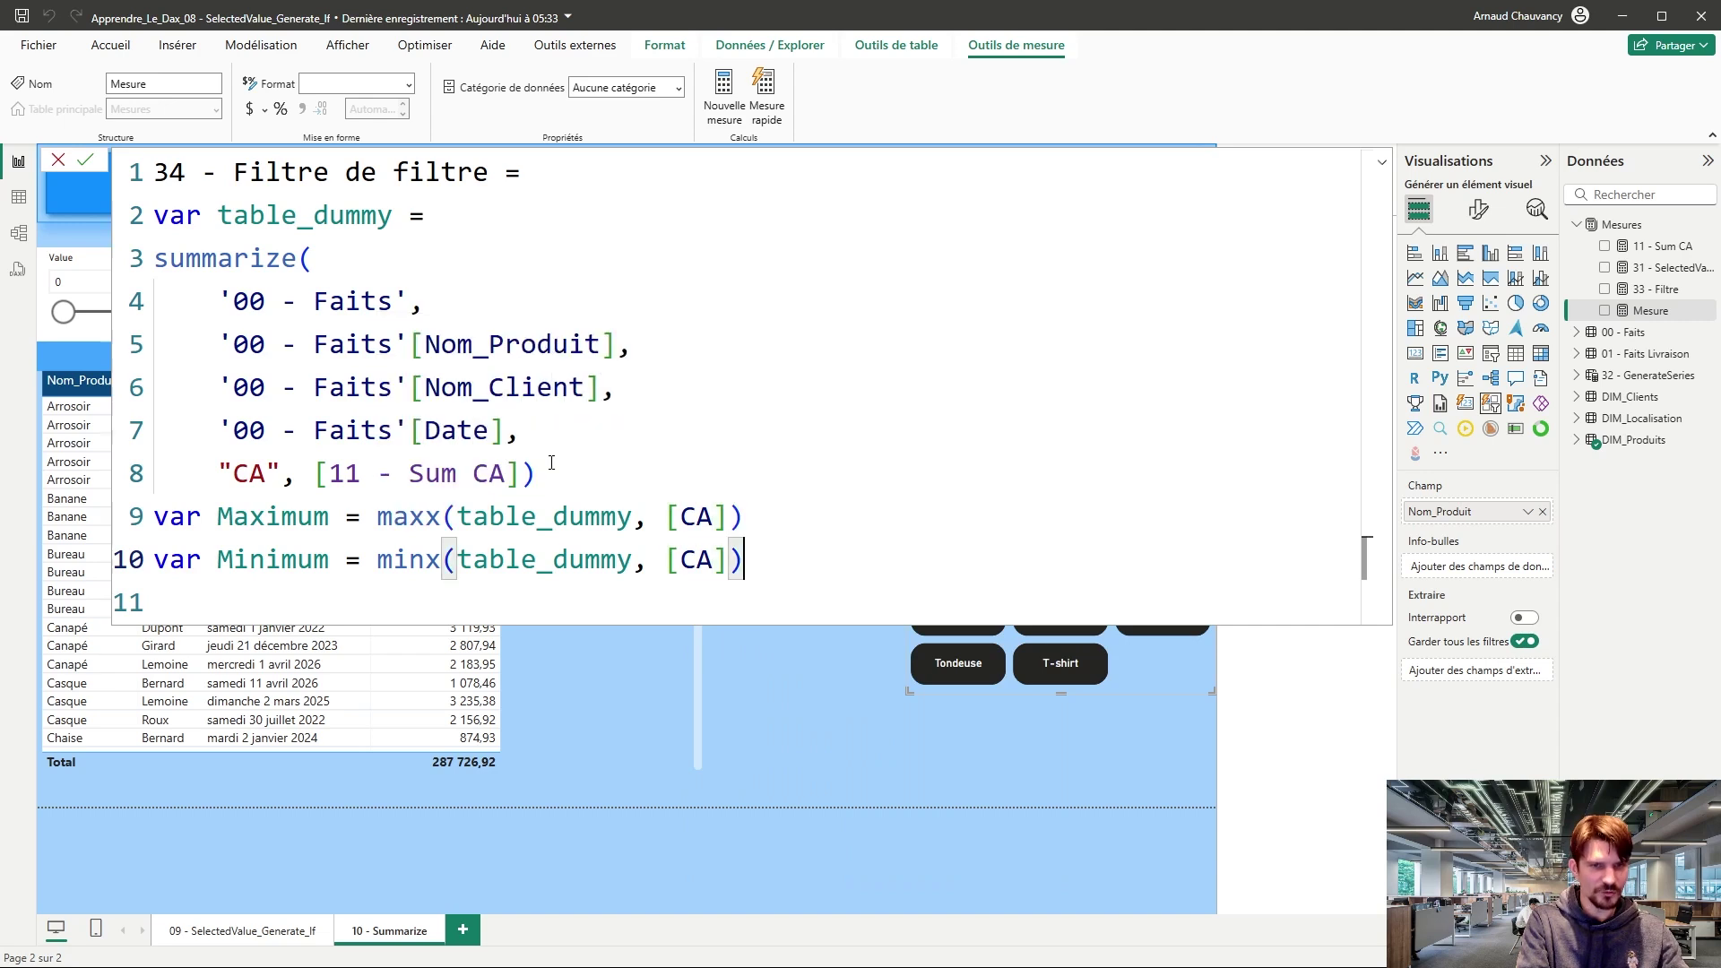
Step: Declare a variable Valeur_Filtre as selectedvalue('32 - GenerateSeries'[Value]) below the Minimum variable
{"action": "key", "text": "Return"}
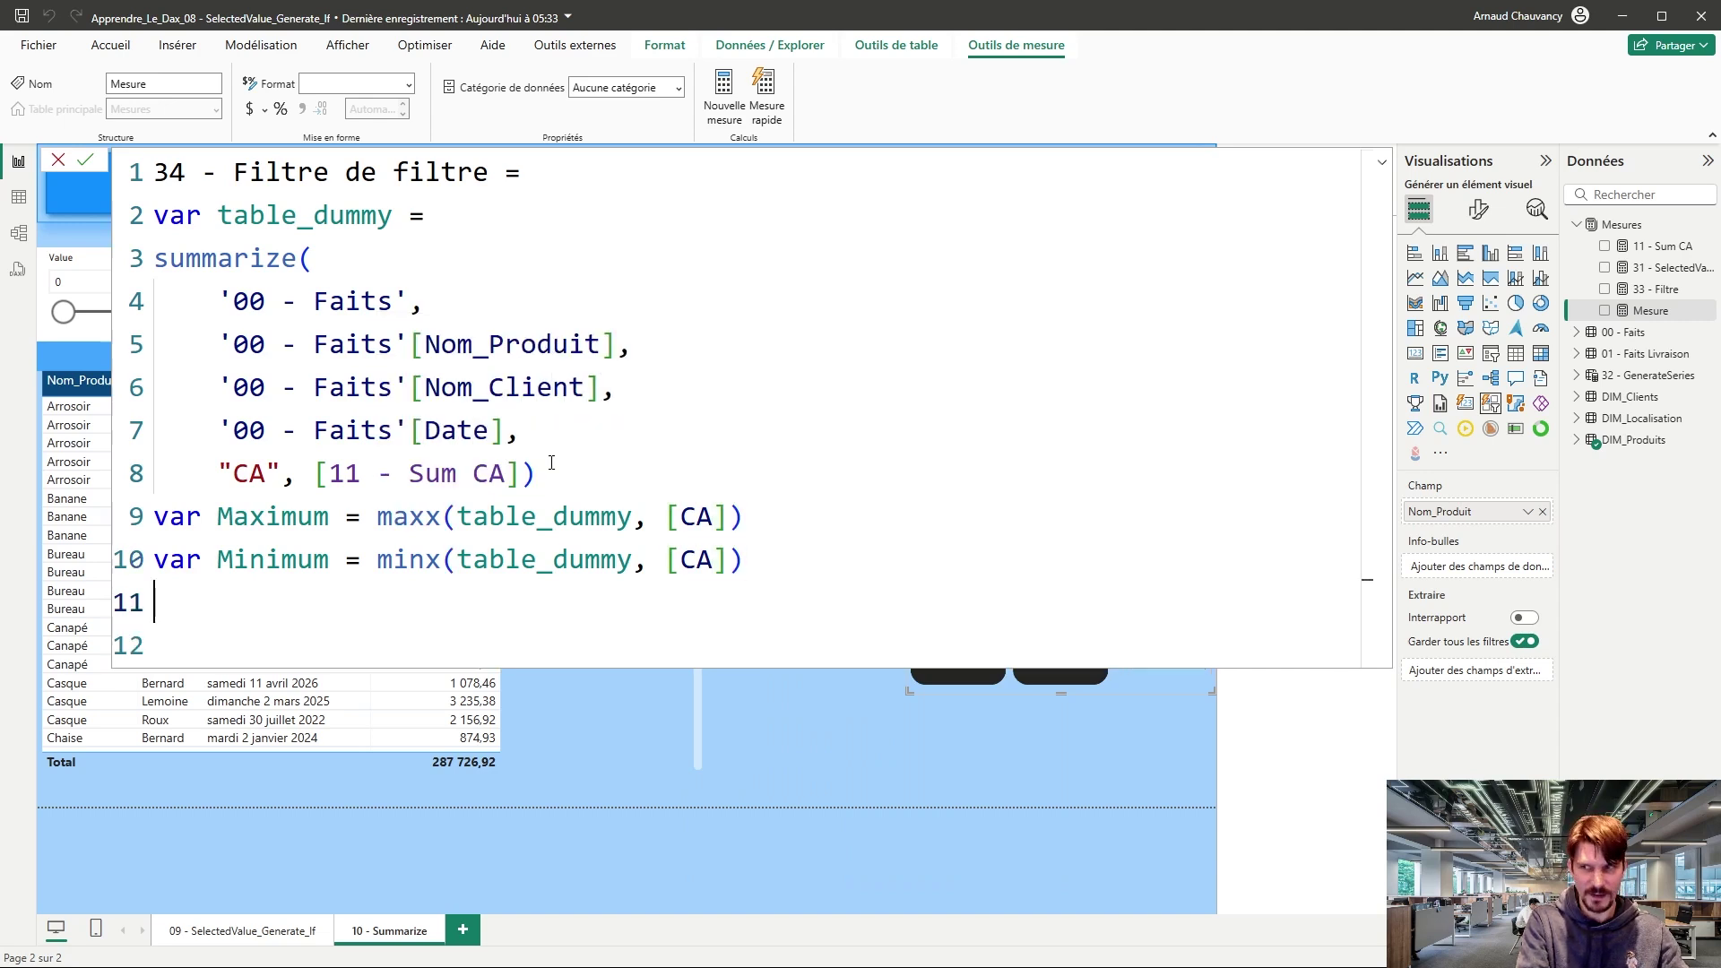
{"action": "type", "text": "var sel"}
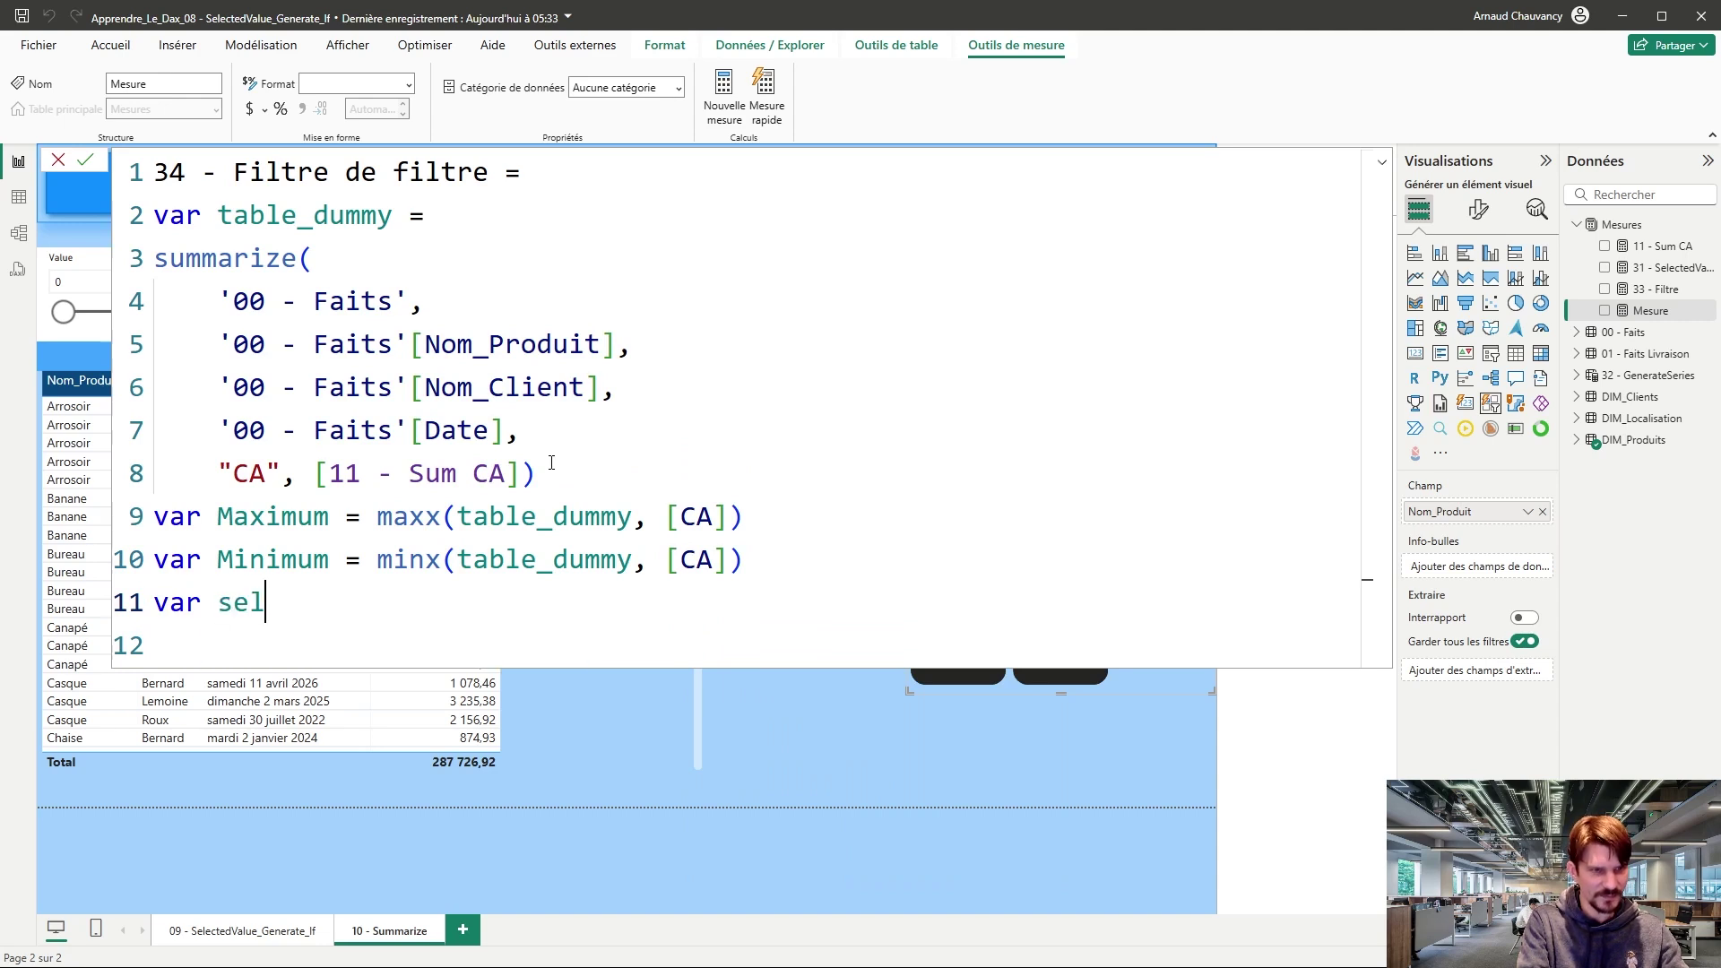
{"action": "key", "text": "BackSpace"}
{"action": "key", "text": "BackSpace"}
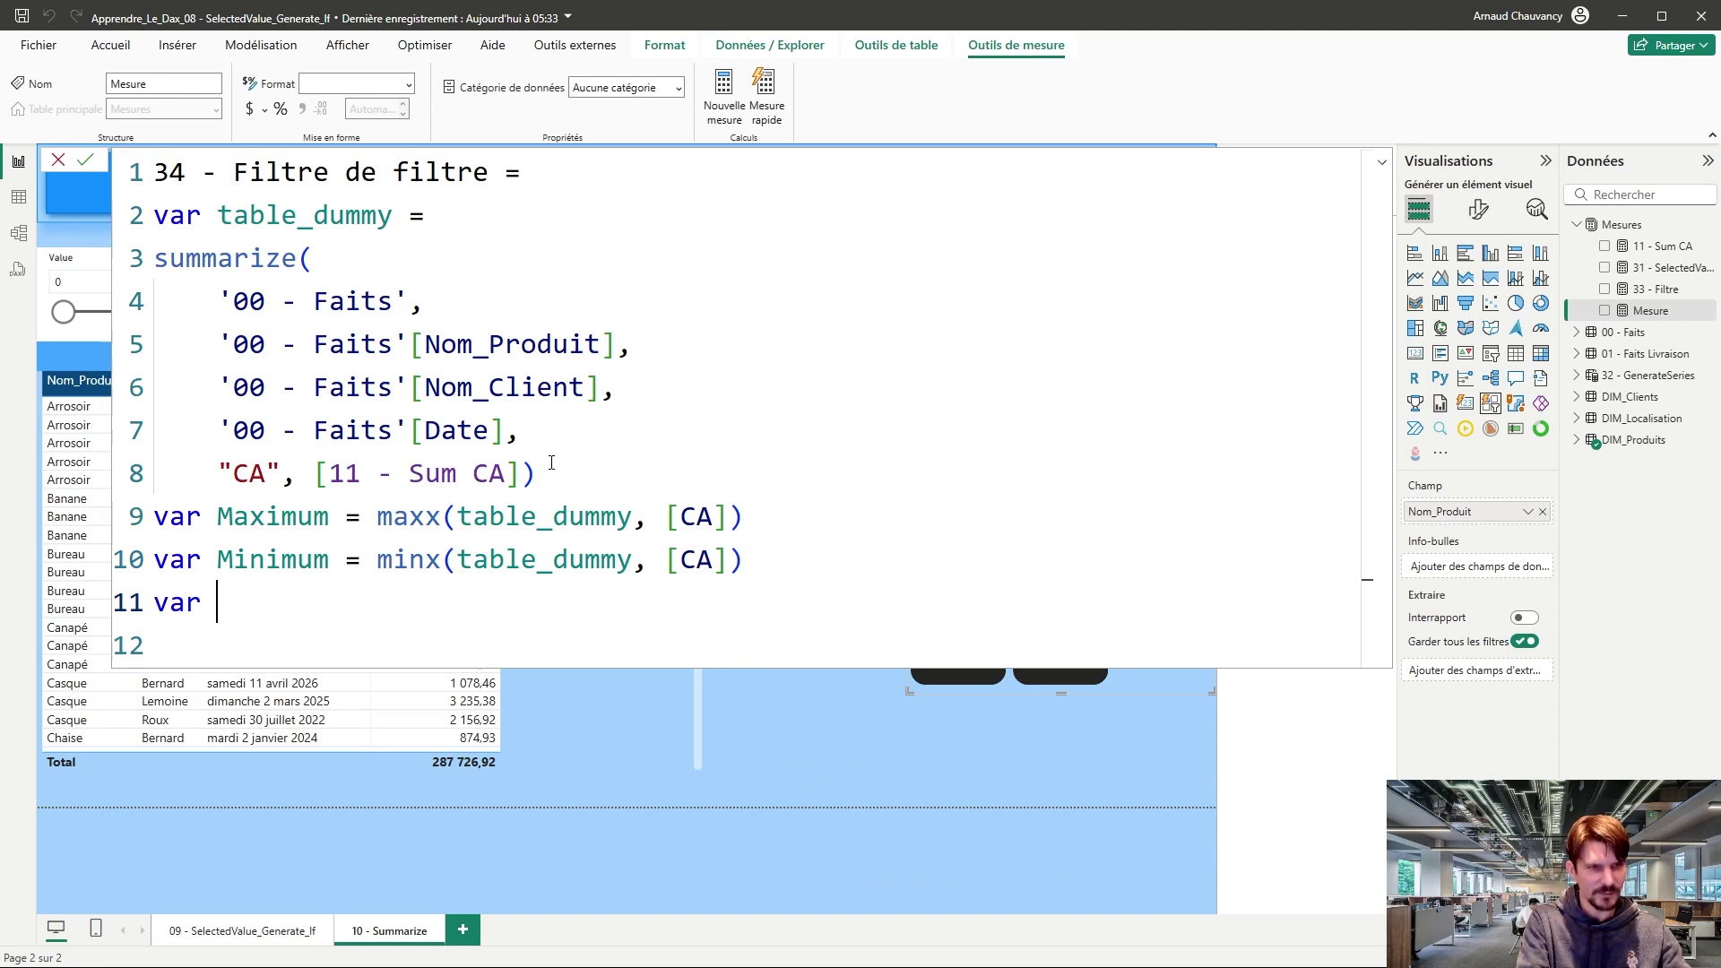
{"action": "type", "text": "V"}
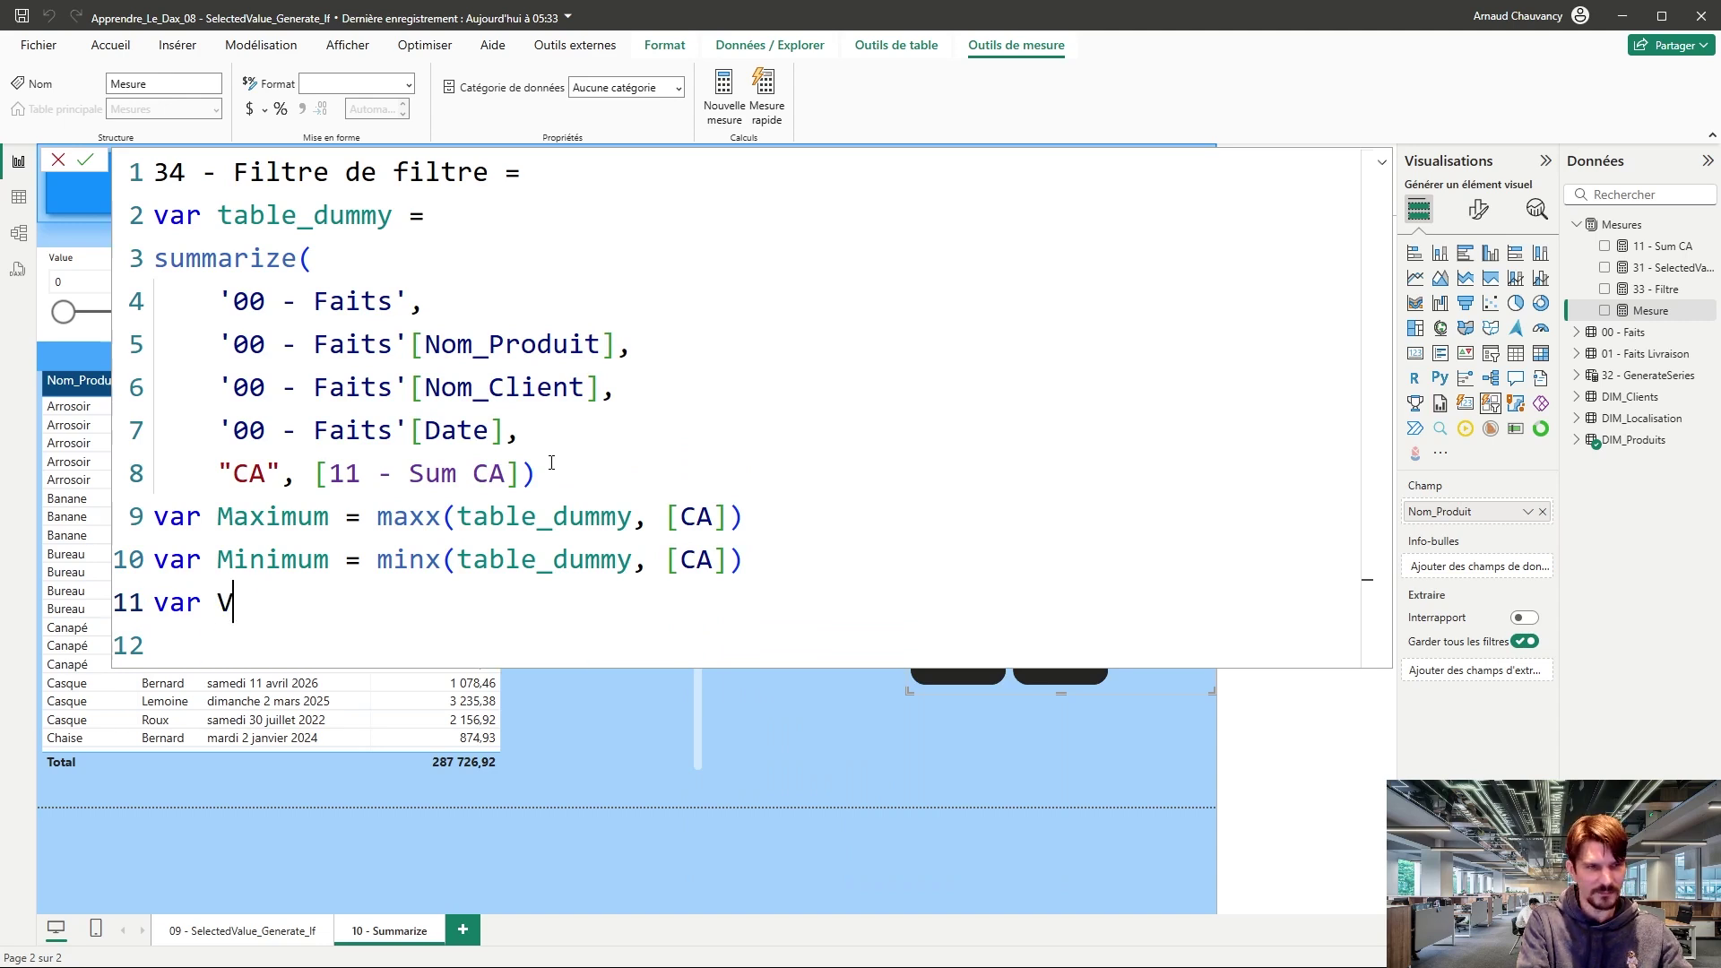
{"action": "type", "text": "aleur_Filtre ="}
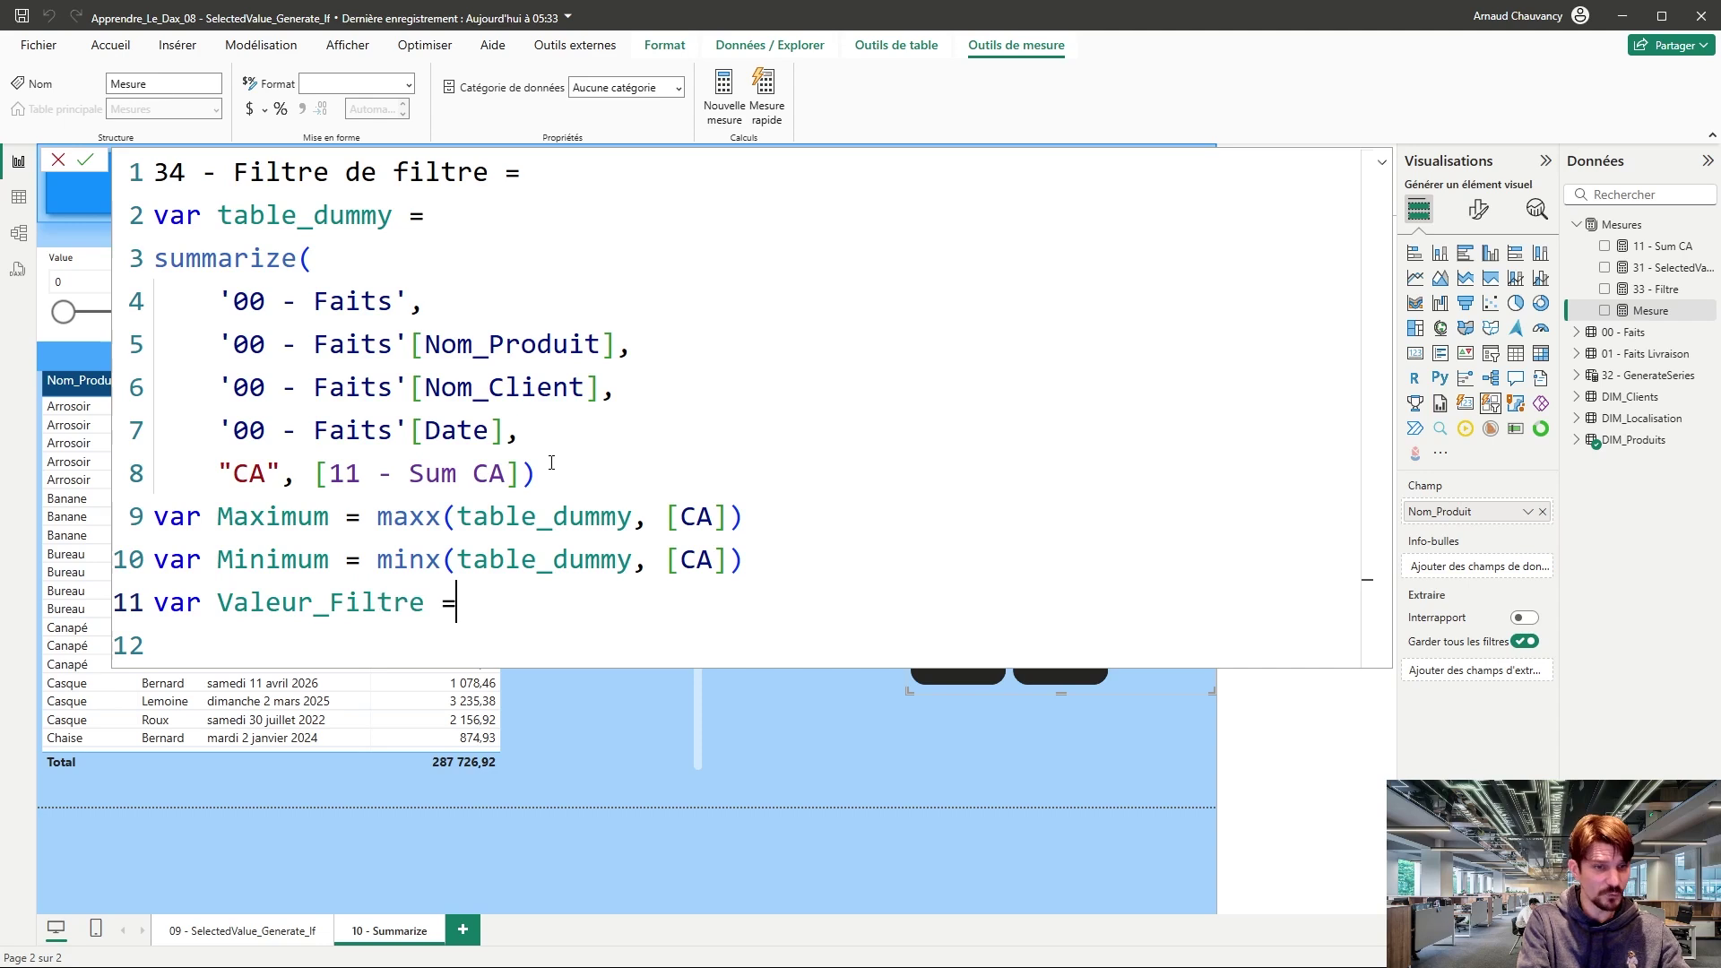
{"action": "type", "text": " selectedvalue("}
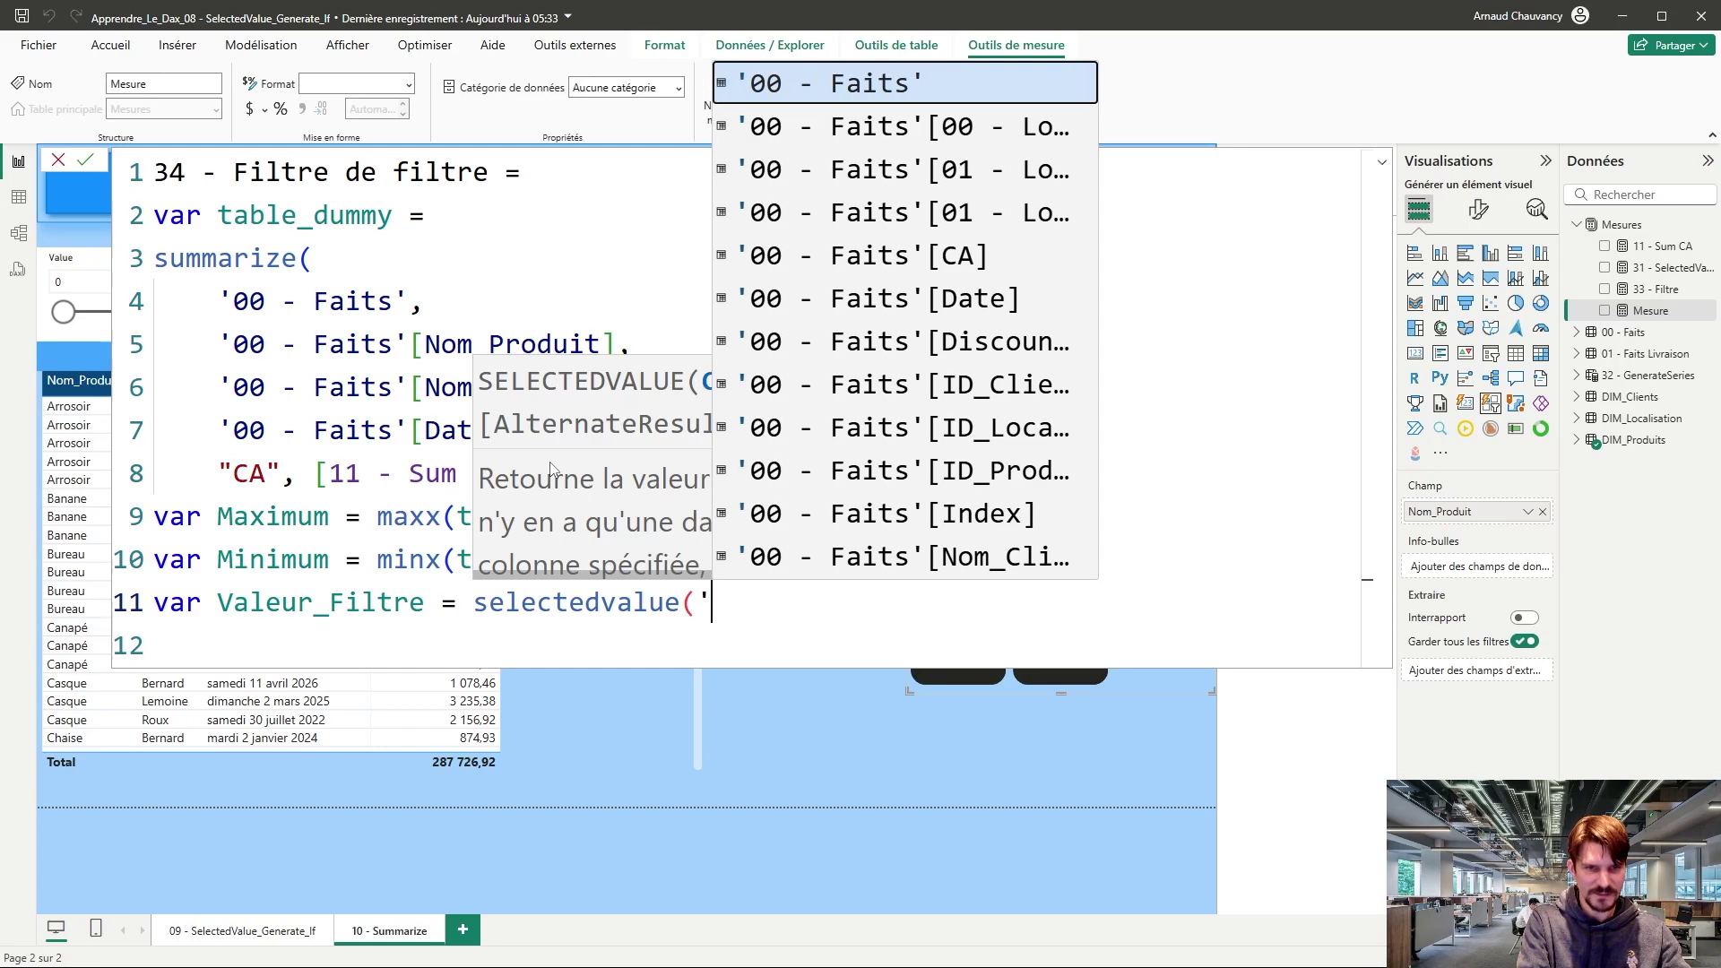
{"action": "type", "text": "'3"}
{"action": "key", "text": "Tab"}
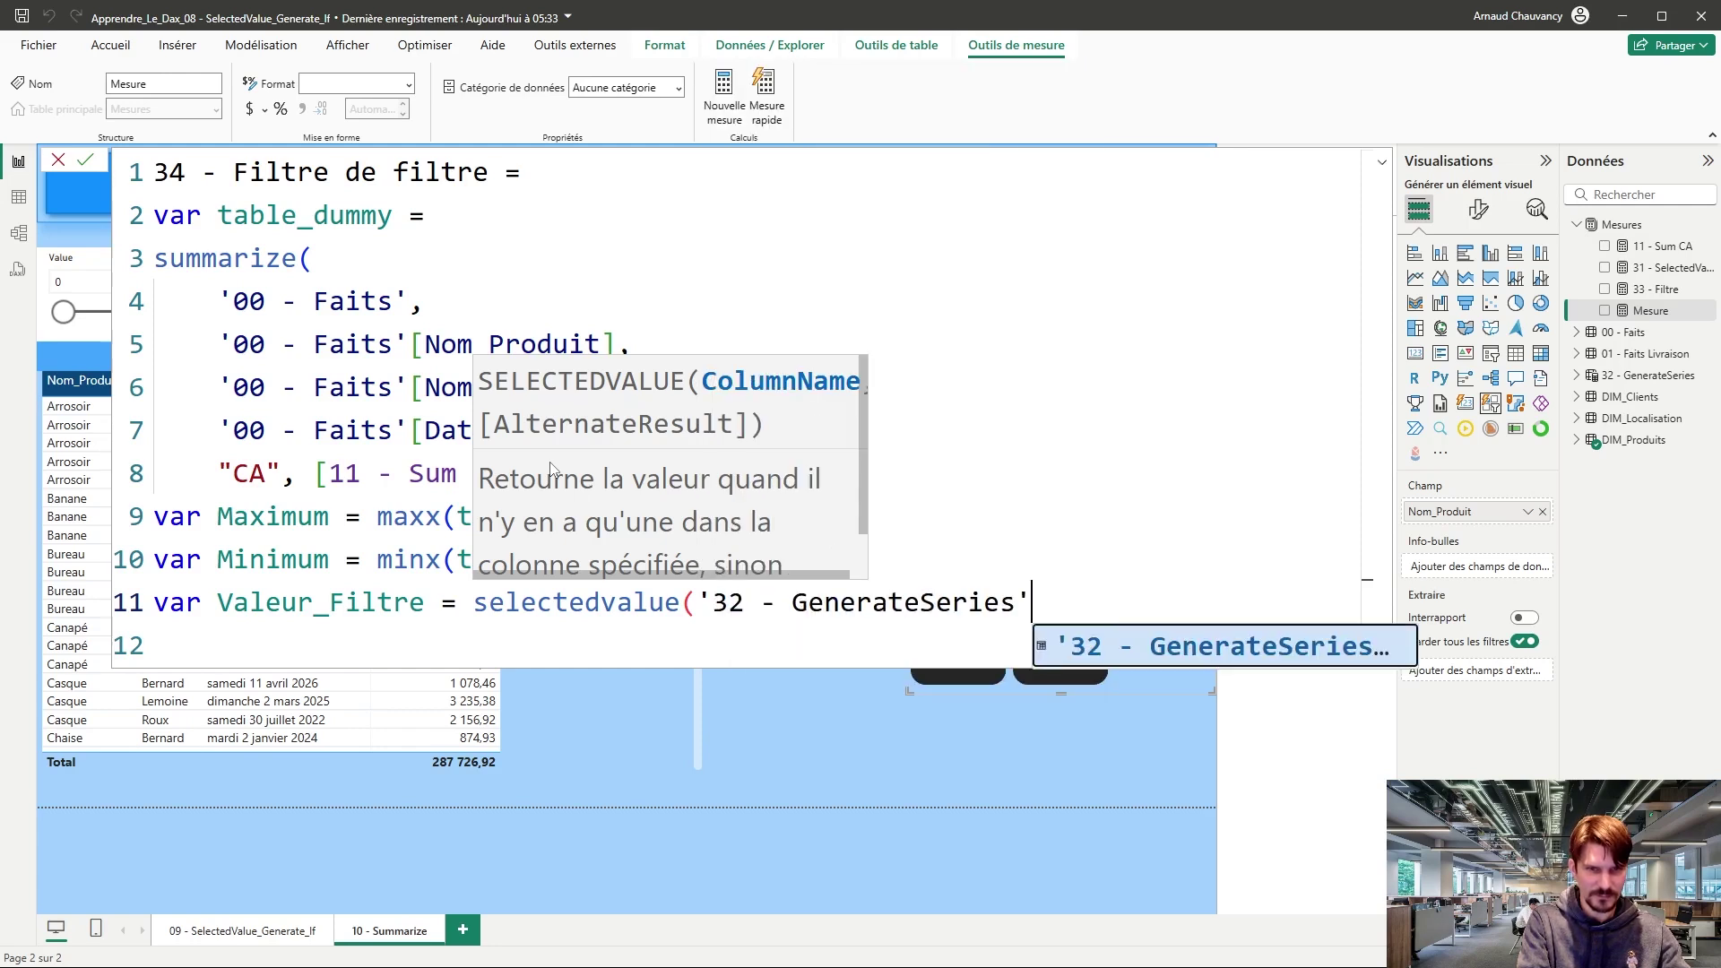
{"action": "type", "text": "[Value])"}
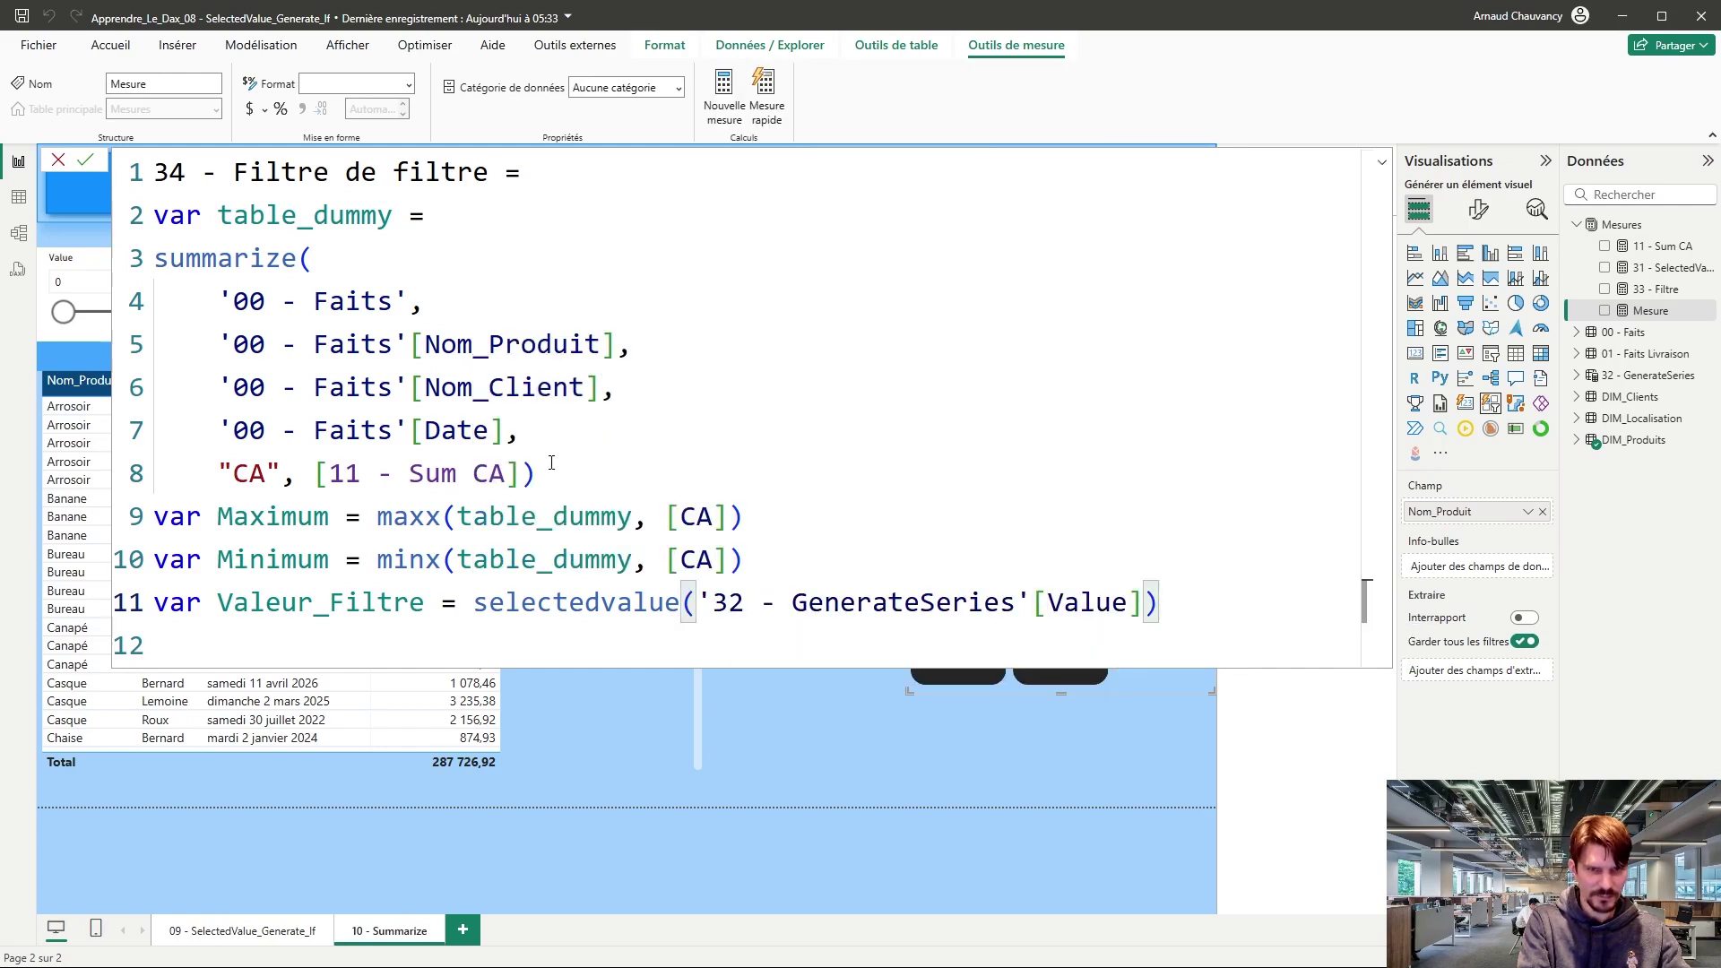
Step: Add the return clause with an IF function whose first condition is Valeur_Filtre >= Minimum
{"action": "key", "text": "Return"}
{"action": "type", "text": "return"}
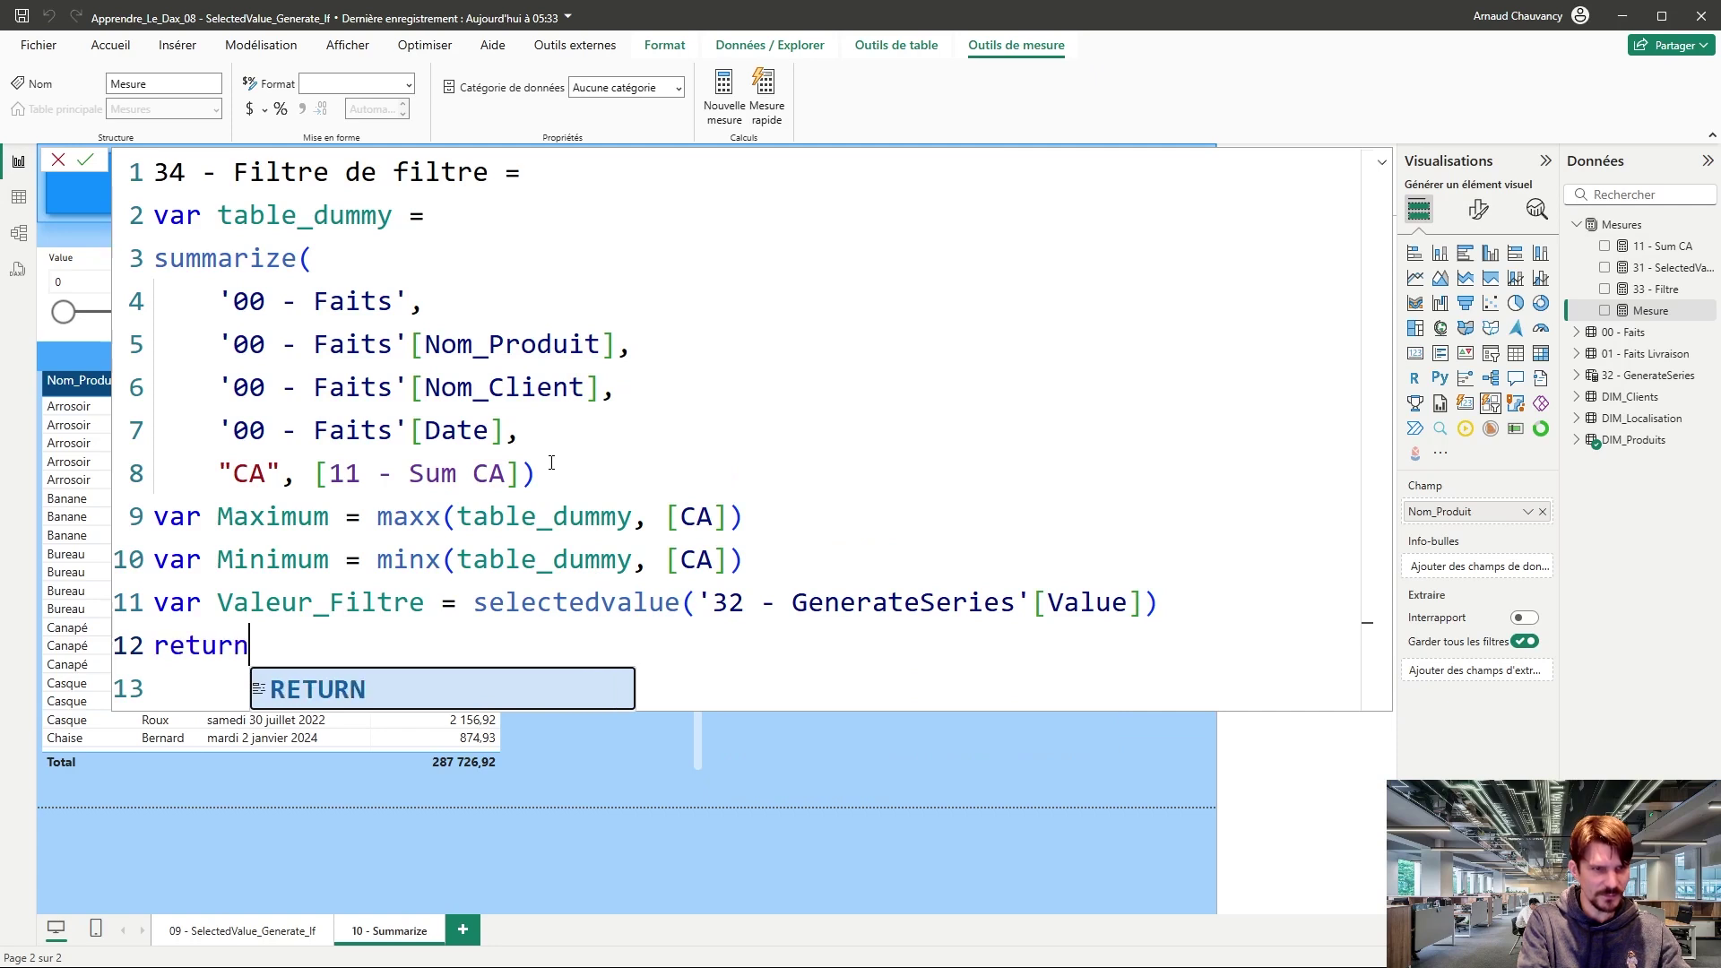
{"action": "key", "text": "Return"}
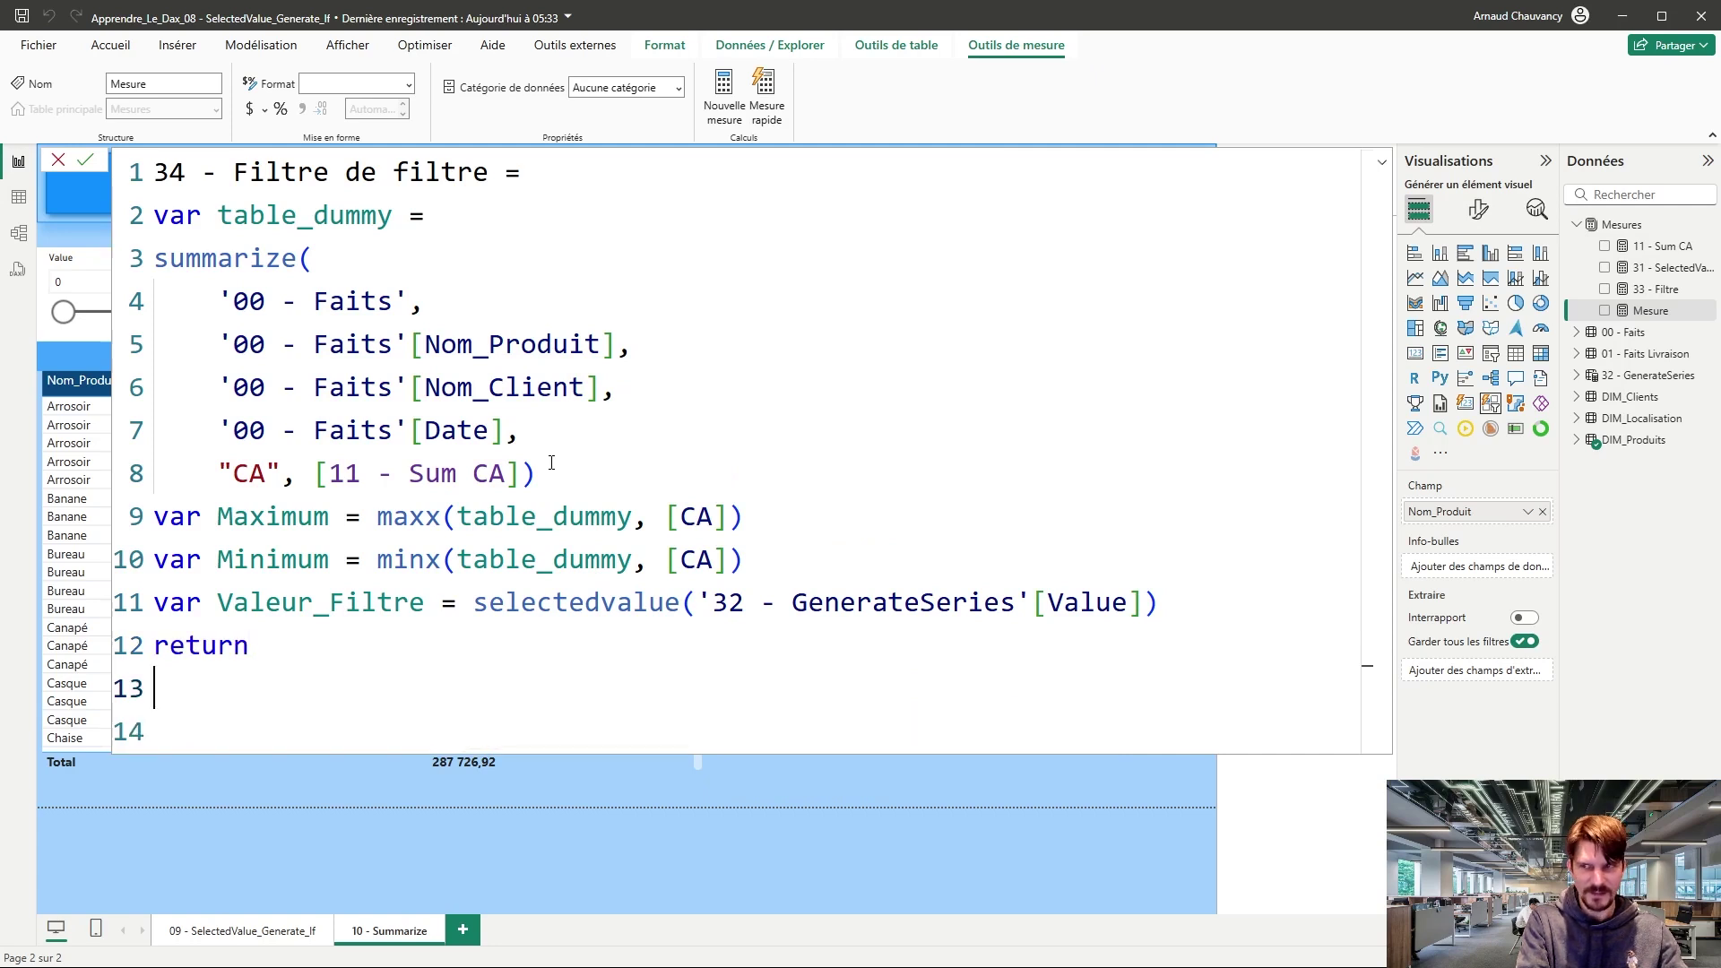
{"action": "type", "text": "if("}
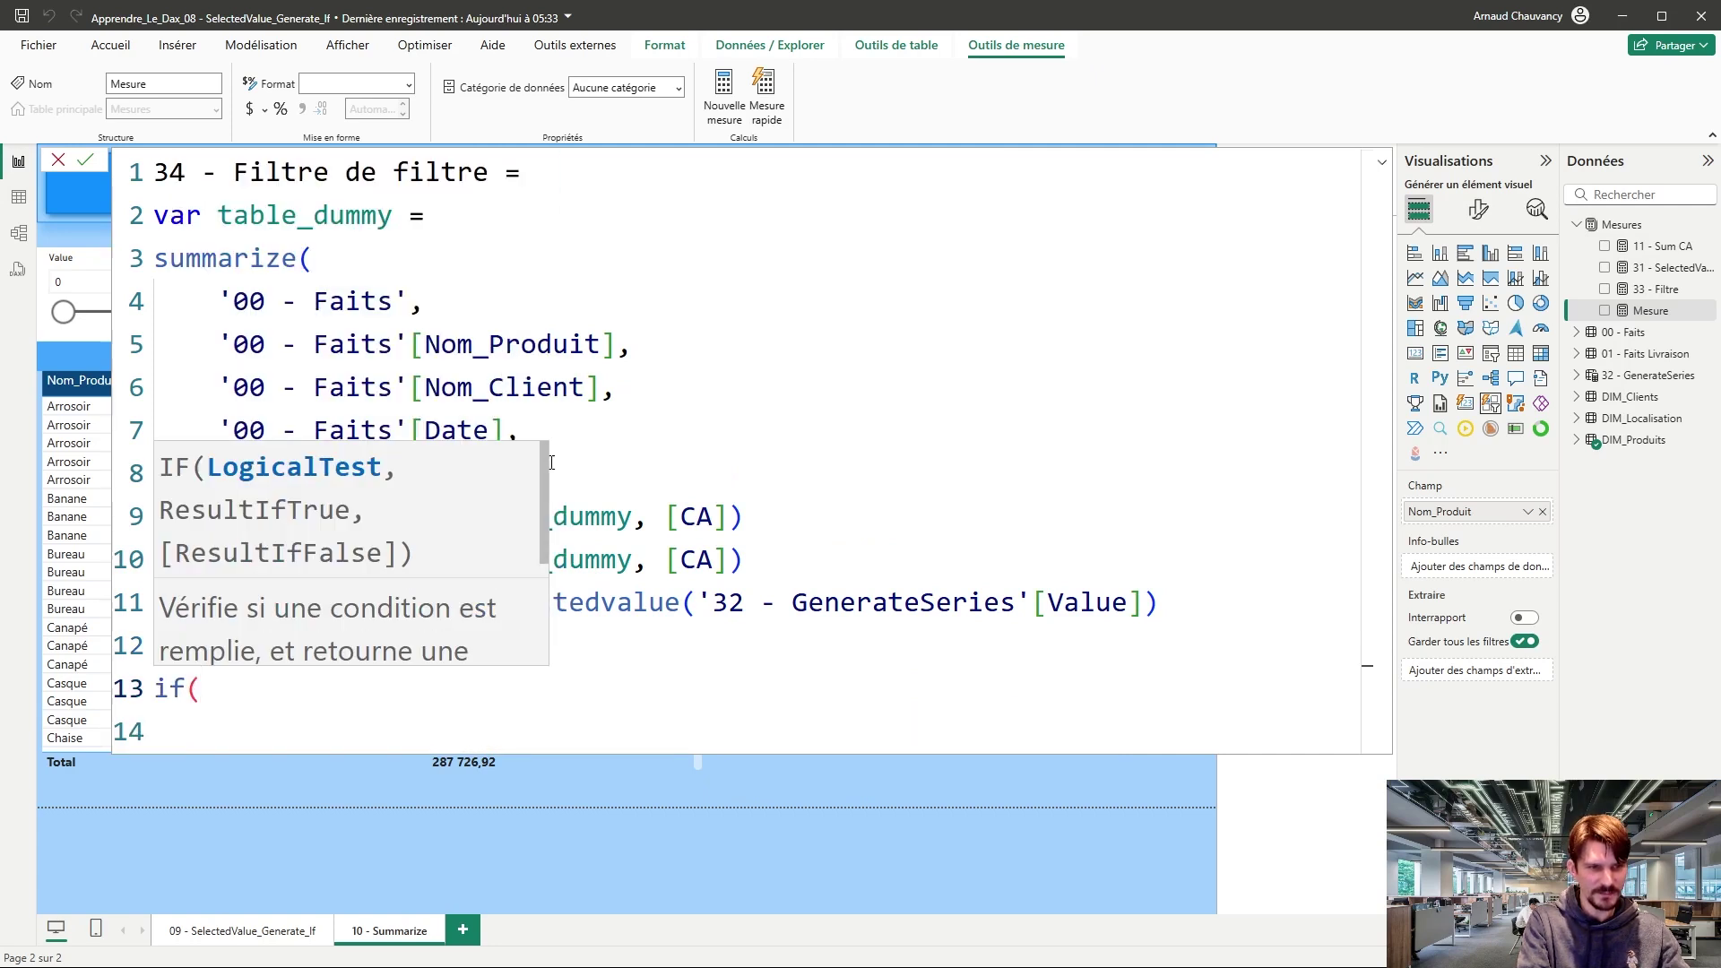
{"action": "key", "text": "Return"}
{"action": "type", "text": "valu"}
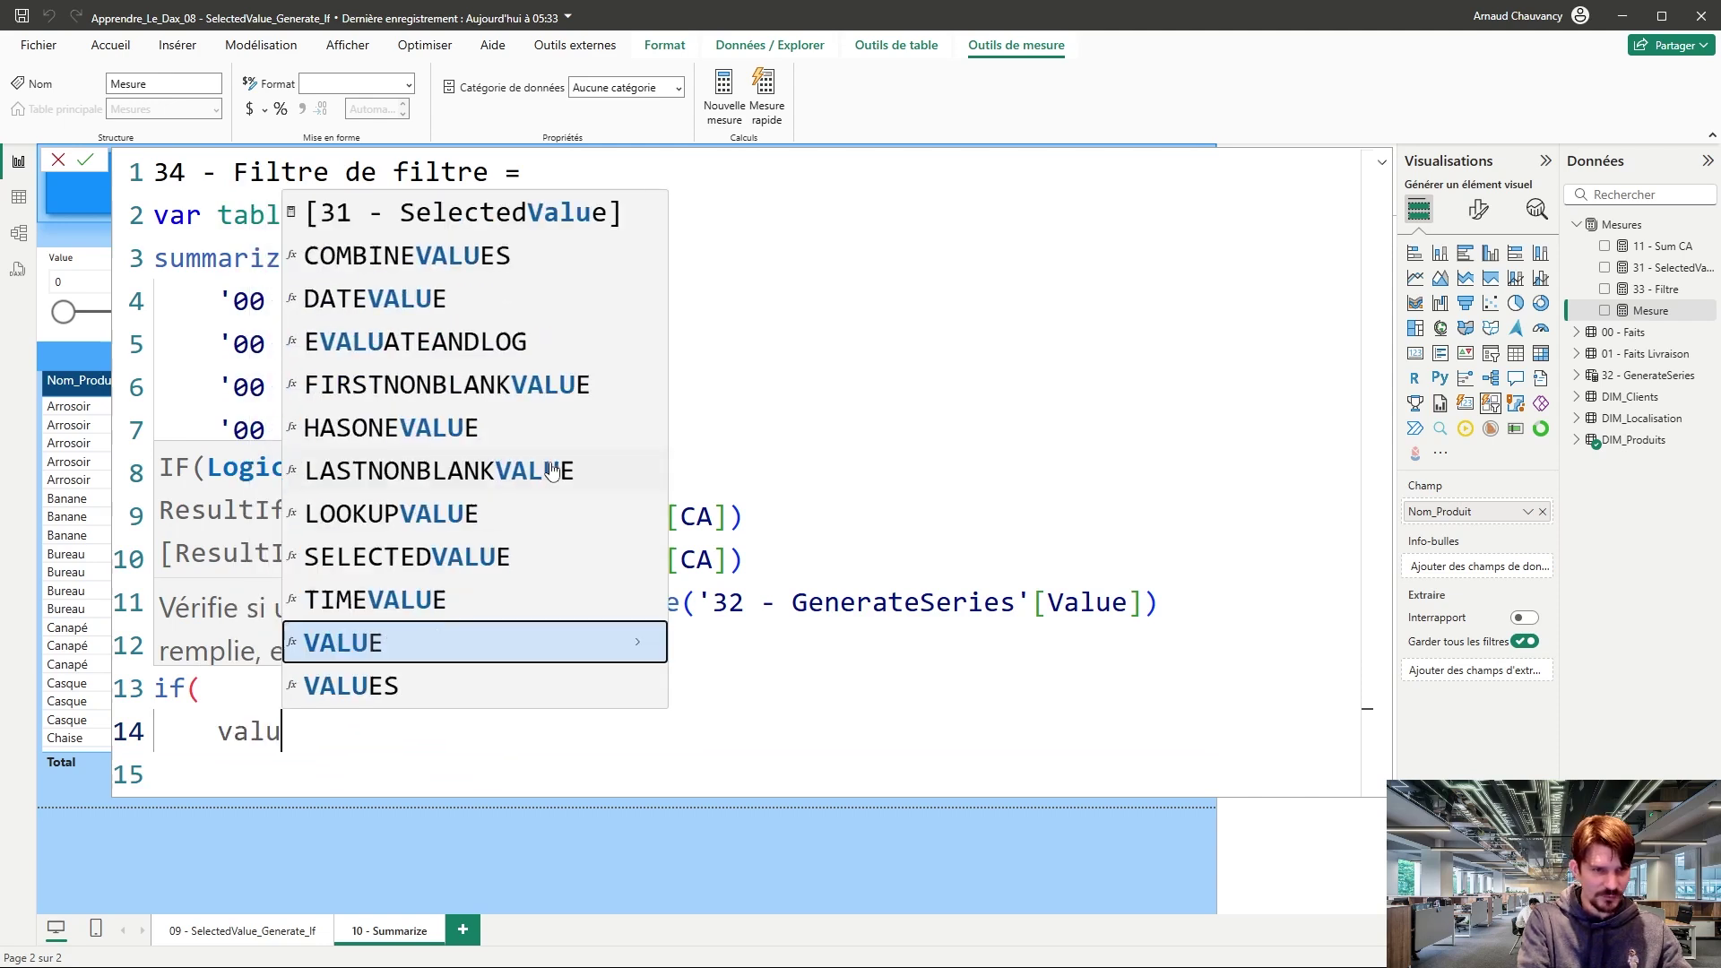
{"action": "key", "text": "BackSpace"}
{"action": "type", "text": "eur"}
{"action": "key", "text": "Tab"}
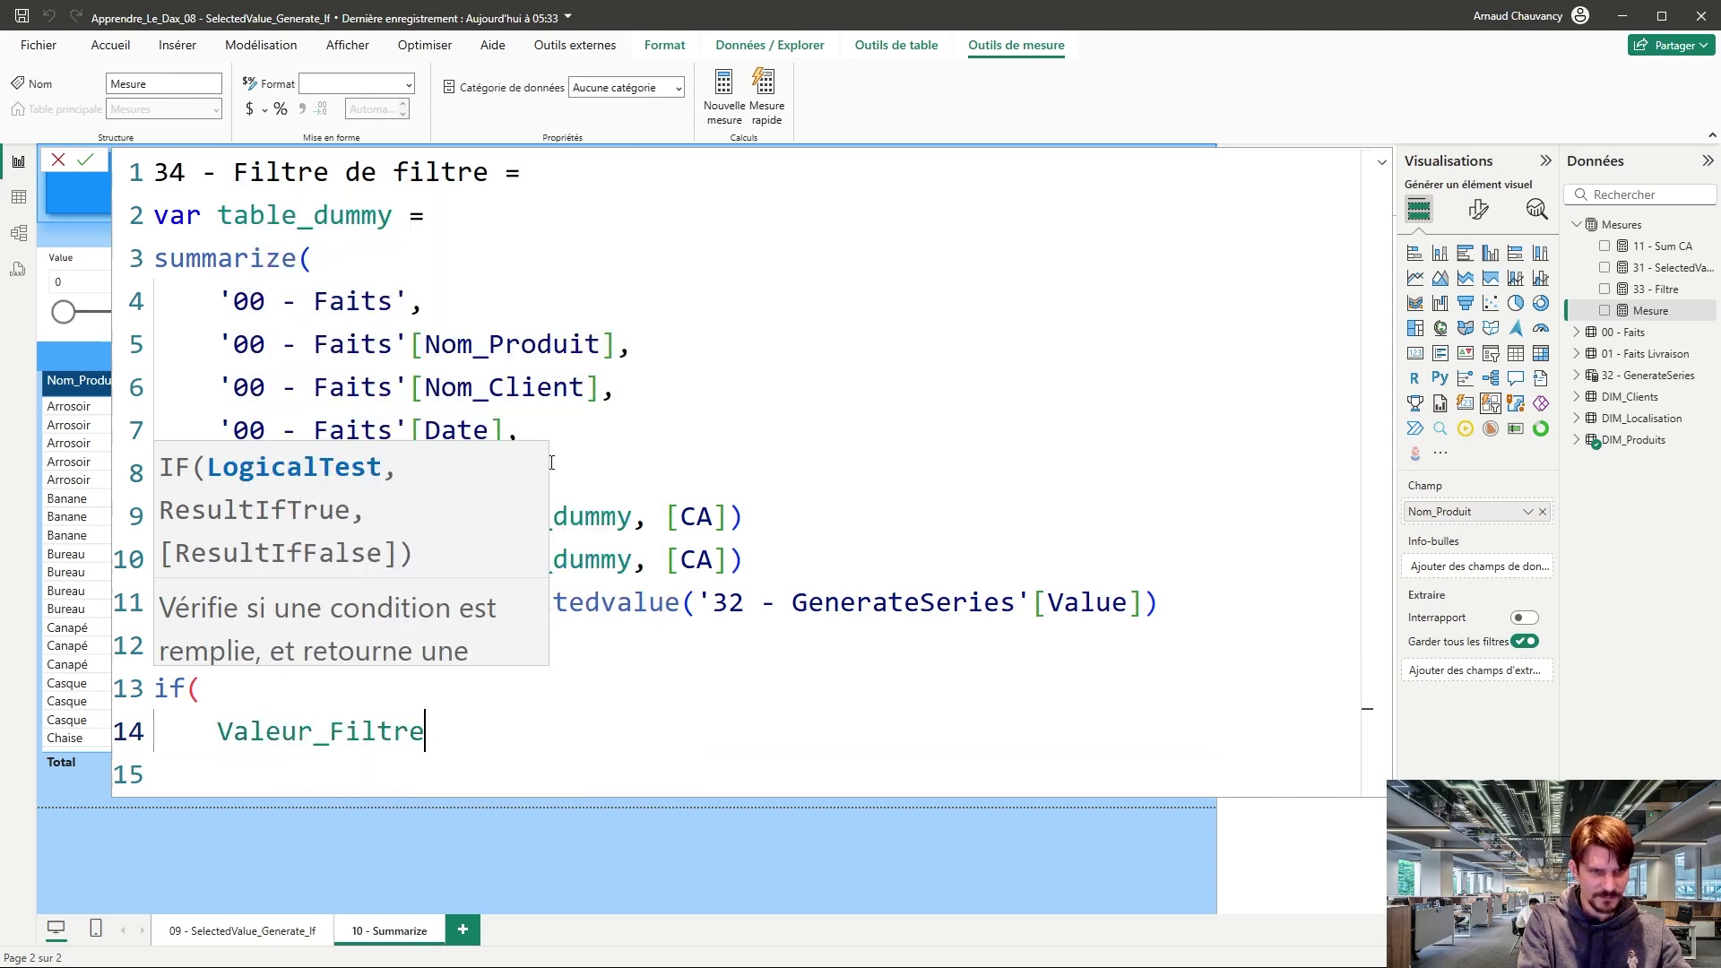
{"action": "type", "text": "> "}
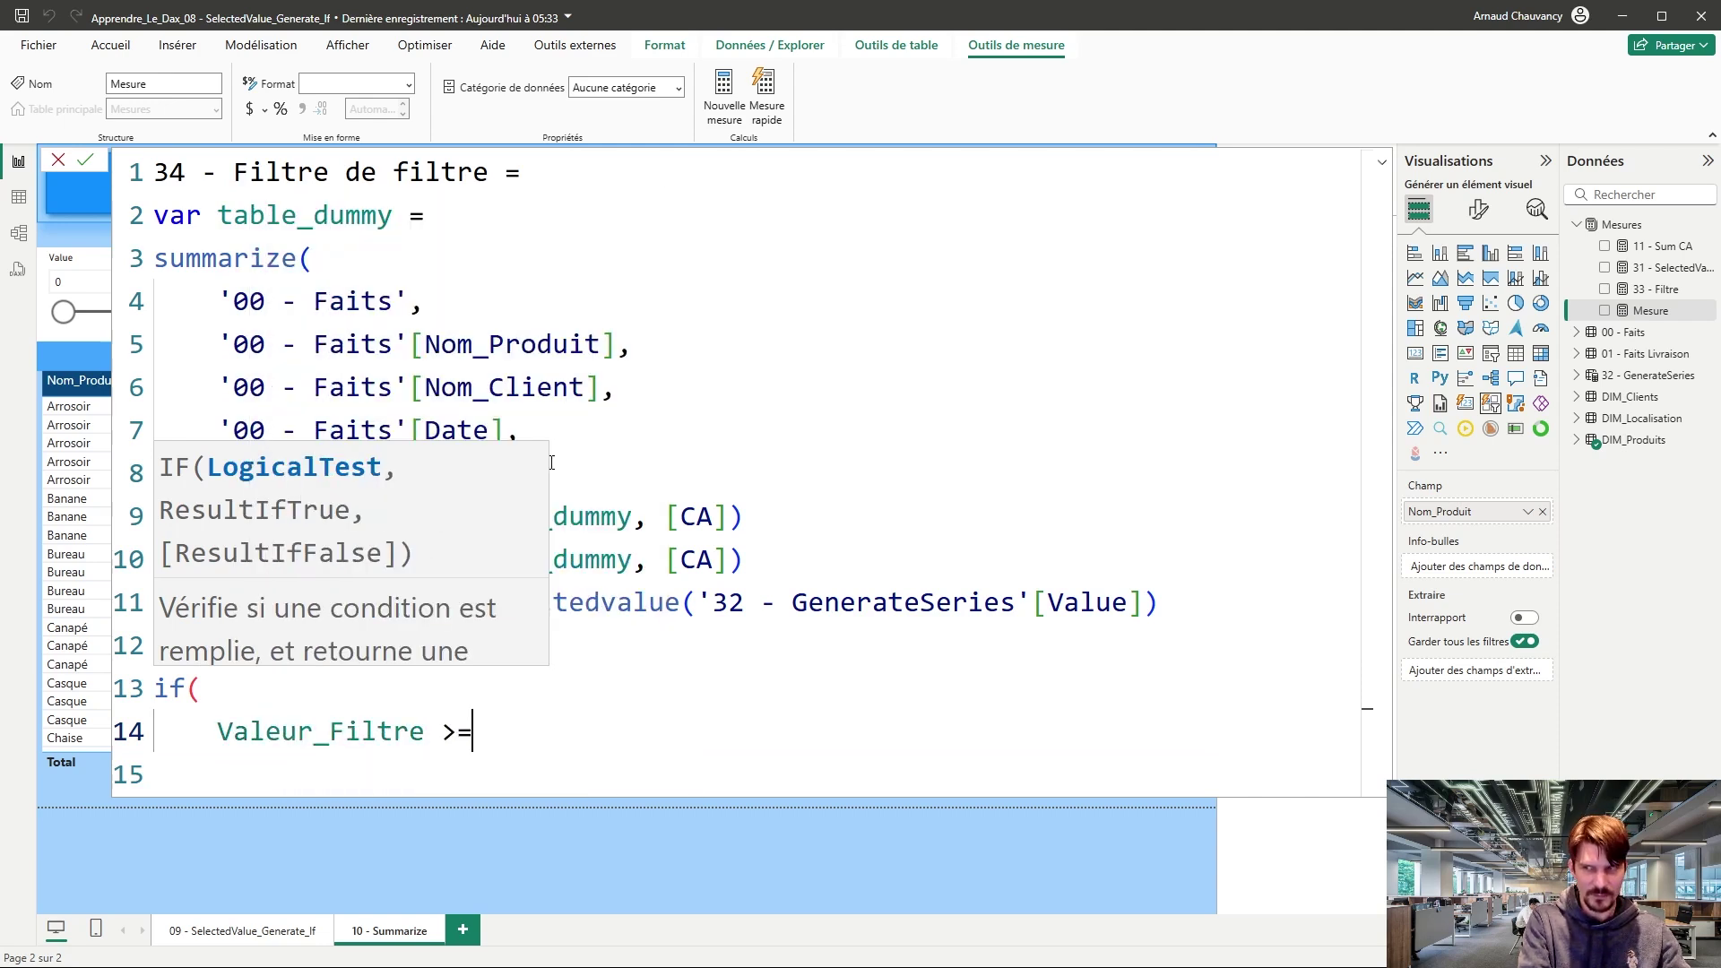
{"action": "type", "text": " min"}
{"action": "key", "text": "Down"}
{"action": "key", "text": "Down"}
{"action": "key", "text": "Tab"}
Step: Complete the IF with && maximum >= Valeur_Filtre, returning 1 if true and 0 otherwise, and commit the measure
{"action": "type", "text": "&& ma"}
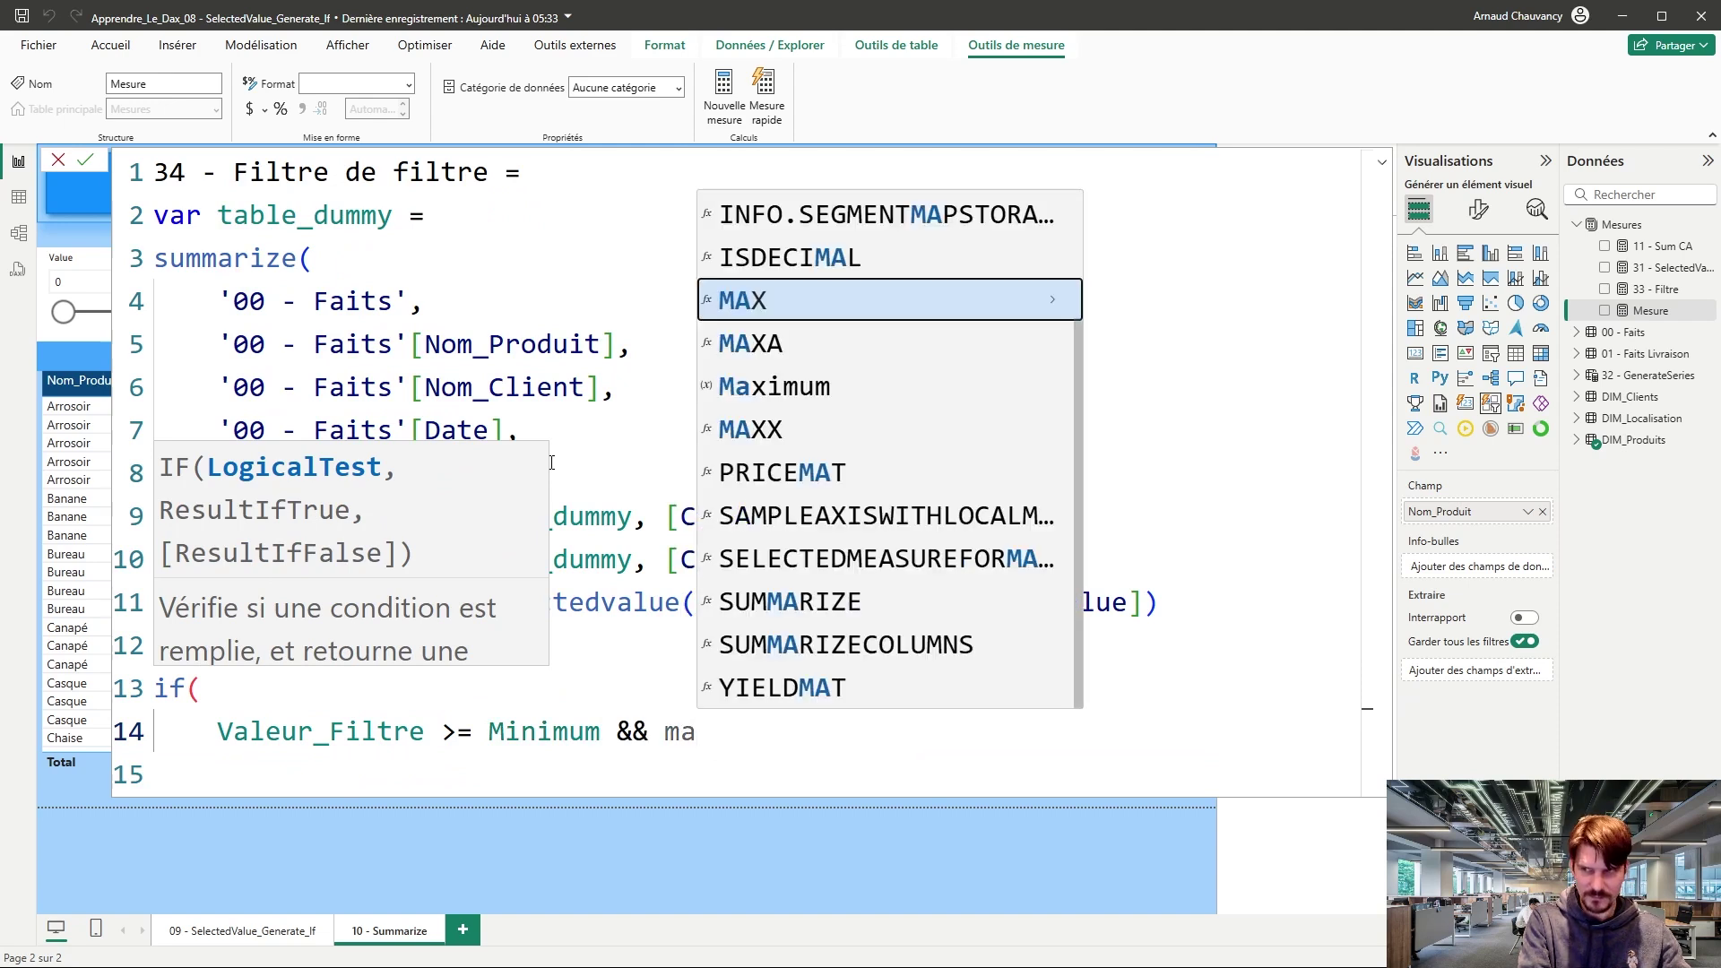
{"action": "type", "text": "x"}
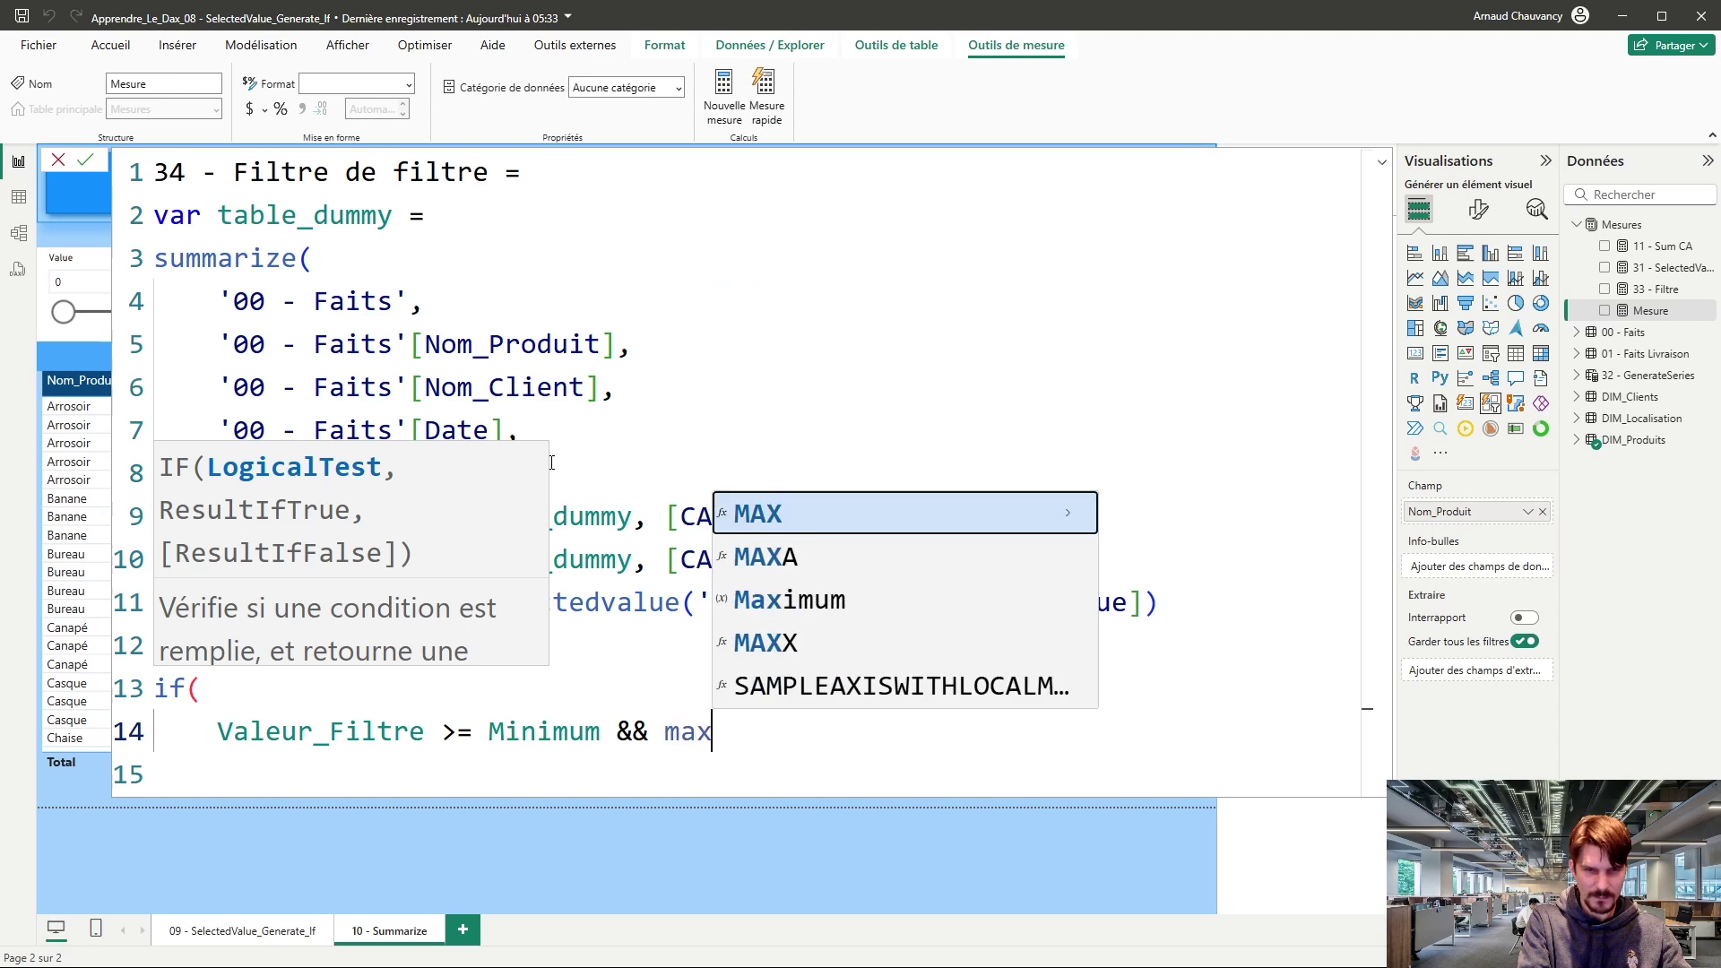
{"action": "type", "text": "imum >"}
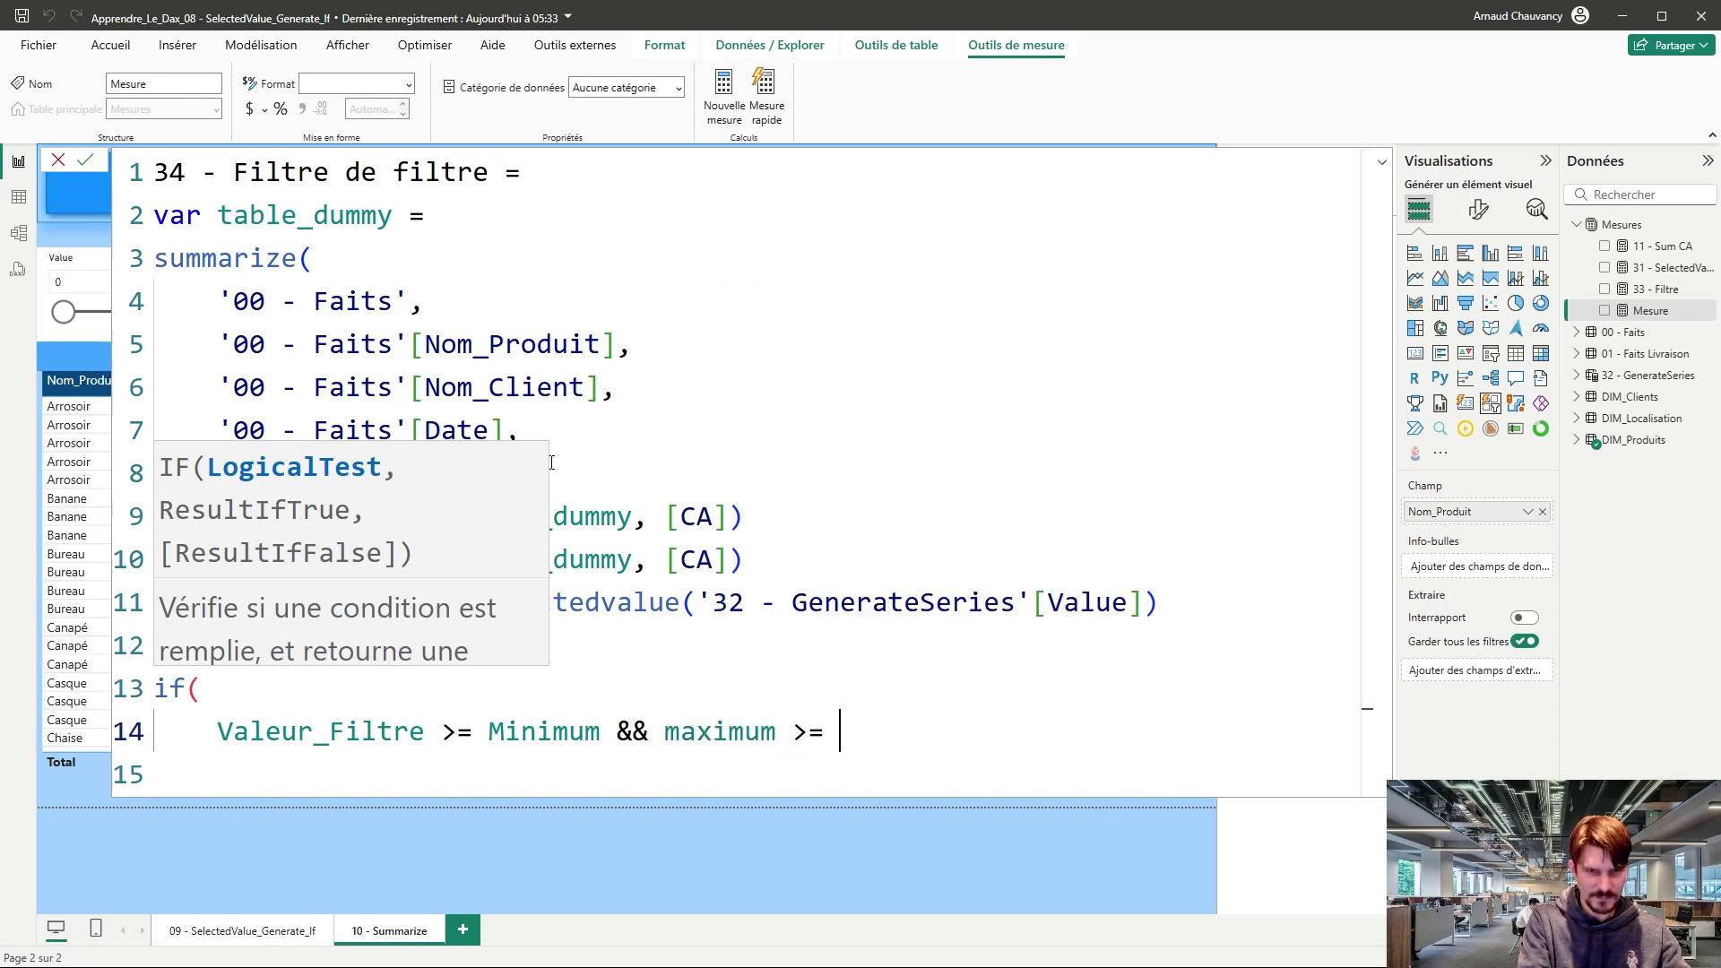
{"action": "type", "text": "= V"}
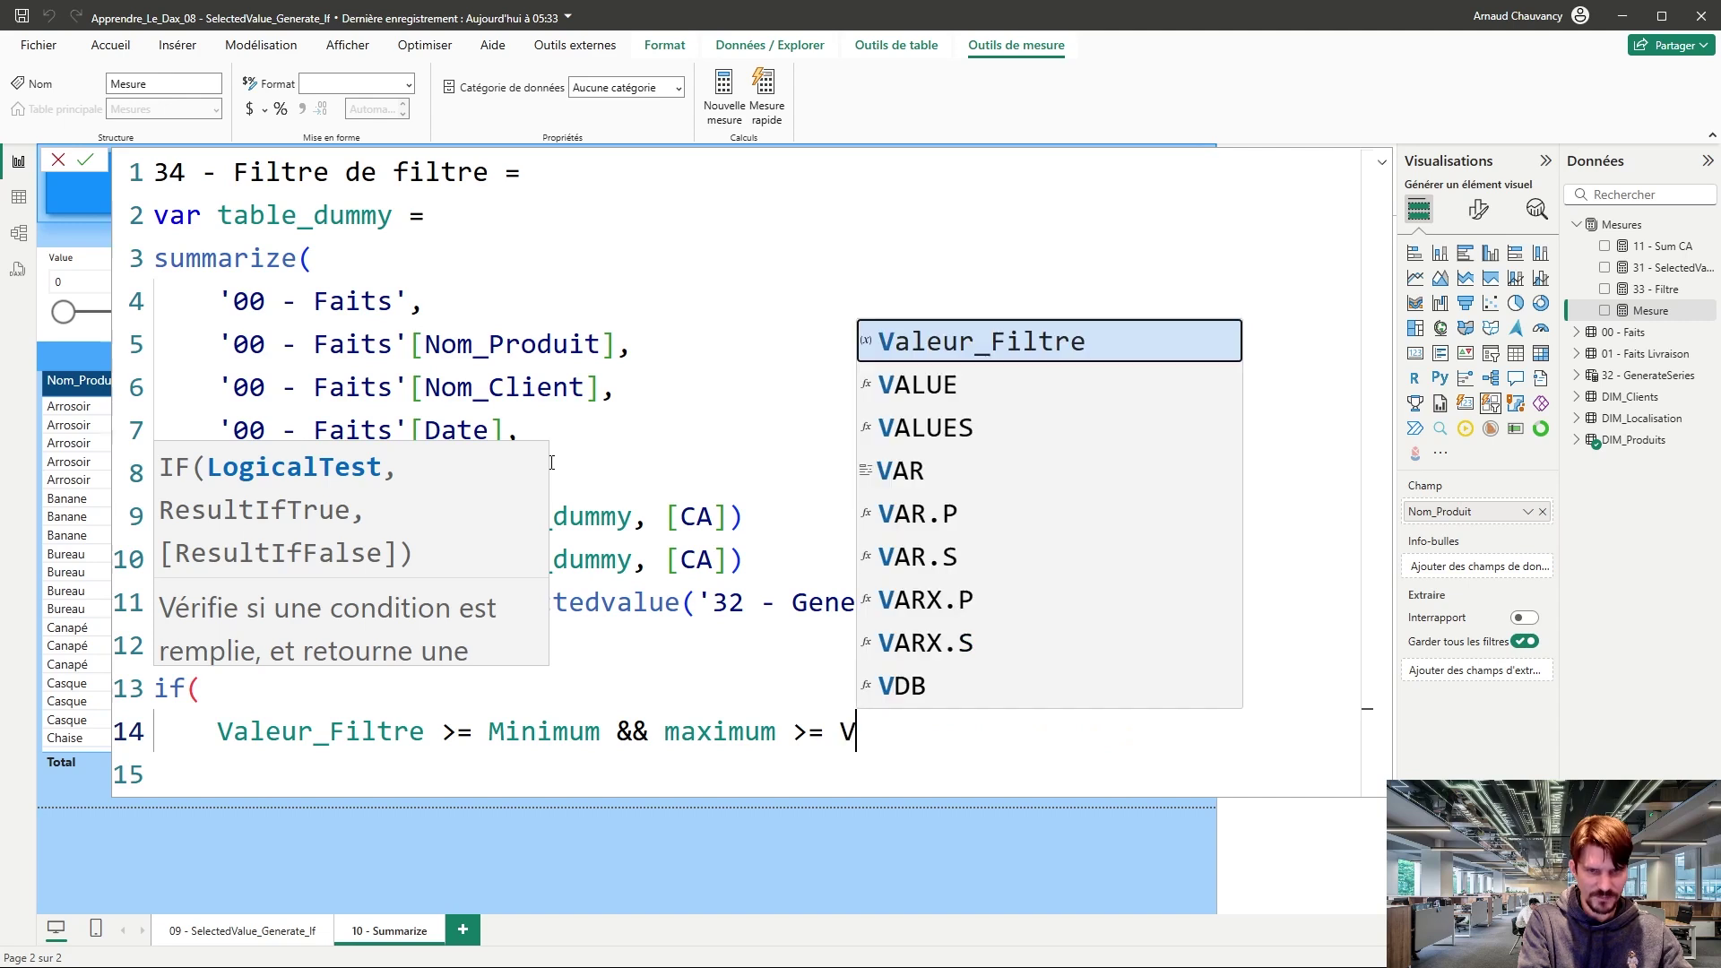
{"action": "key", "text": "Tab"}
{"action": "type", "text": ", "}
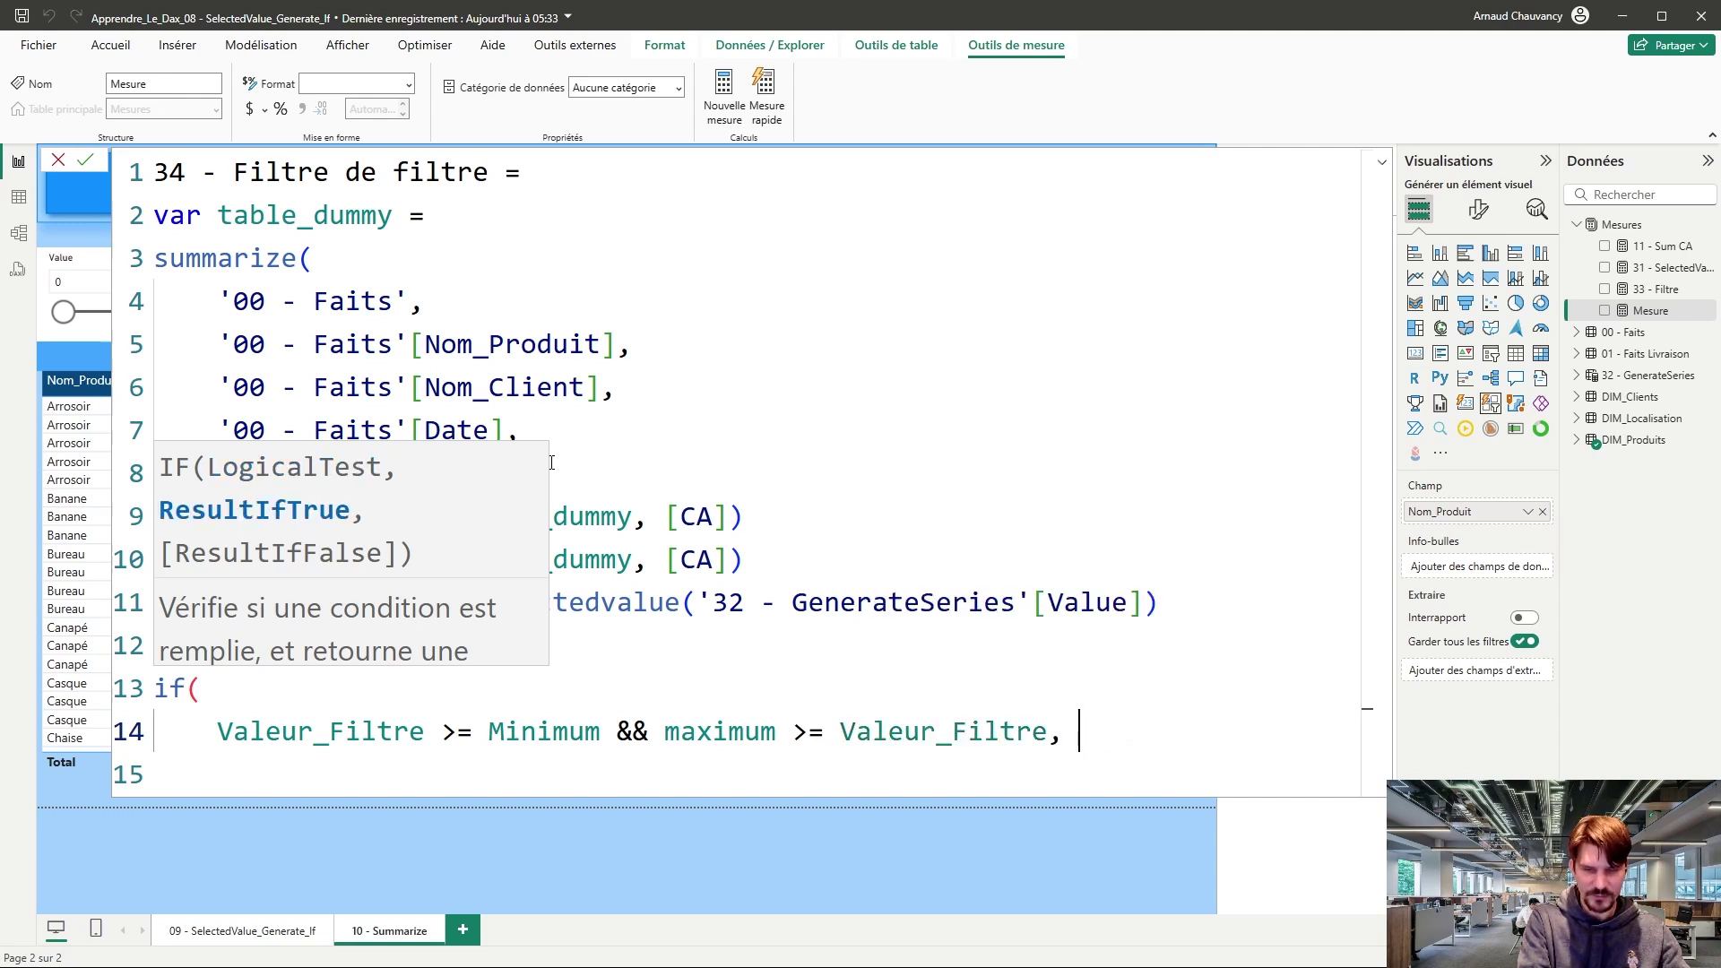
{"action": "type", "text": "1, 0)"}
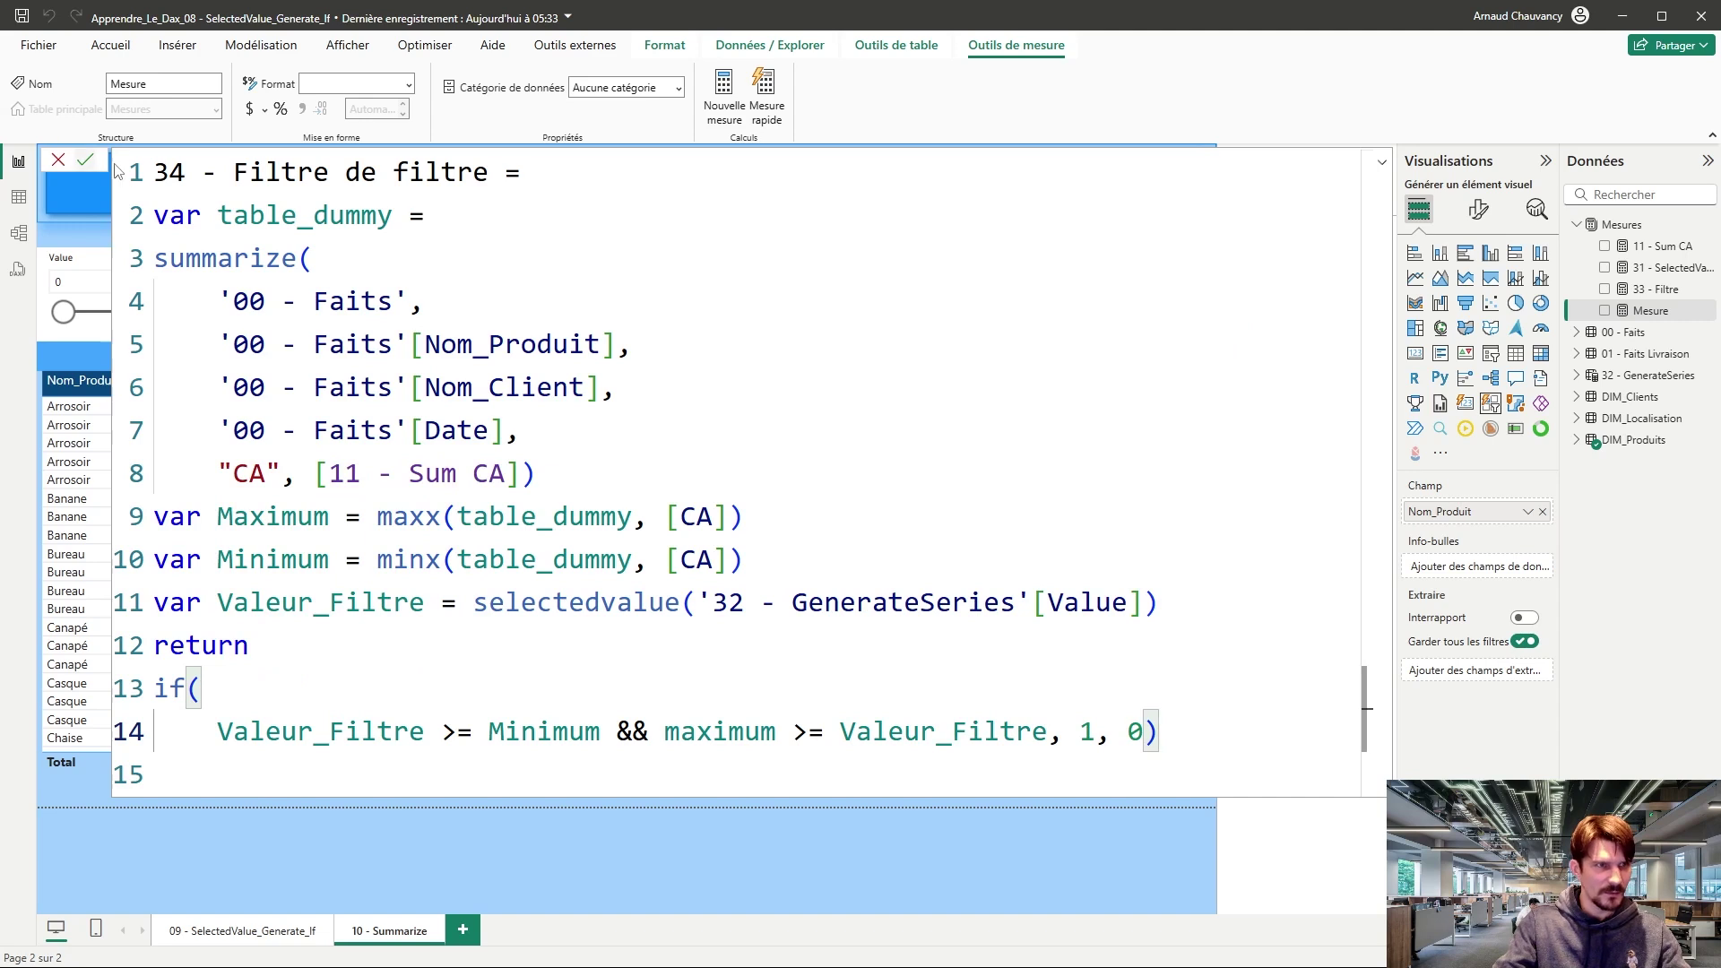
{"action": "left_click", "coordinate": [88, 161]}
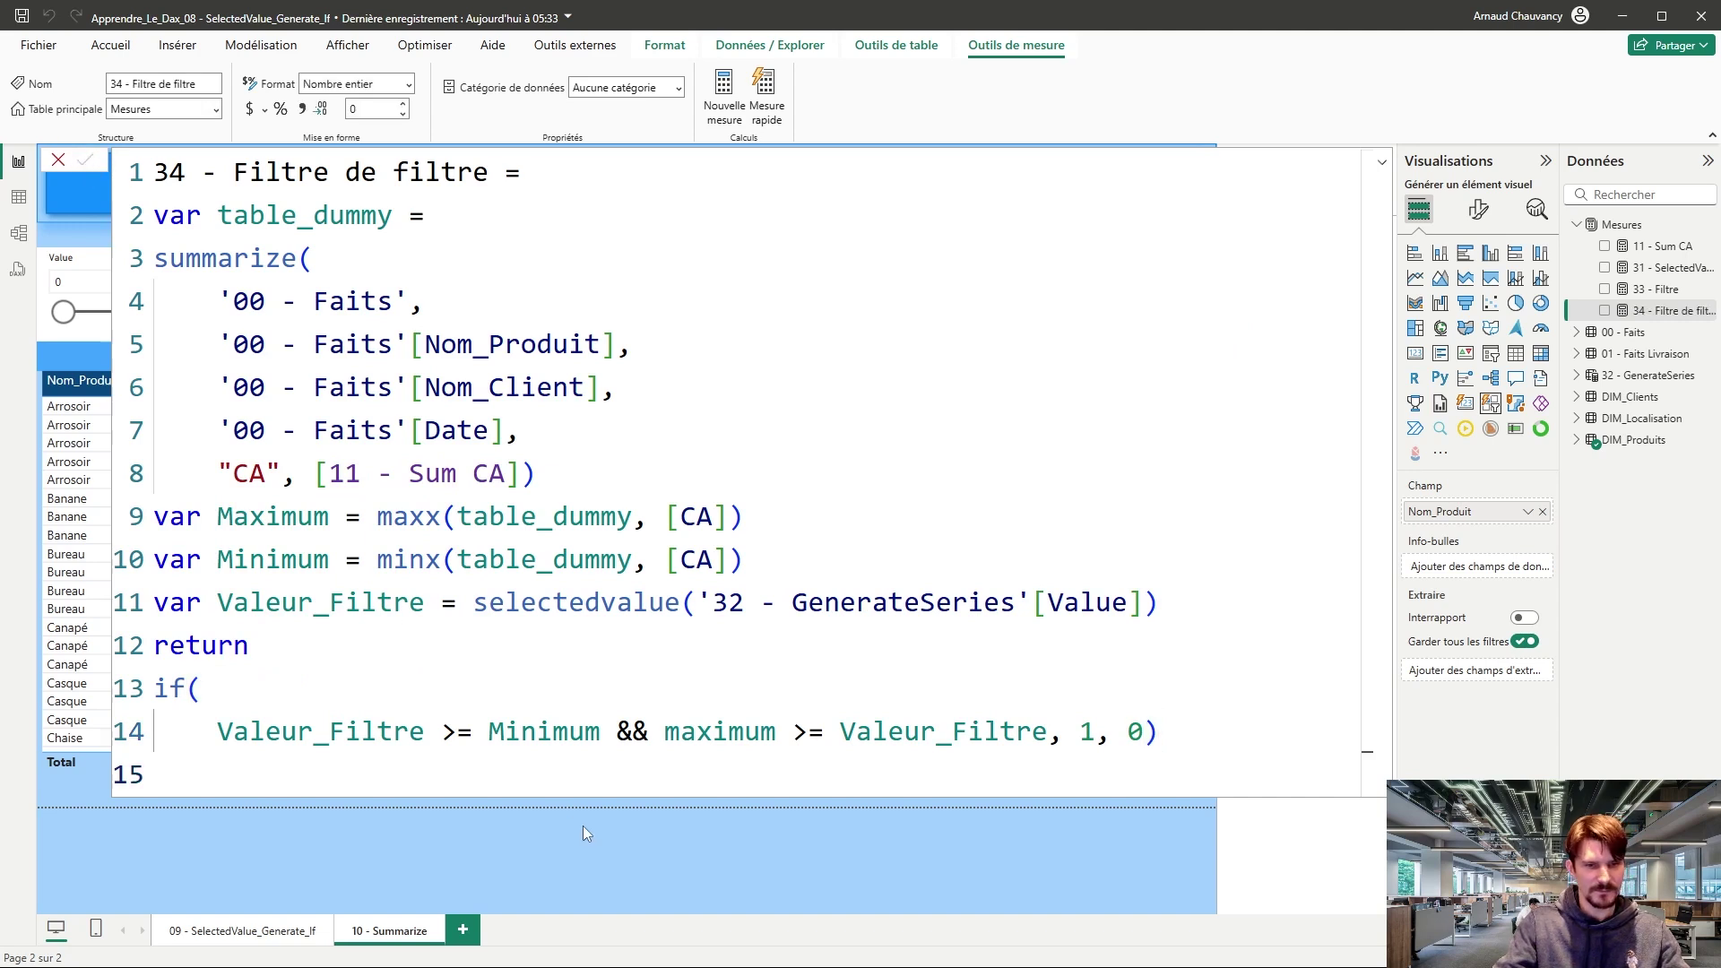
{"action": "left_click", "coordinate": [613, 841]}
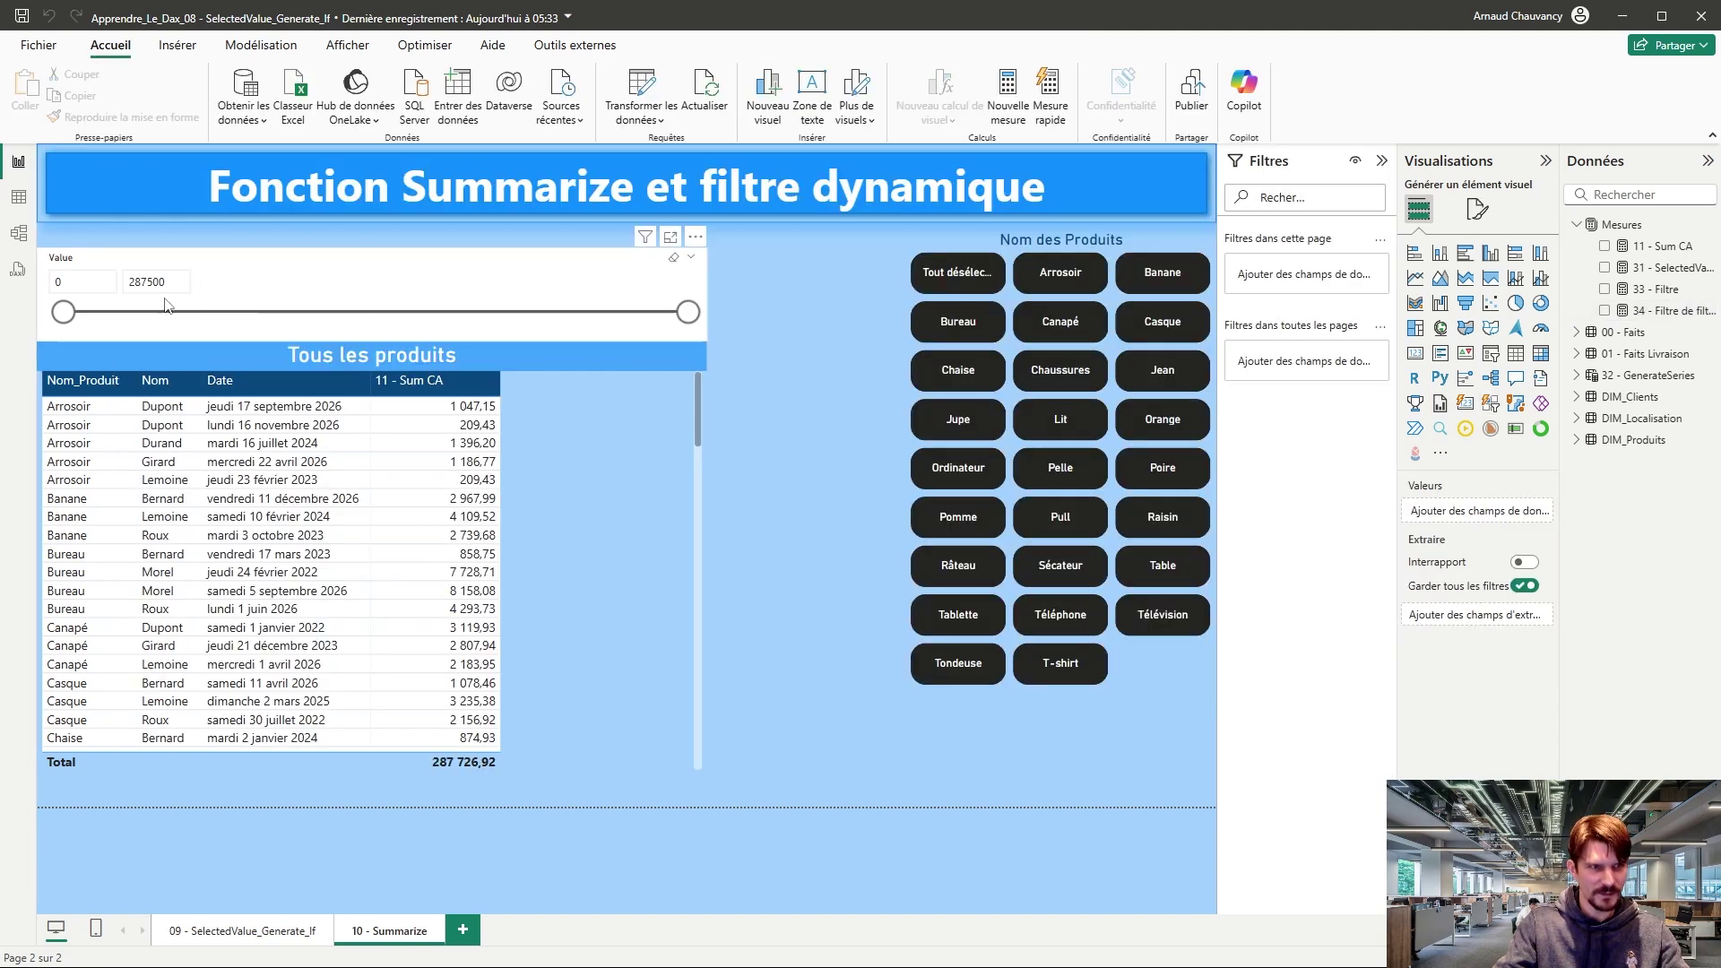
Step: Isolate Bureau in the product name slicer and clear the slicer's selection again
{"action": "left_click", "coordinate": [960, 333]}
{"action": "left_click", "coordinate": [960, 333]}
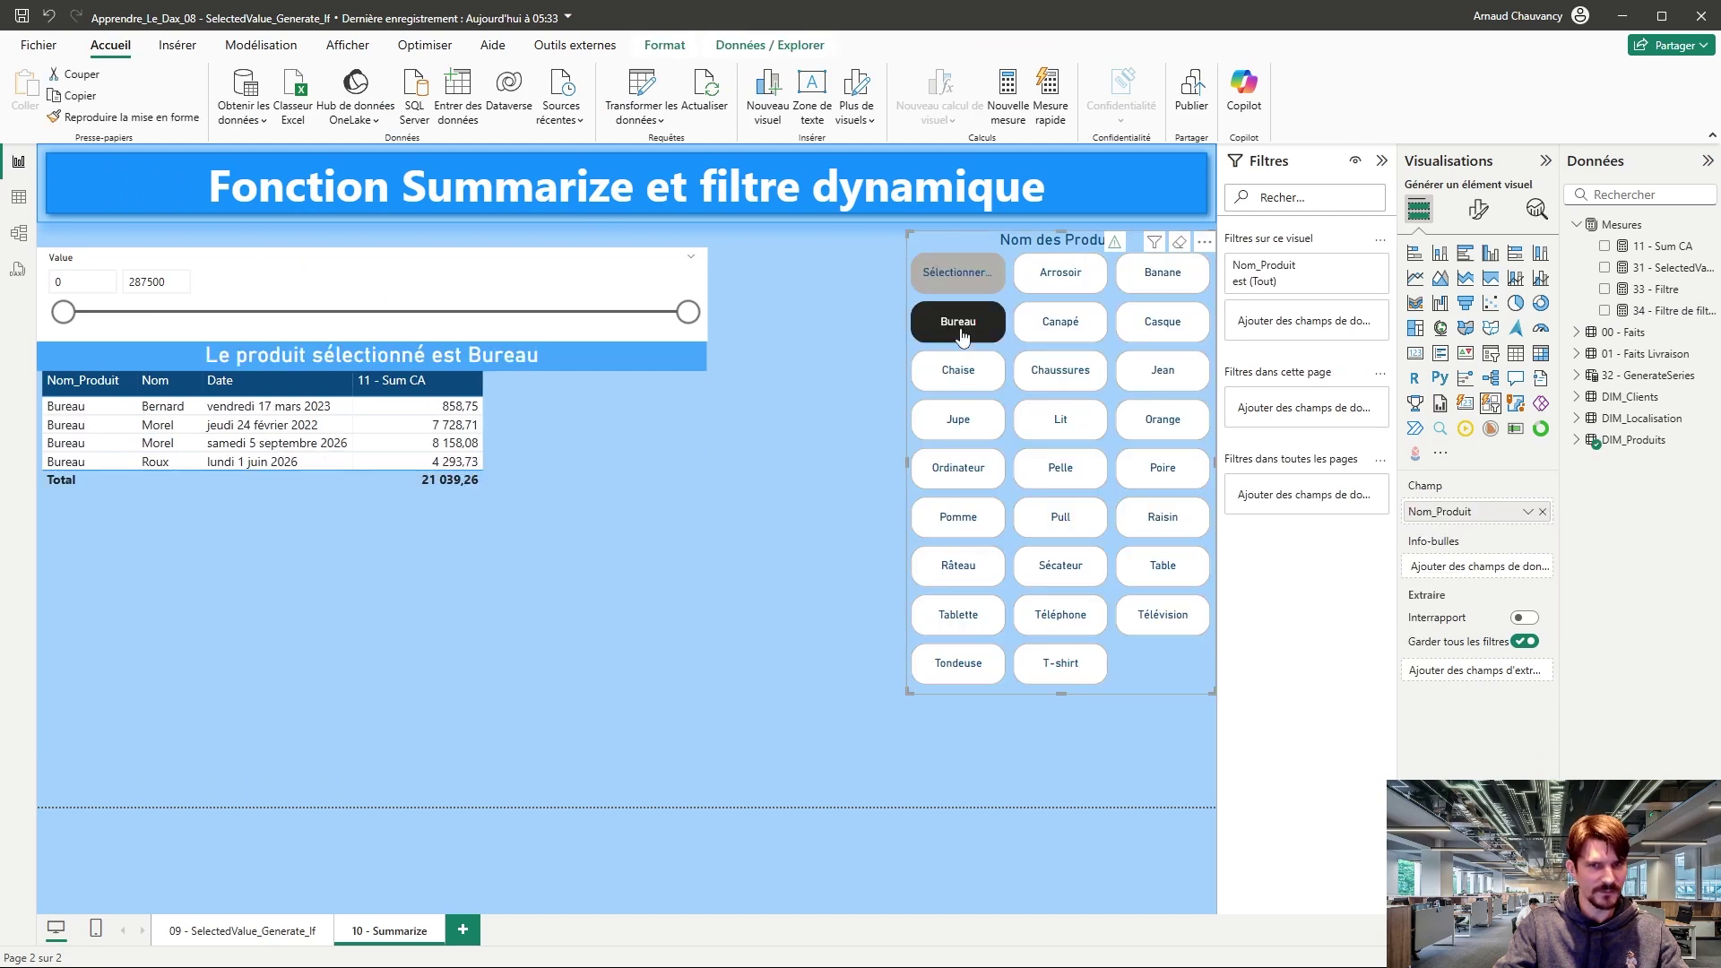
{"action": "left_click", "coordinate": [960, 333]}
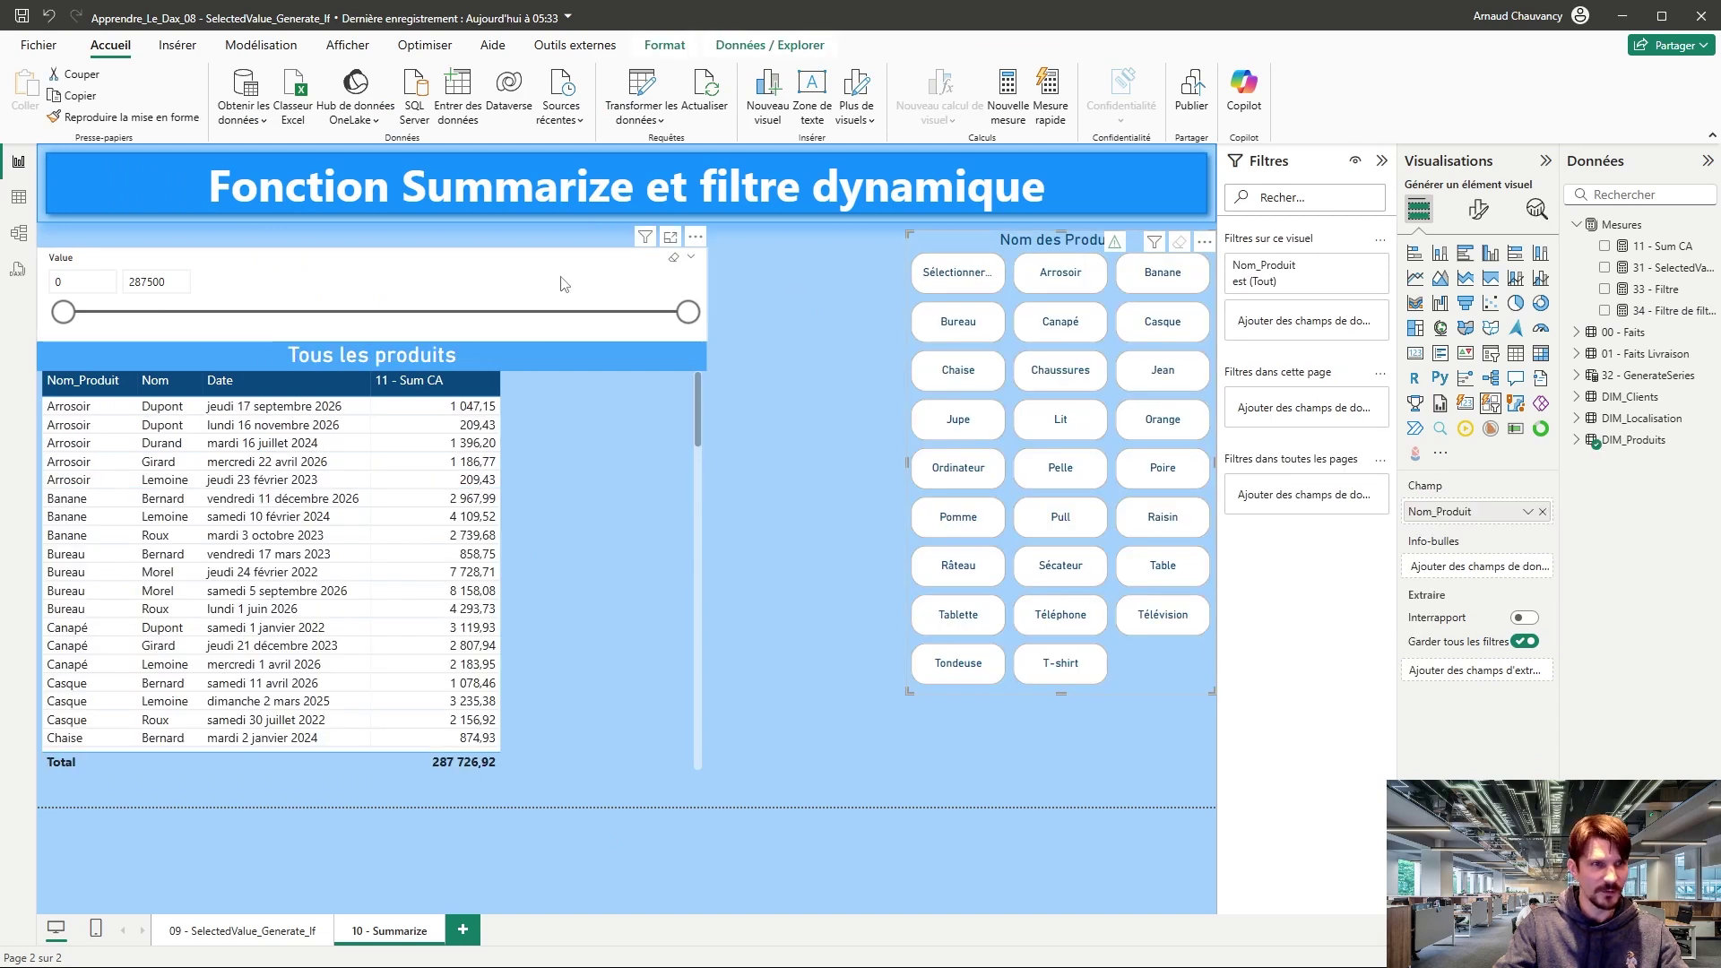
Step: Add the measure 34 - Filtre de filtre as a visual-level filter on the Value slicer, with the condition "est" 1
{"action": "left_click", "coordinate": [555, 275]}
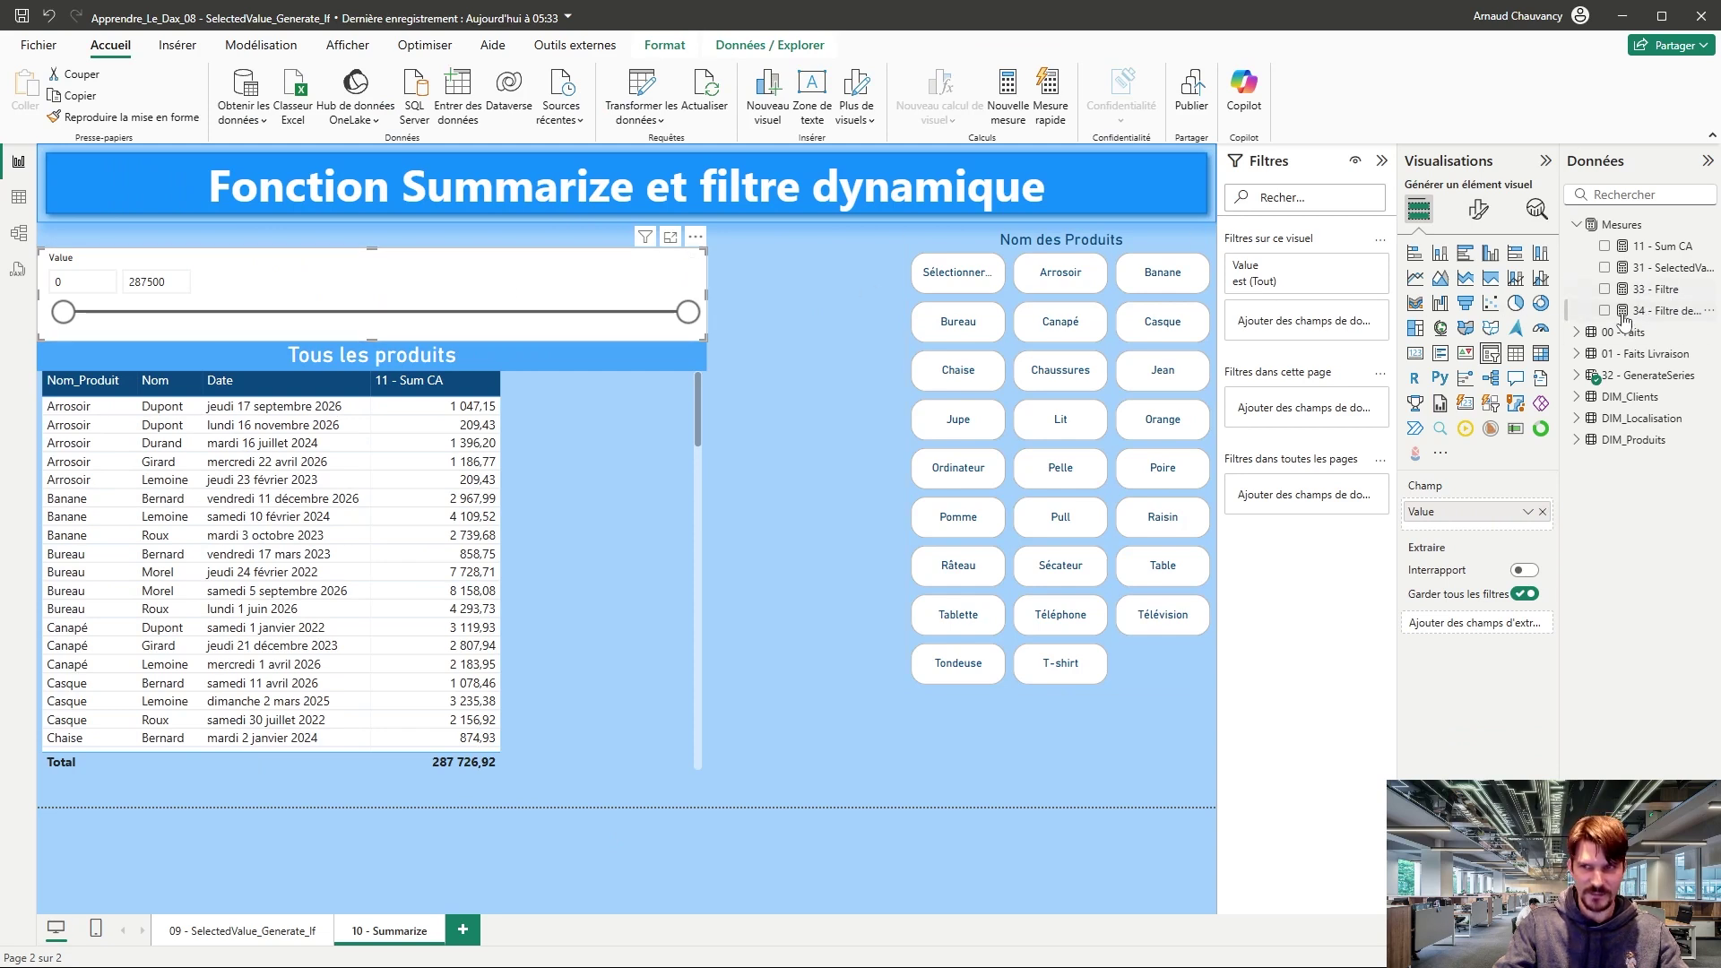
{"action": "left_click_drag", "start_coordinate": [1656, 310], "coordinate": [1304, 305]}
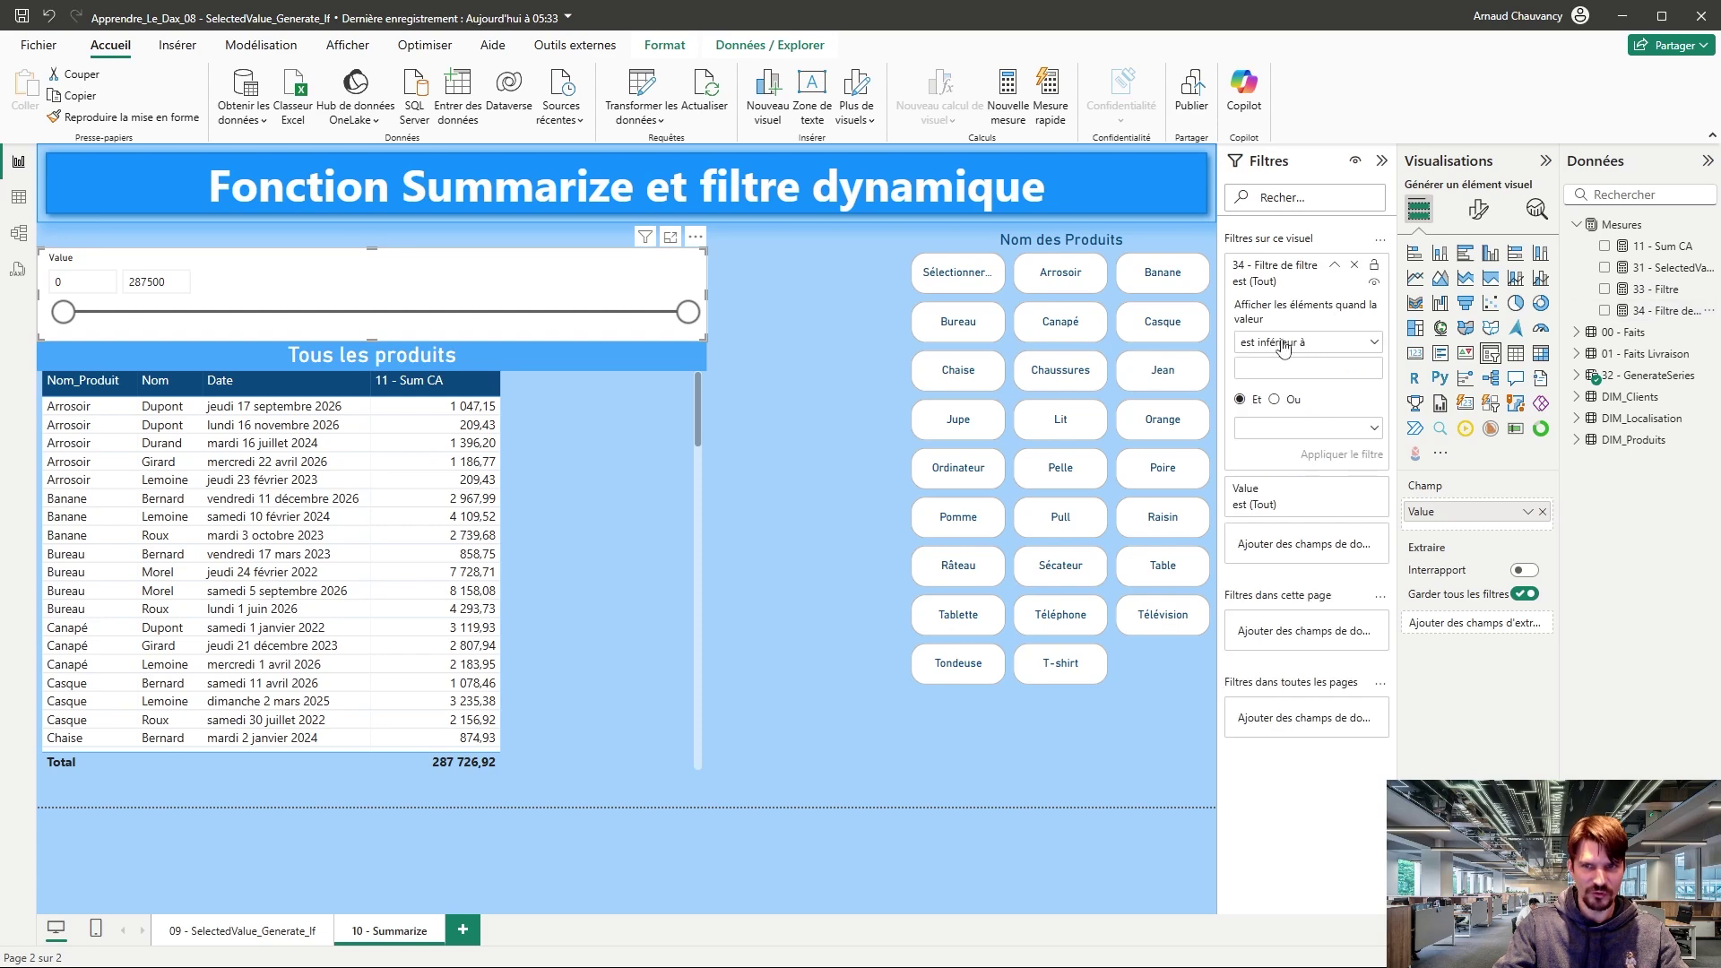
{"action": "left_click", "coordinate": [1284, 346]}
{"action": "left_click", "coordinate": [1249, 455]}
{"action": "left_click", "coordinate": [1271, 375]}
{"action": "type", "text": "1"}
{"action": "left_click", "coordinate": [1341, 455]}
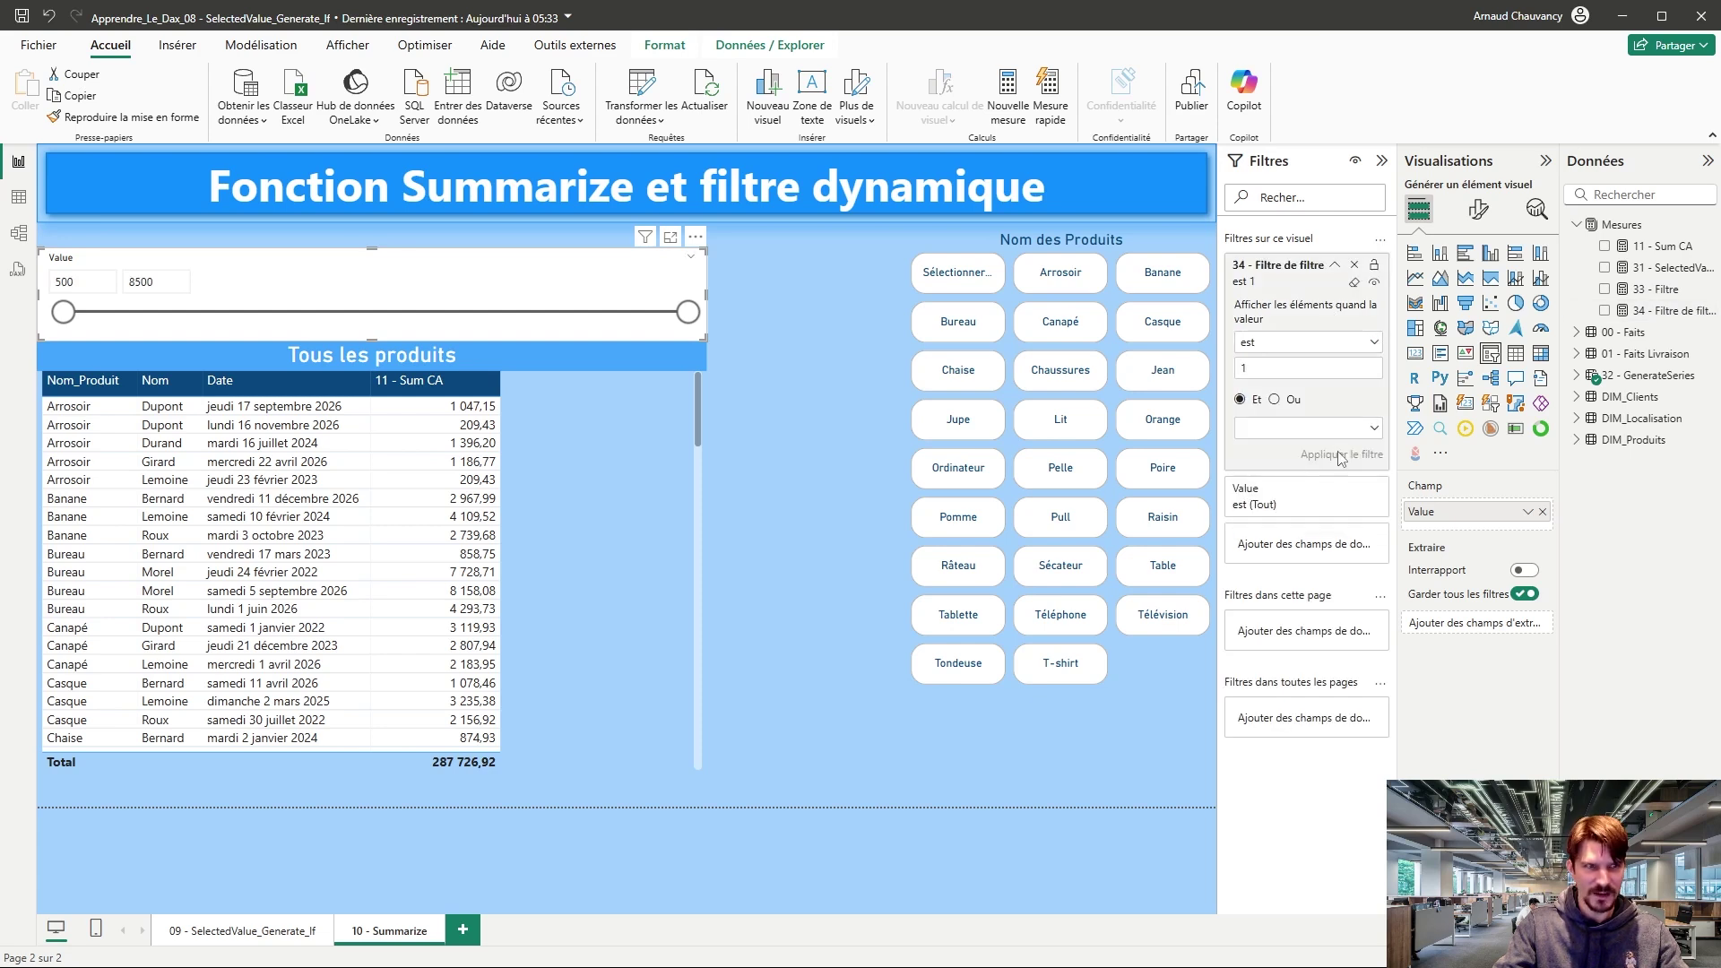
Step: Test the Value slicer's range by selecting Bureau, Pull, Sécateur, Râteau, Pomme, Ordinateur and Jupe in turn, ending with all products selected
{"action": "left_click", "coordinate": [852, 264]}
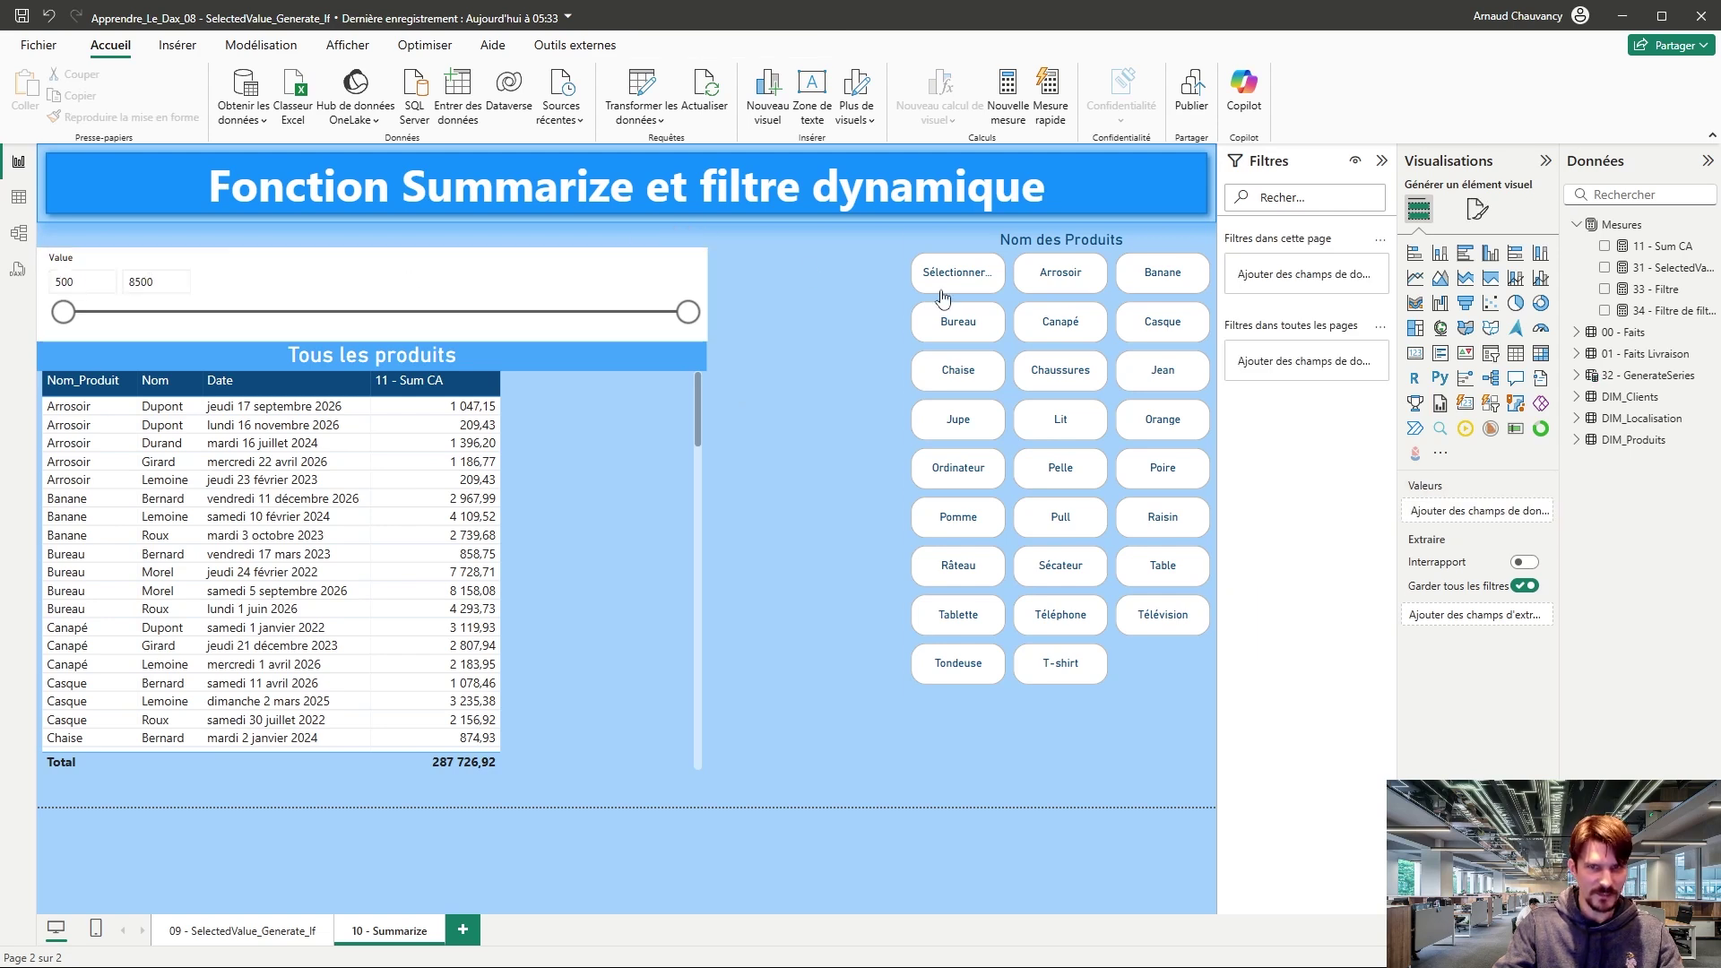
{"action": "left_click", "coordinate": [953, 330]}
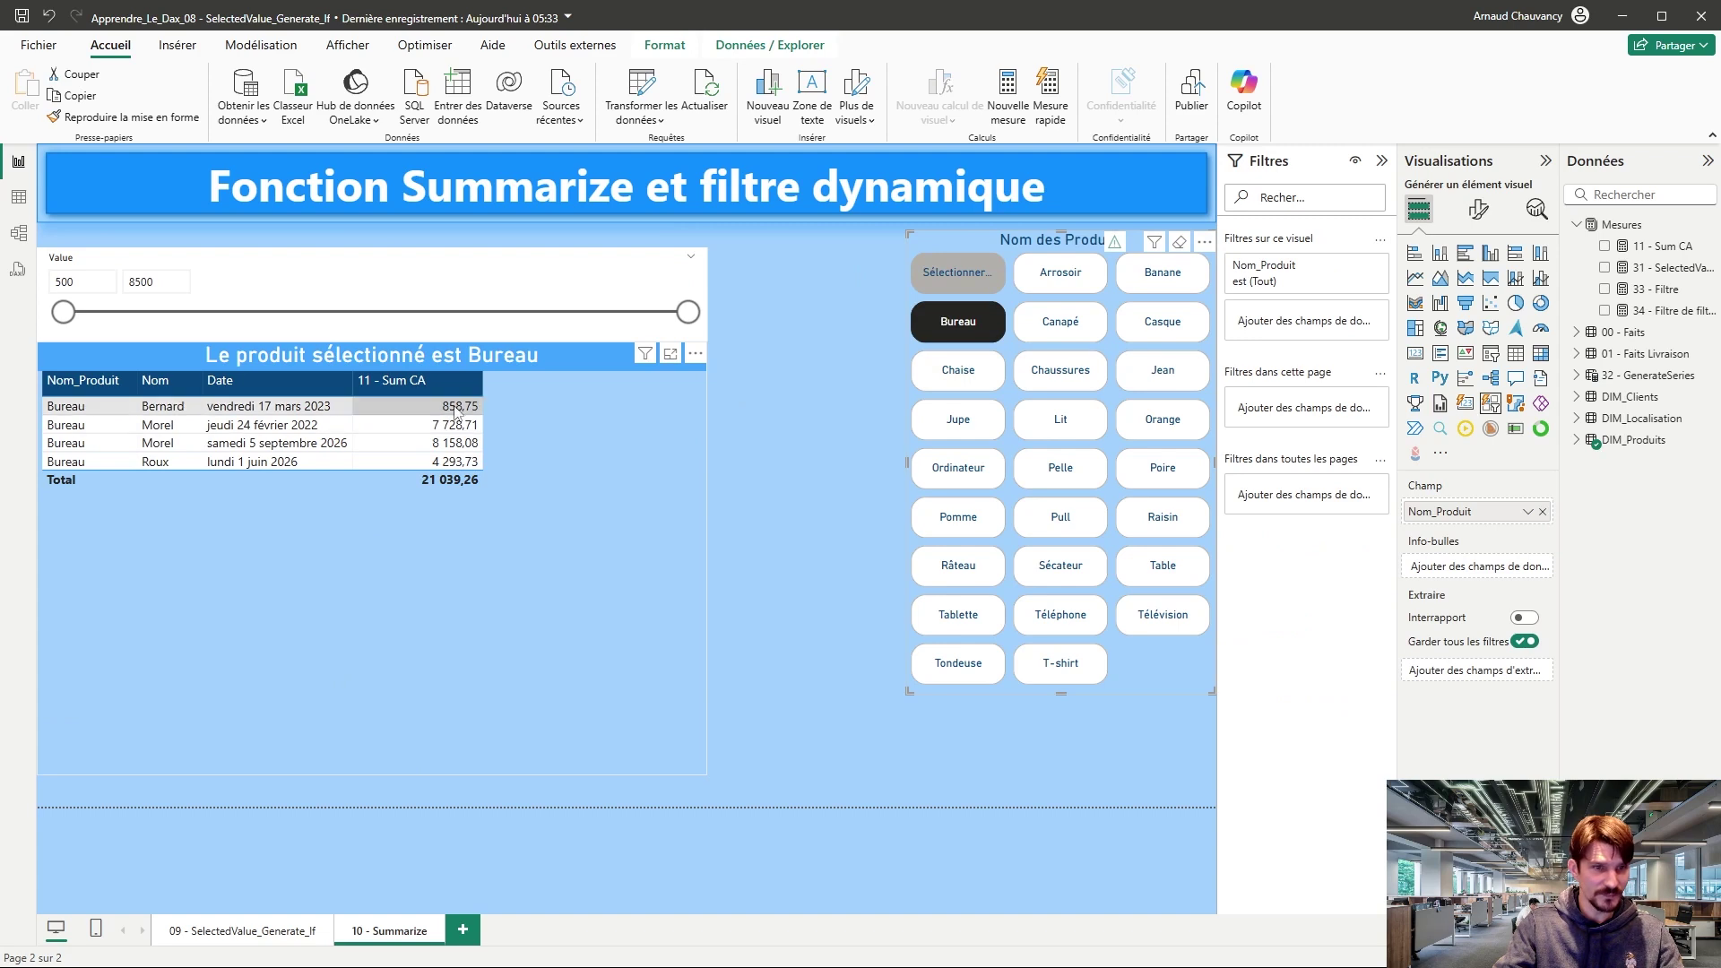
{"action": "left_click", "coordinate": [1053, 521]}
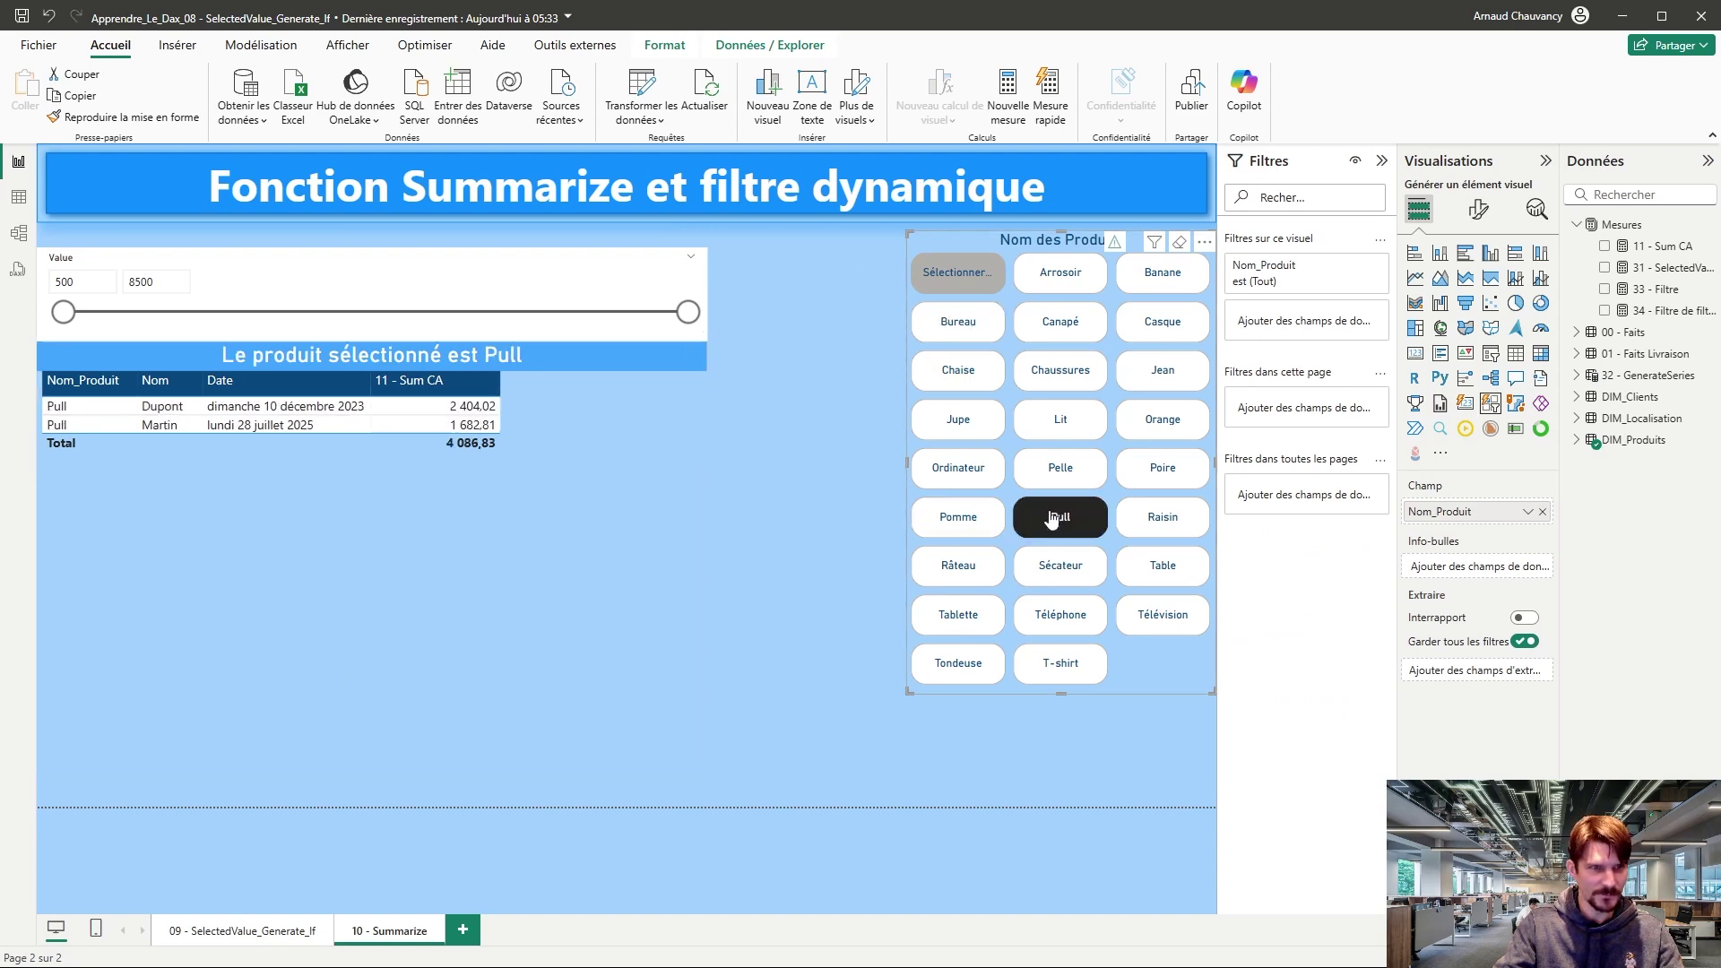
{"action": "left_click", "coordinate": [1053, 569]}
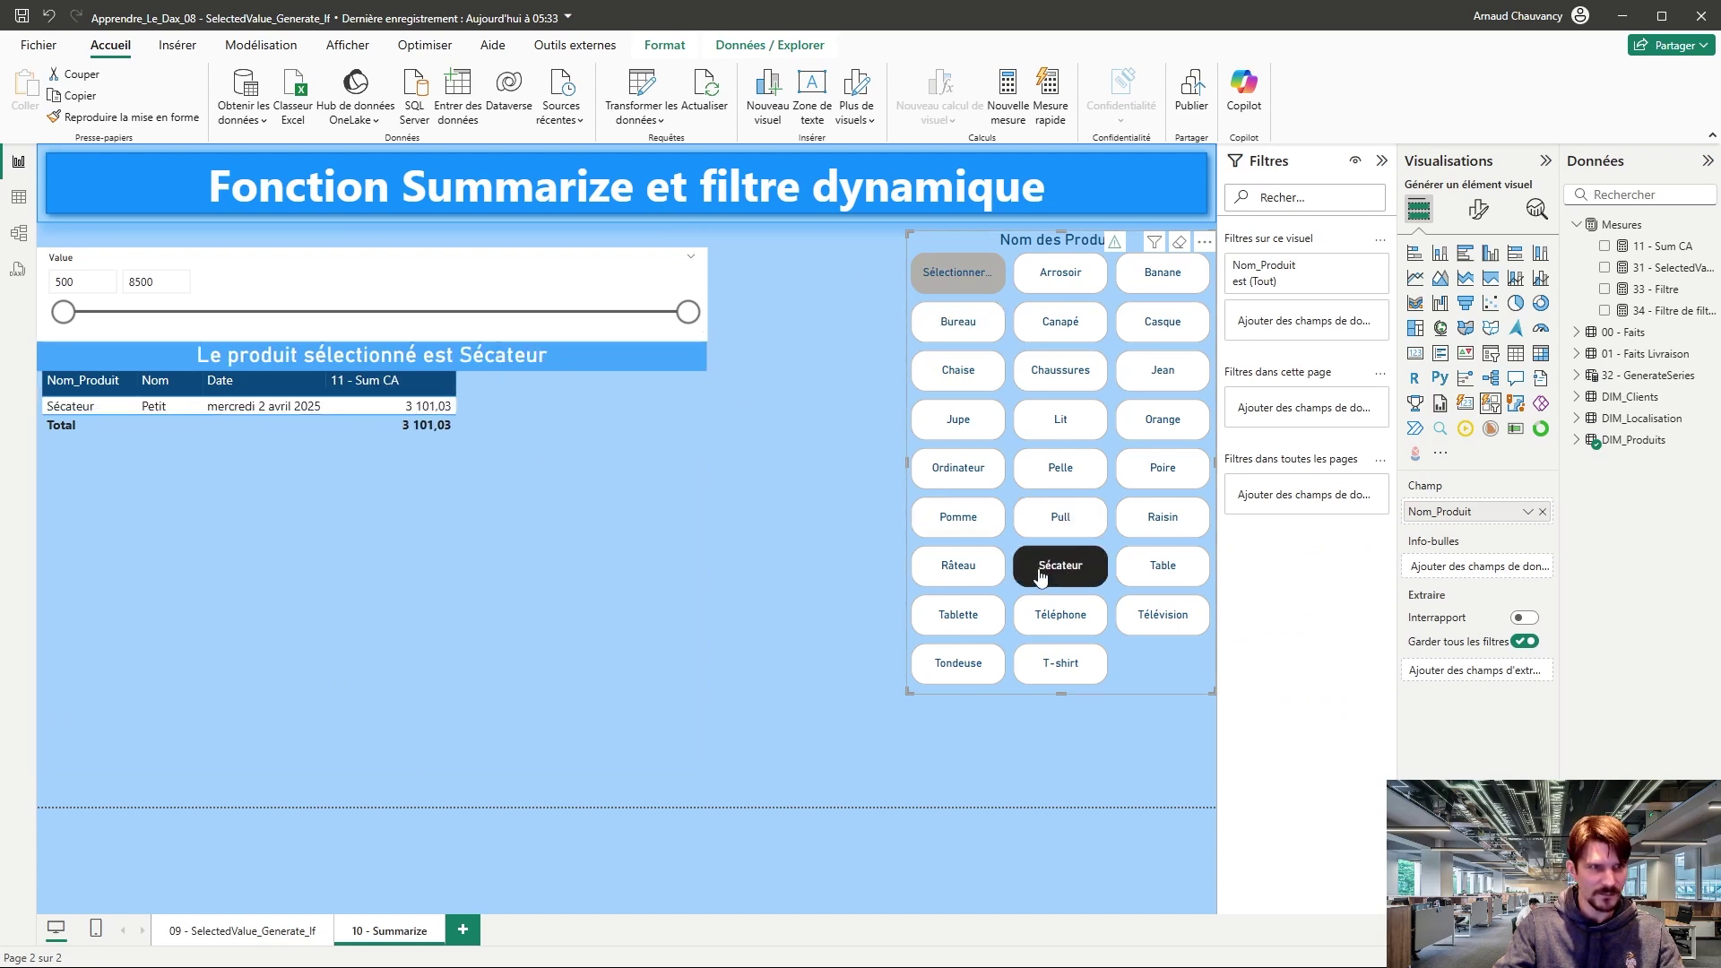
{"action": "left_click", "coordinate": [969, 573]}
{"action": "left_click", "coordinate": [958, 518]}
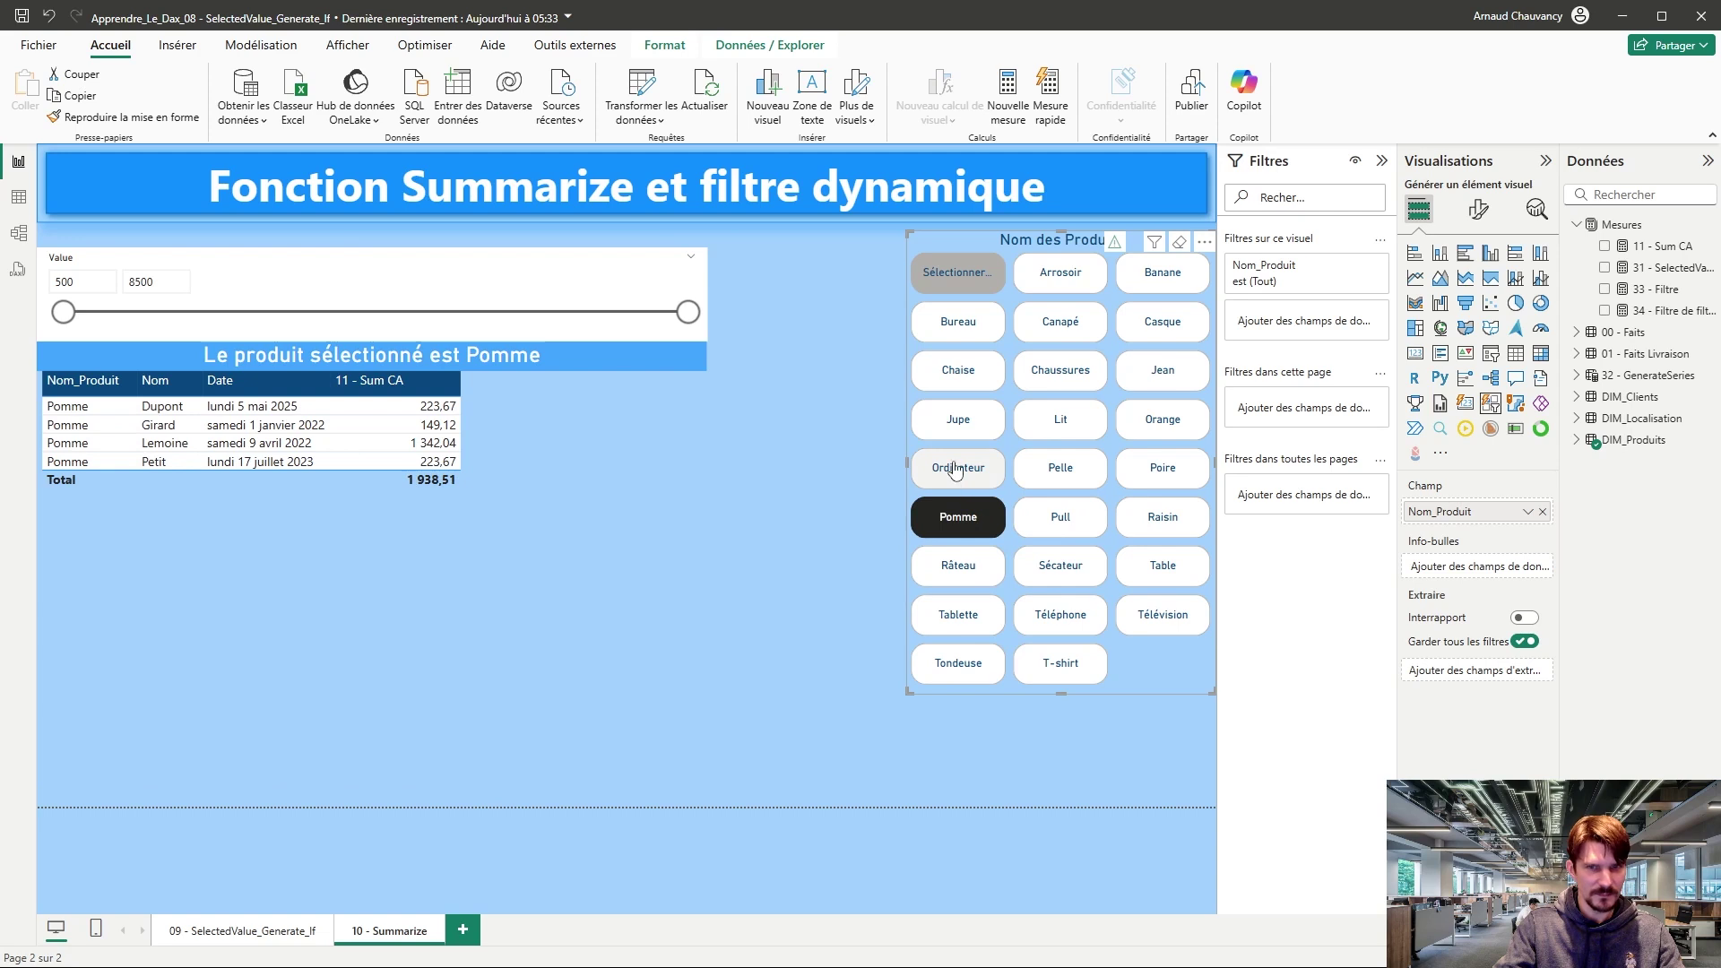
{"action": "left_click", "coordinate": [956, 469]}
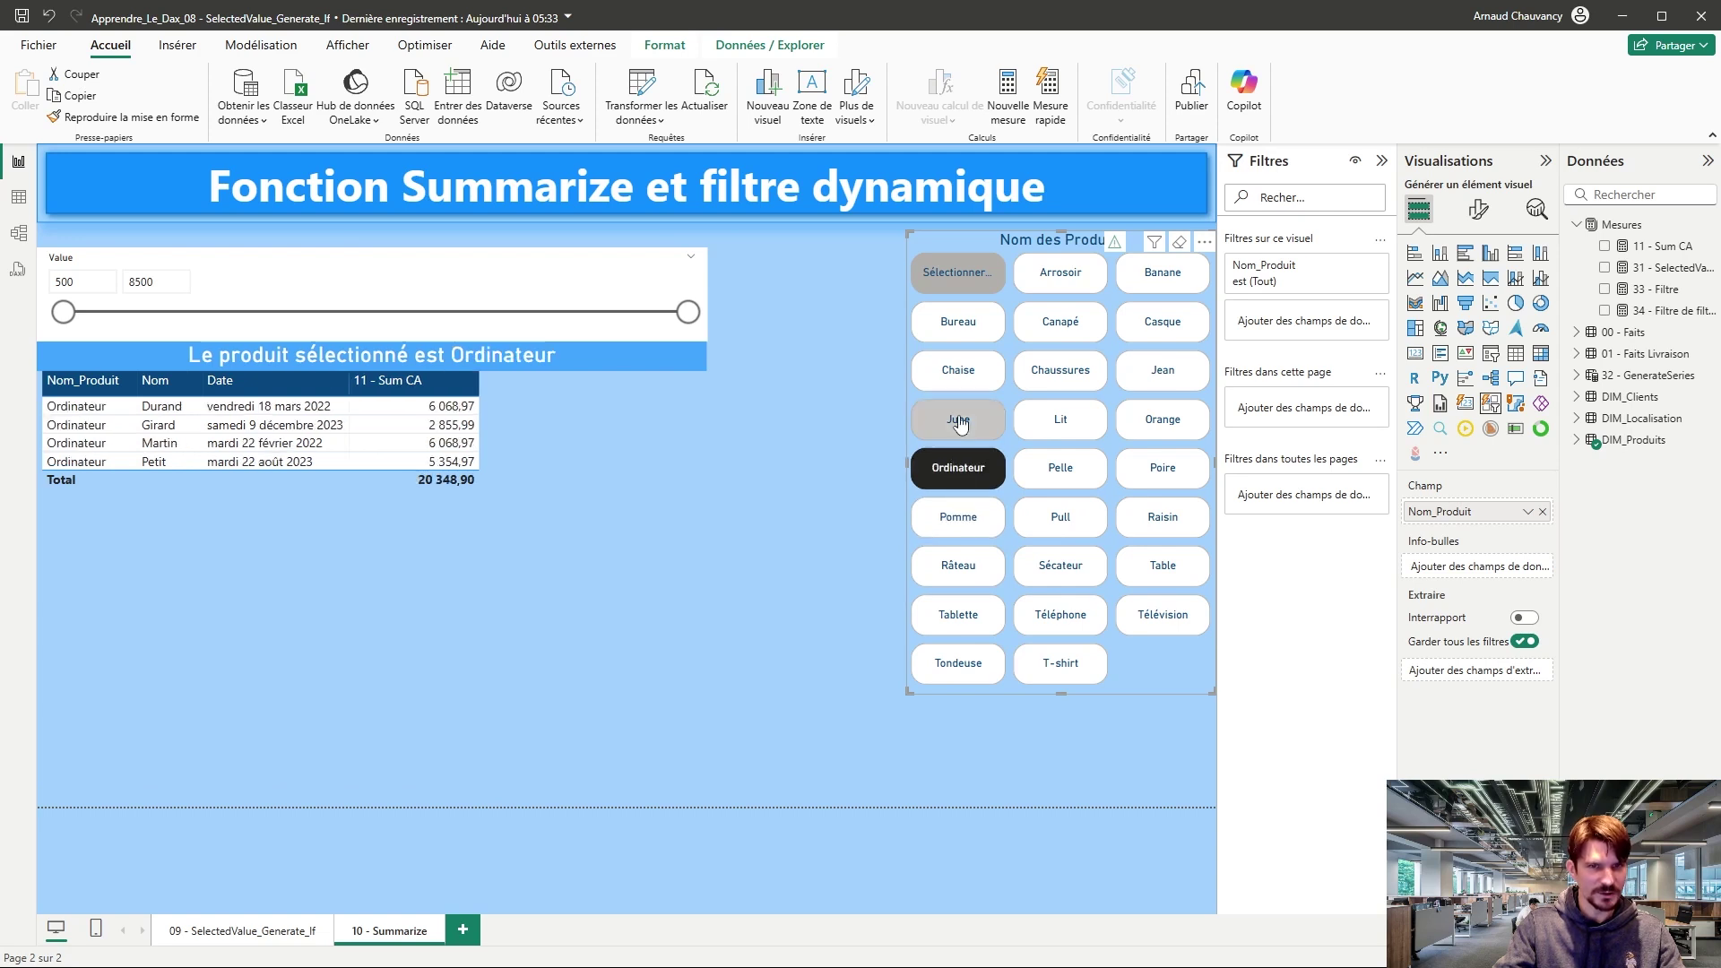
{"action": "left_click", "coordinate": [957, 418]}
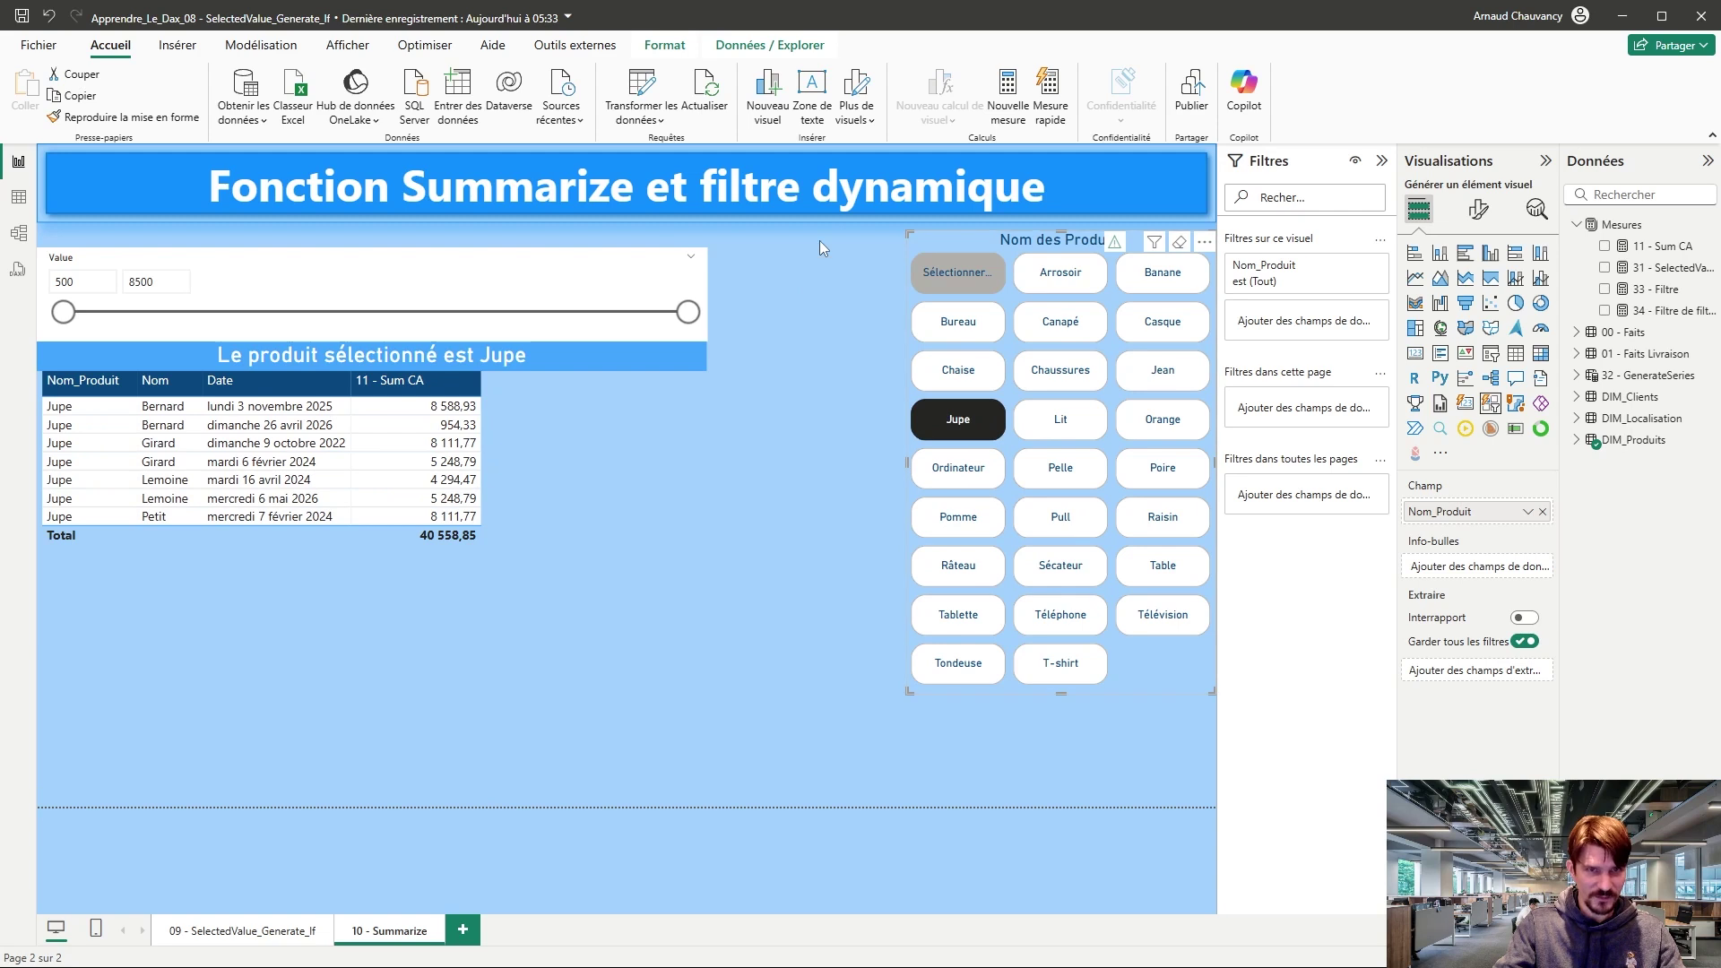
{"action": "left_click", "coordinate": [952, 282]}
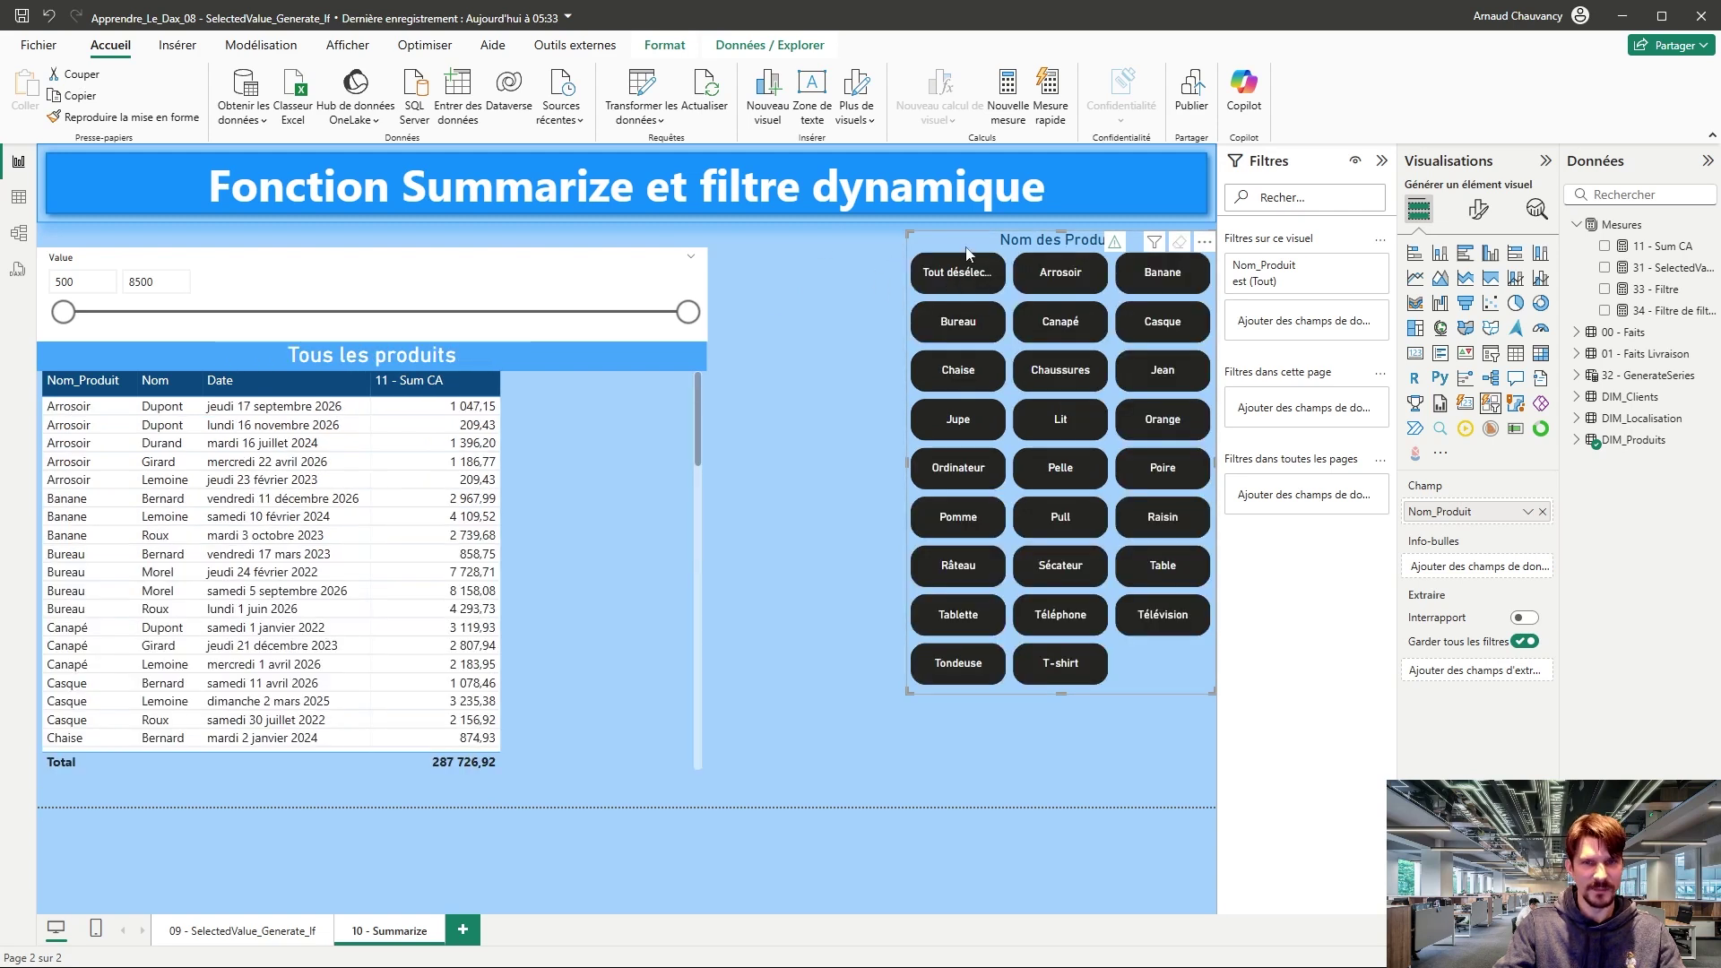
Step: Edit the visual interactions so that the product name slicer filters the Value slicer, and leave interaction editing
{"action": "left_click", "coordinate": [795, 294]}
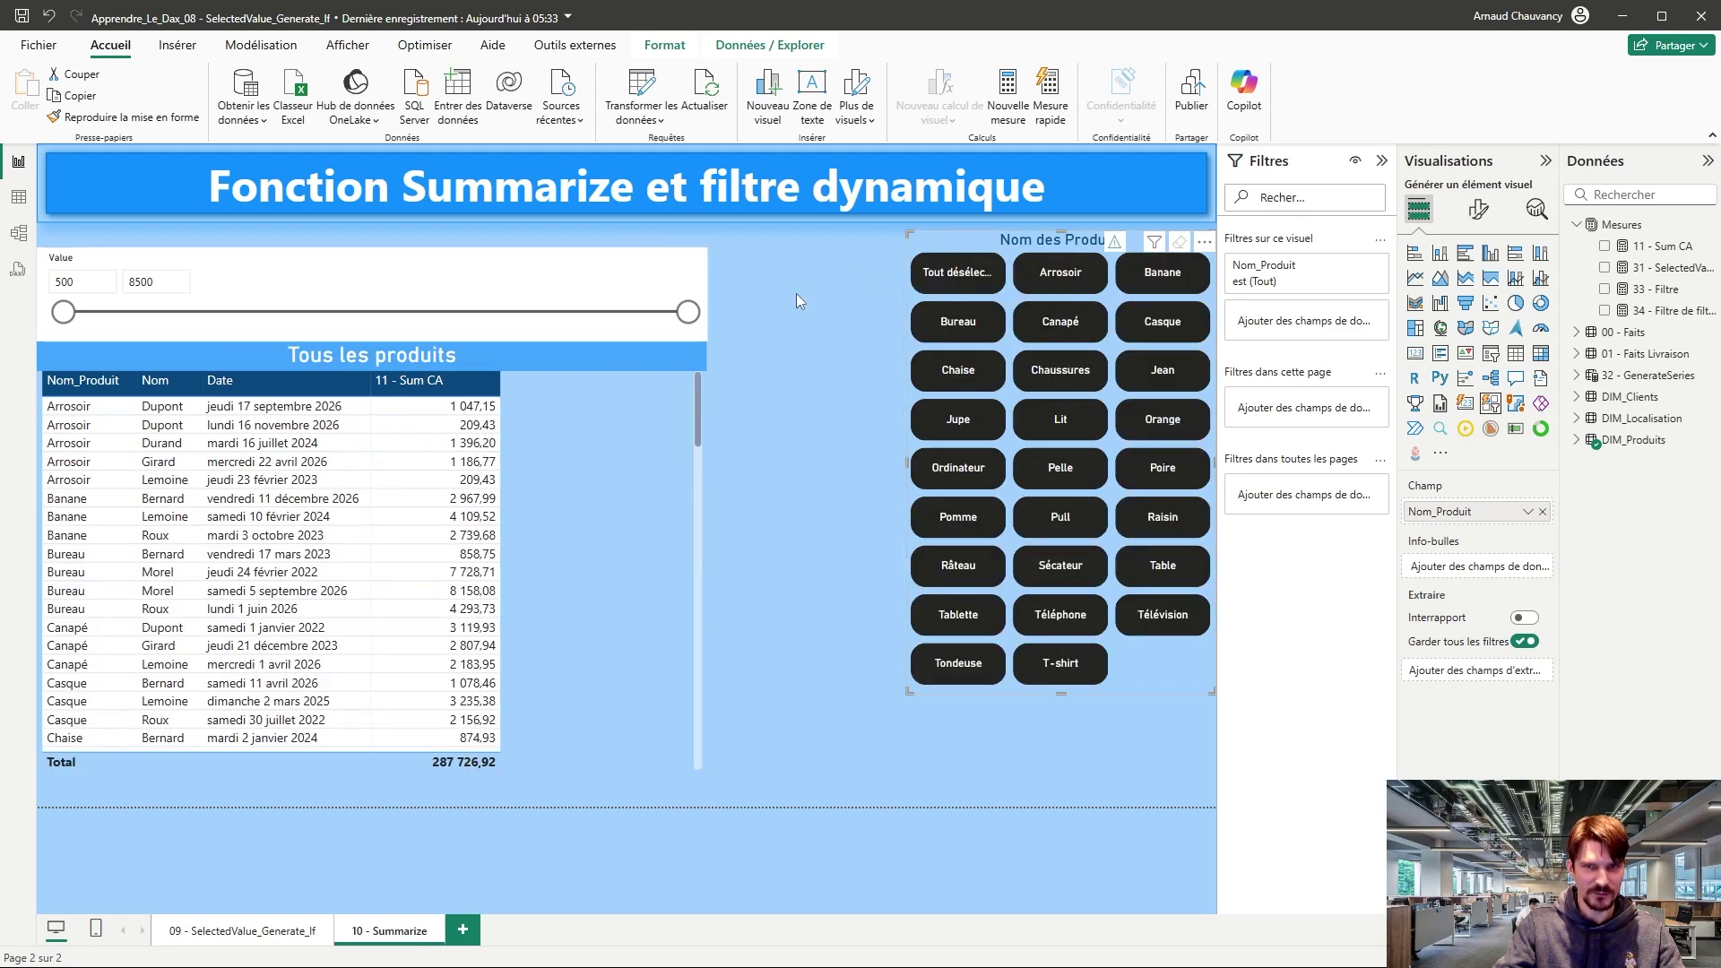
{"action": "left_click", "coordinate": [960, 235]}
{"action": "left_click", "coordinate": [664, 45]}
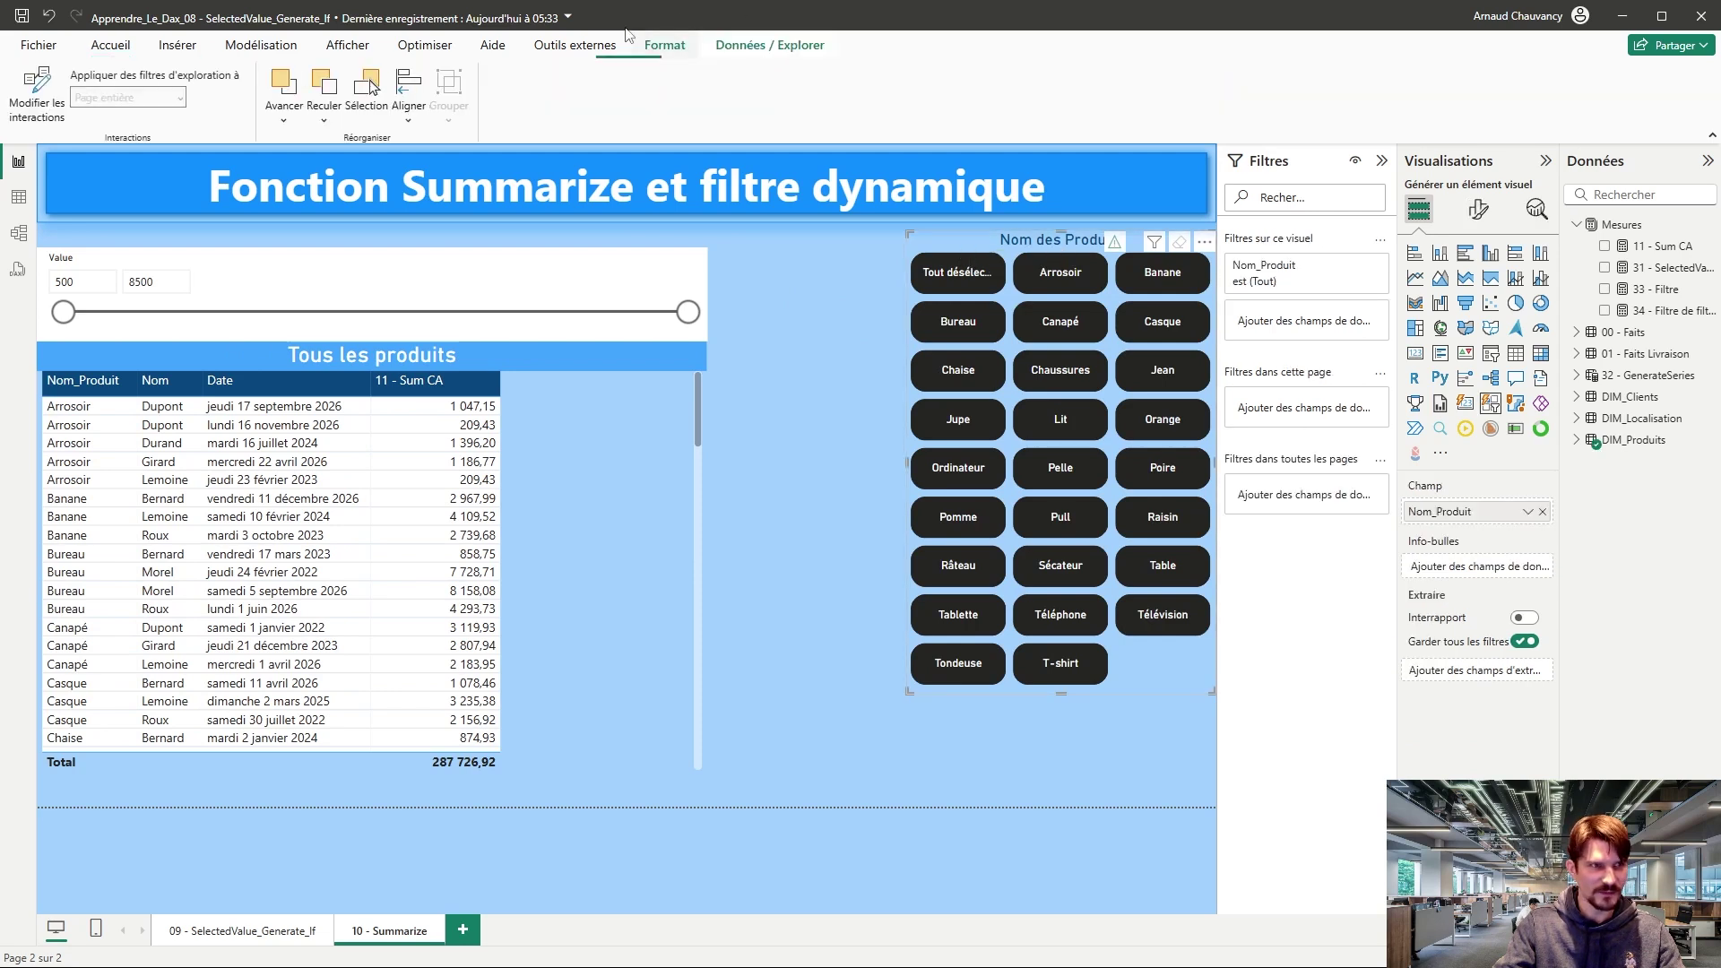
{"action": "left_click", "coordinate": [36, 94]}
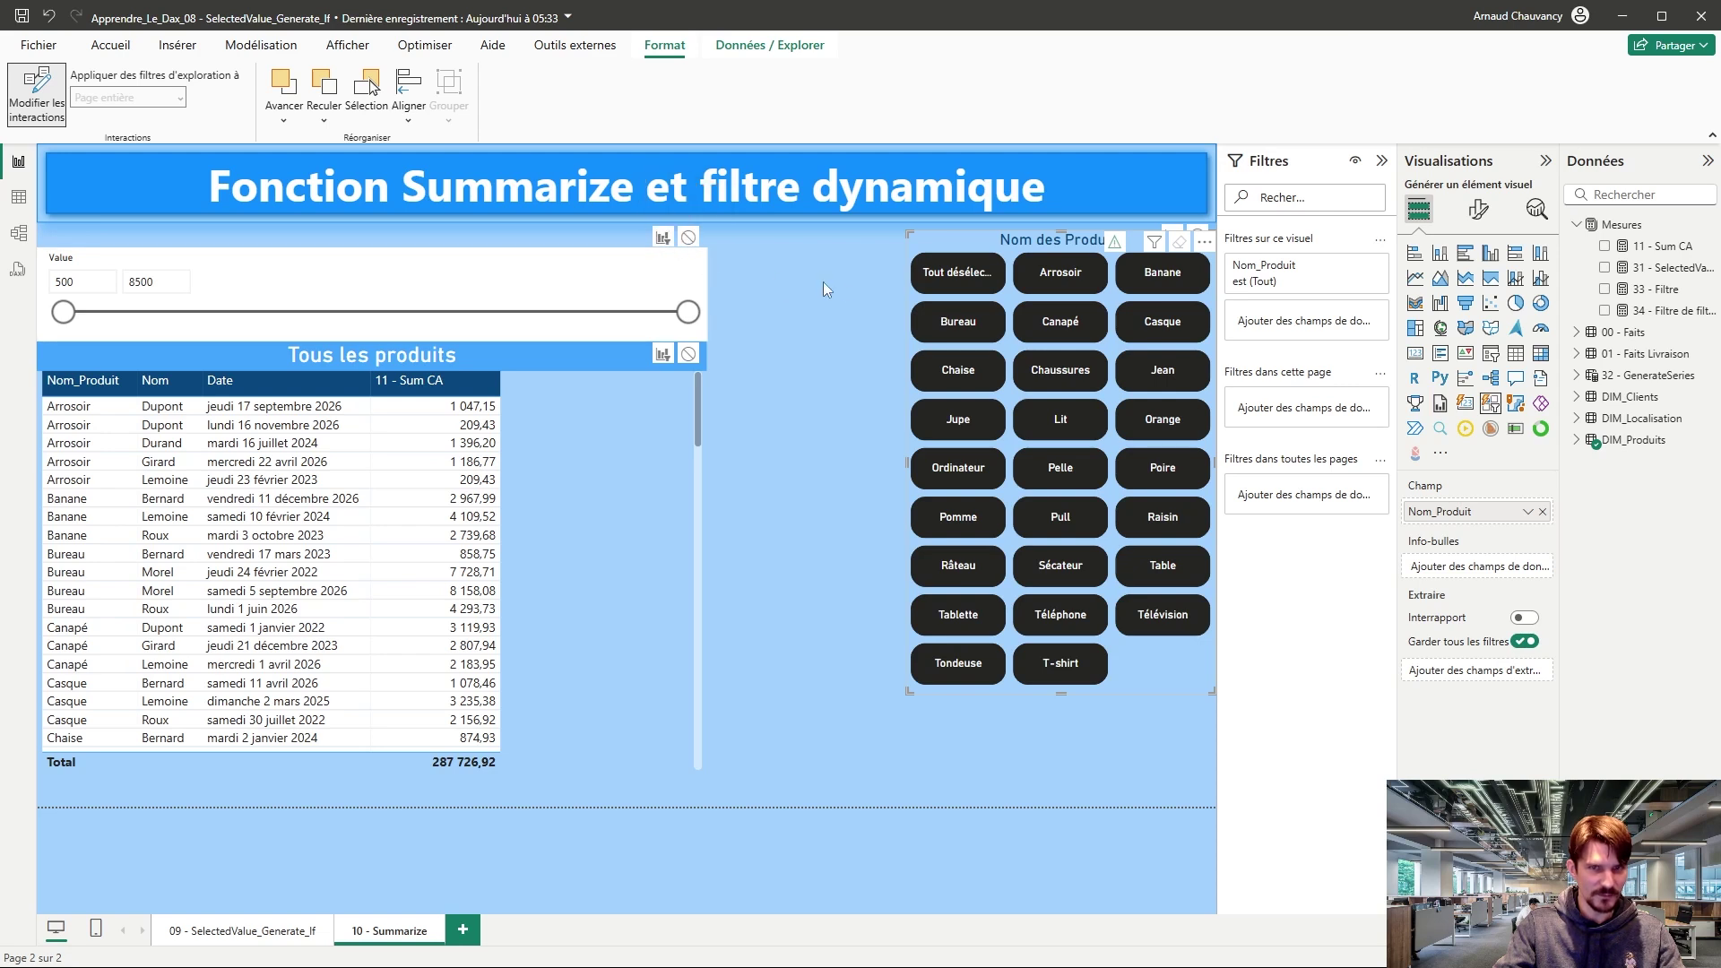
{"action": "left_click", "coordinate": [834, 260]}
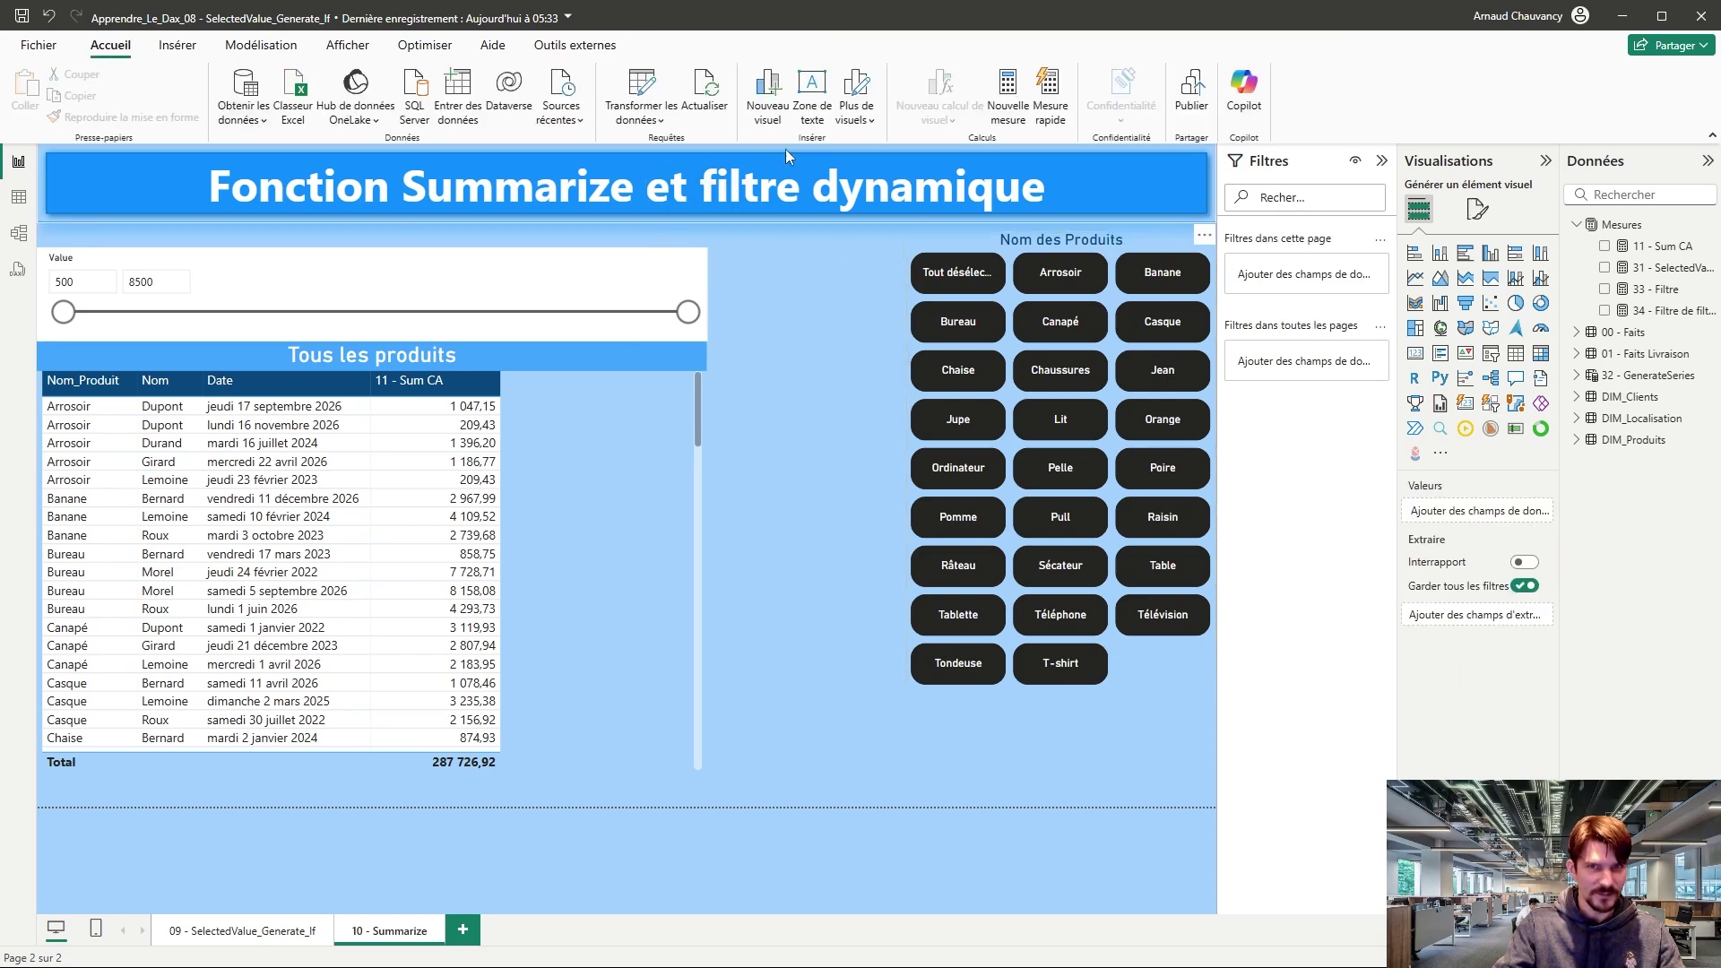
{"action": "left_click", "coordinate": [951, 243]}
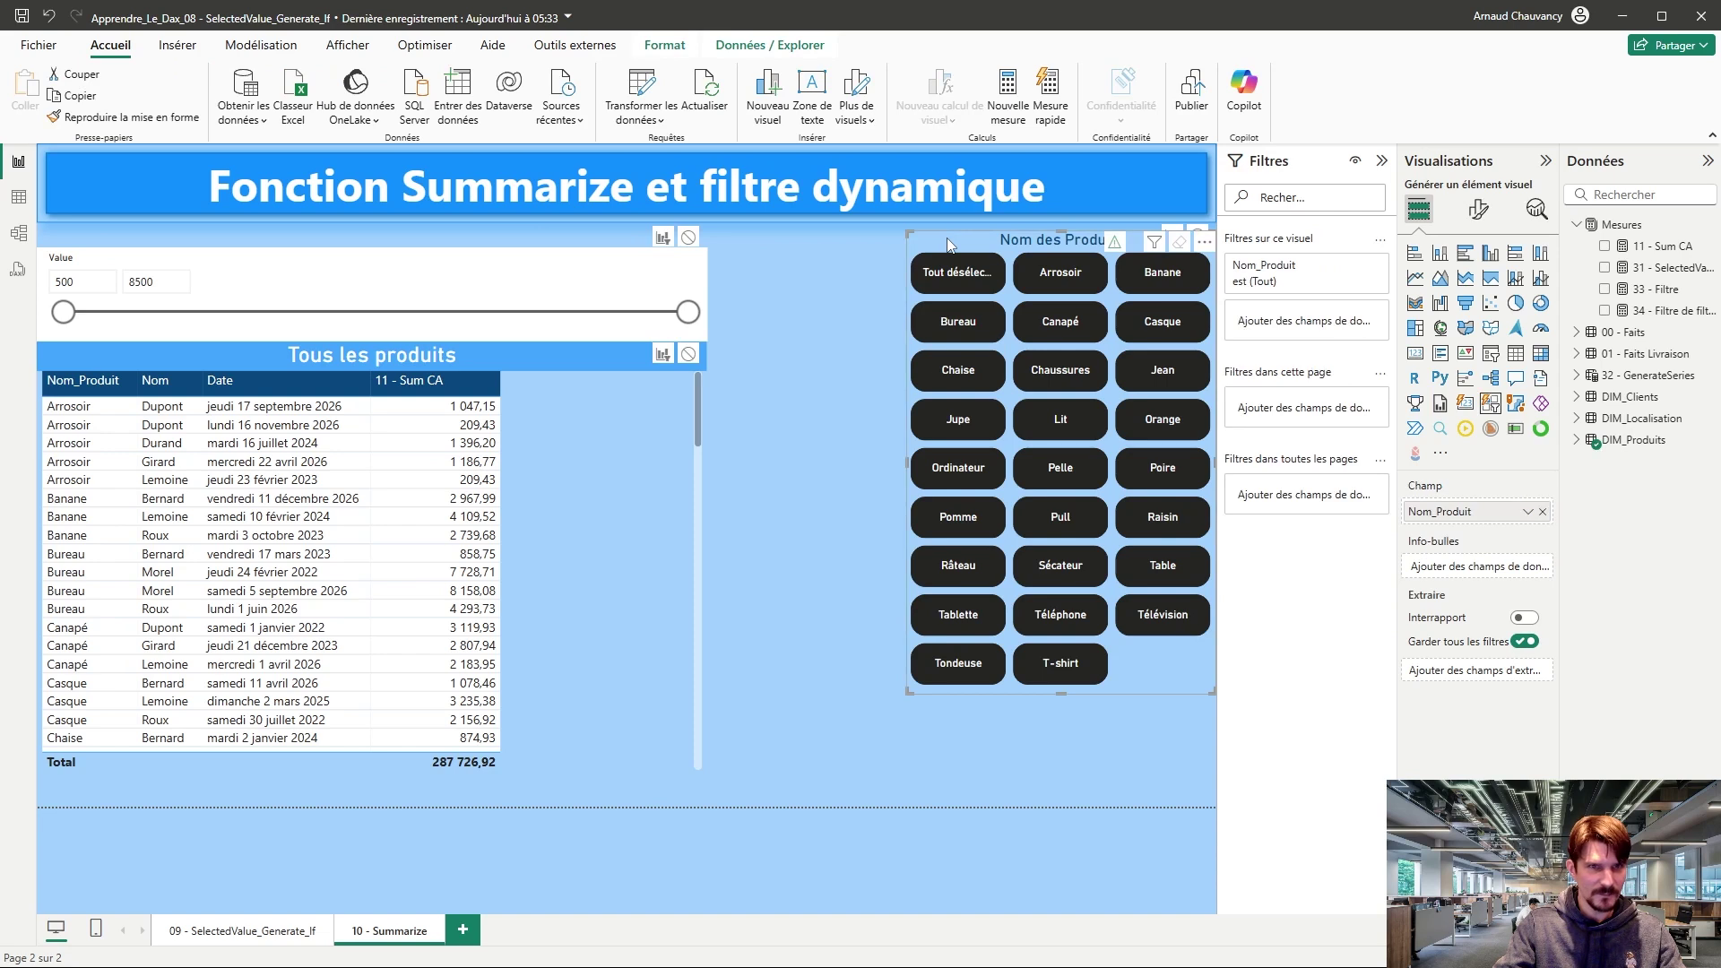
{"action": "left_click", "coordinate": [665, 45]}
{"action": "left_click", "coordinate": [55, 93]}
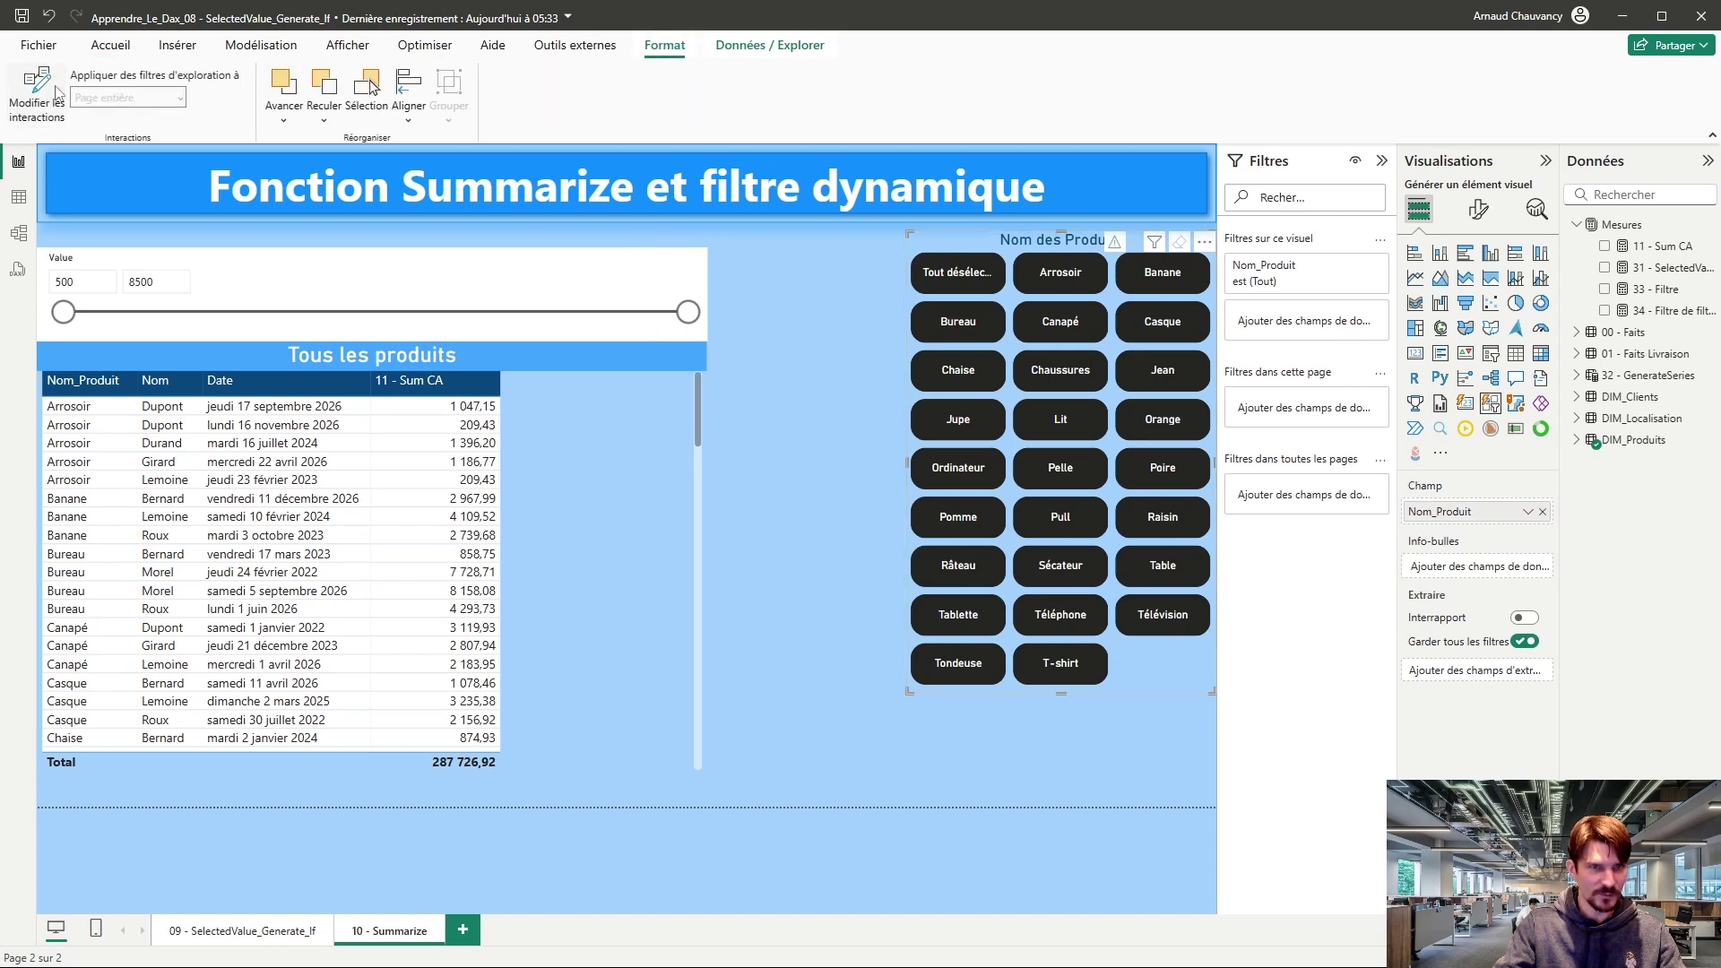
Step: Check the Value slicer's range for Bureau, Chaise, Jupe, Ordinateur and Tondeuse in turn, and for all products selected
{"action": "left_click", "coordinate": [958, 271]}
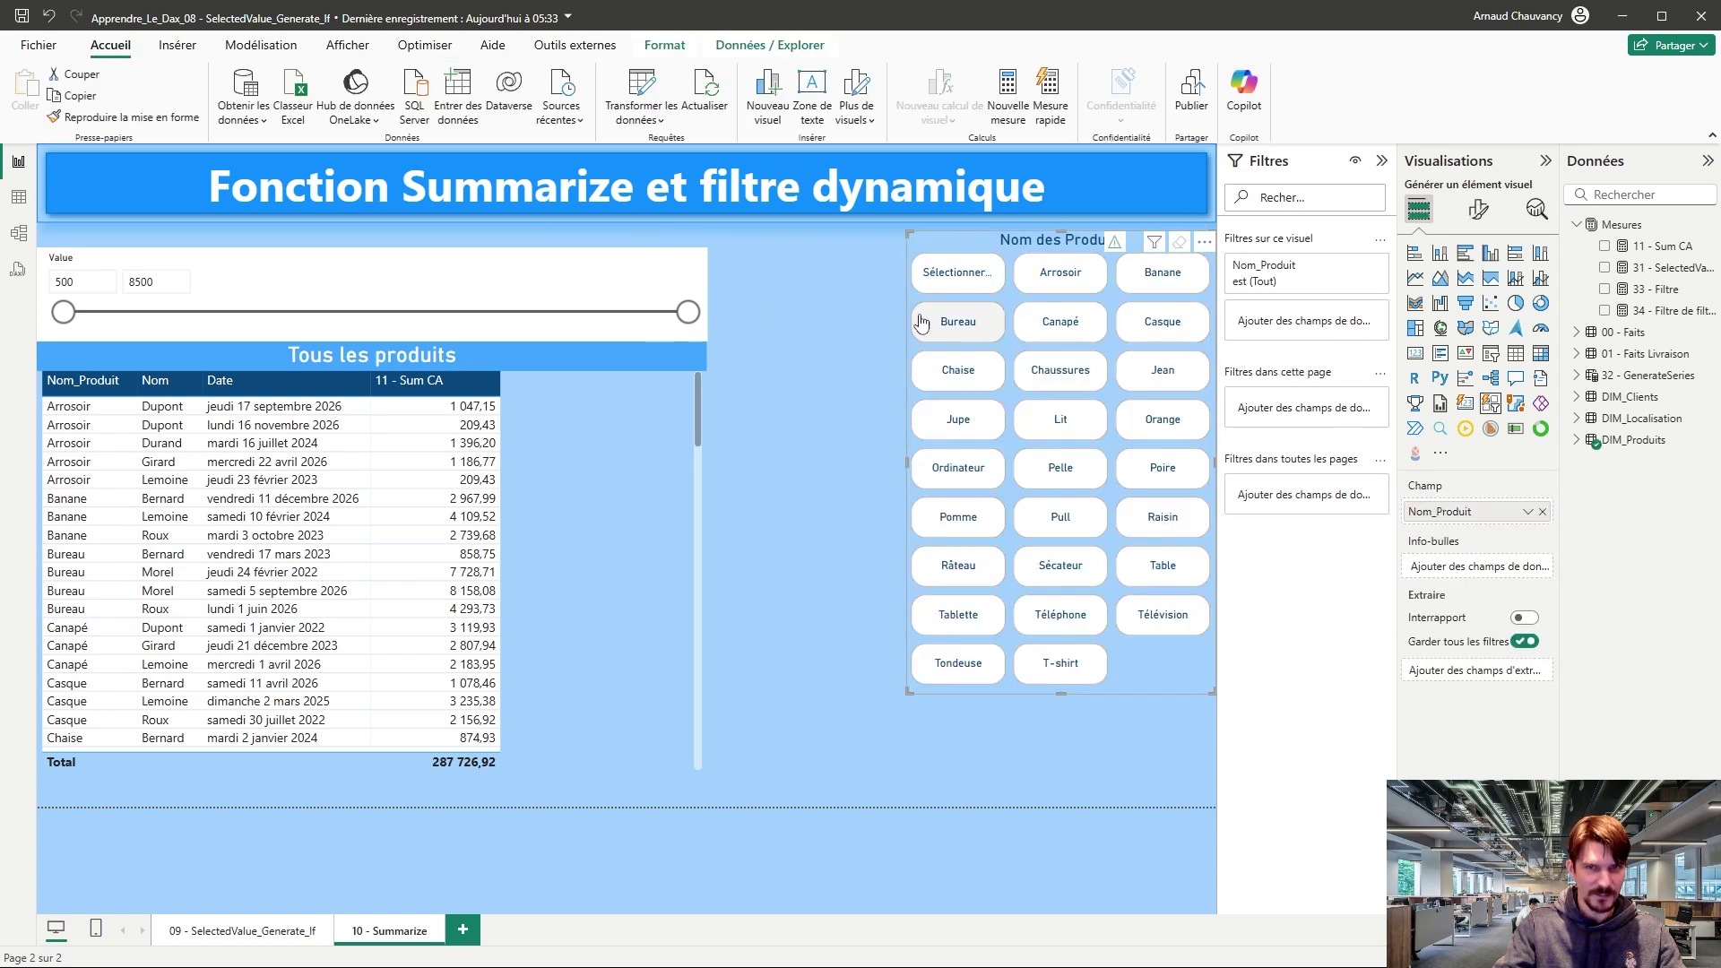
{"action": "left_click", "coordinate": [923, 323]}
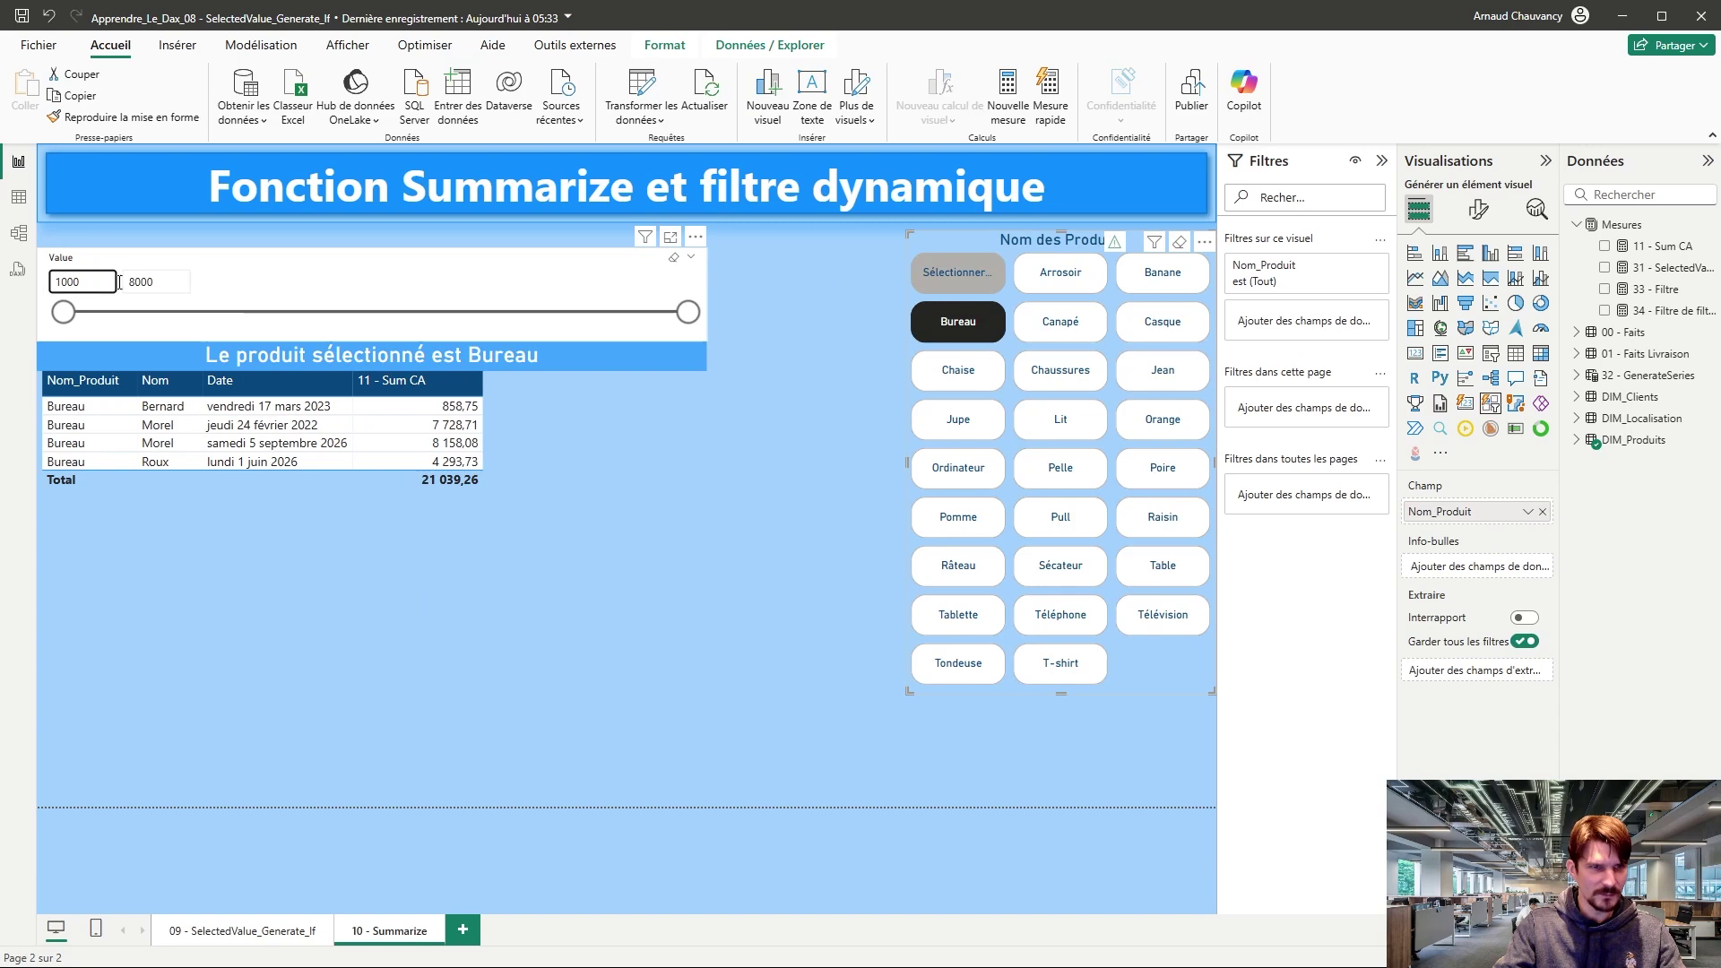
{"action": "left_click", "coordinate": [958, 370]}
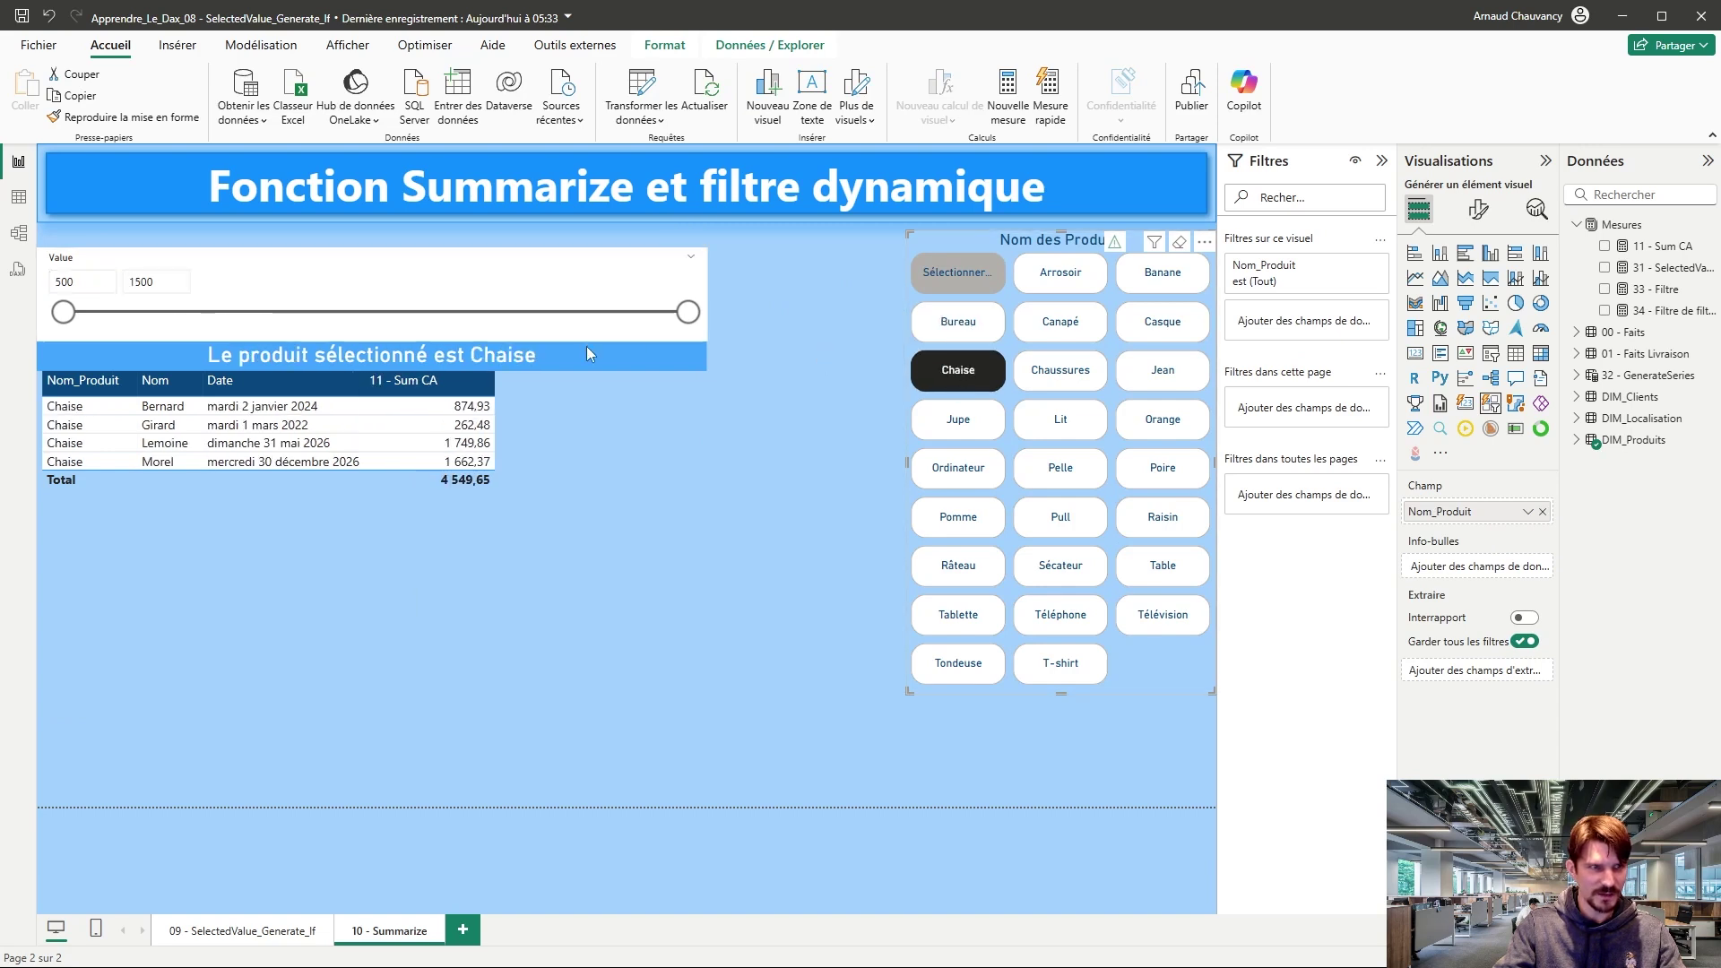
{"action": "left_click", "coordinate": [952, 420]}
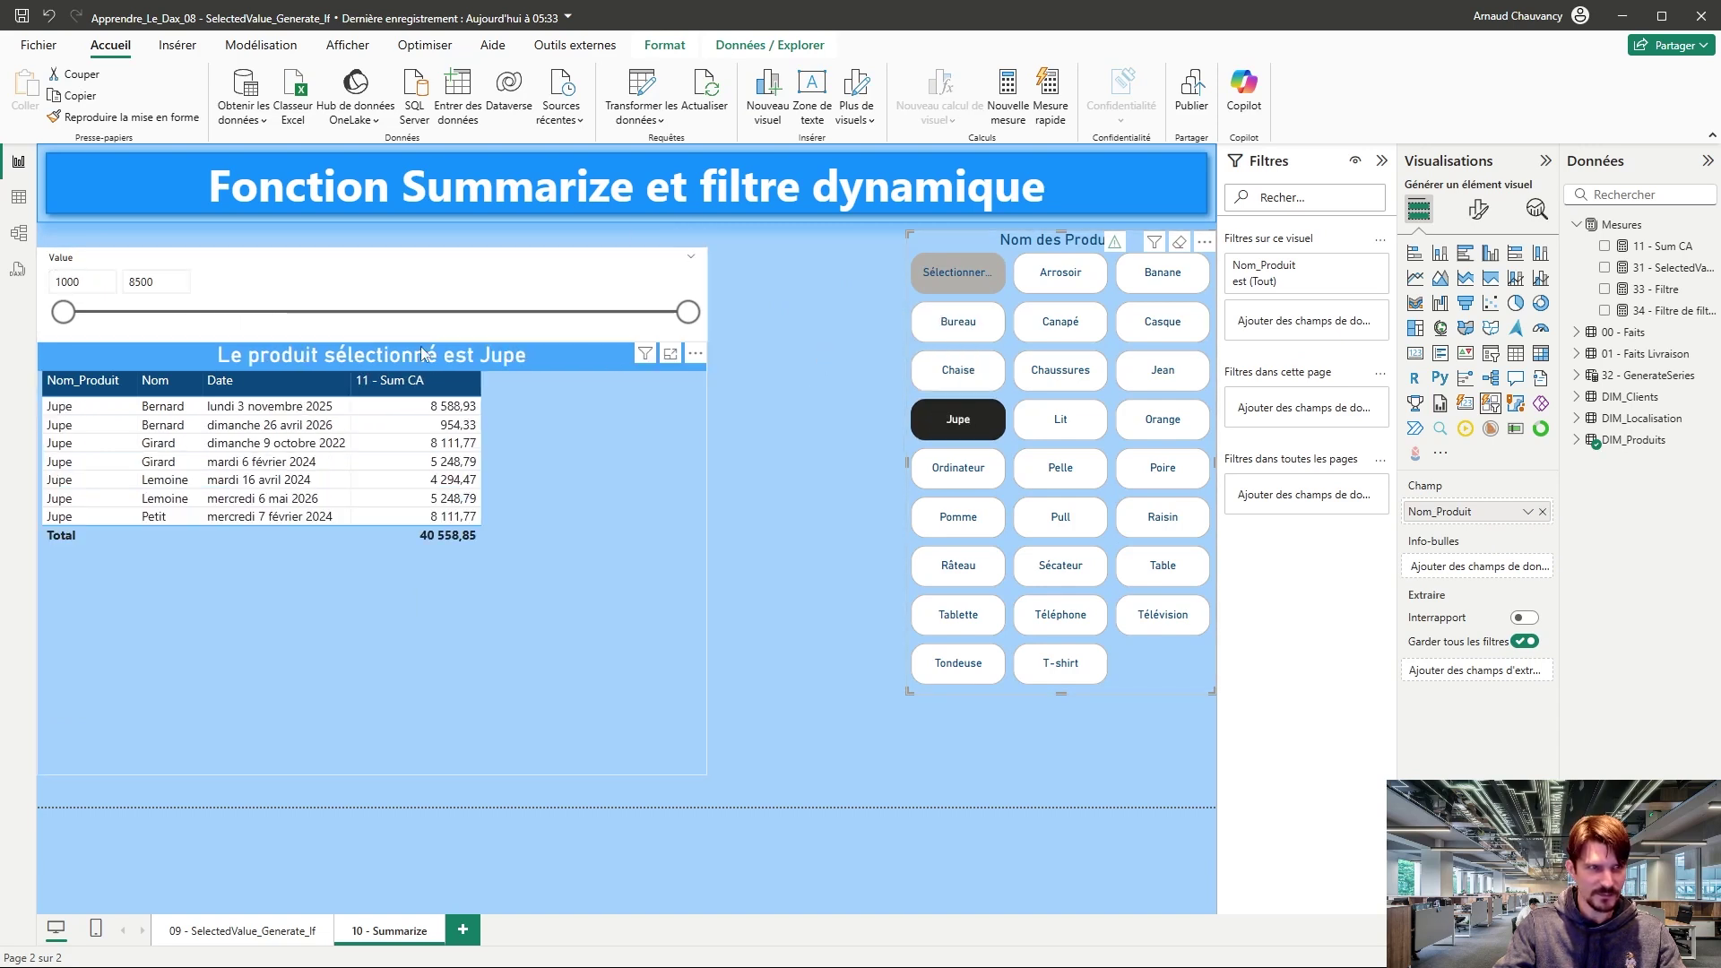
{"action": "left_click", "coordinate": [972, 476]}
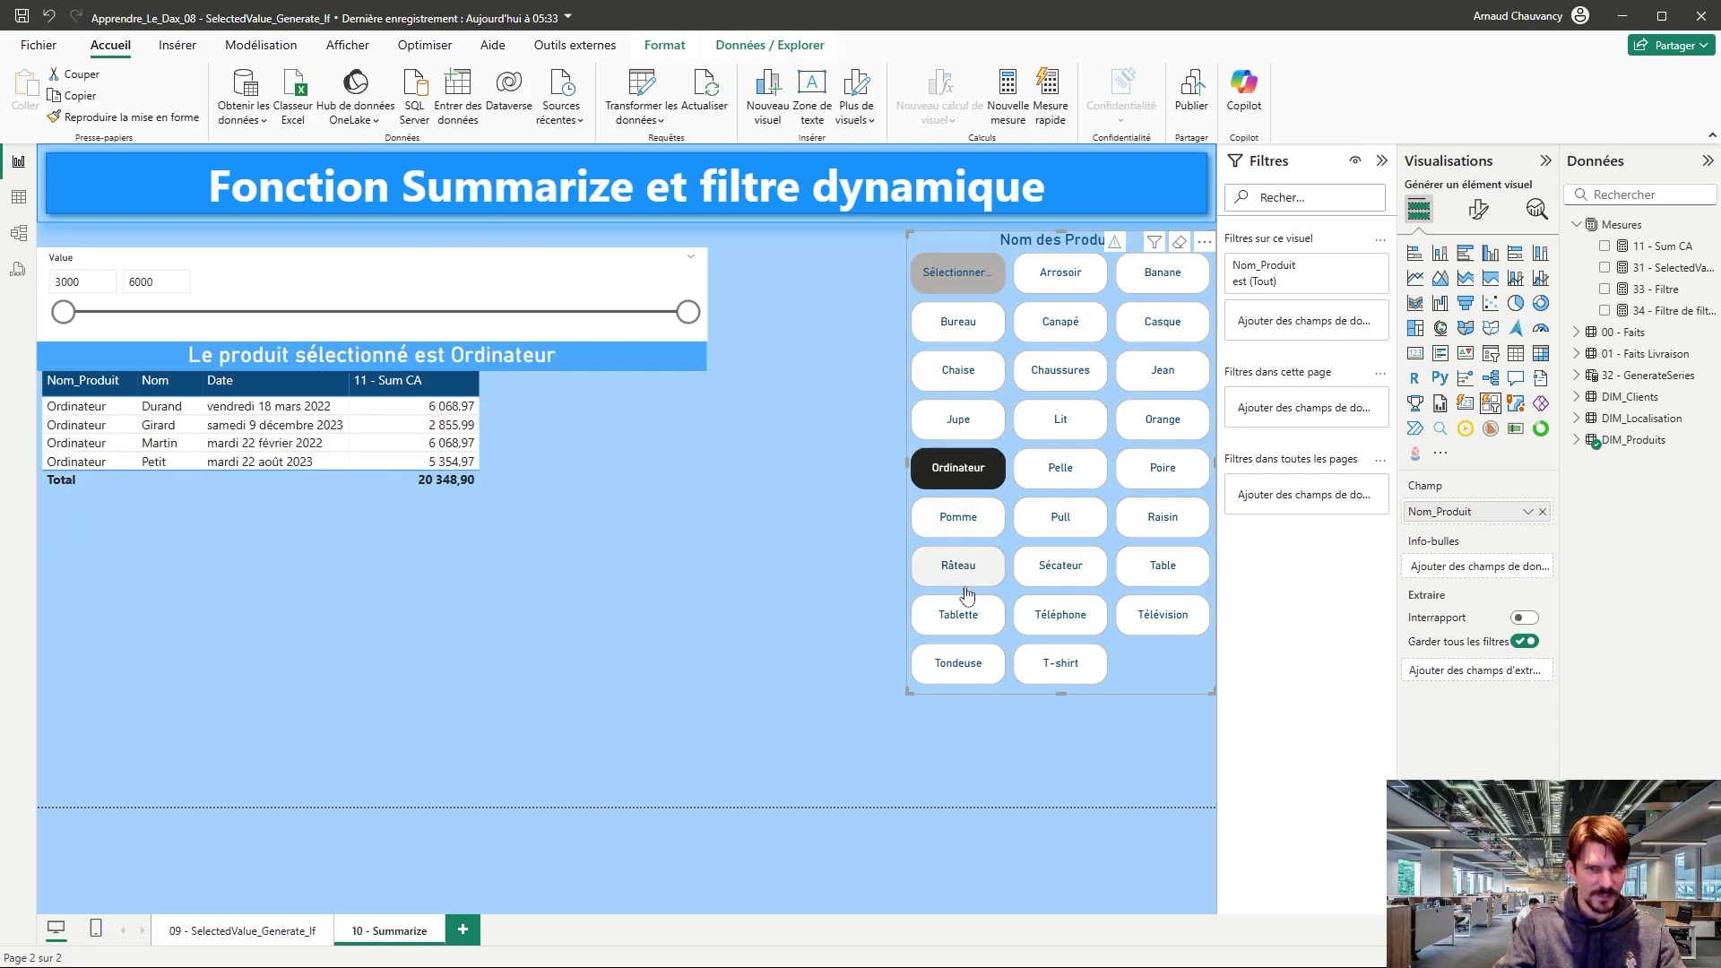
{"action": "left_click", "coordinate": [966, 672]}
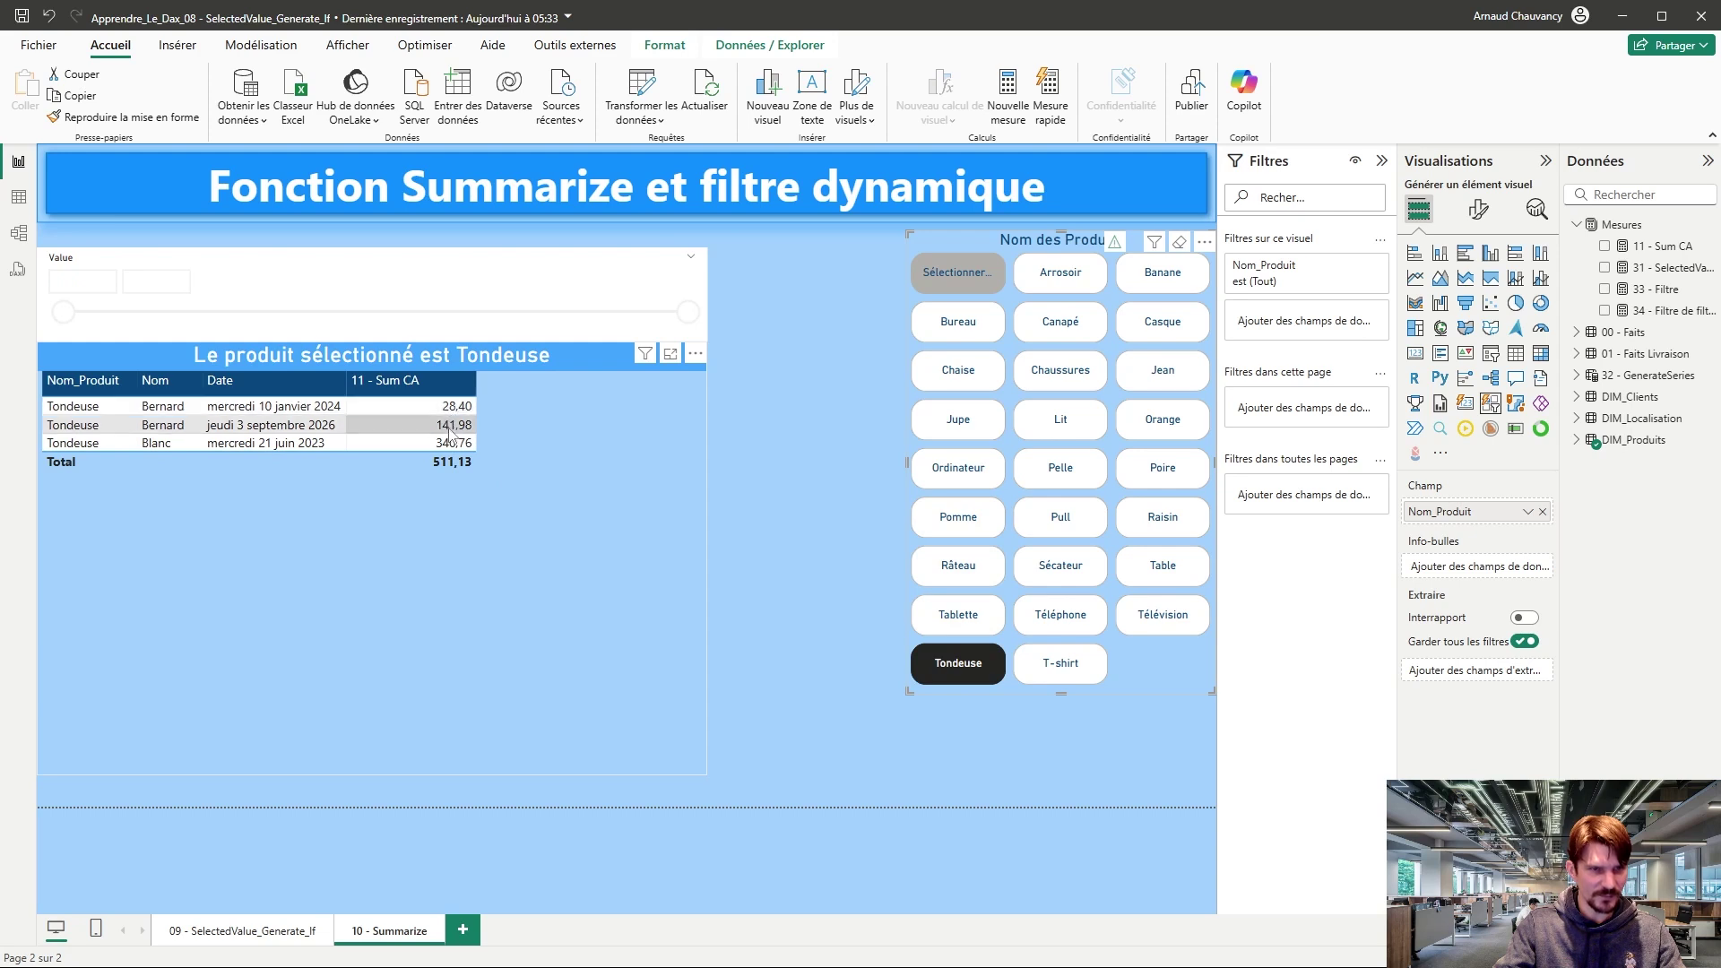
{"action": "left_click", "coordinate": [955, 668]}
{"action": "left_click", "coordinate": [952, 277]}
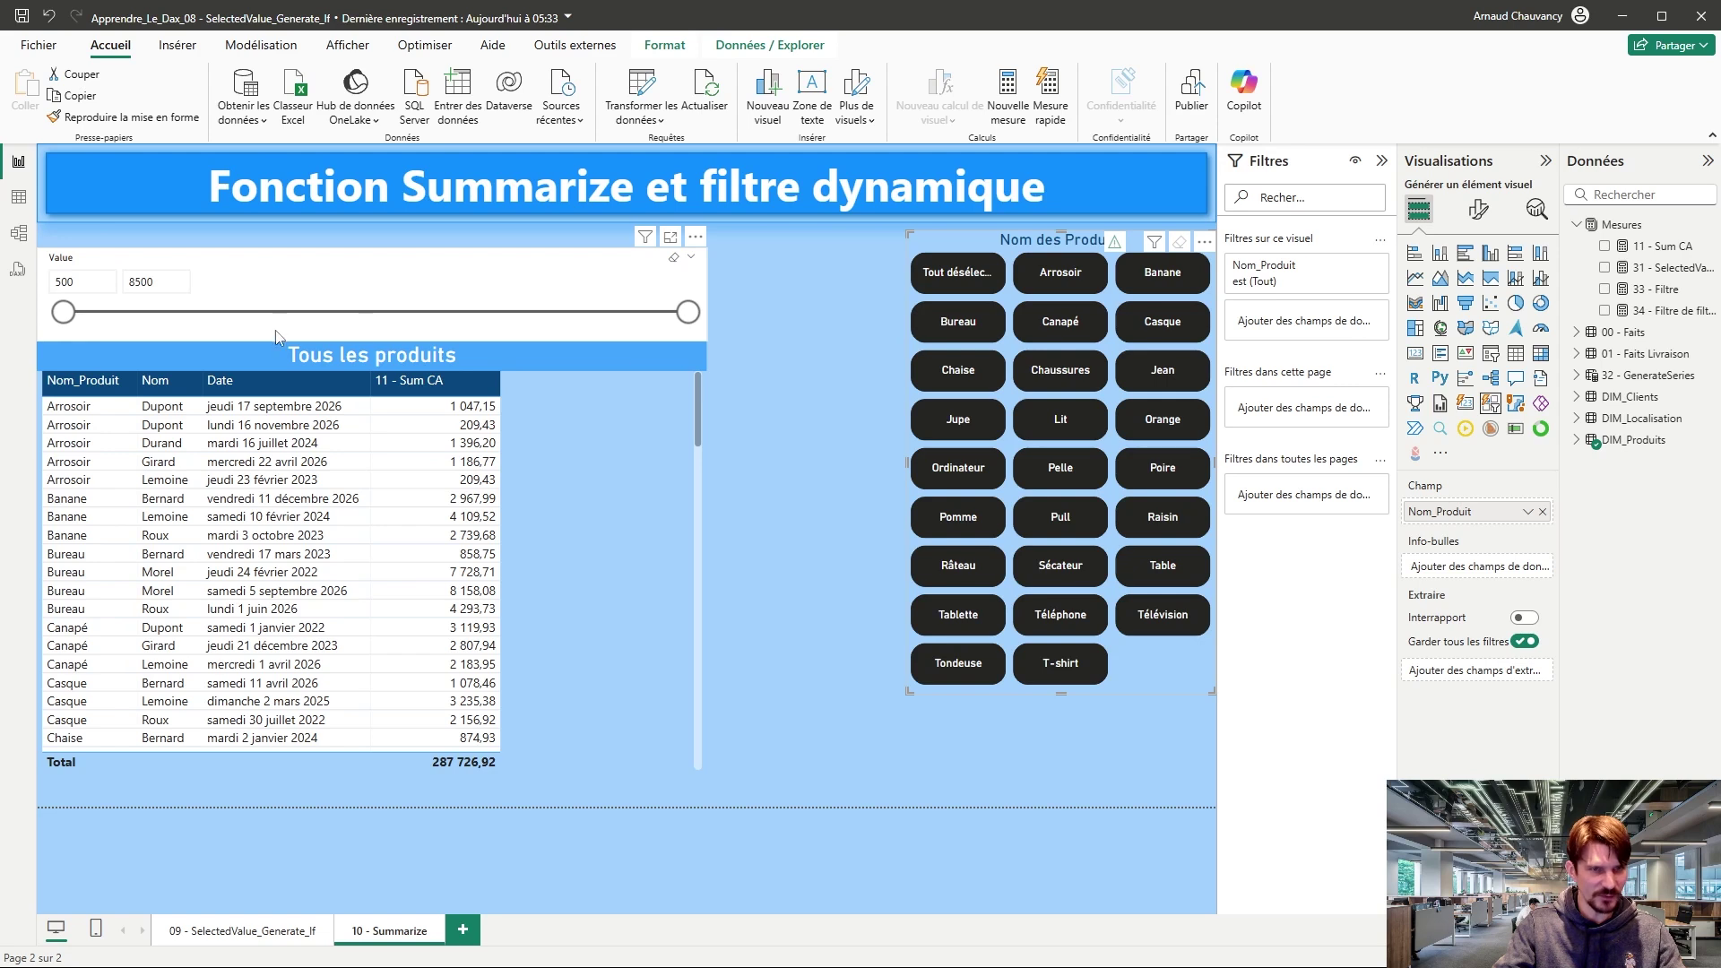
{"action": "left_click", "coordinate": [81, 280]}
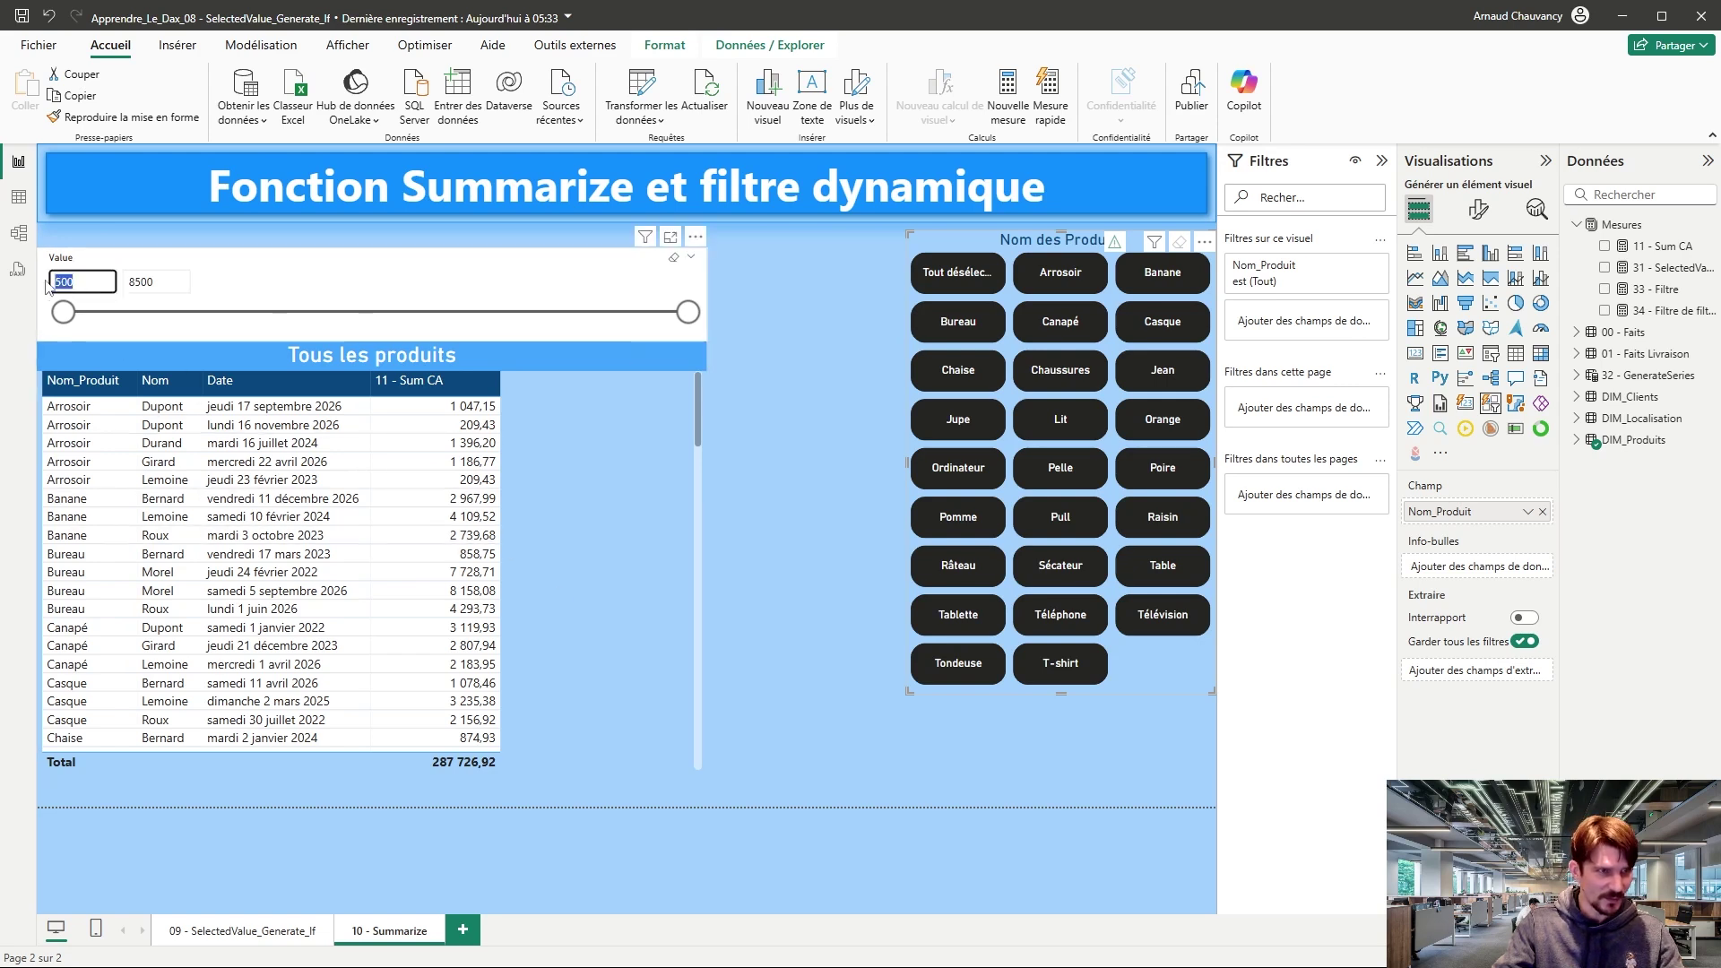
{"action": "left_click", "coordinate": [798, 334]}
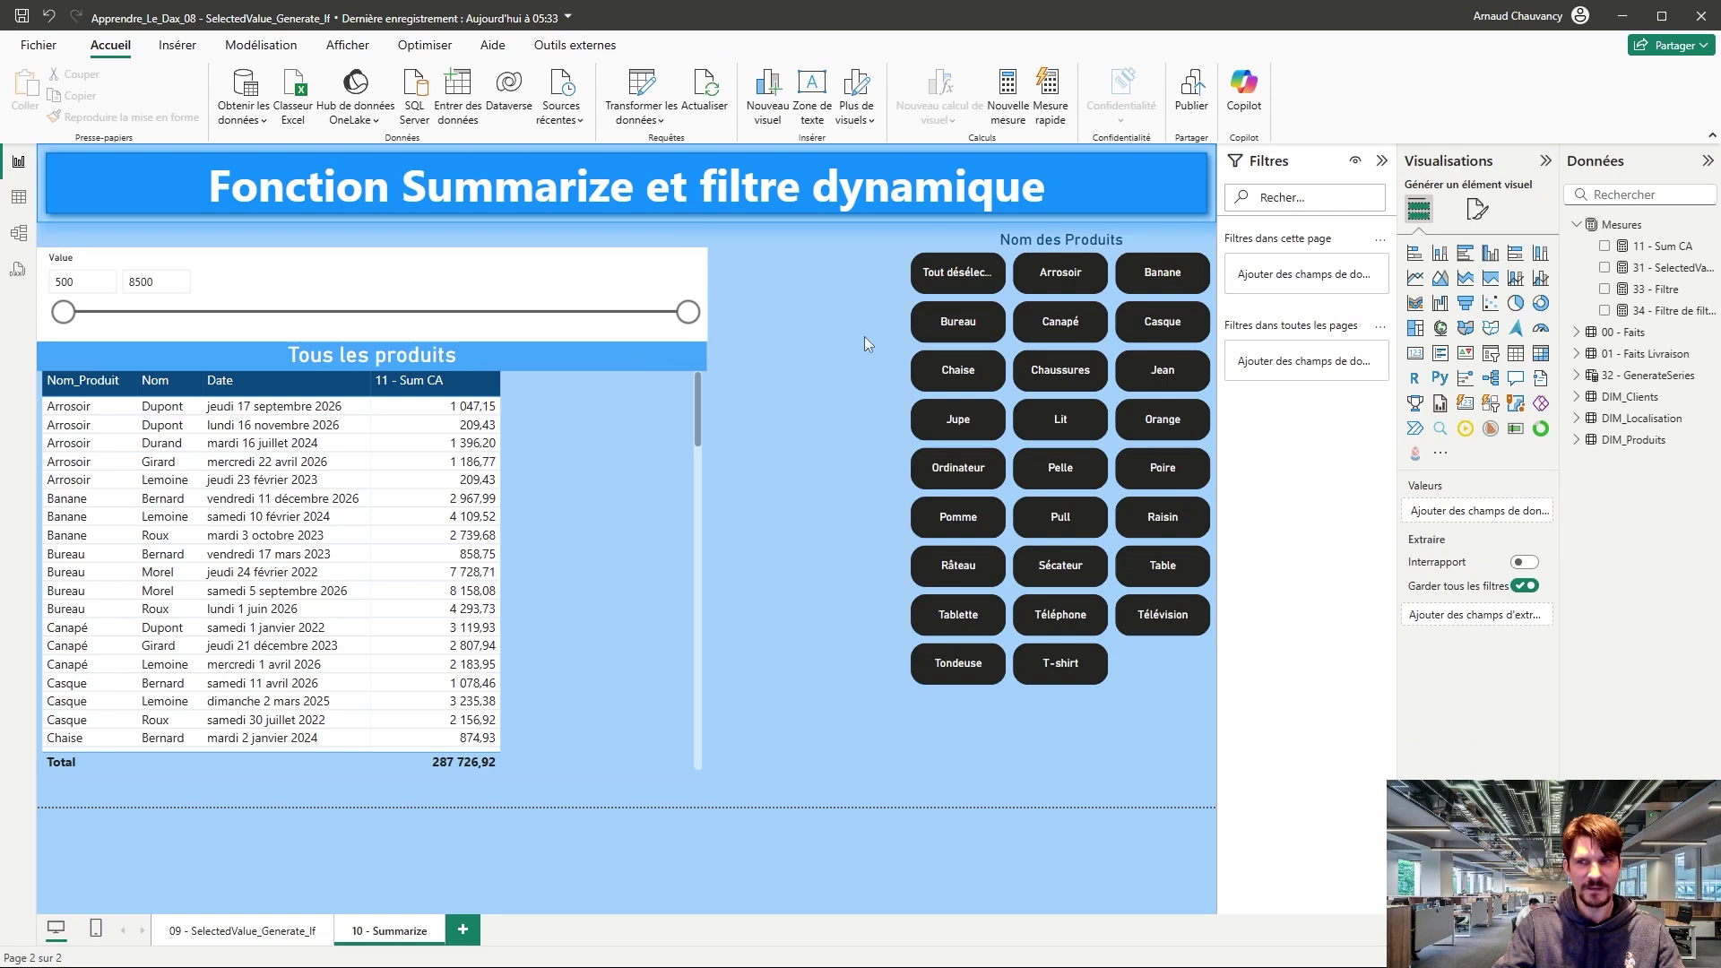
Step: In the 34 - Filtre de filtre formula, remove the IF's false result 0 and closing parenthesis, leaving a new line after 1
{"action": "left_click", "coordinate": [1666, 310]}
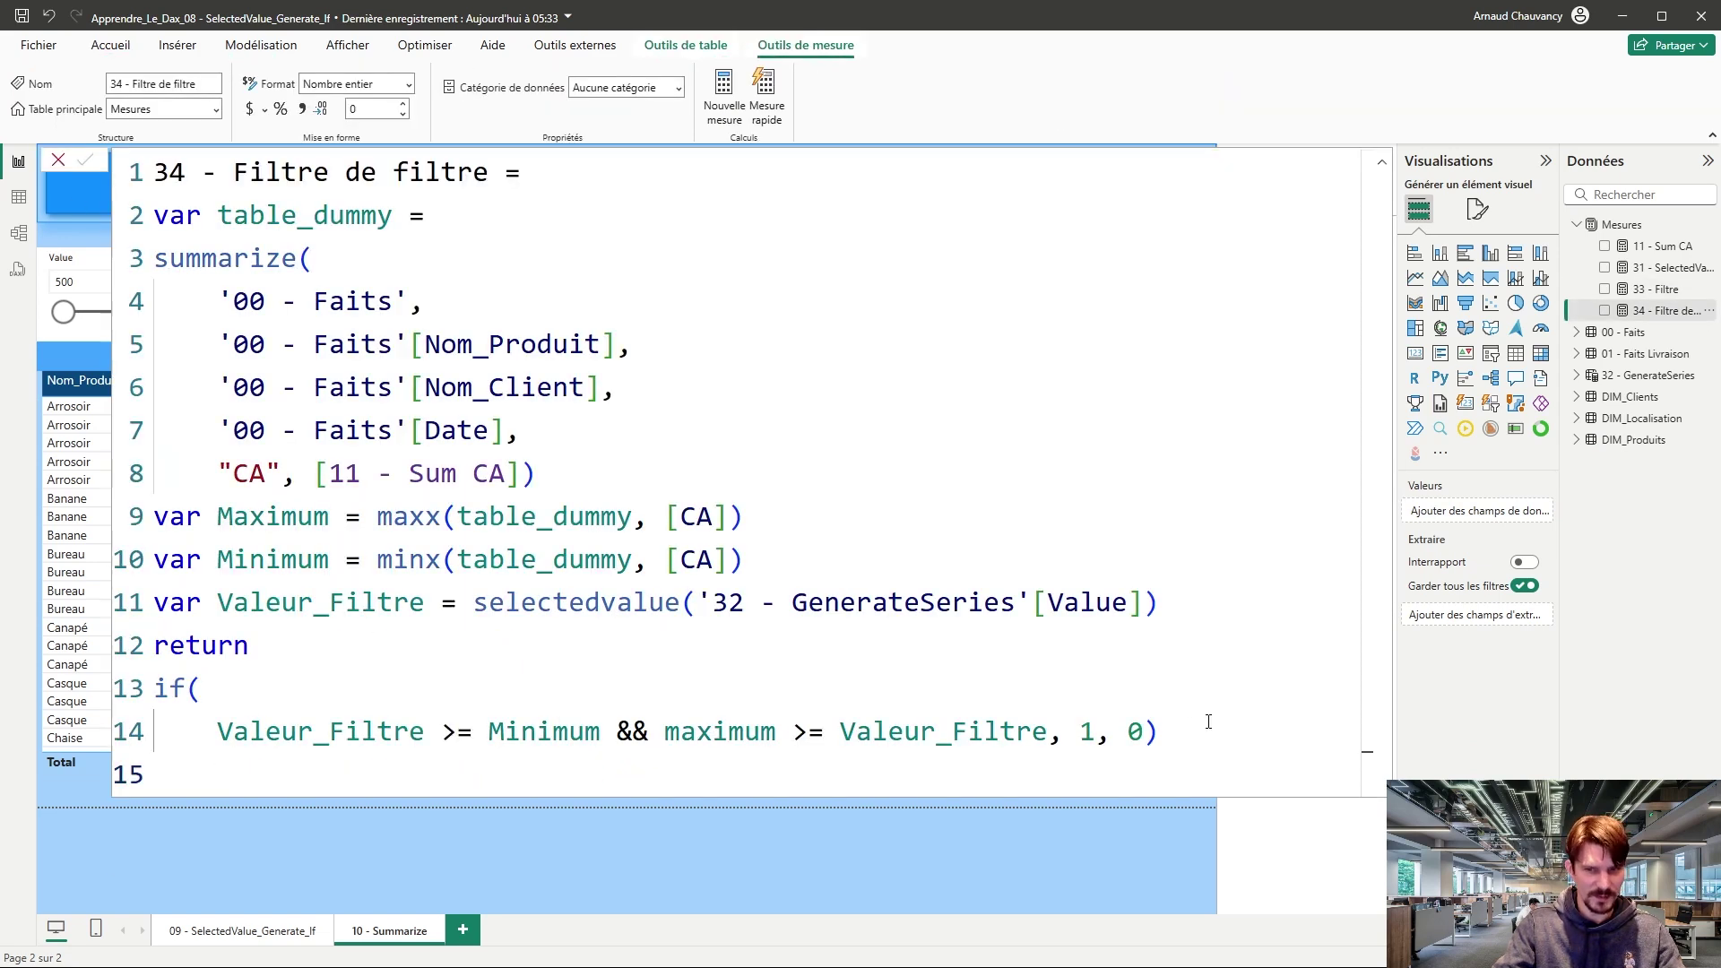
{"action": "left_click", "coordinate": [1126, 724]}
{"action": "key", "text": "shift+Return"}
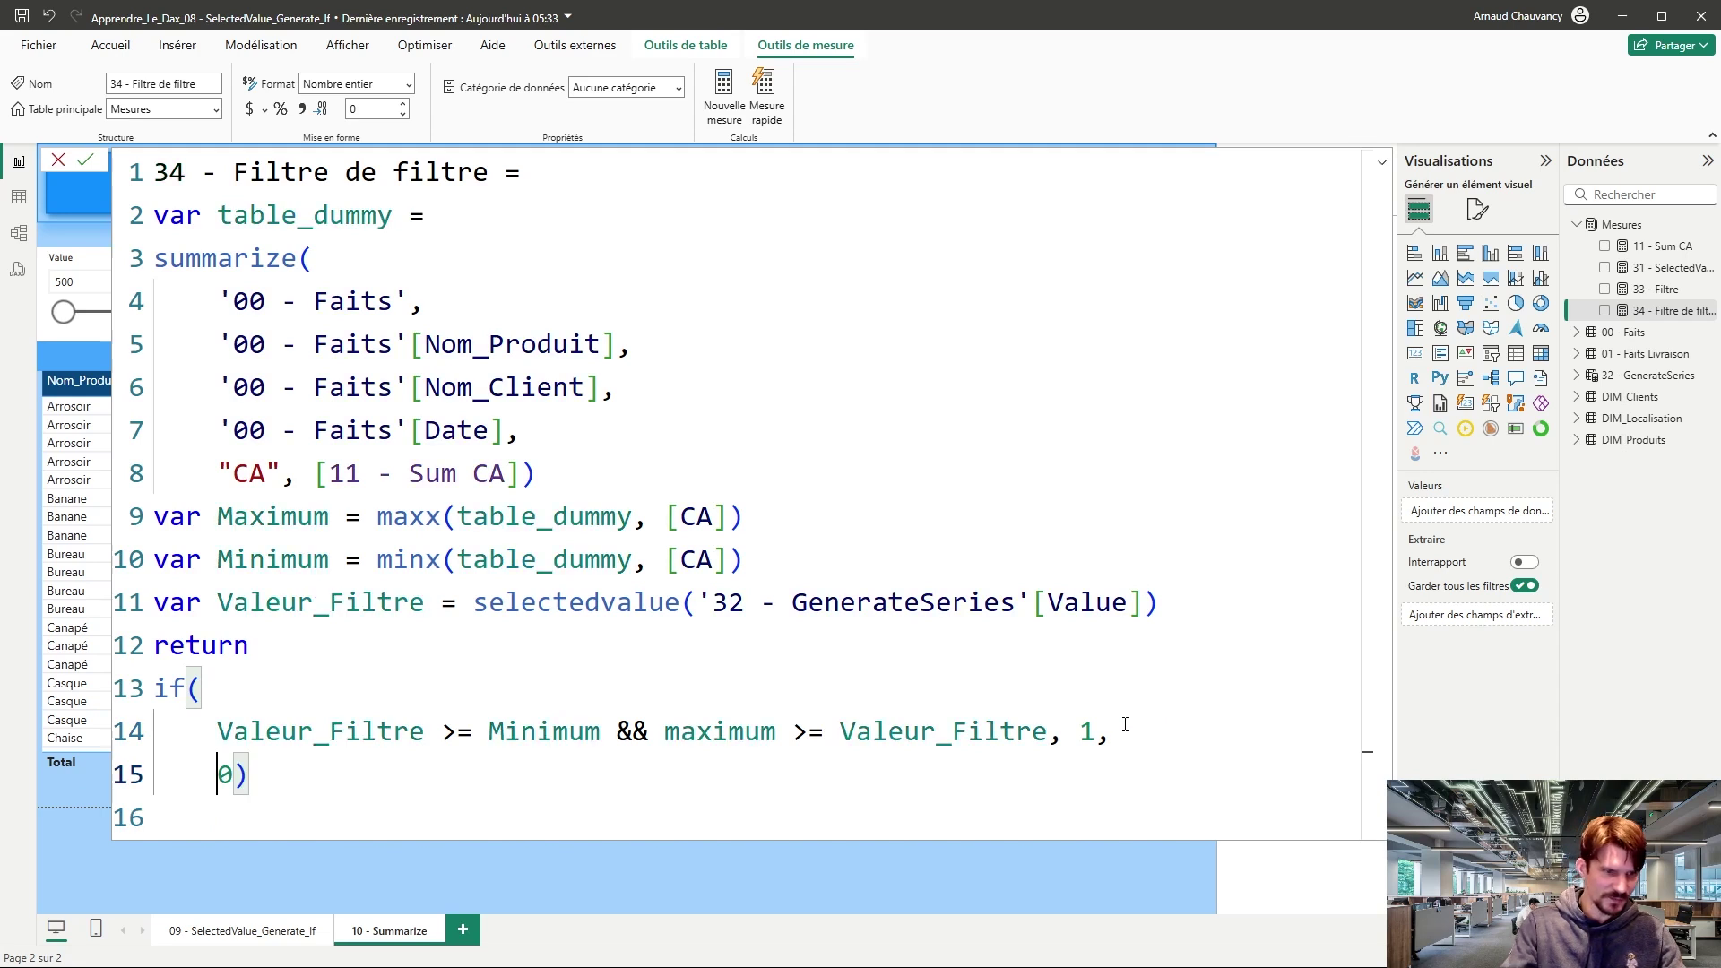
{"action": "key", "text": "Delete"}
{"action": "key", "text": "Delete"}
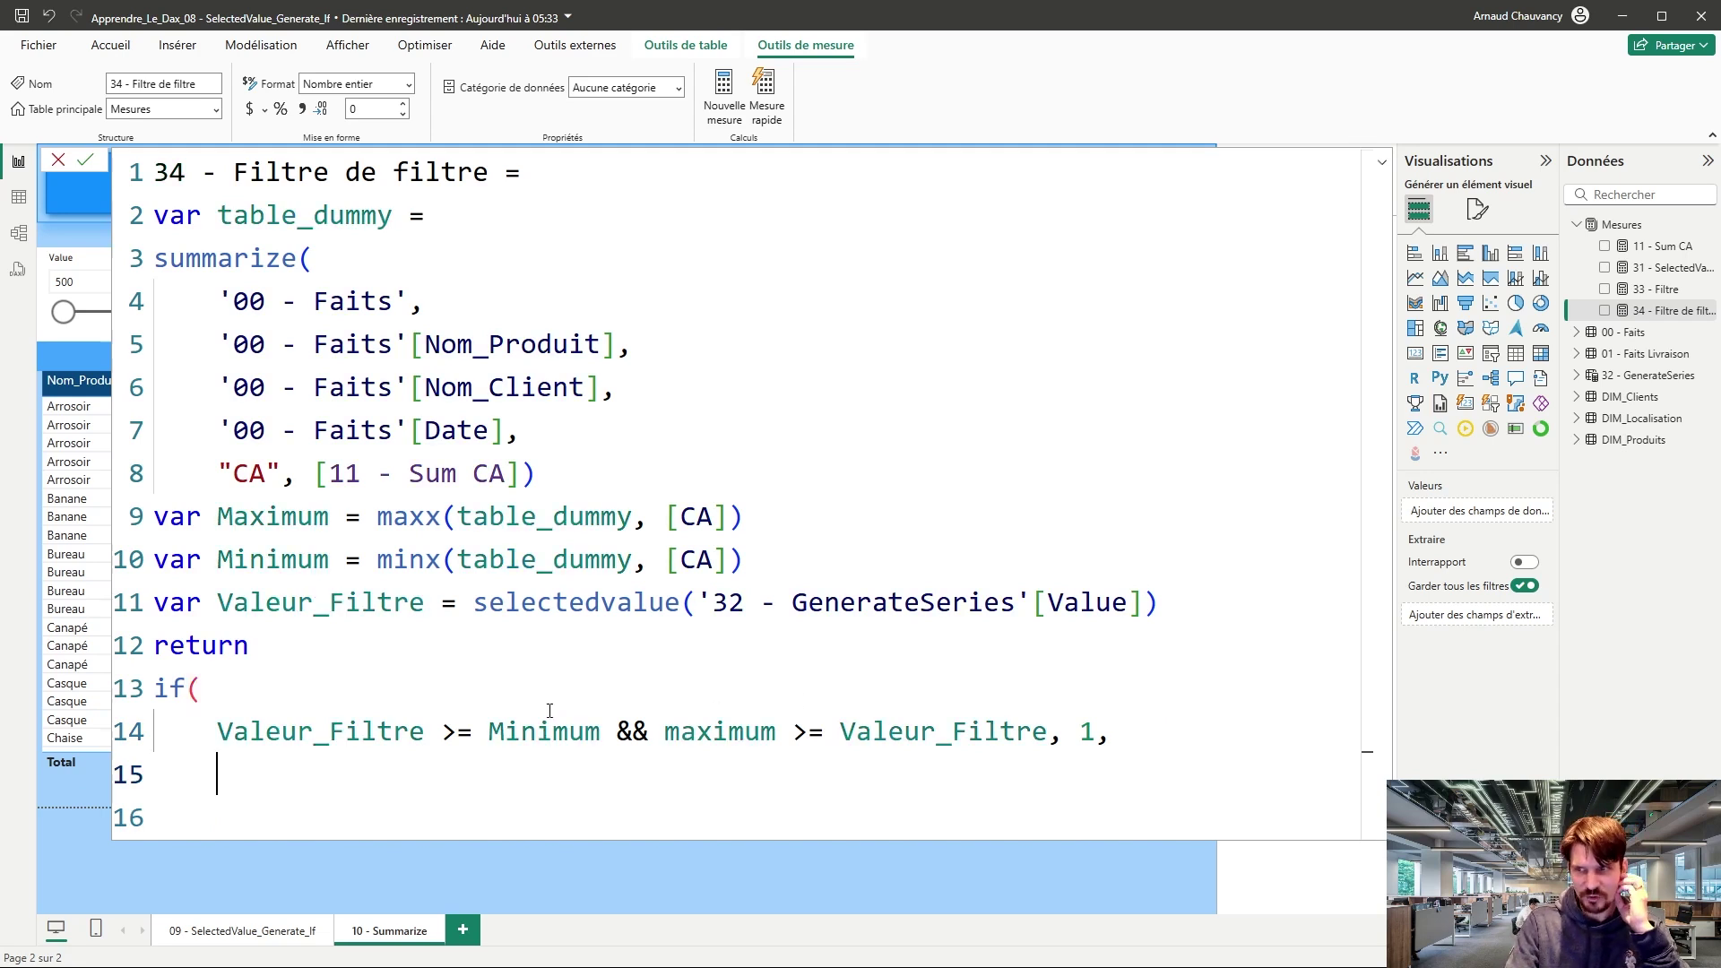
Step: Start a nested IF as the false result of the 34 - Filtre de filtre formula, testing Valeur_Filtre <=Minimum
{"action": "type", "text": "if"}
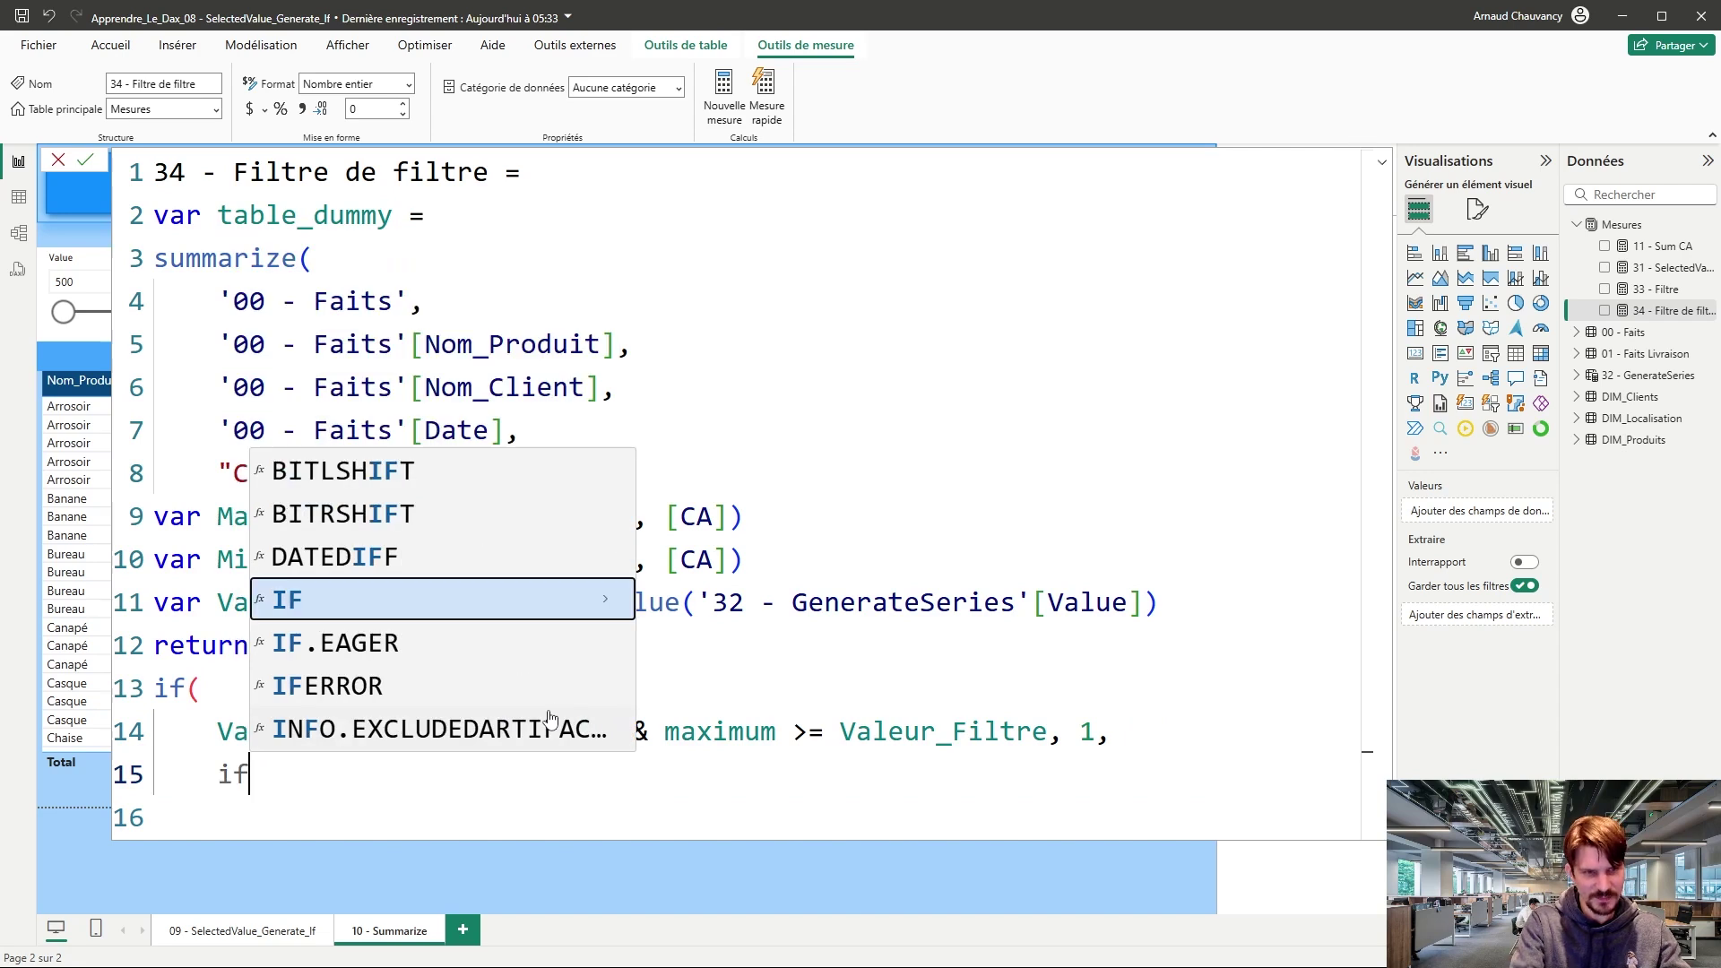
{"action": "type", "text": "(valuer"}
{"action": "key", "text": "BackSpace"}
{"action": "key", "text": "BackSpace"}
{"action": "key", "text": "BackSpace"}
{"action": "type", "text": "eur"}
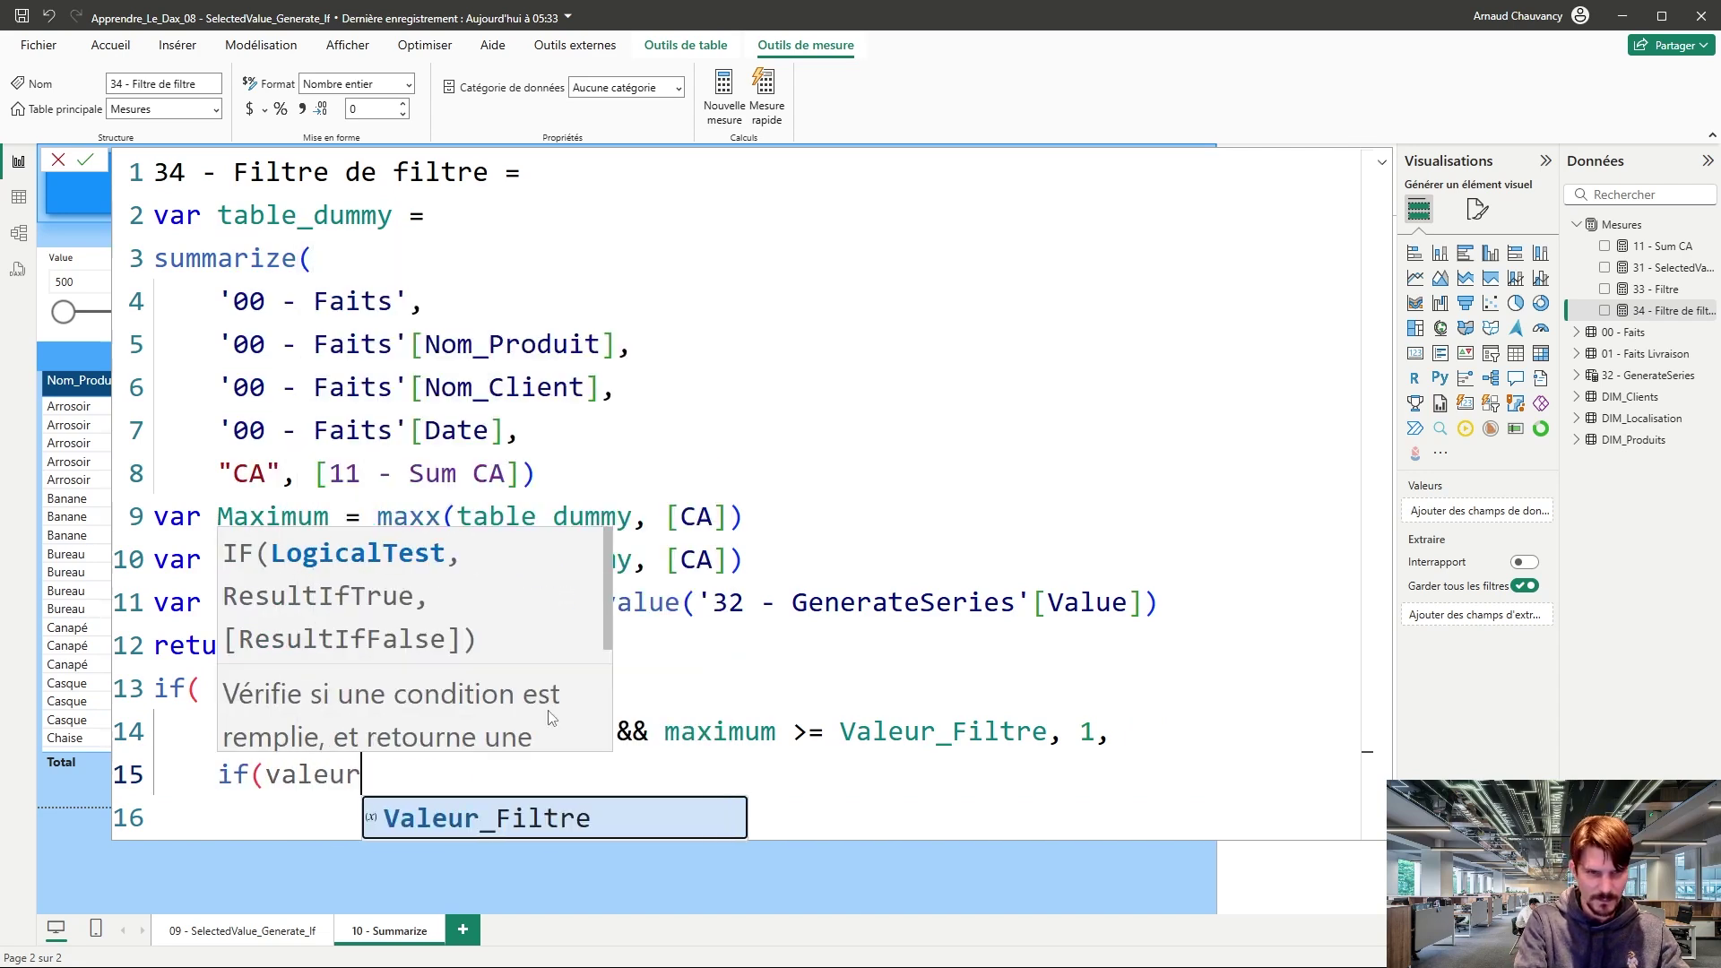
{"action": "key", "text": "Tab"}
{"action": "type", "text": "<"}
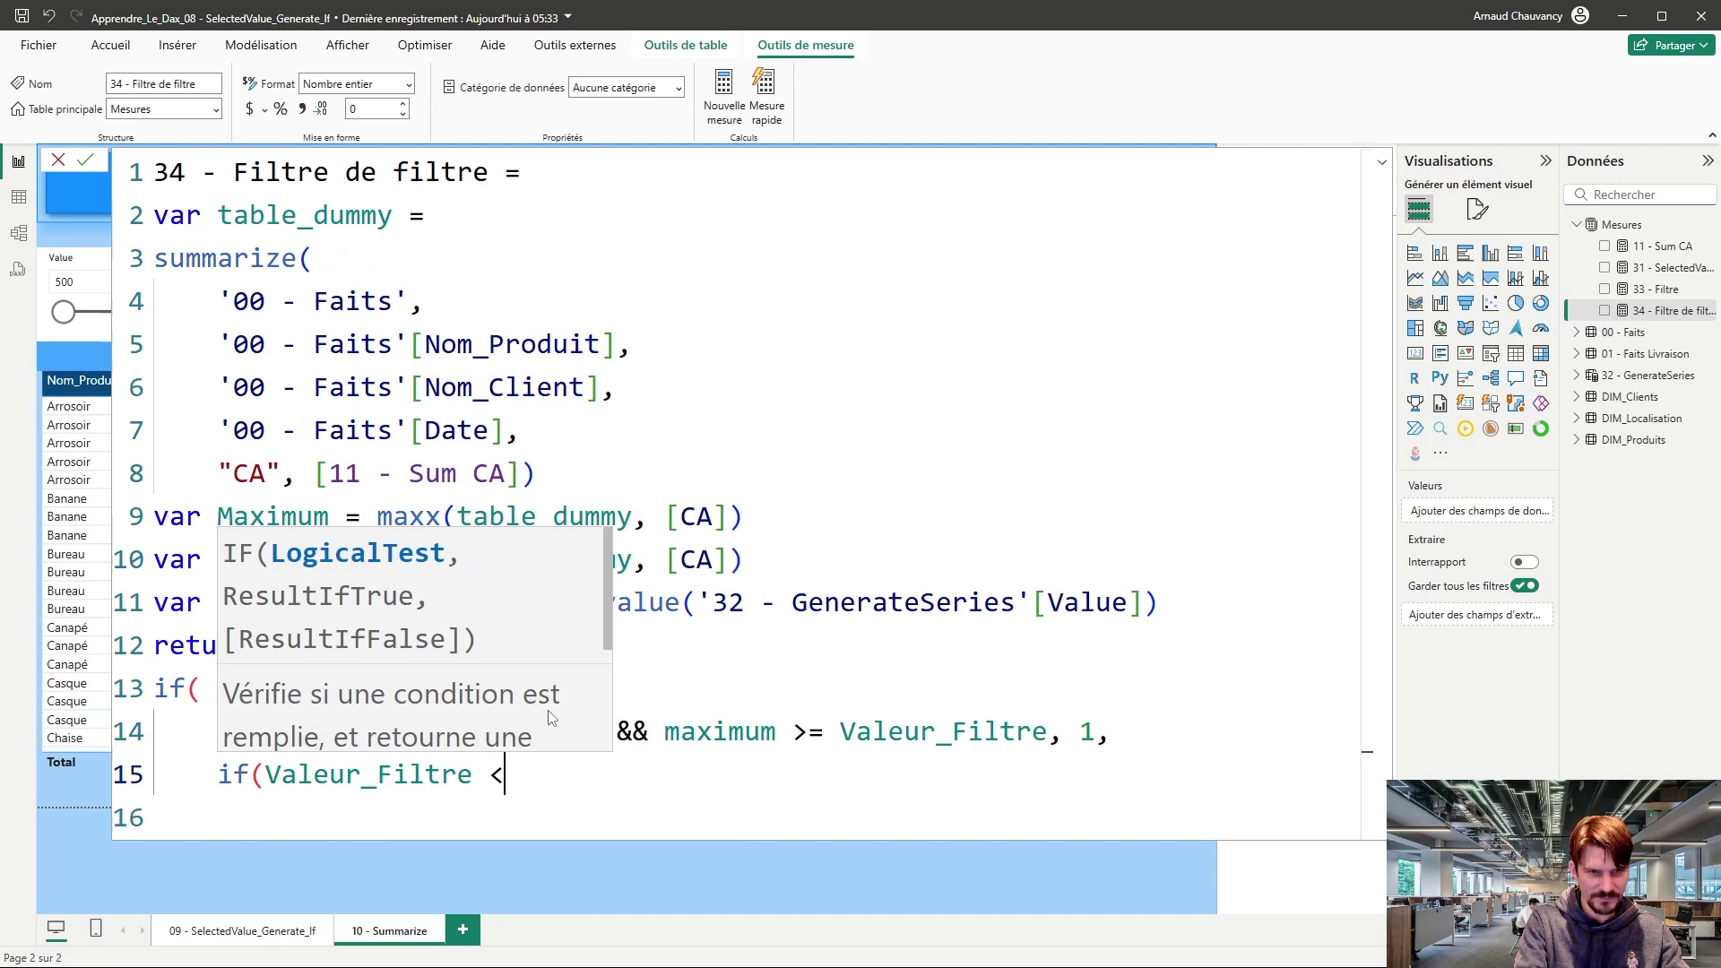
{"action": "type", "text": "=mini"}
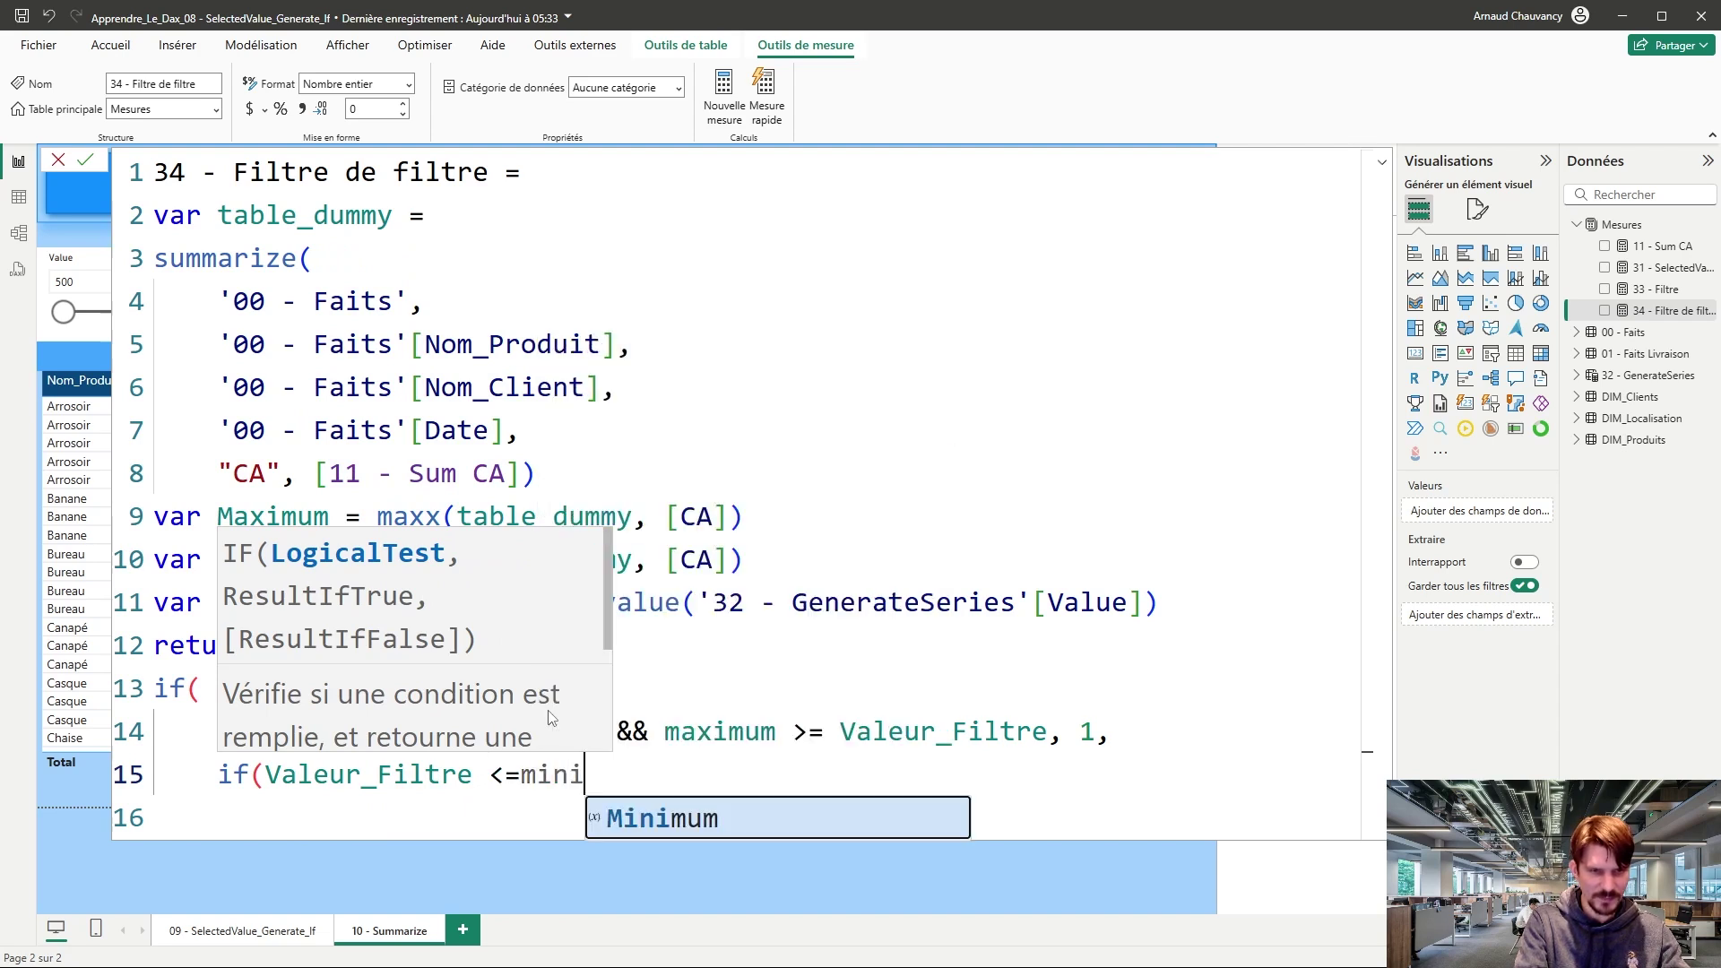
{"action": "key", "text": "Tab"}
Step: Extend the nested IF's test with && Minimum <=500, return 1 or 0, close both IFs and commit the measure
{"action": "type", "text": "&"}
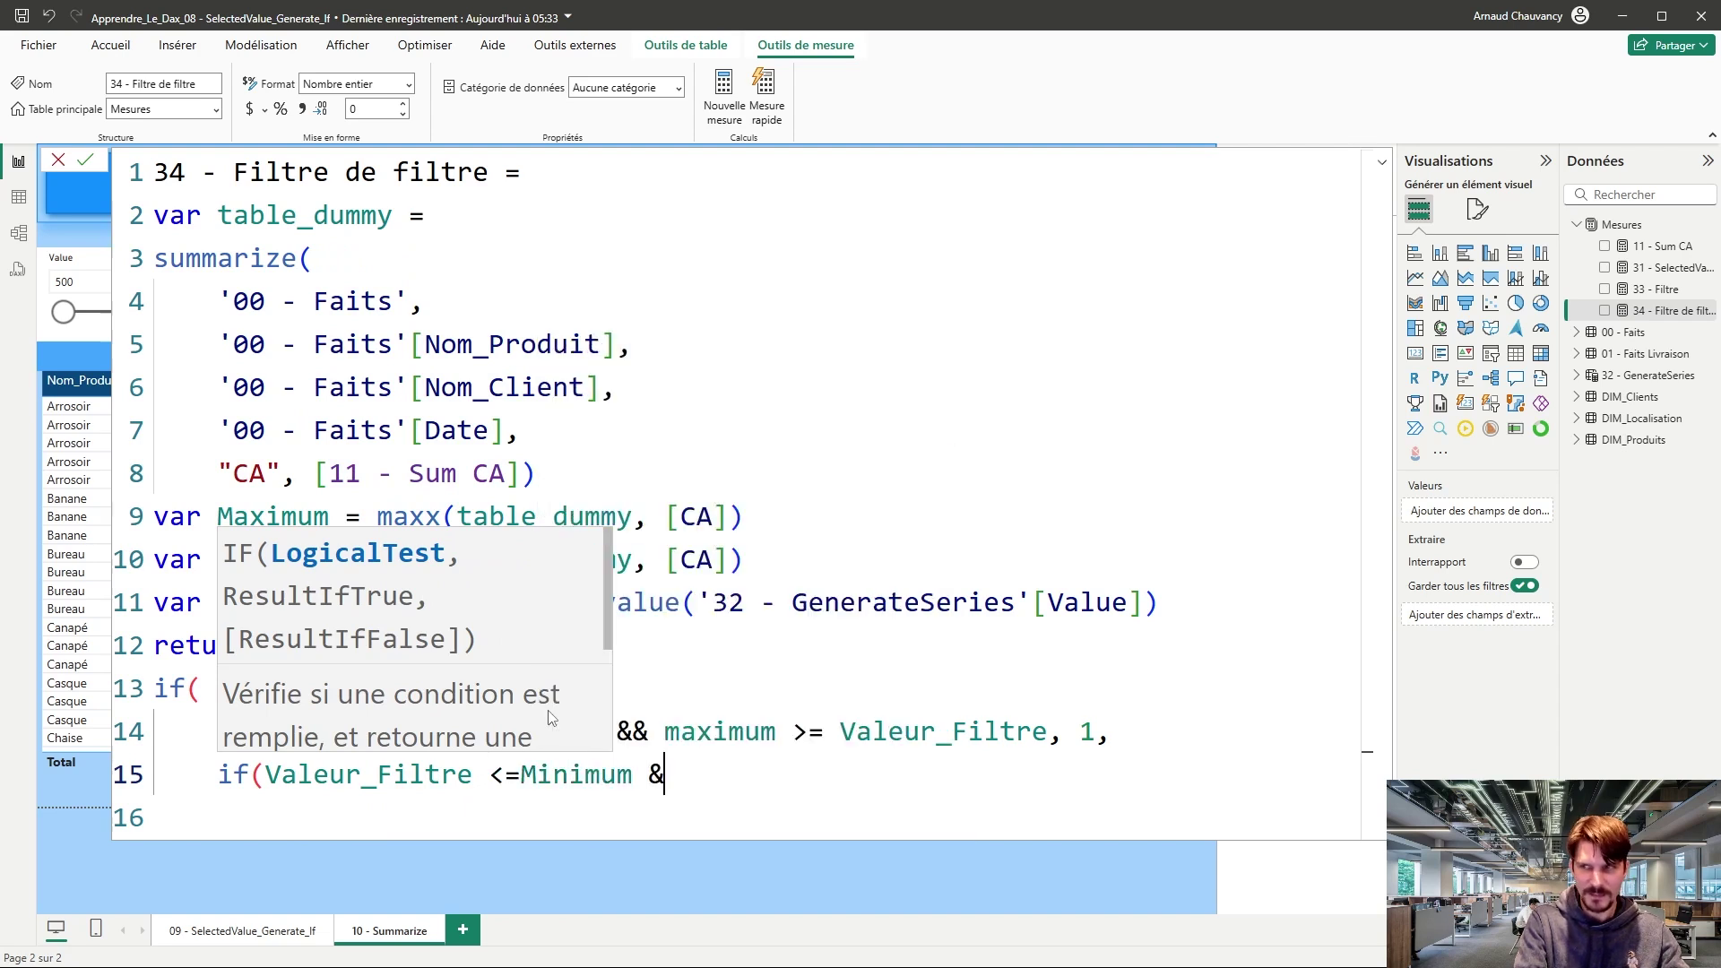
{"action": "type", "text": "& mini"}
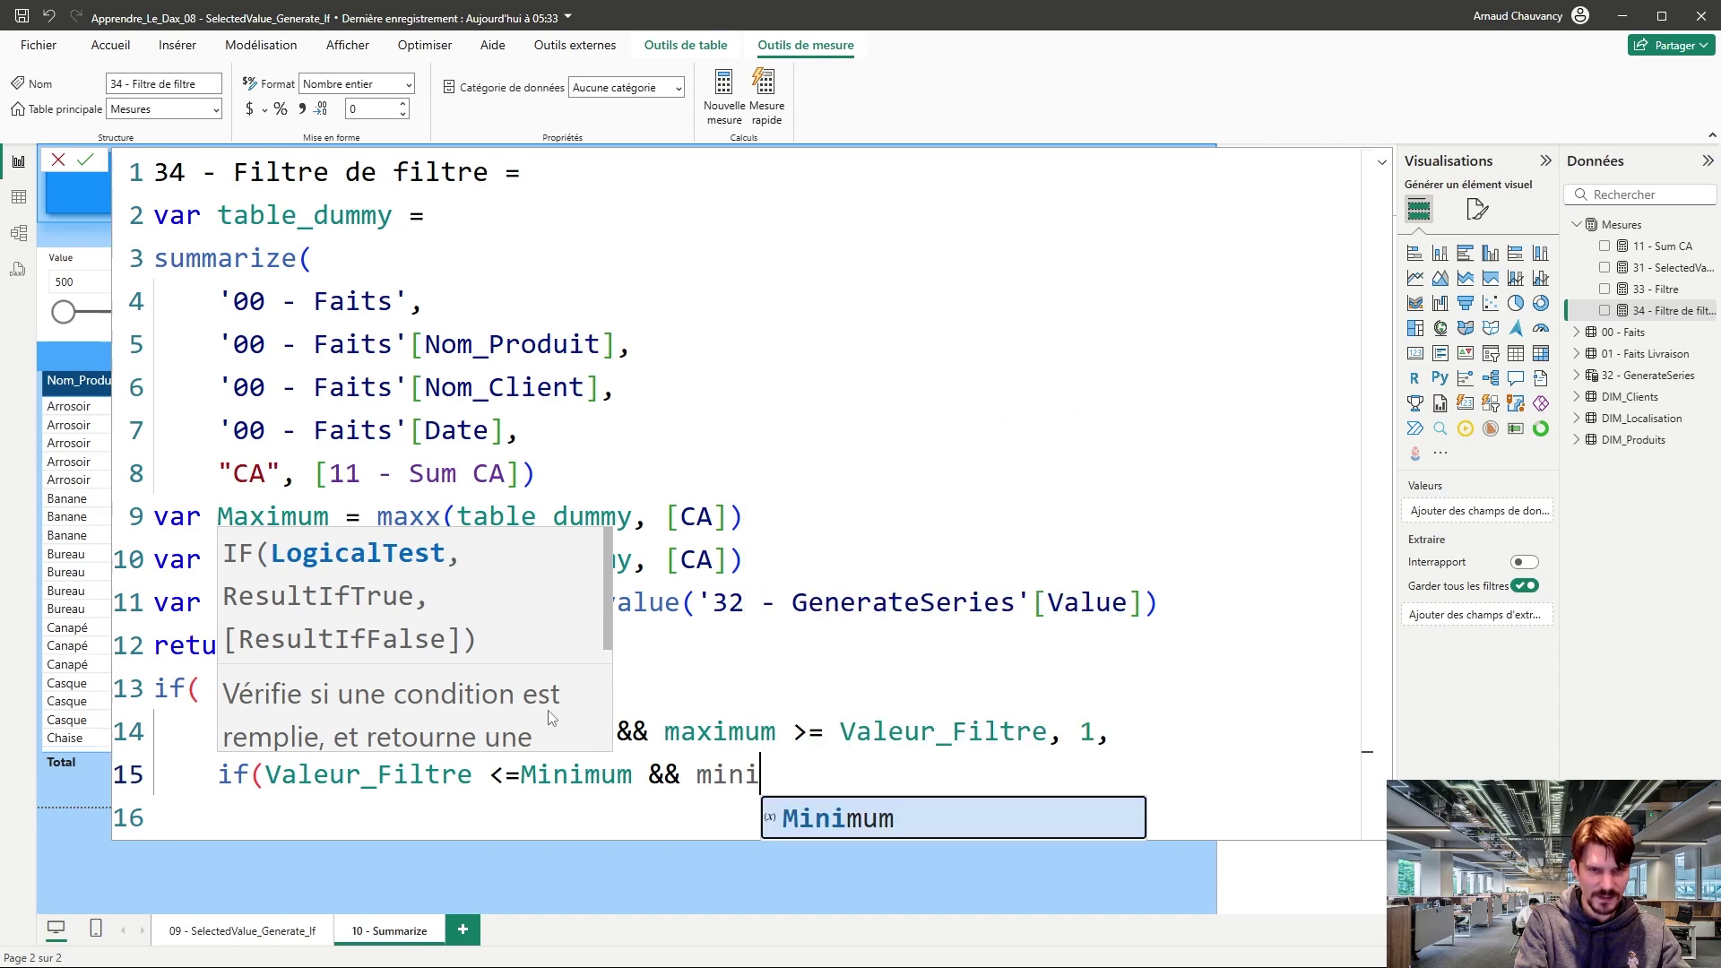
{"action": "type", "text": "m"}
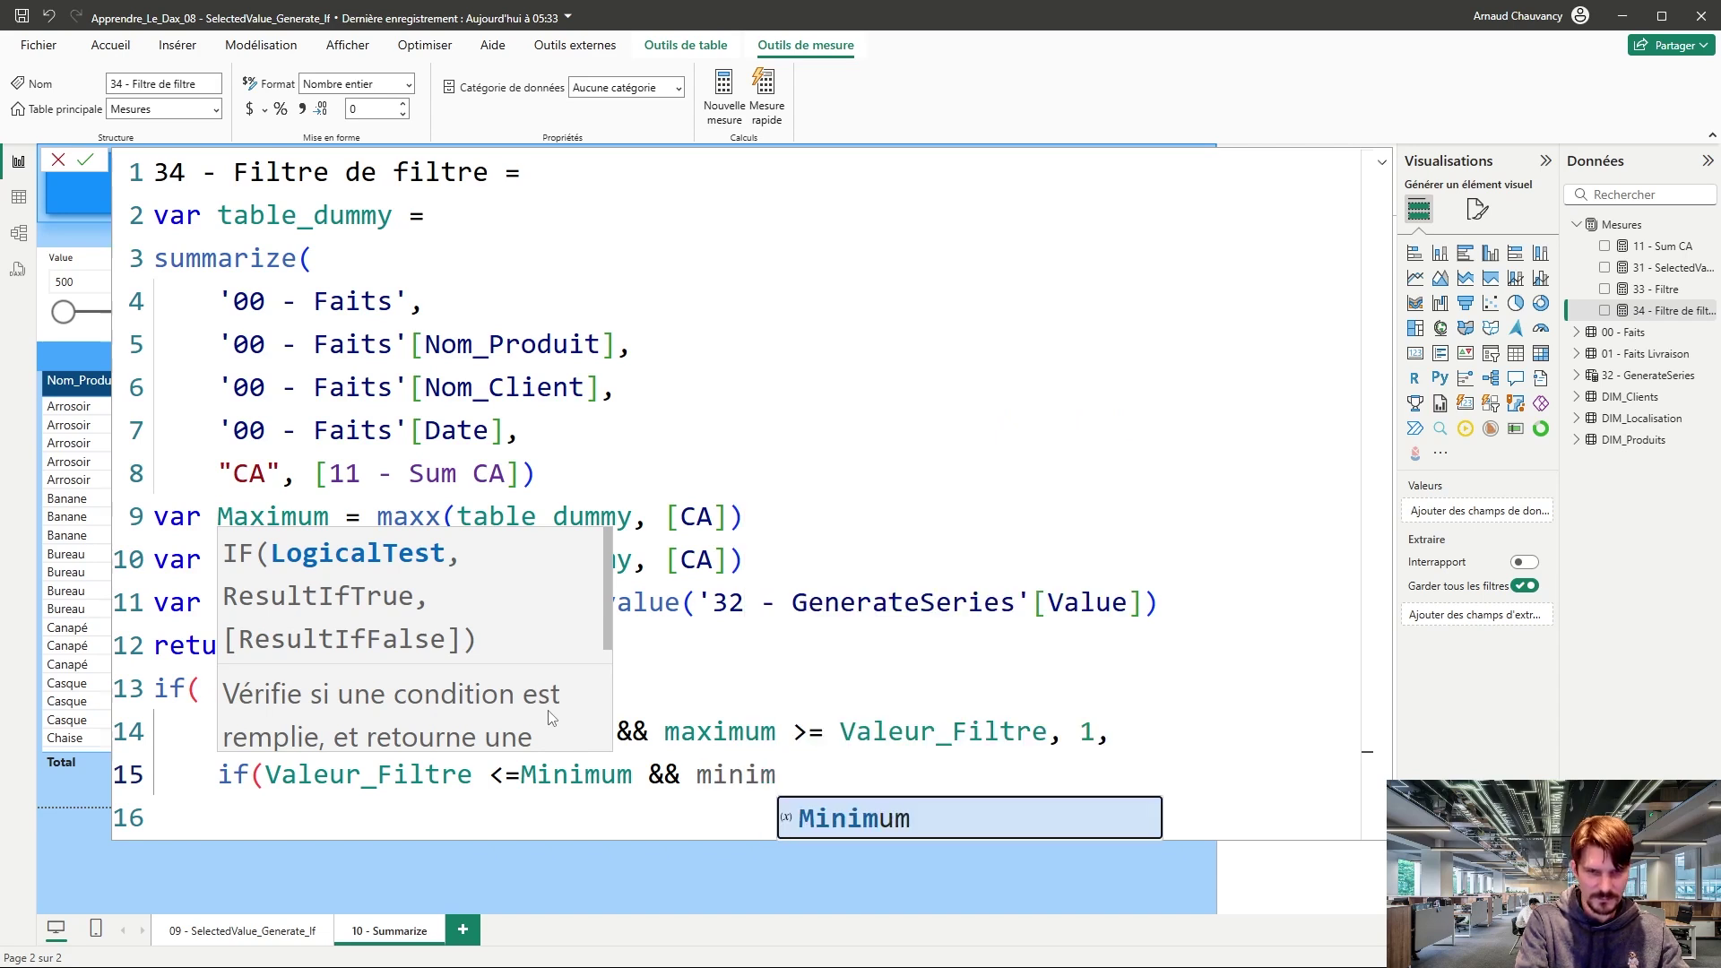
{"action": "key", "text": "Tab"}
{"action": "type", "text": "<=500"}
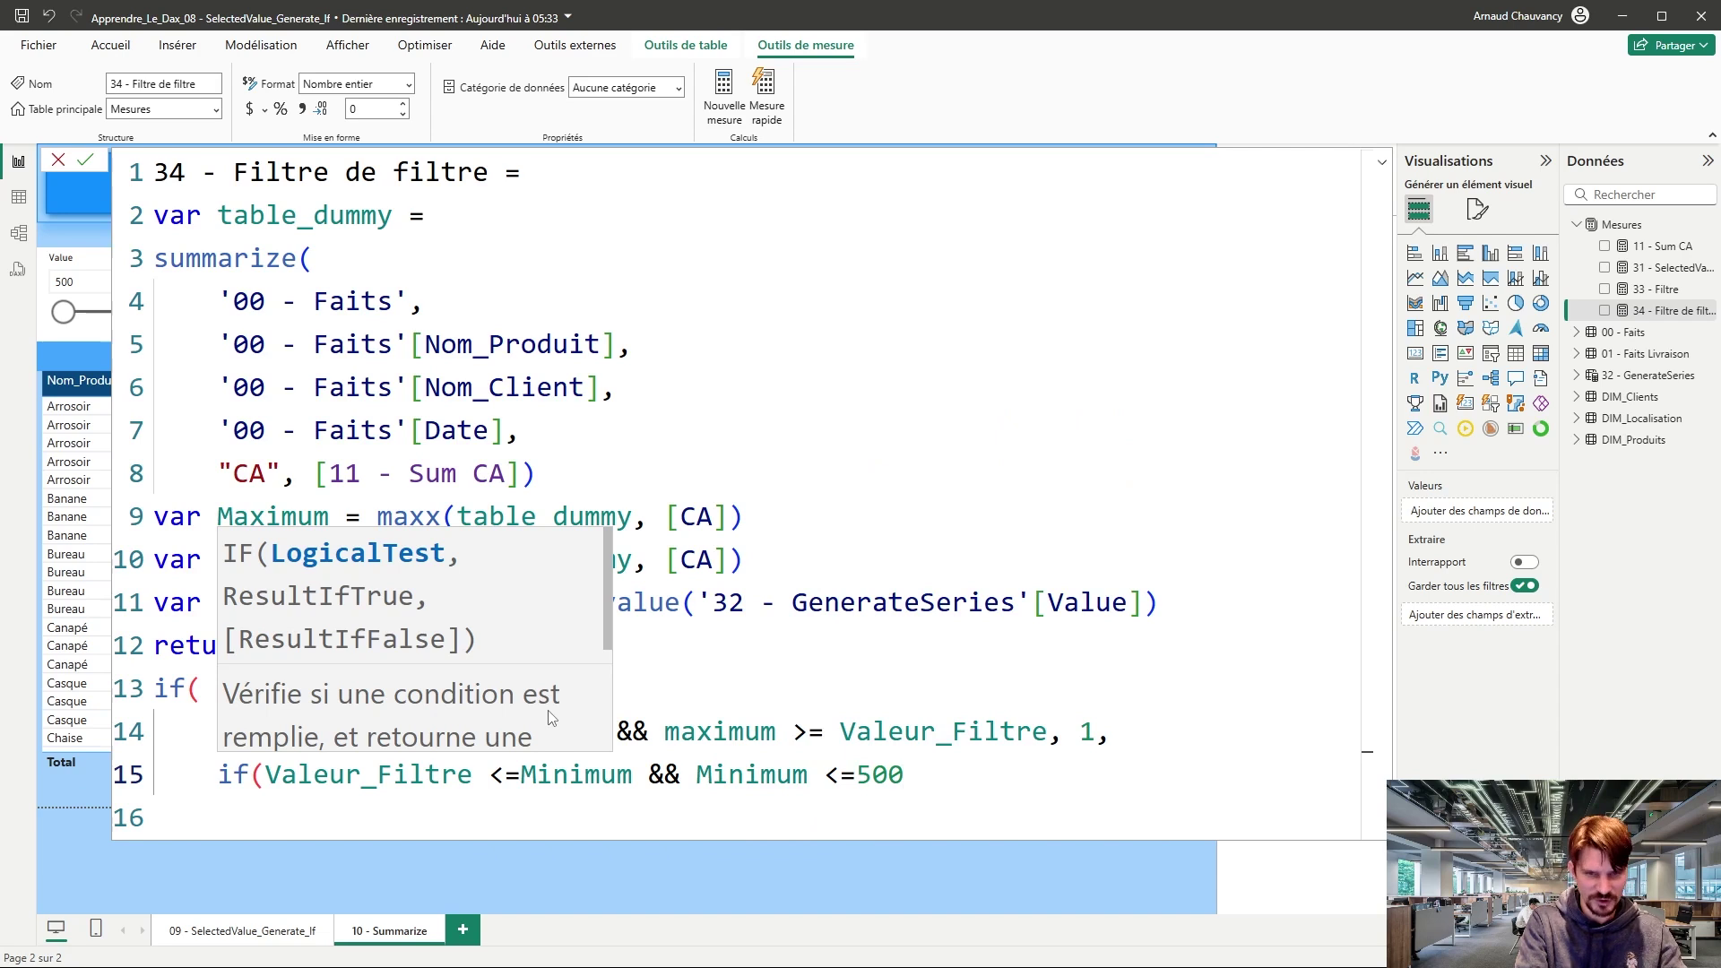
{"action": "type", "text": ",1,0"}
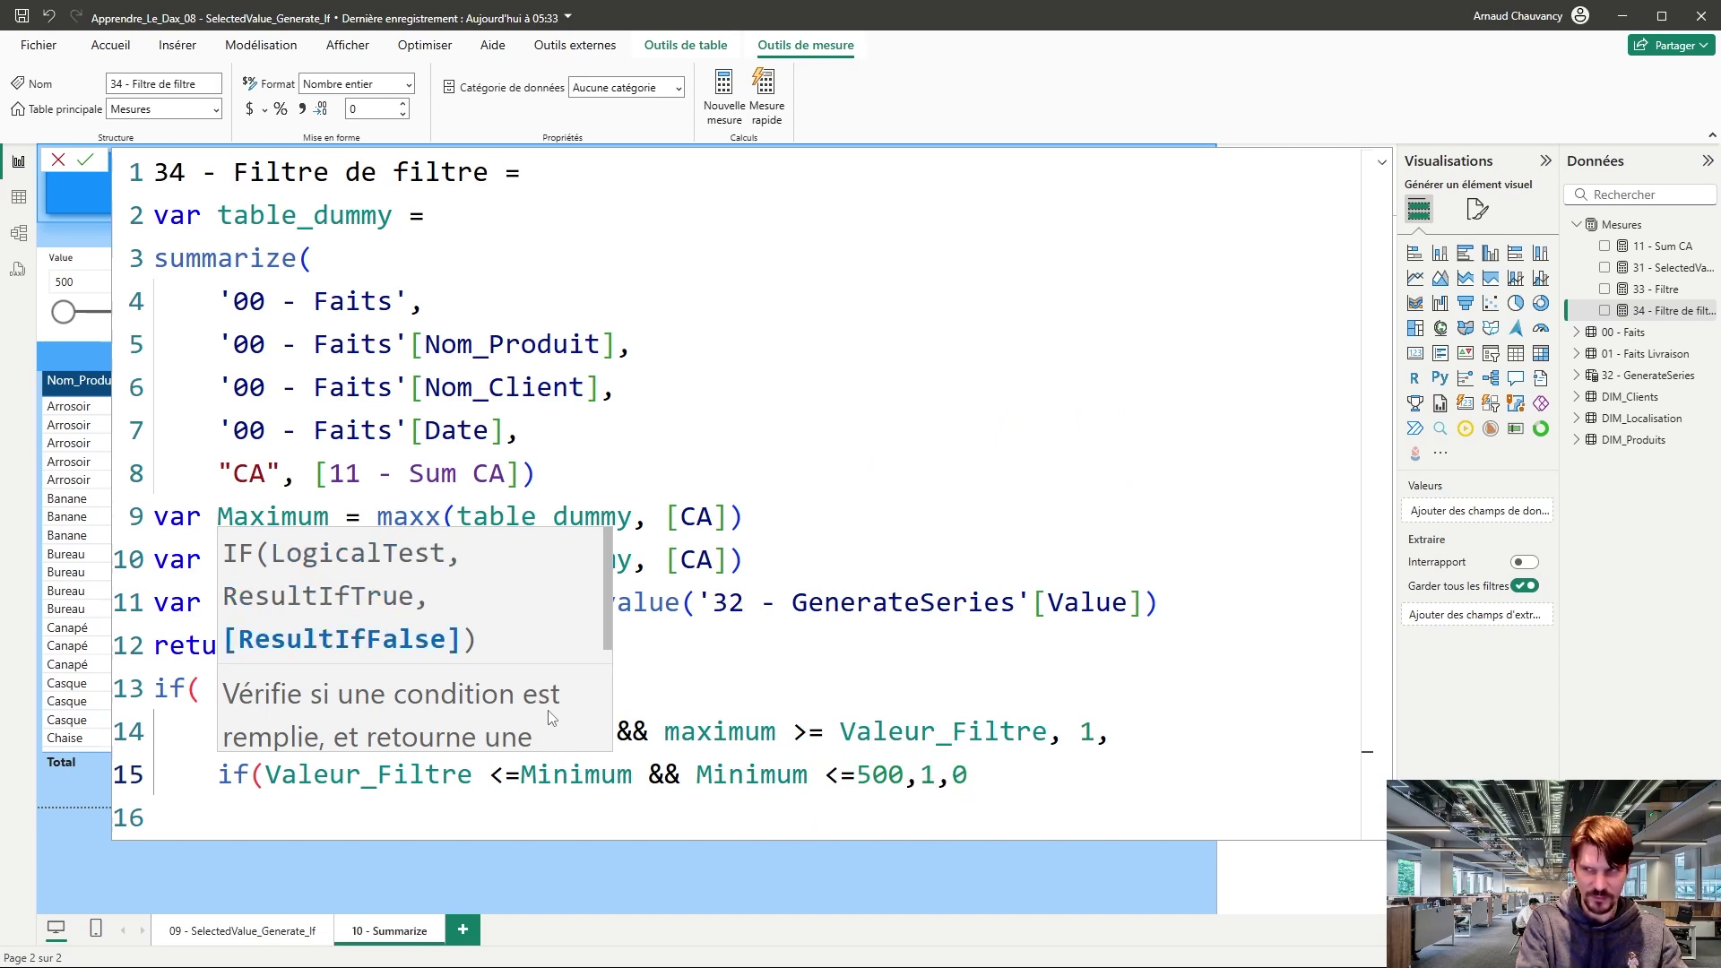
{"action": "type", "text": "))"}
{"action": "key", "text": "Return"}
{"action": "left_click", "coordinate": [545, 868]}
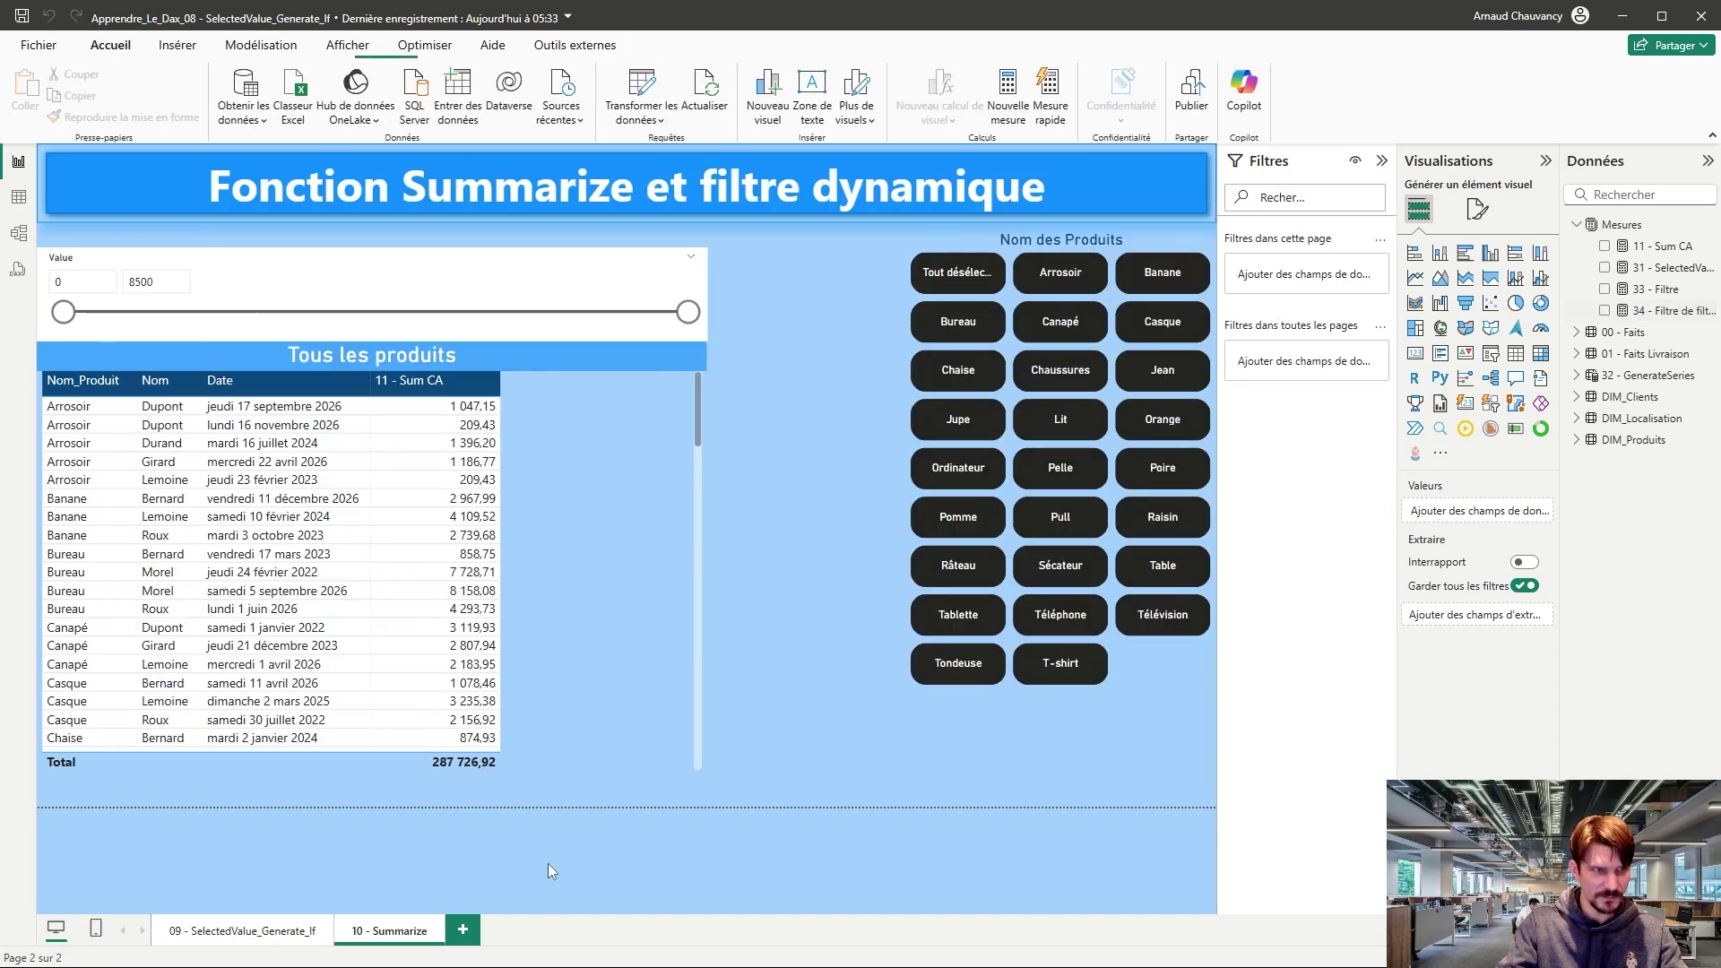
Step: Check the Value slicer's range for Tondeuse and Tablette in turn, and reselect all products
{"action": "left_click", "coordinate": [104, 280]}
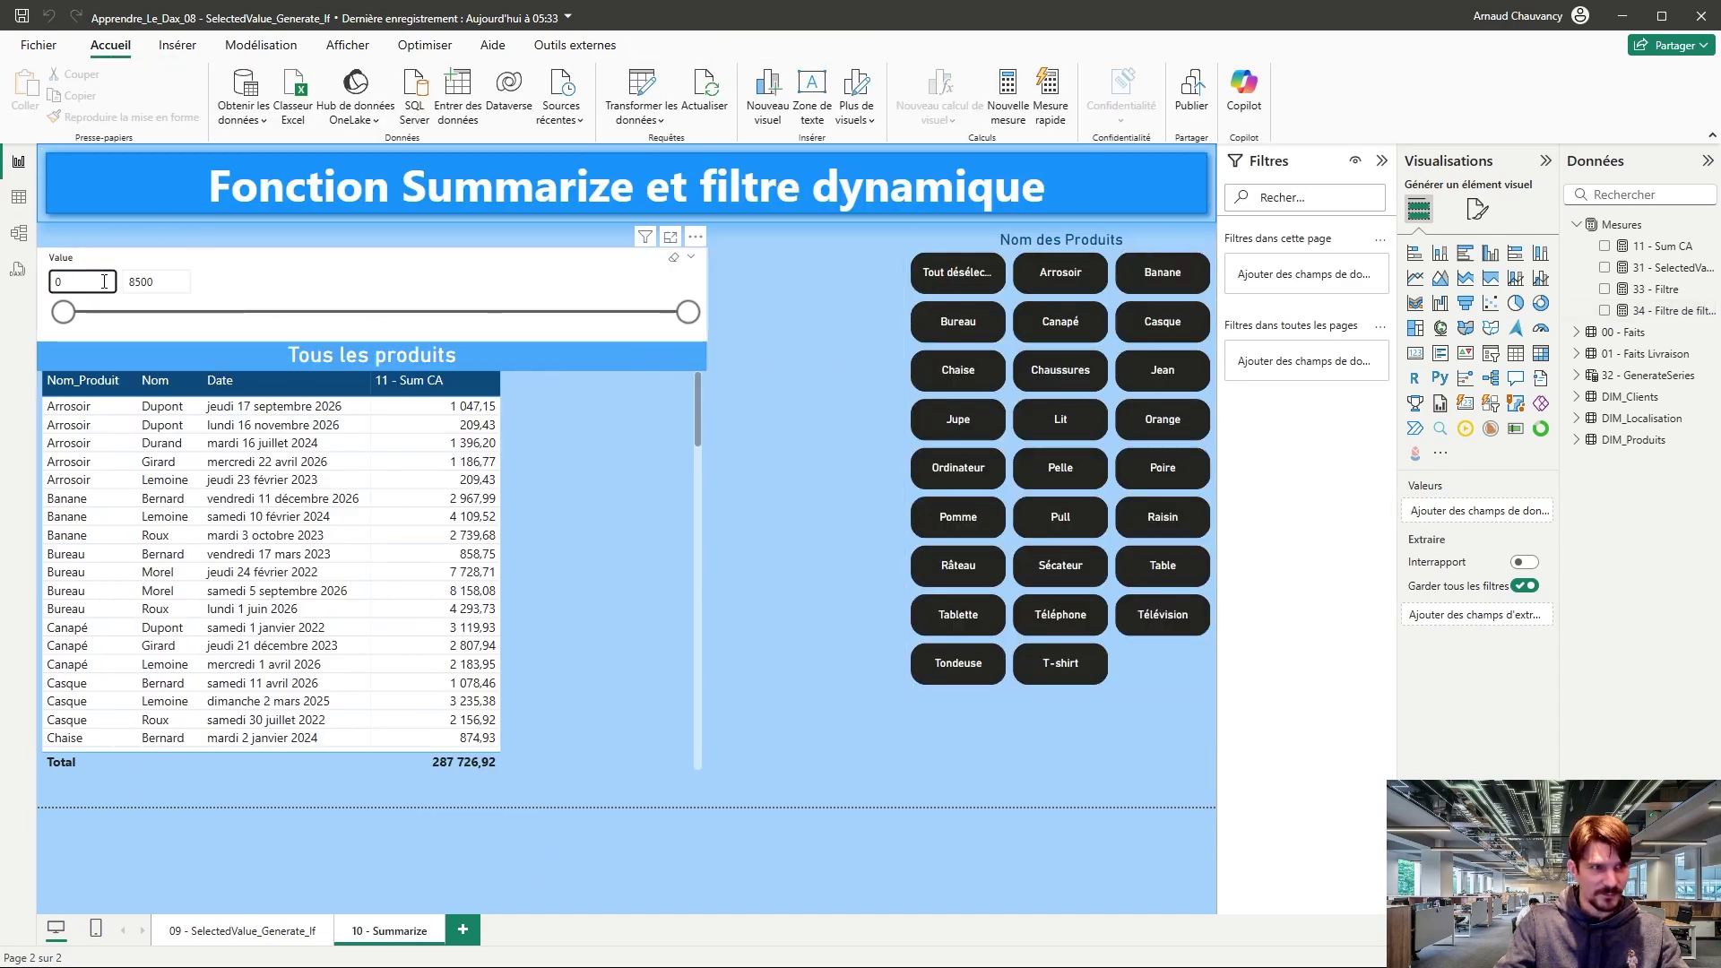
{"action": "left_click", "coordinate": [976, 267]}
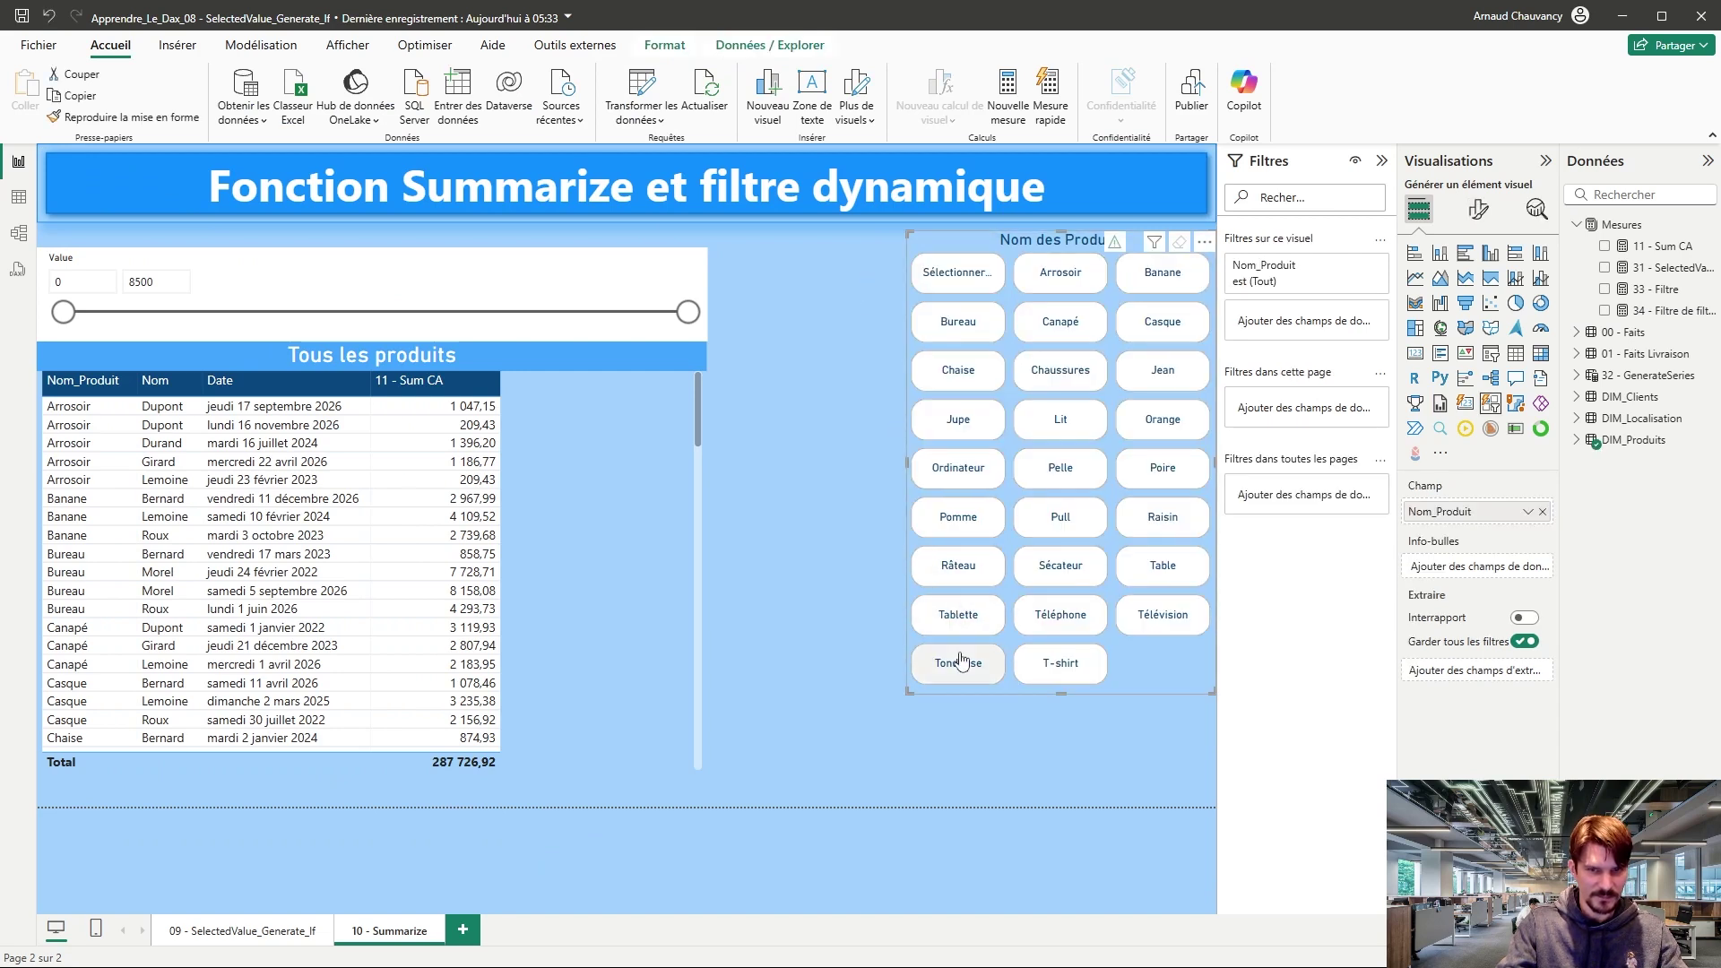
{"action": "left_click", "coordinate": [959, 662]}
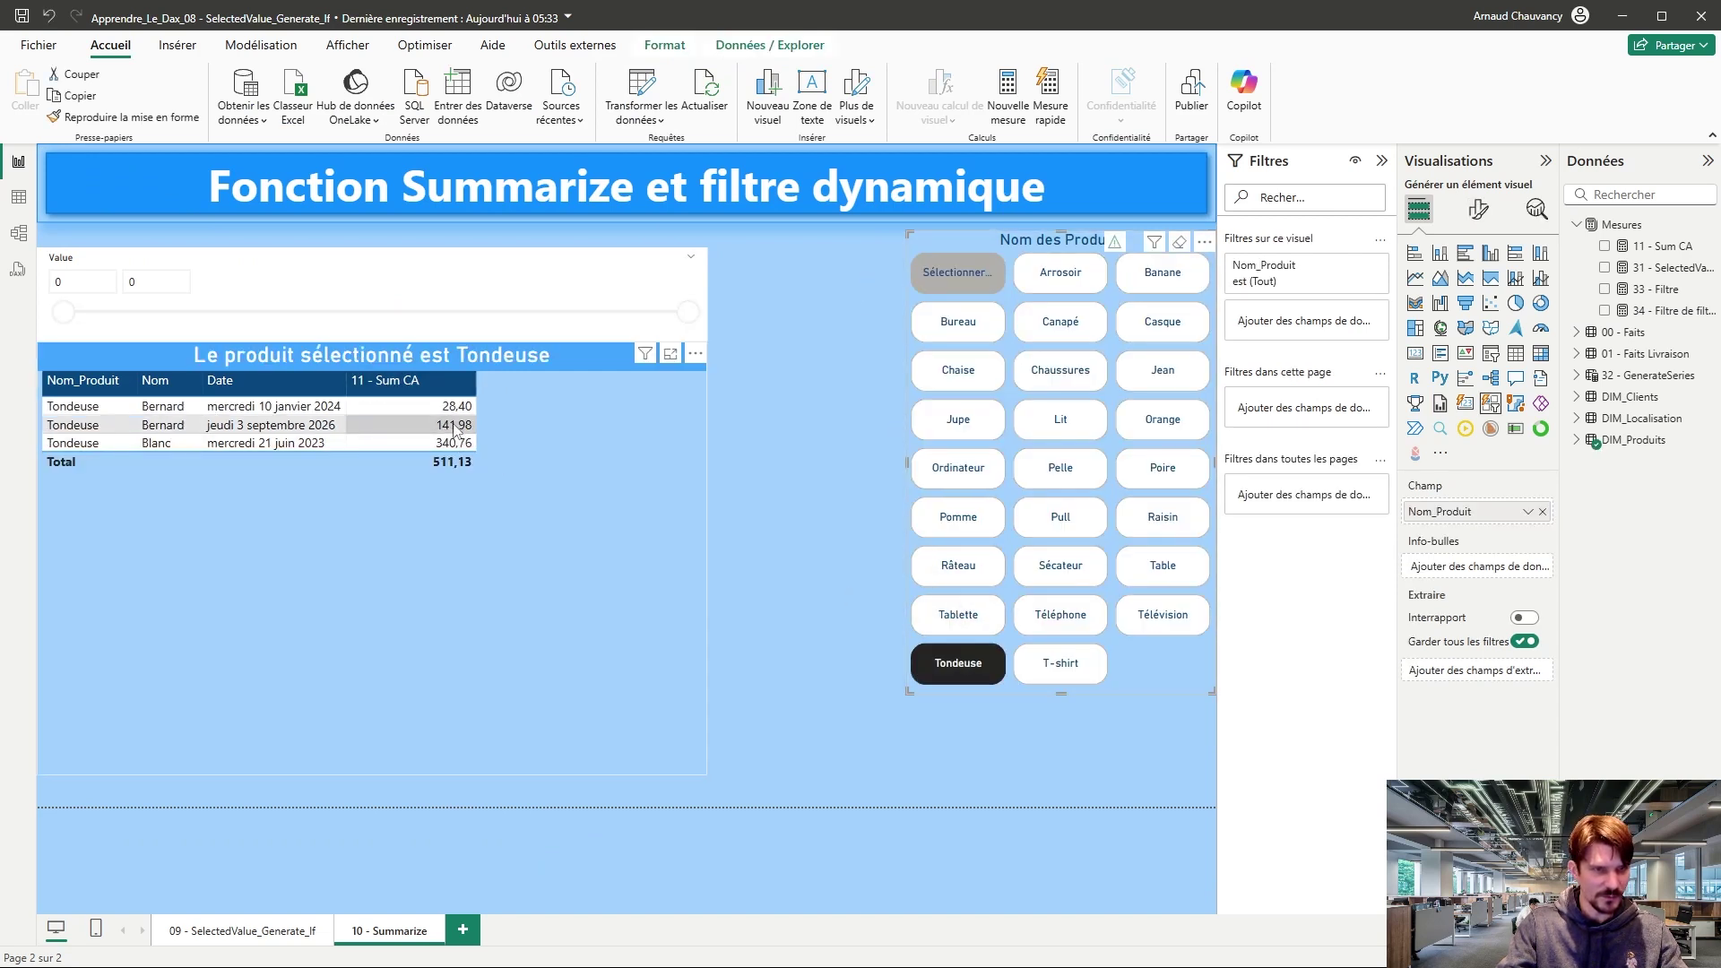
{"action": "left_click", "coordinate": [967, 613]}
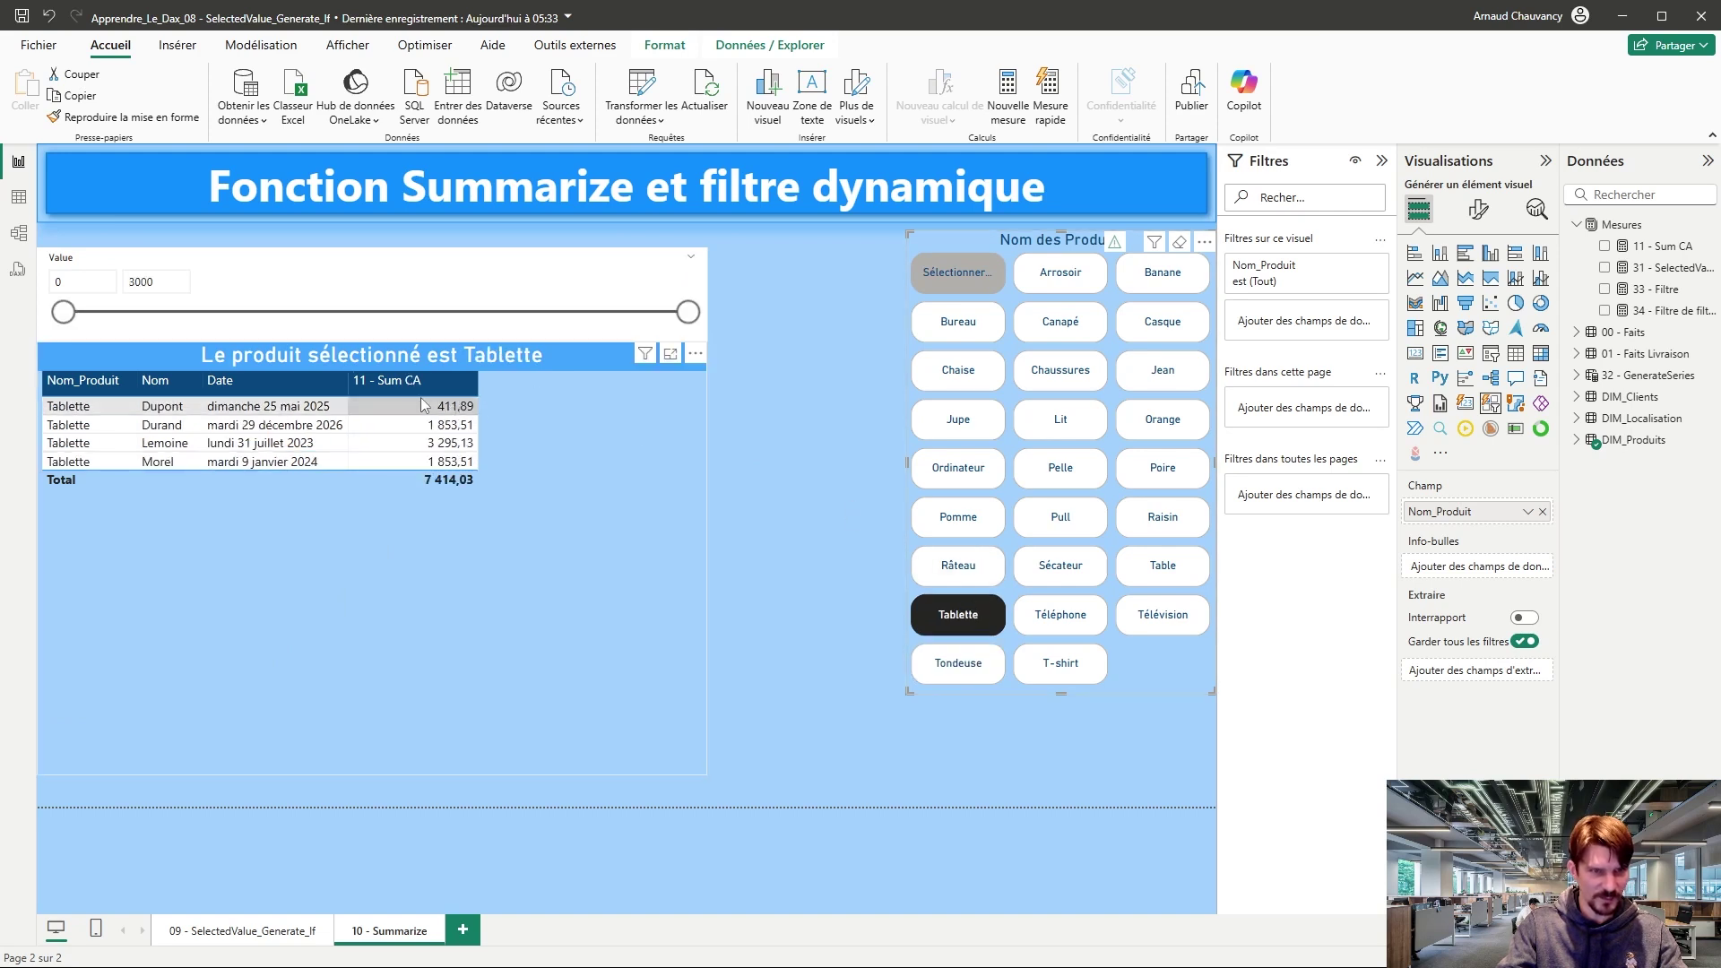
{"action": "left_click", "coordinate": [958, 272]}
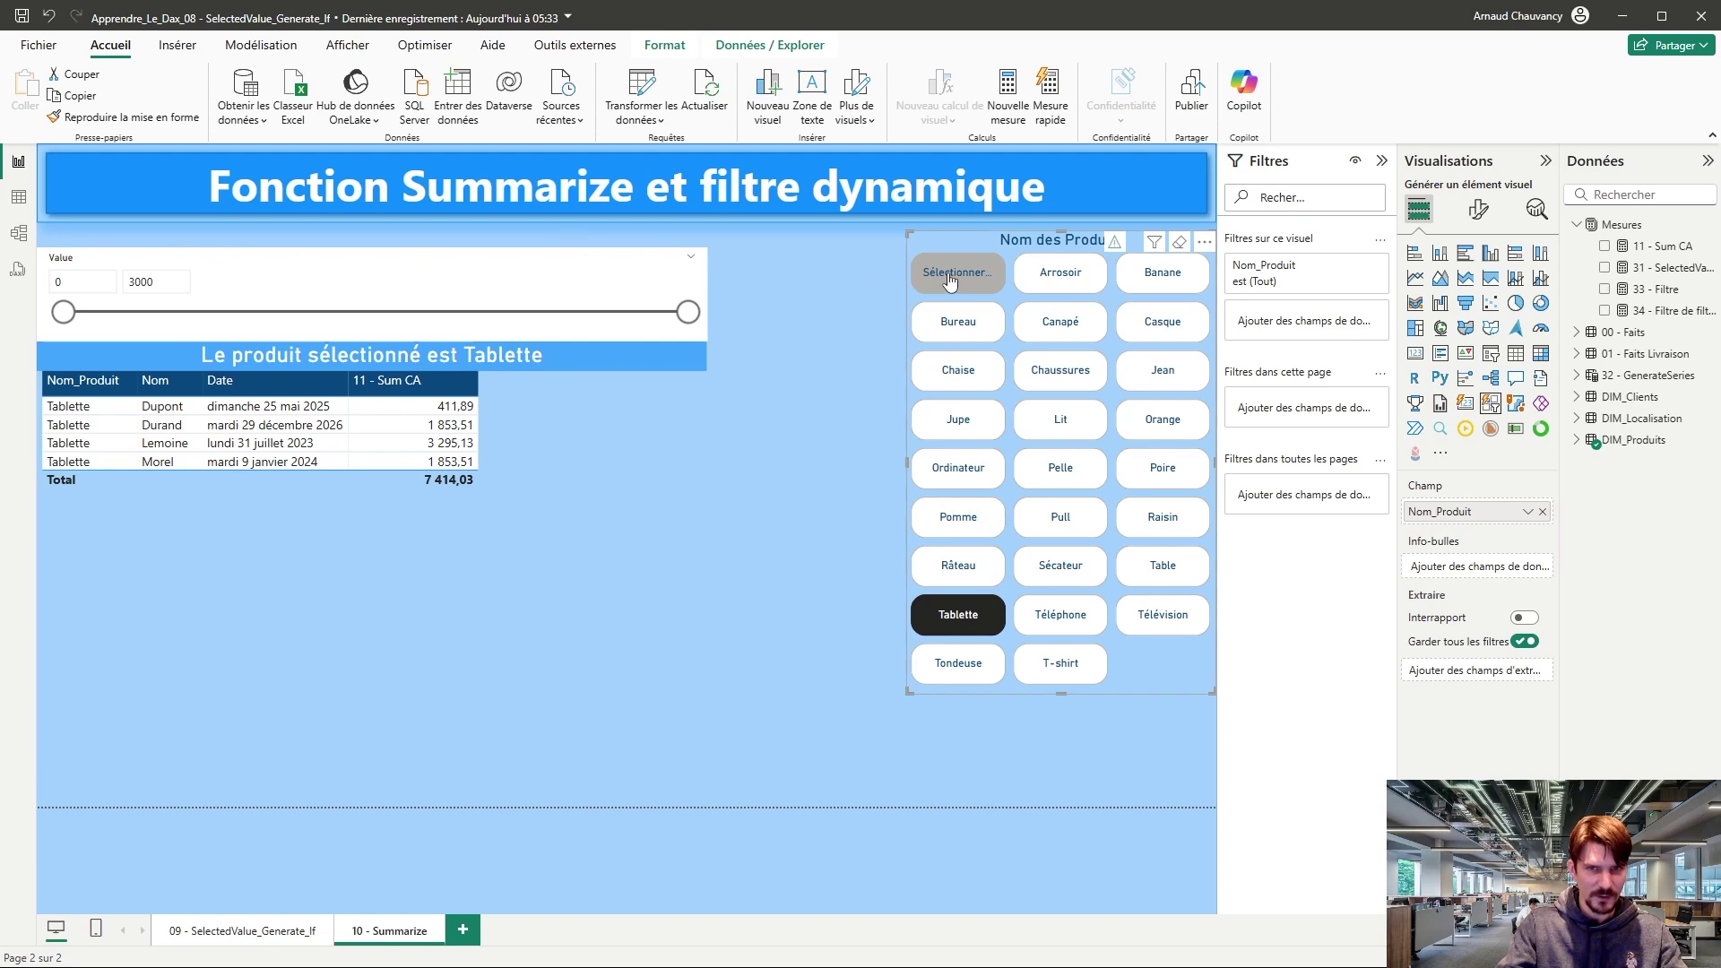
Step: Narrow the Value slicer's range to 4304 through 6671 with all products selected
{"action": "left_click", "coordinate": [364, 311]}
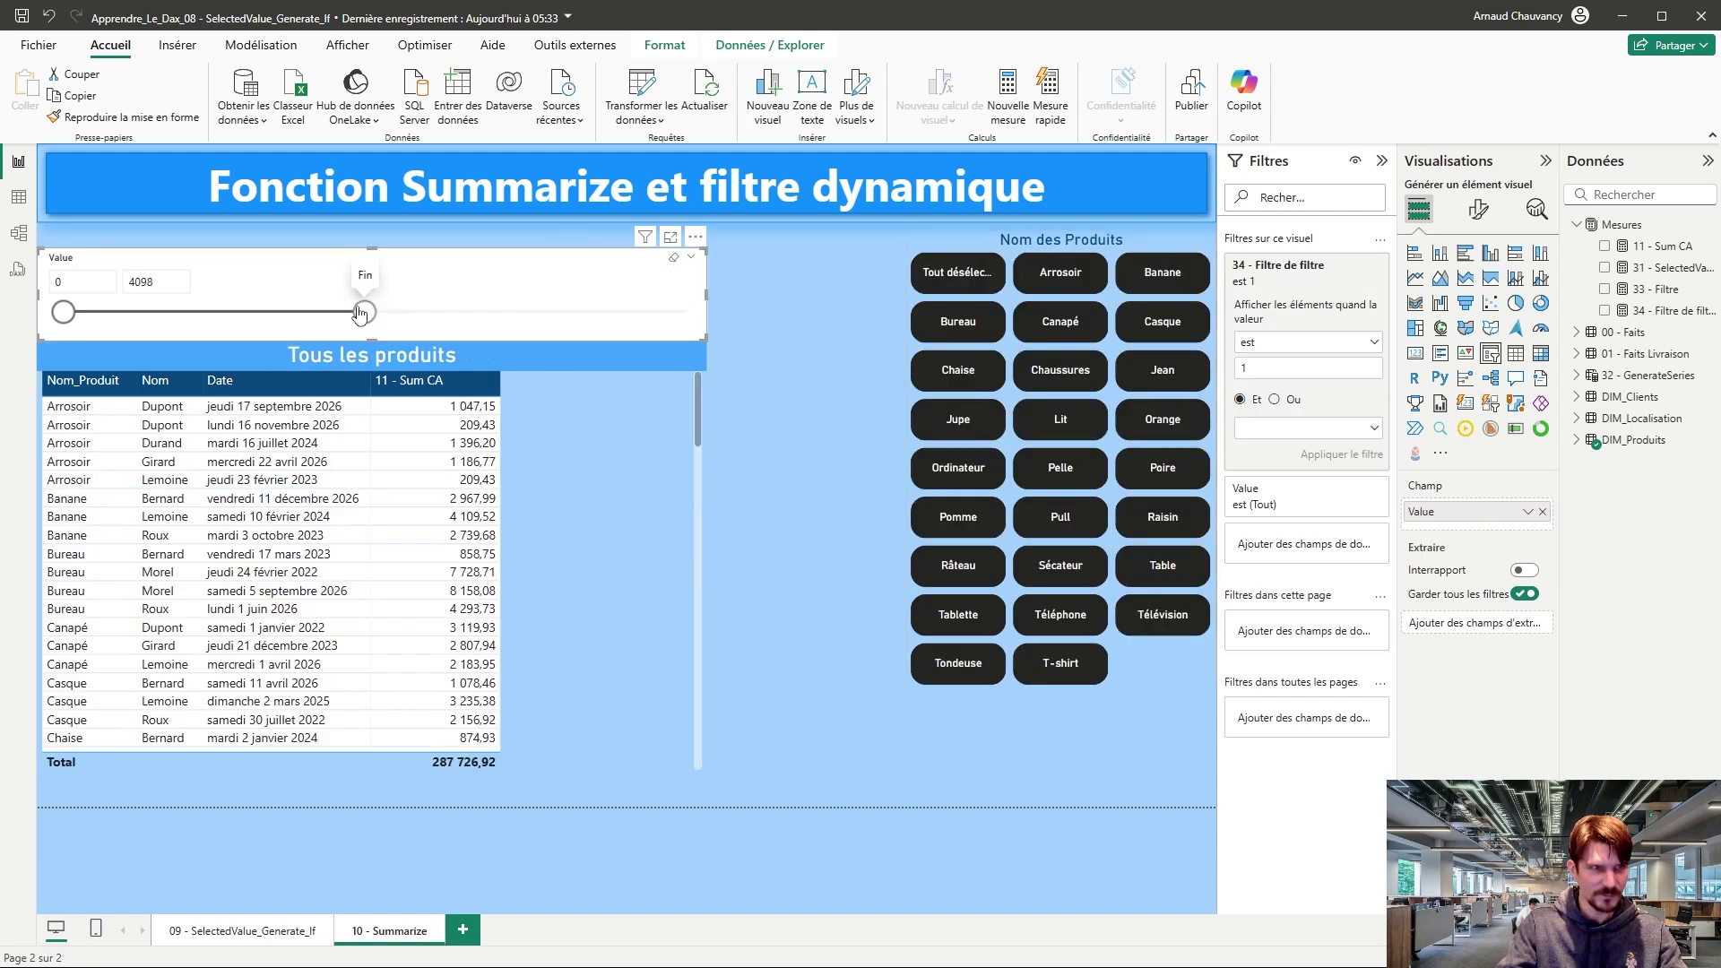
{"action": "left_click", "coordinate": [245, 312]}
{"action": "left_click_drag", "start_coordinate": [239, 314], "coordinate": [443, 312]}
{"action": "left_click_drag", "start_coordinate": [63, 312], "coordinate": [253, 312]}
{"action": "left_click_drag", "start_coordinate": [443, 312], "coordinate": [553, 312]}
{"action": "left_click_drag", "start_coordinate": [254, 312], "coordinate": [380, 313]}
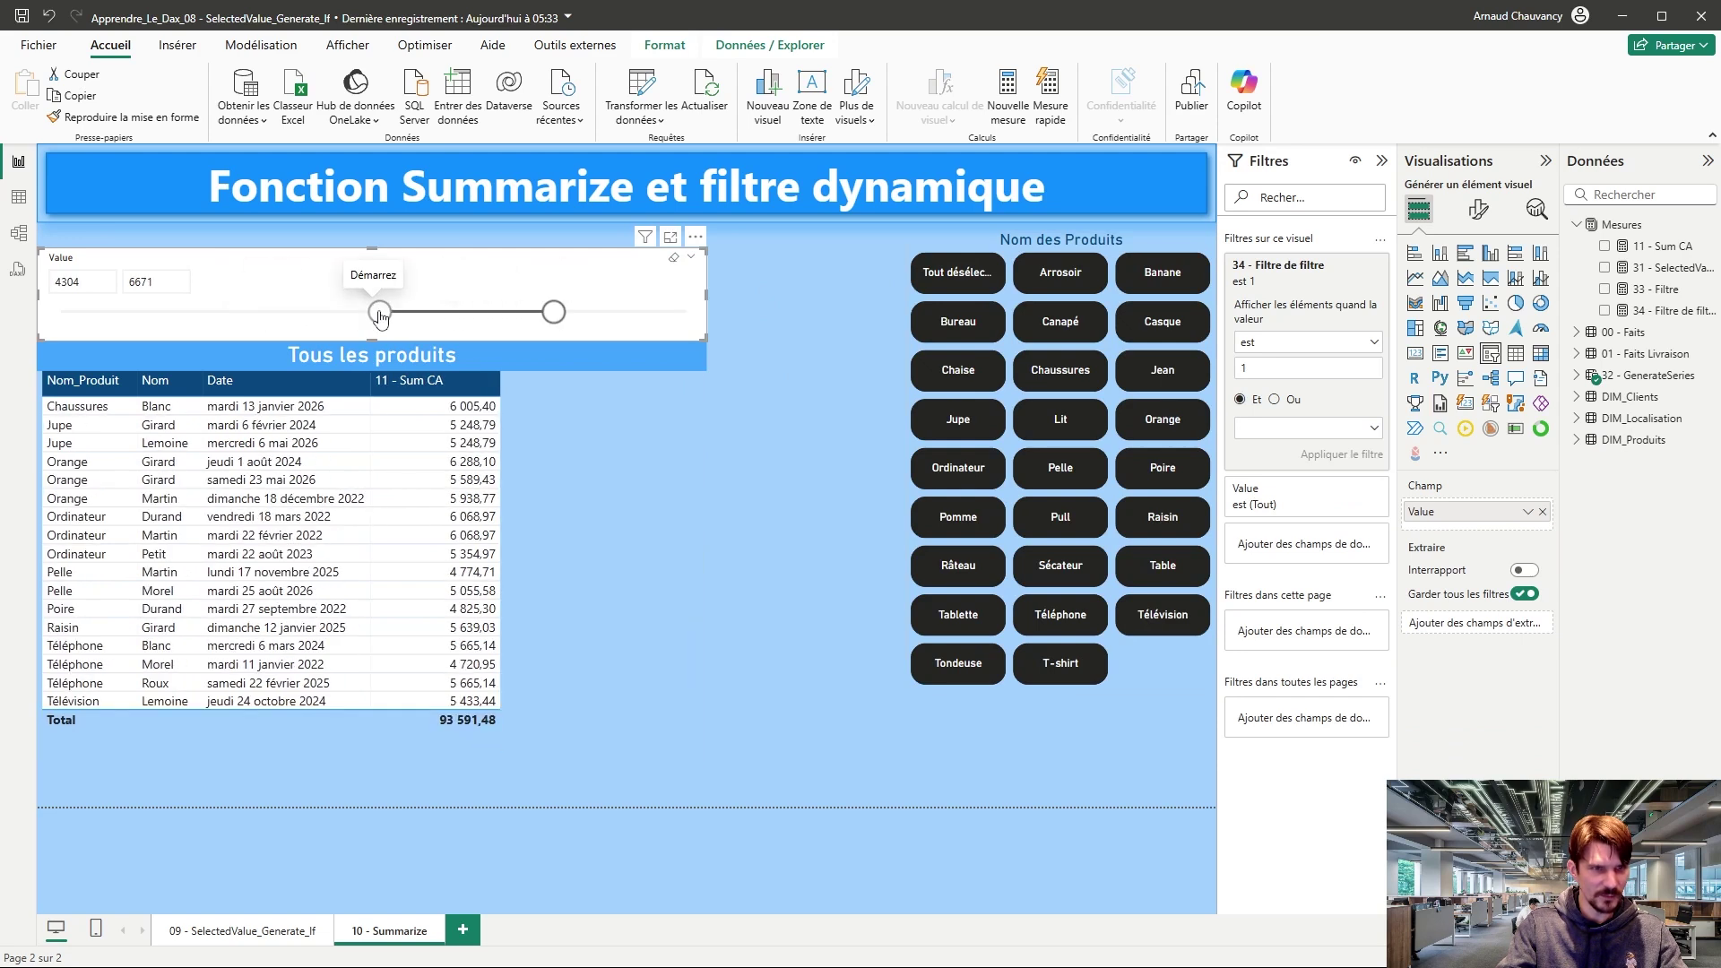
Step: Test the narrowed Value slicer with Canapé, Chaussures, Lit, Pelle, Pull and Sécateur in turn, ending with Pull selected
{"action": "left_click", "coordinate": [959, 272]}
{"action": "left_click", "coordinate": [1065, 323]}
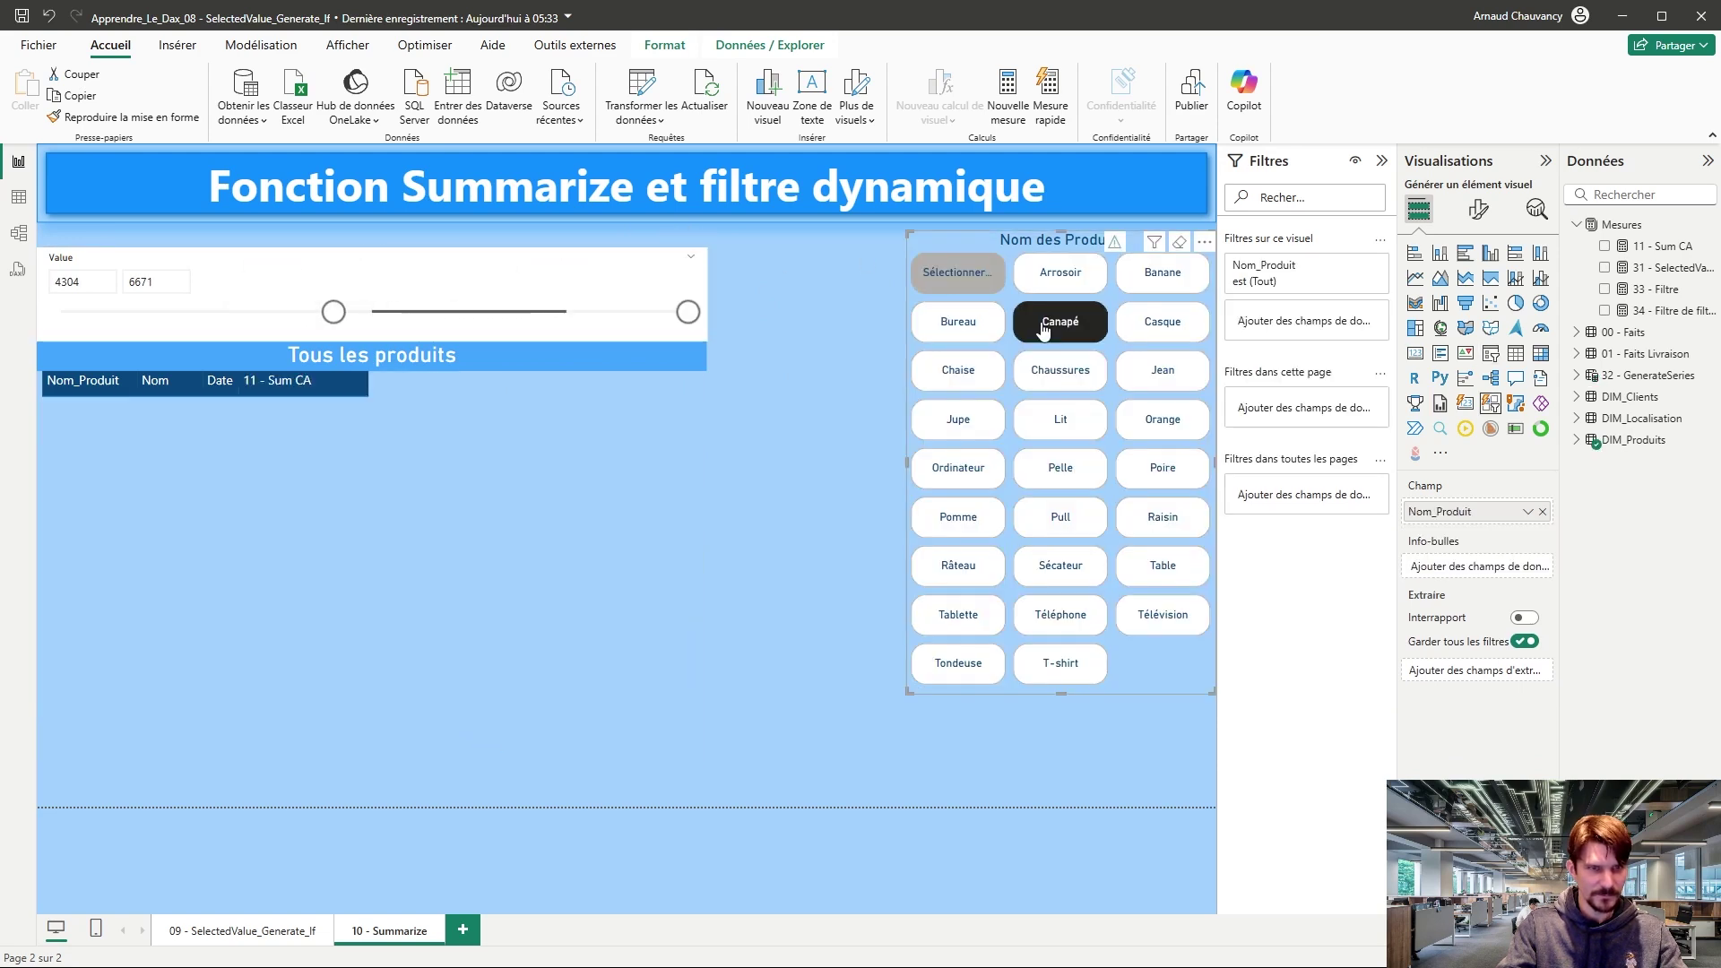
{"action": "left_click", "coordinate": [1060, 388]}
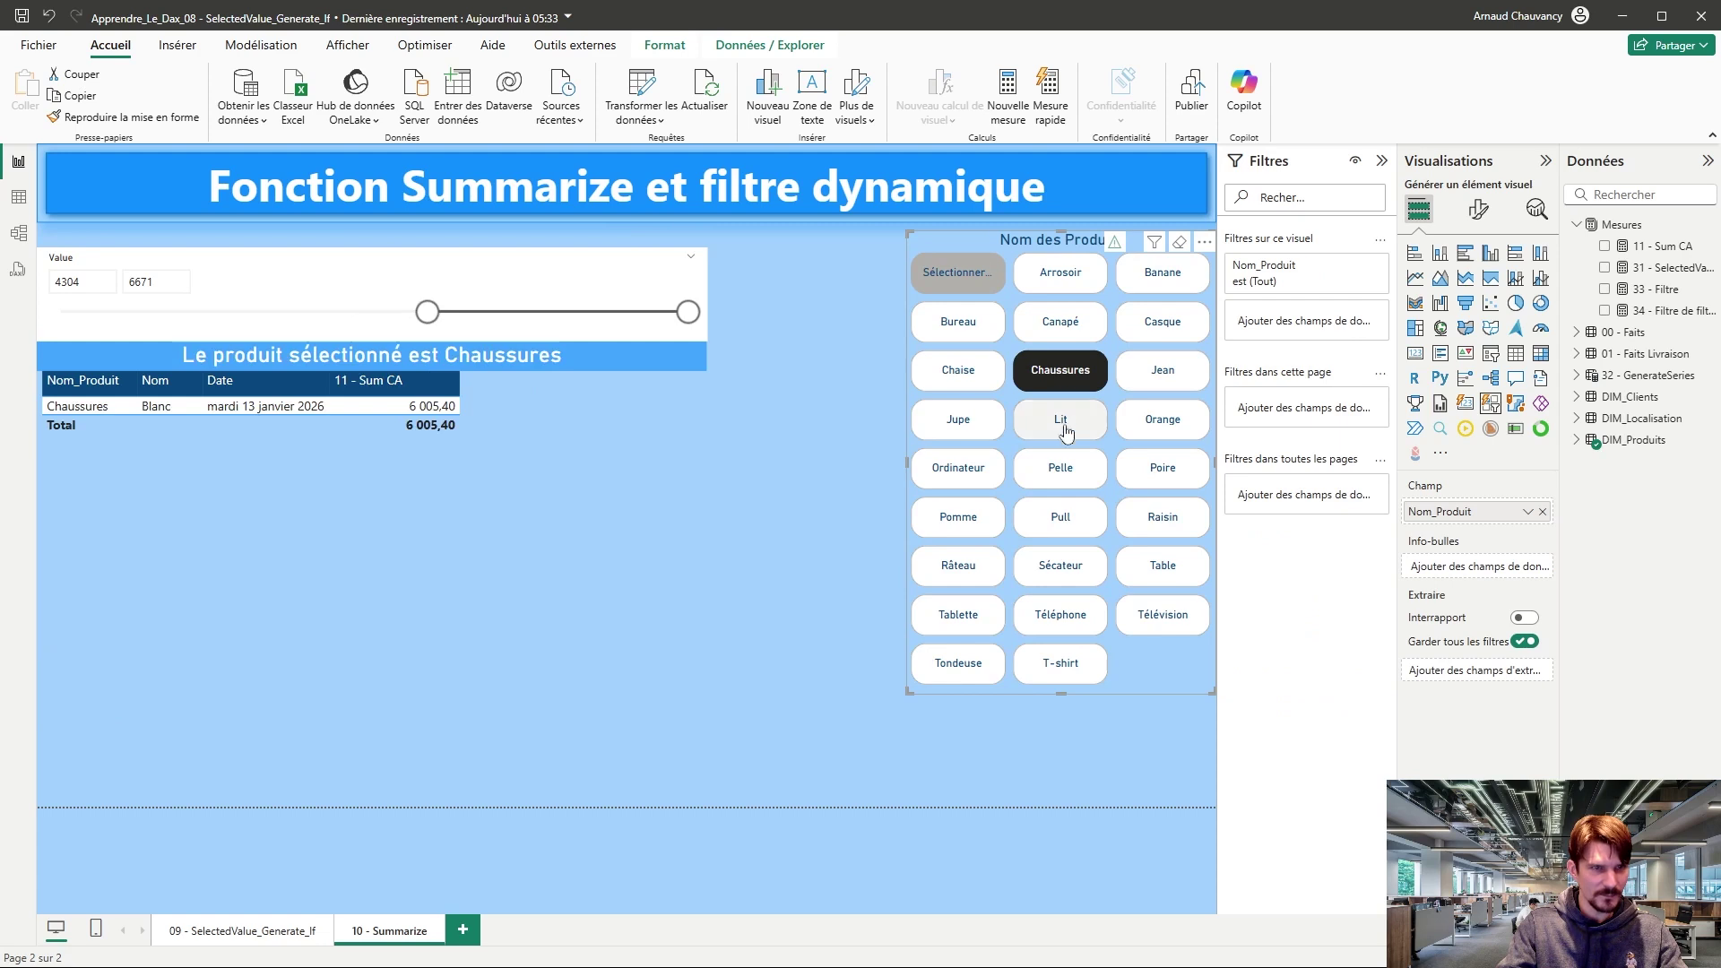
{"action": "left_click", "coordinate": [1059, 419]}
{"action": "left_click", "coordinate": [1054, 475]}
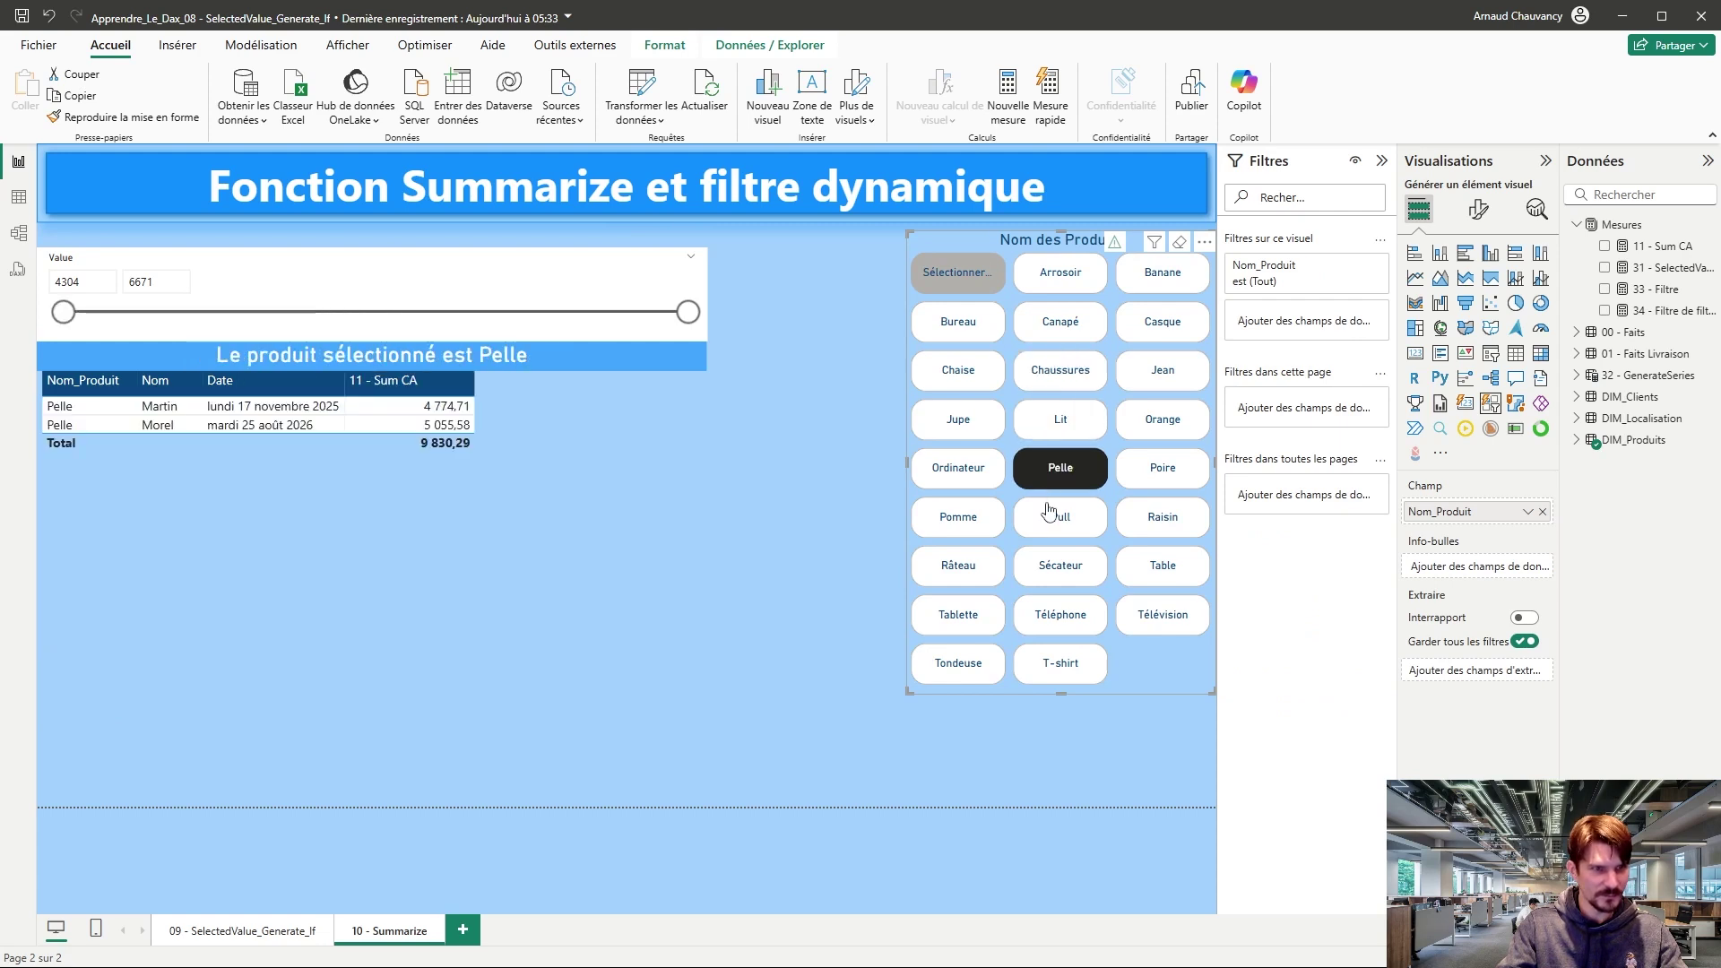
{"action": "left_click", "coordinate": [1058, 520]}
{"action": "left_click", "coordinate": [1054, 568]}
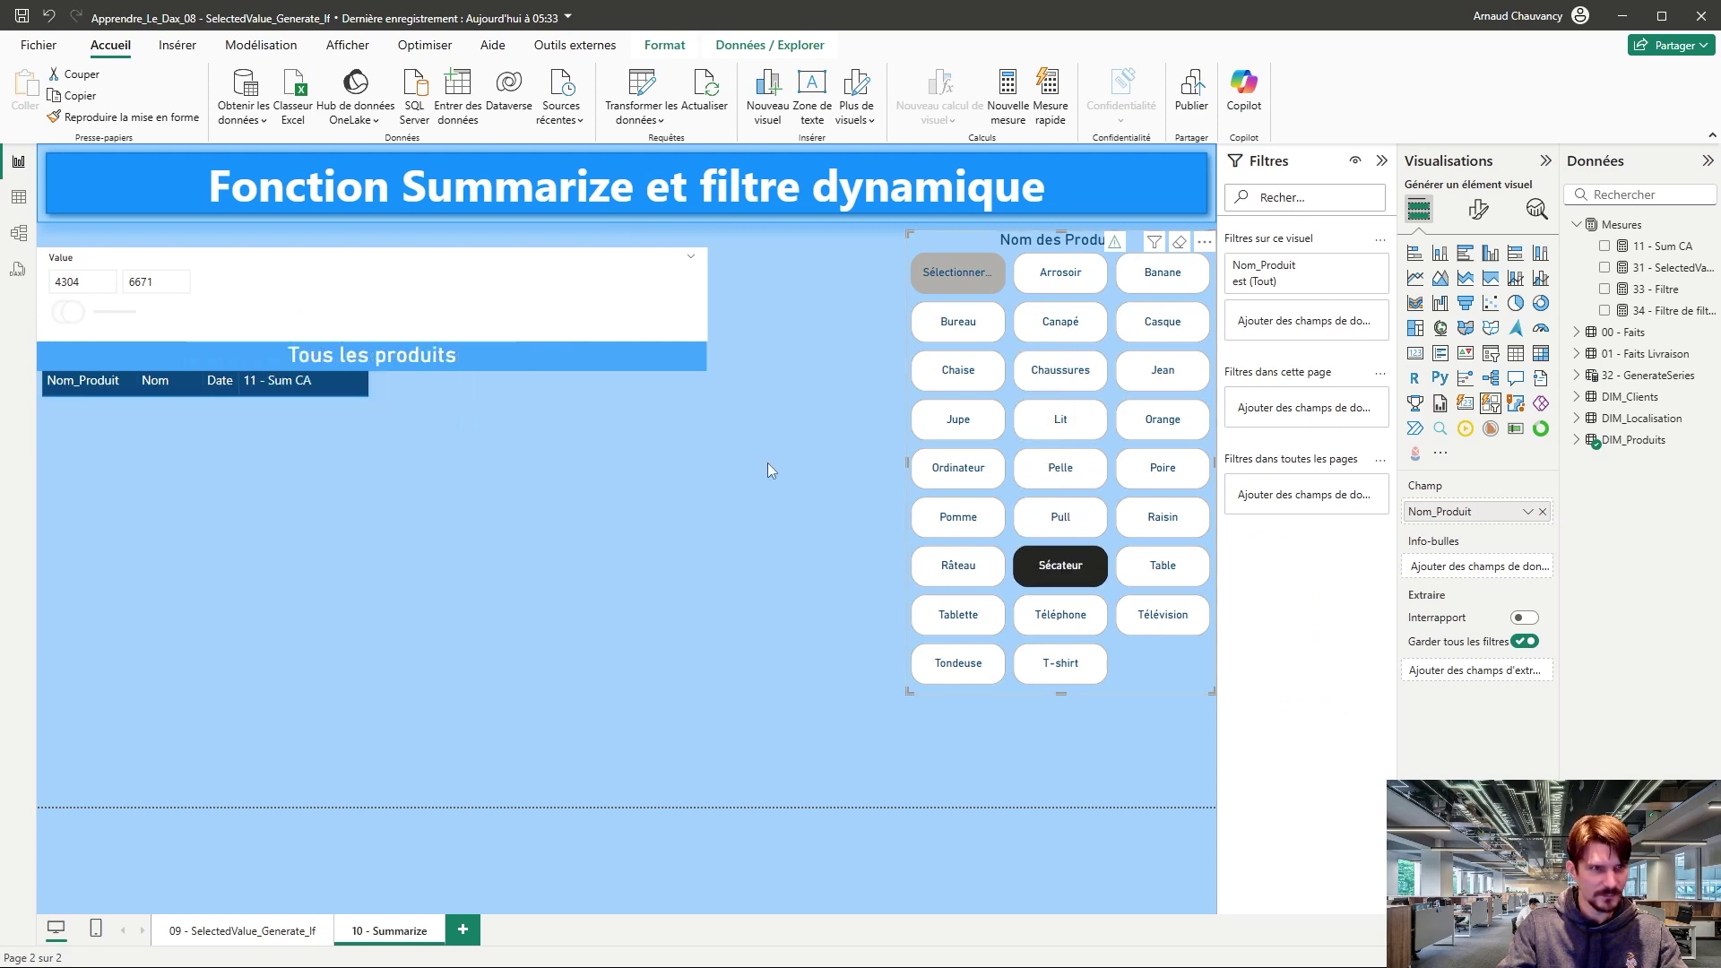
{"action": "left_click", "coordinate": [1060, 520]}
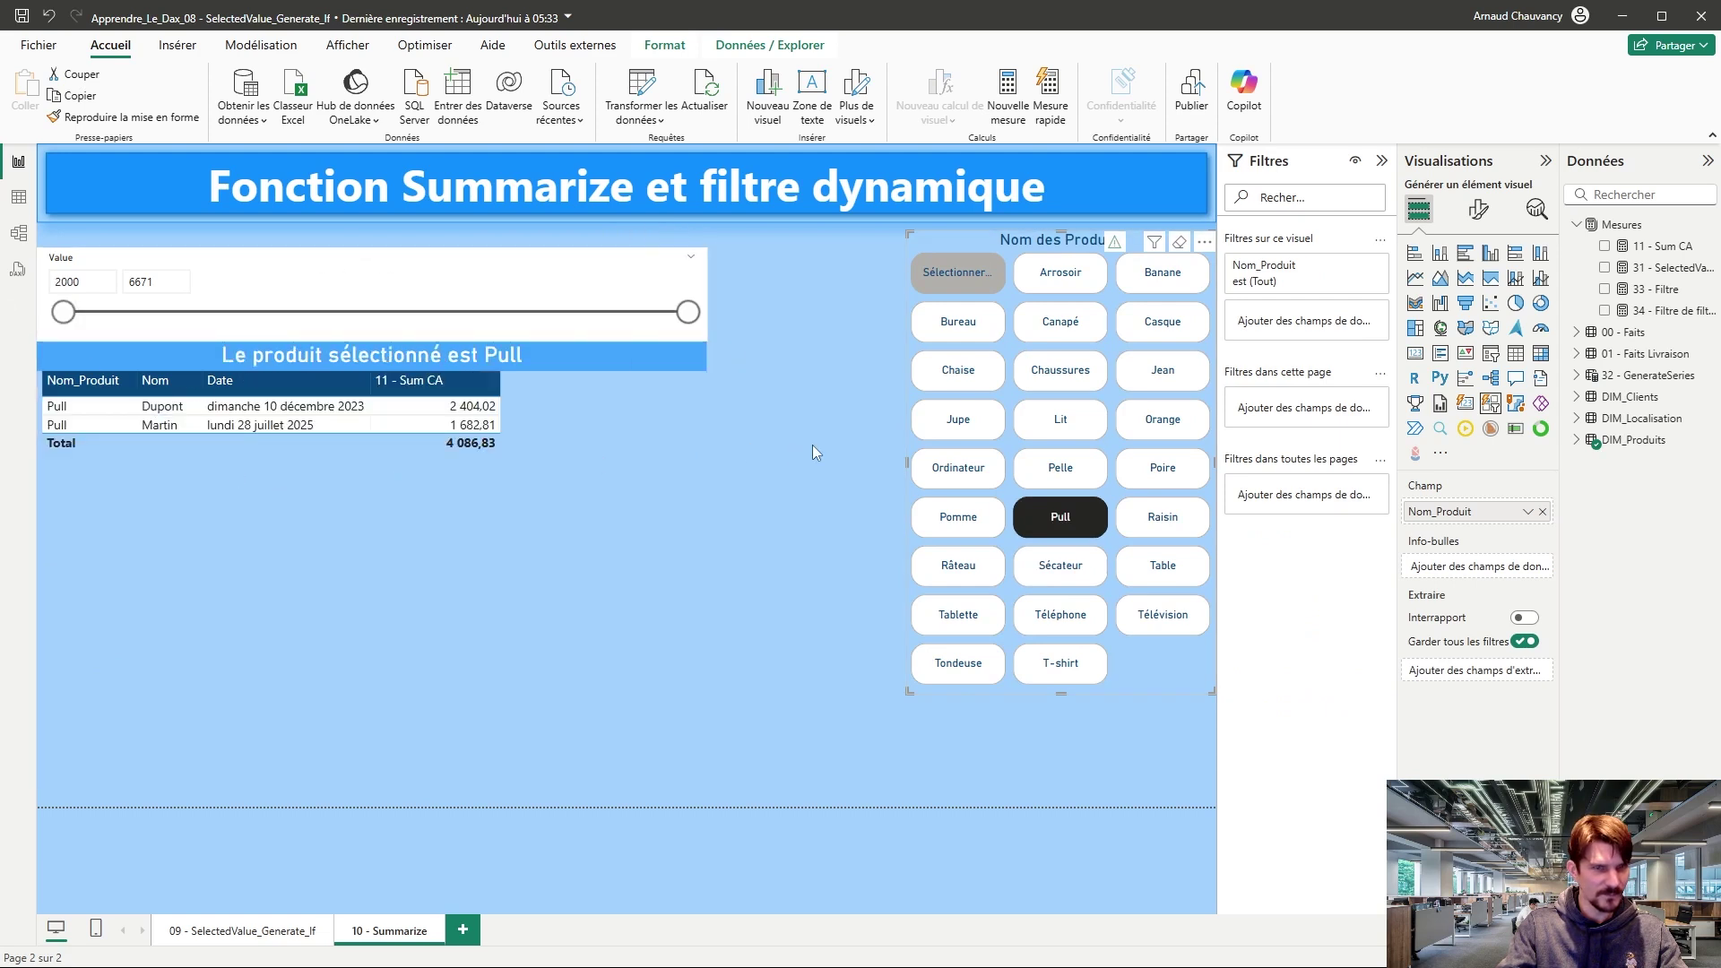
{"action": "left_click", "coordinate": [813, 337]}
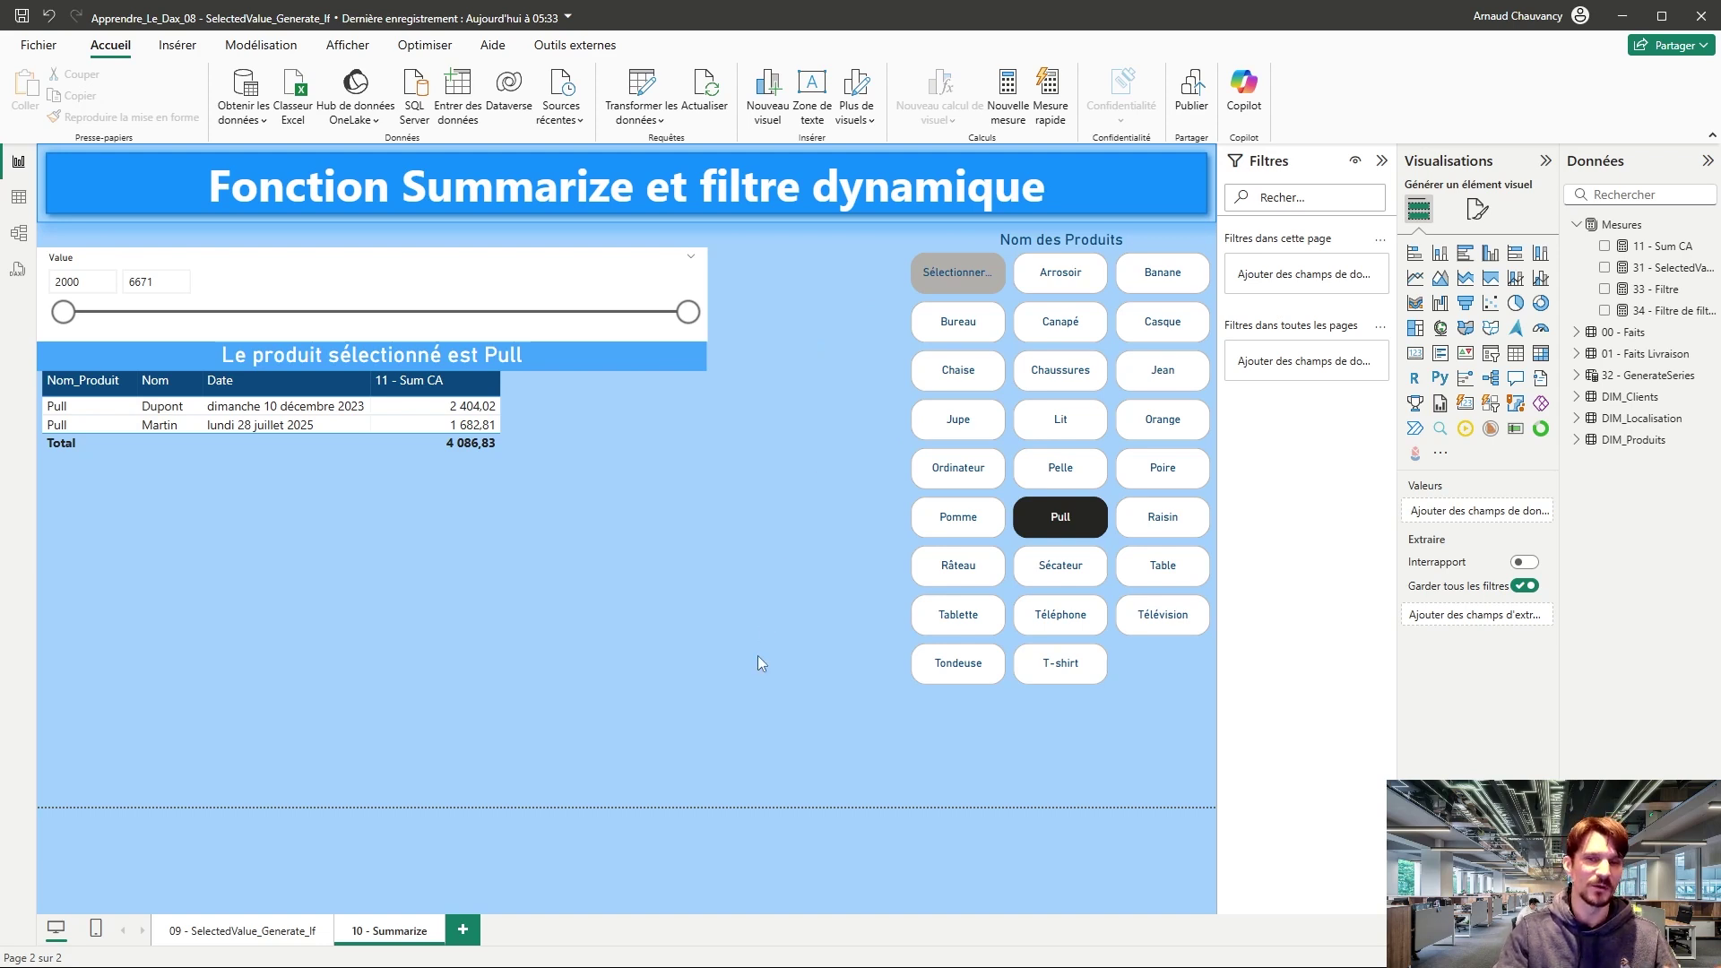
Step: Turn off the Value slicer's header and reduce the slicer's height from its upper edge
{"action": "left_click", "coordinate": [552, 282]}
{"action": "left_click", "coordinate": [1478, 209]}
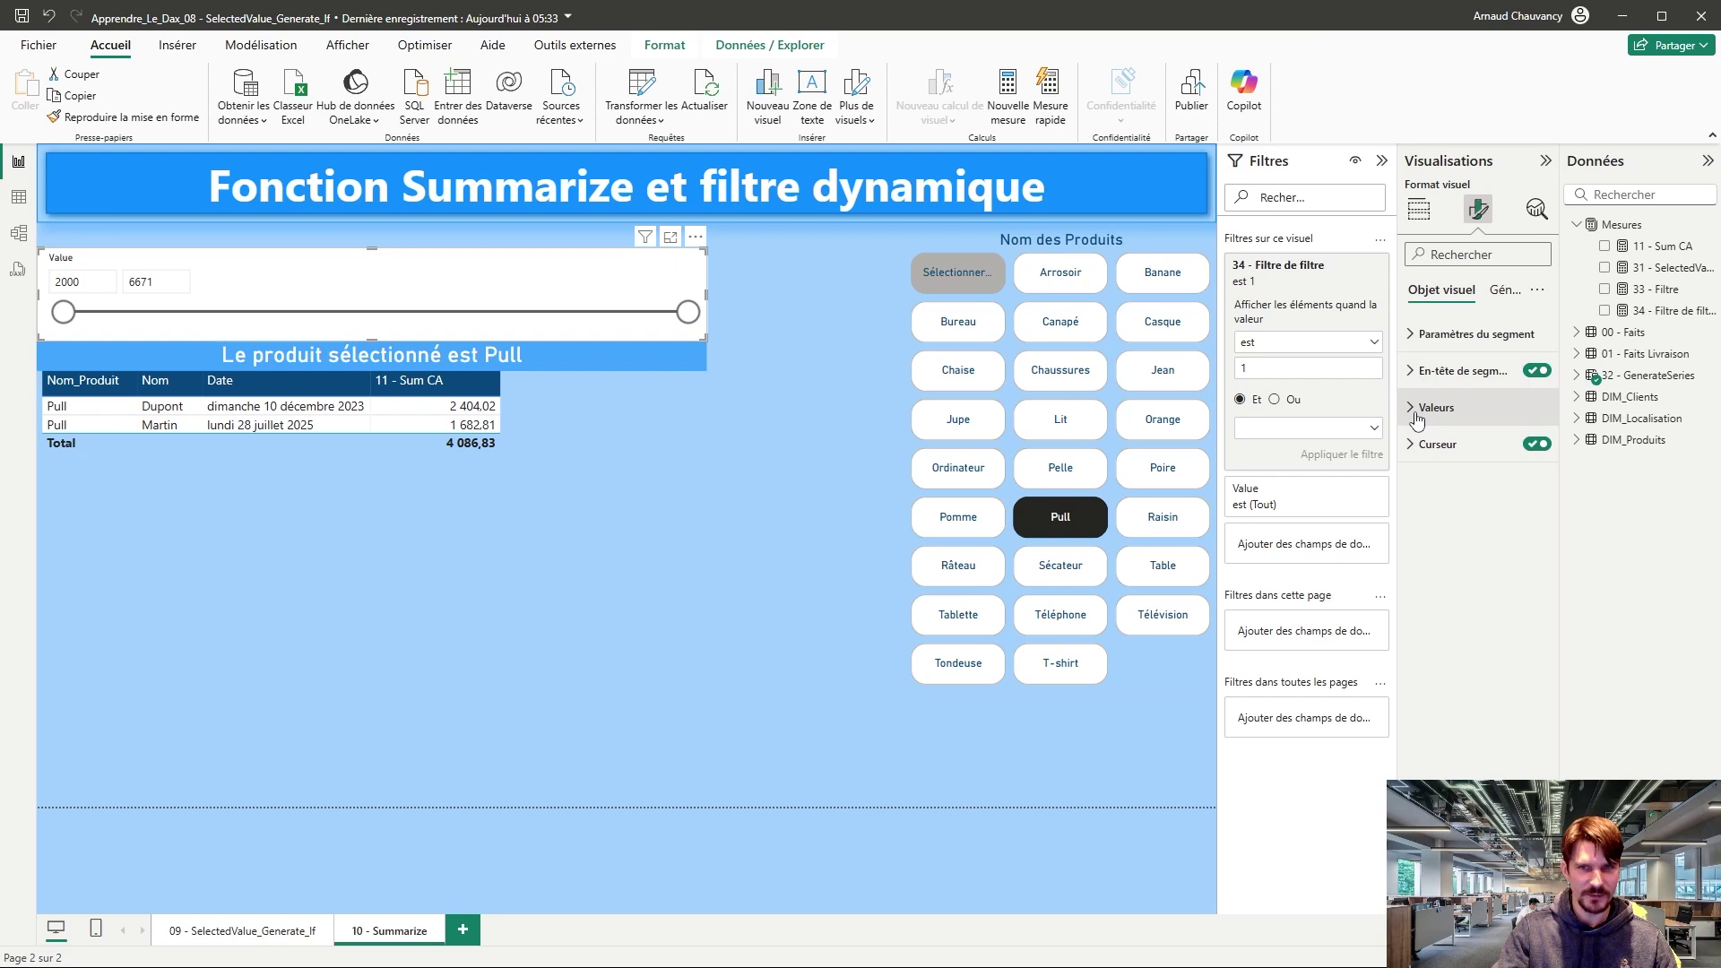
{"action": "left_click", "coordinate": [1535, 371]}
{"action": "left_click_drag", "start_coordinate": [370, 254], "coordinate": [370, 269]}
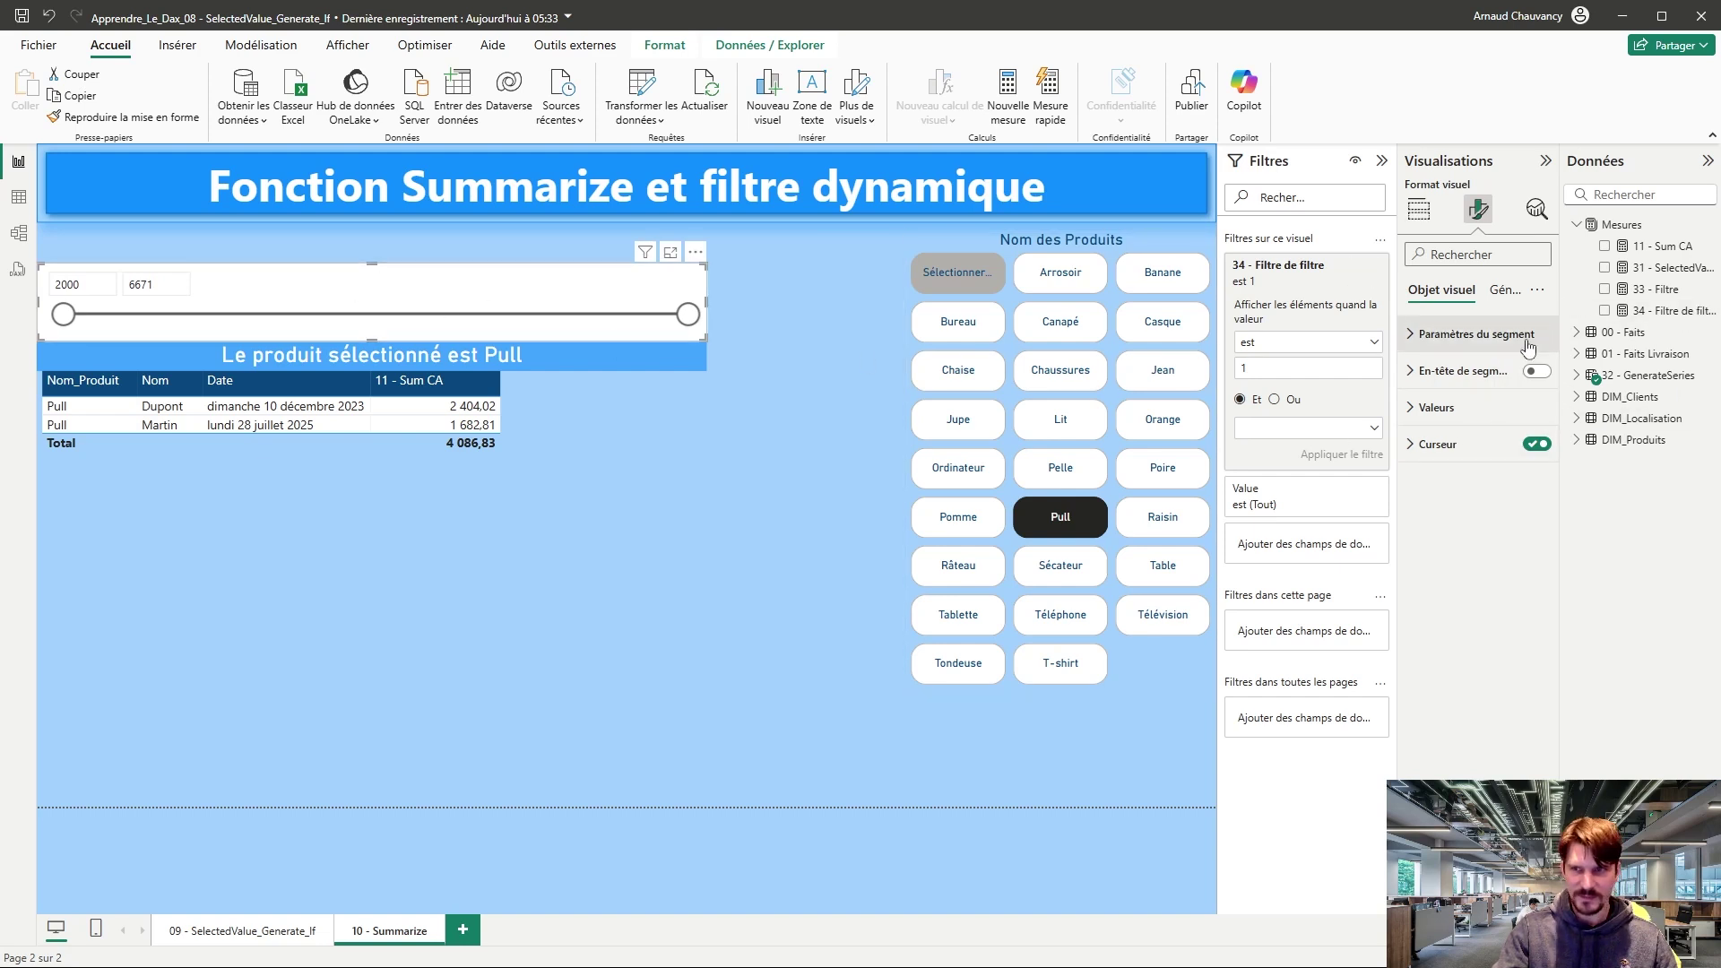
Step: Apply a thousands separator to the Value column of the 32 - GenerateSeries table
{"action": "left_click", "coordinate": [1595, 376]}
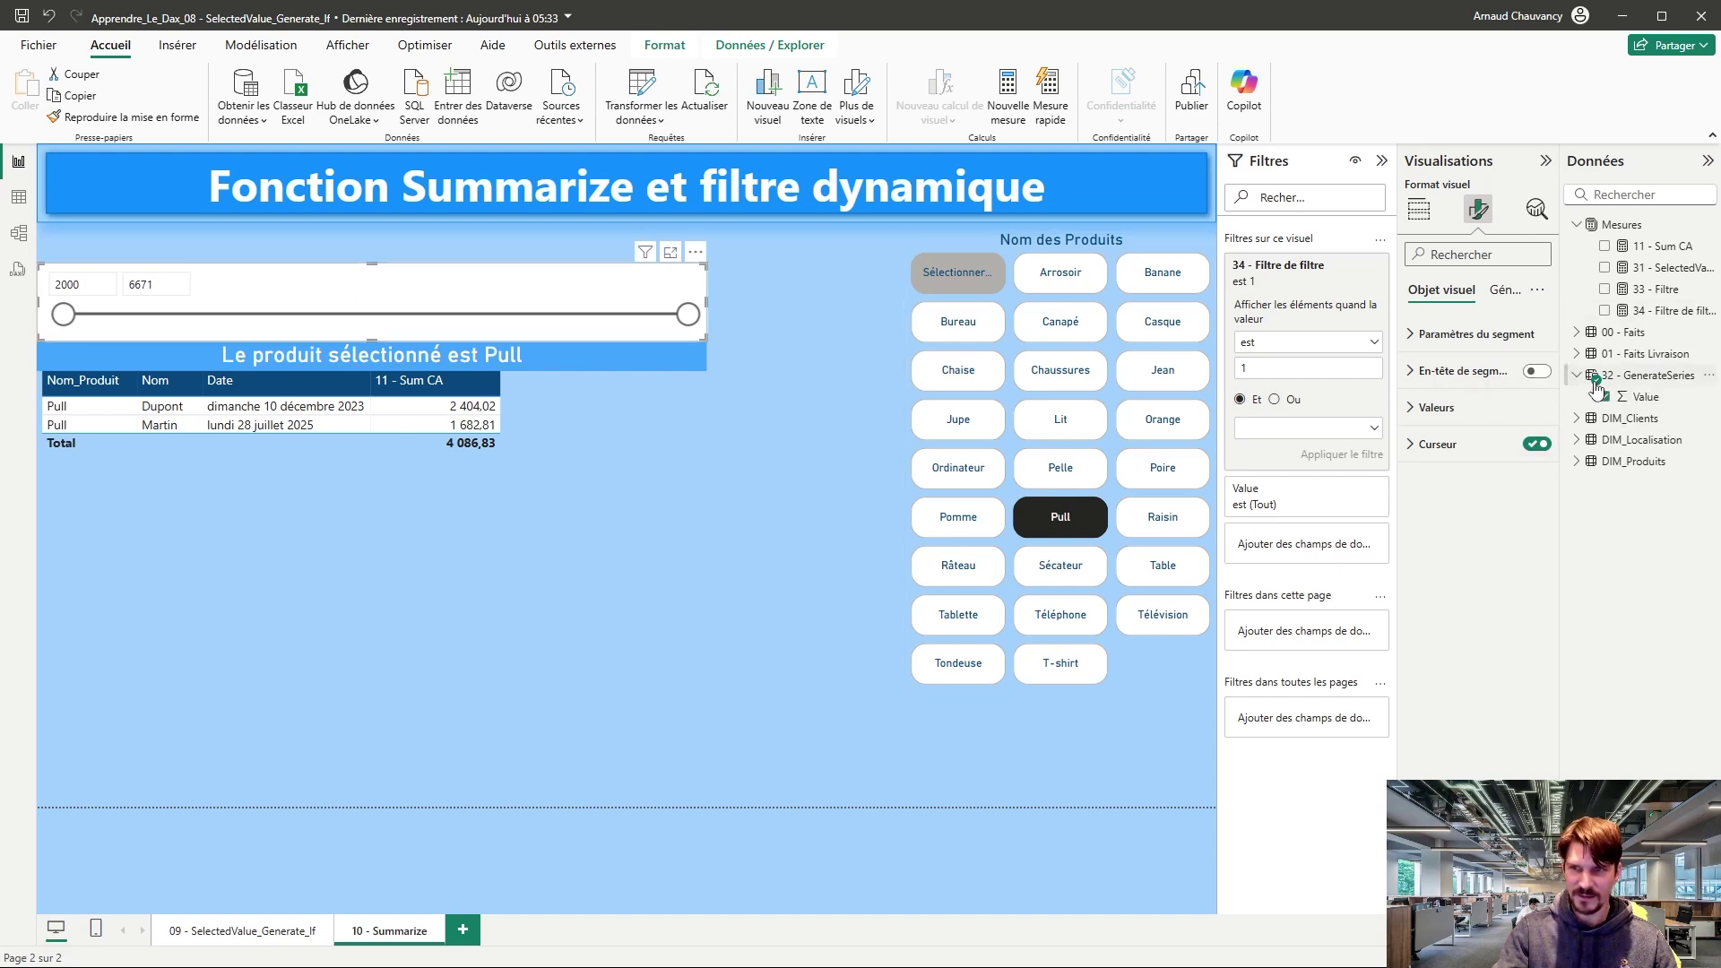
{"action": "left_click", "coordinate": [1643, 396]}
{"action": "left_click", "coordinate": [310, 109]}
{"action": "left_click", "coordinate": [857, 488]}
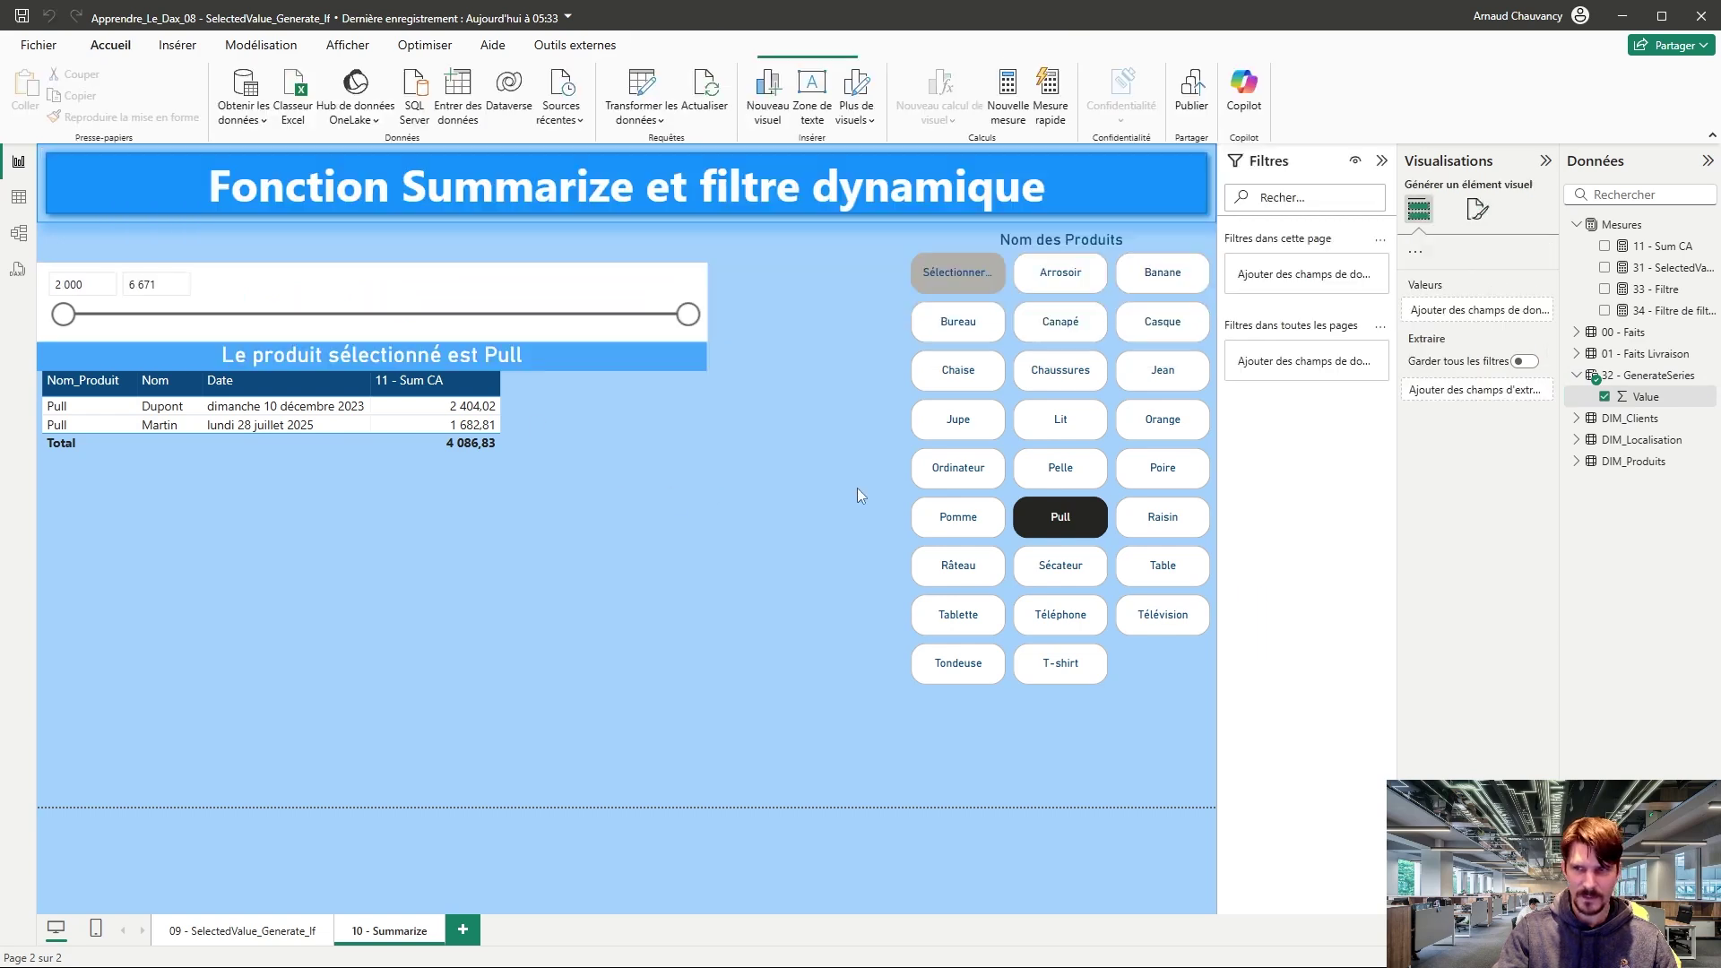
Step: Narrow the Value slicer and the product table below it to matching widths, just wider than the table's columns
{"action": "left_click", "coordinate": [1477, 212]}
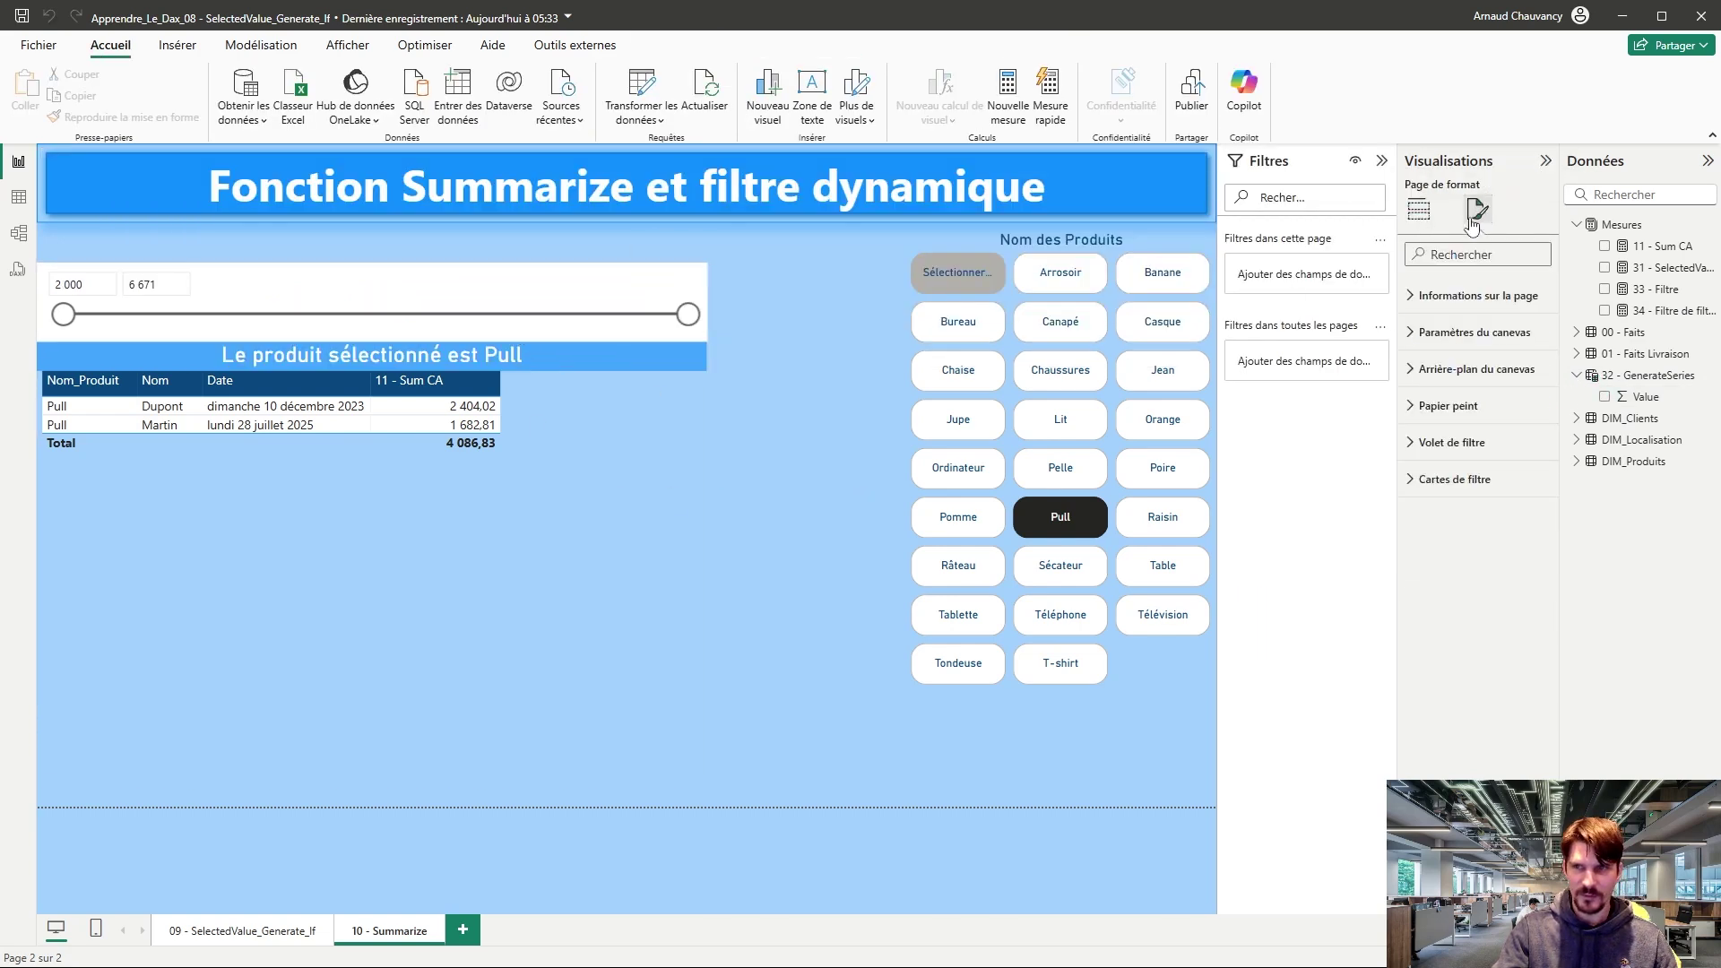
{"action": "left_click", "coordinate": [703, 300]}
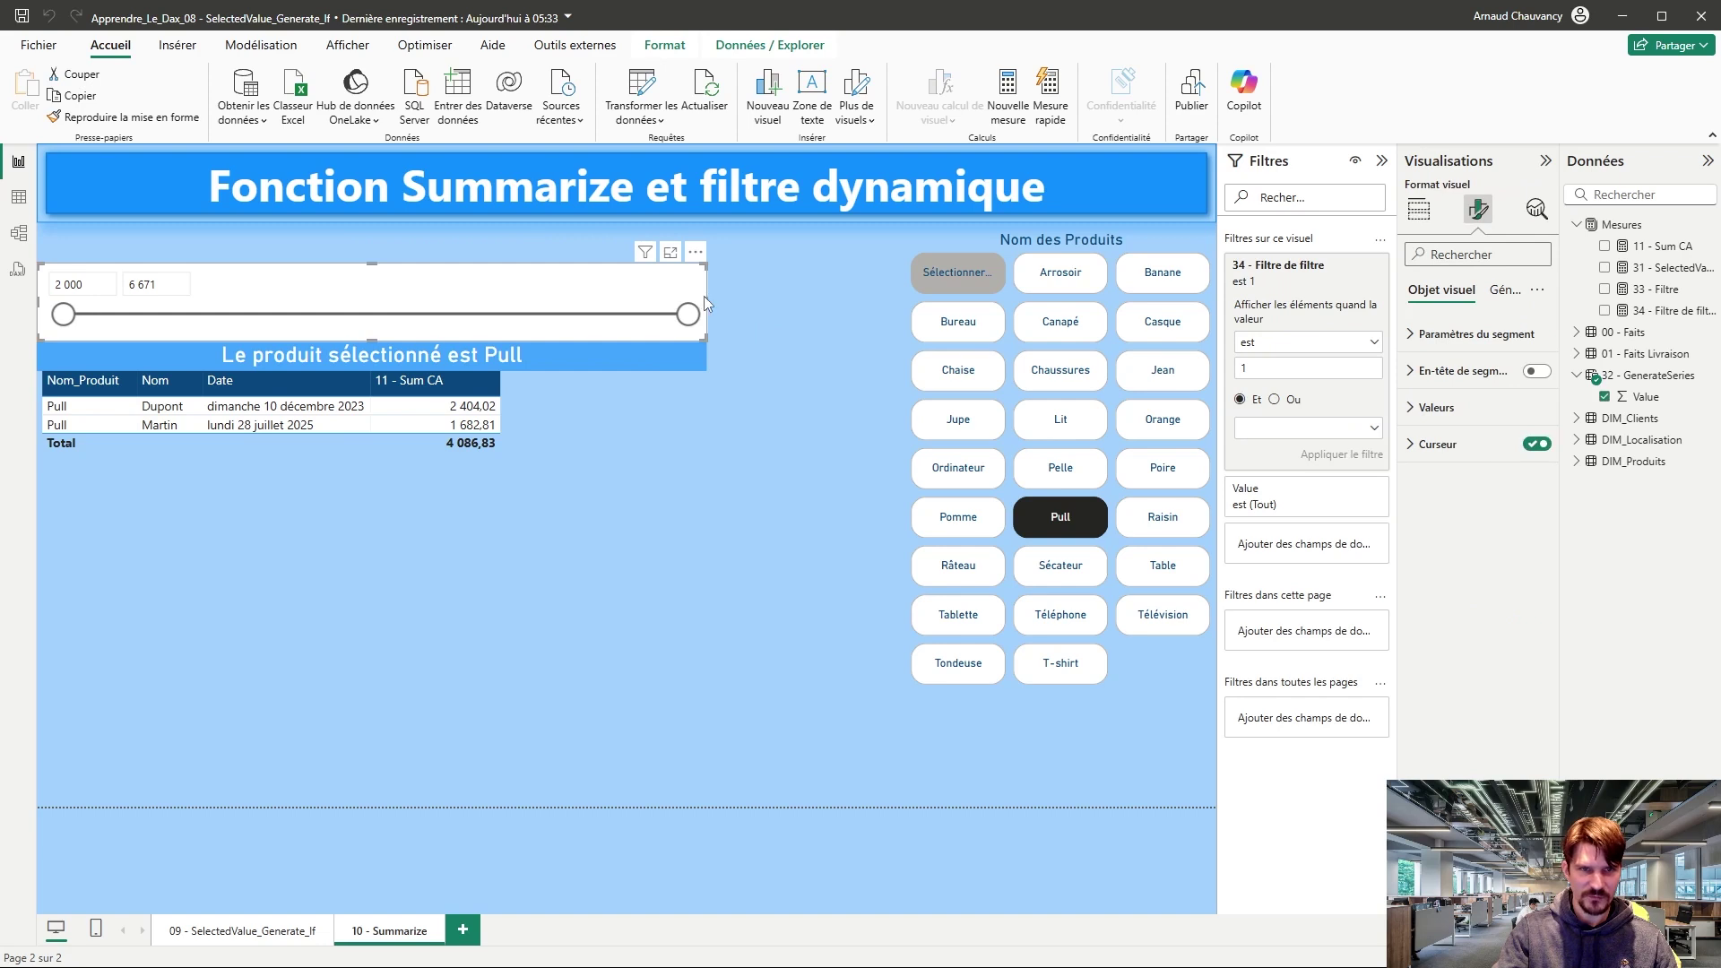
{"action": "left_click_drag", "start_coordinate": [708, 300], "coordinate": [519, 313]}
{"action": "left_click", "coordinate": [573, 398]}
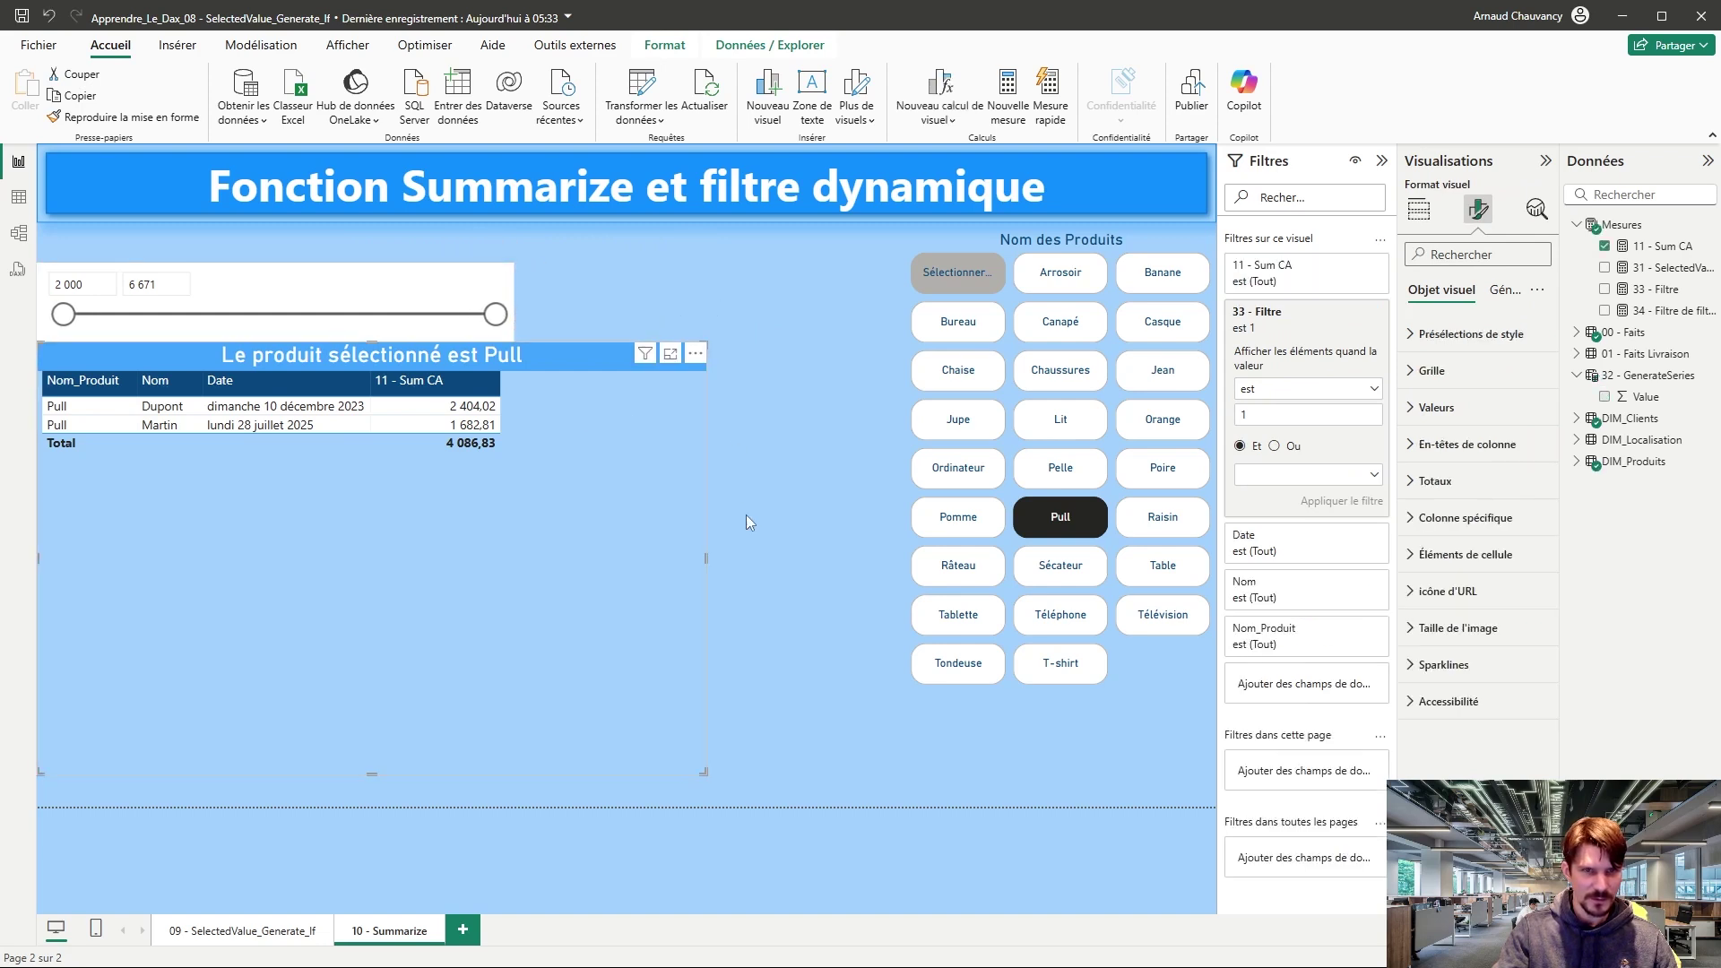
{"action": "left_click_drag", "start_coordinate": [702, 551], "coordinate": [515, 546]}
Step: Format the Value slicer's values in 12-point bold with a dark blue font colour
{"action": "left_click", "coordinate": [381, 302]}
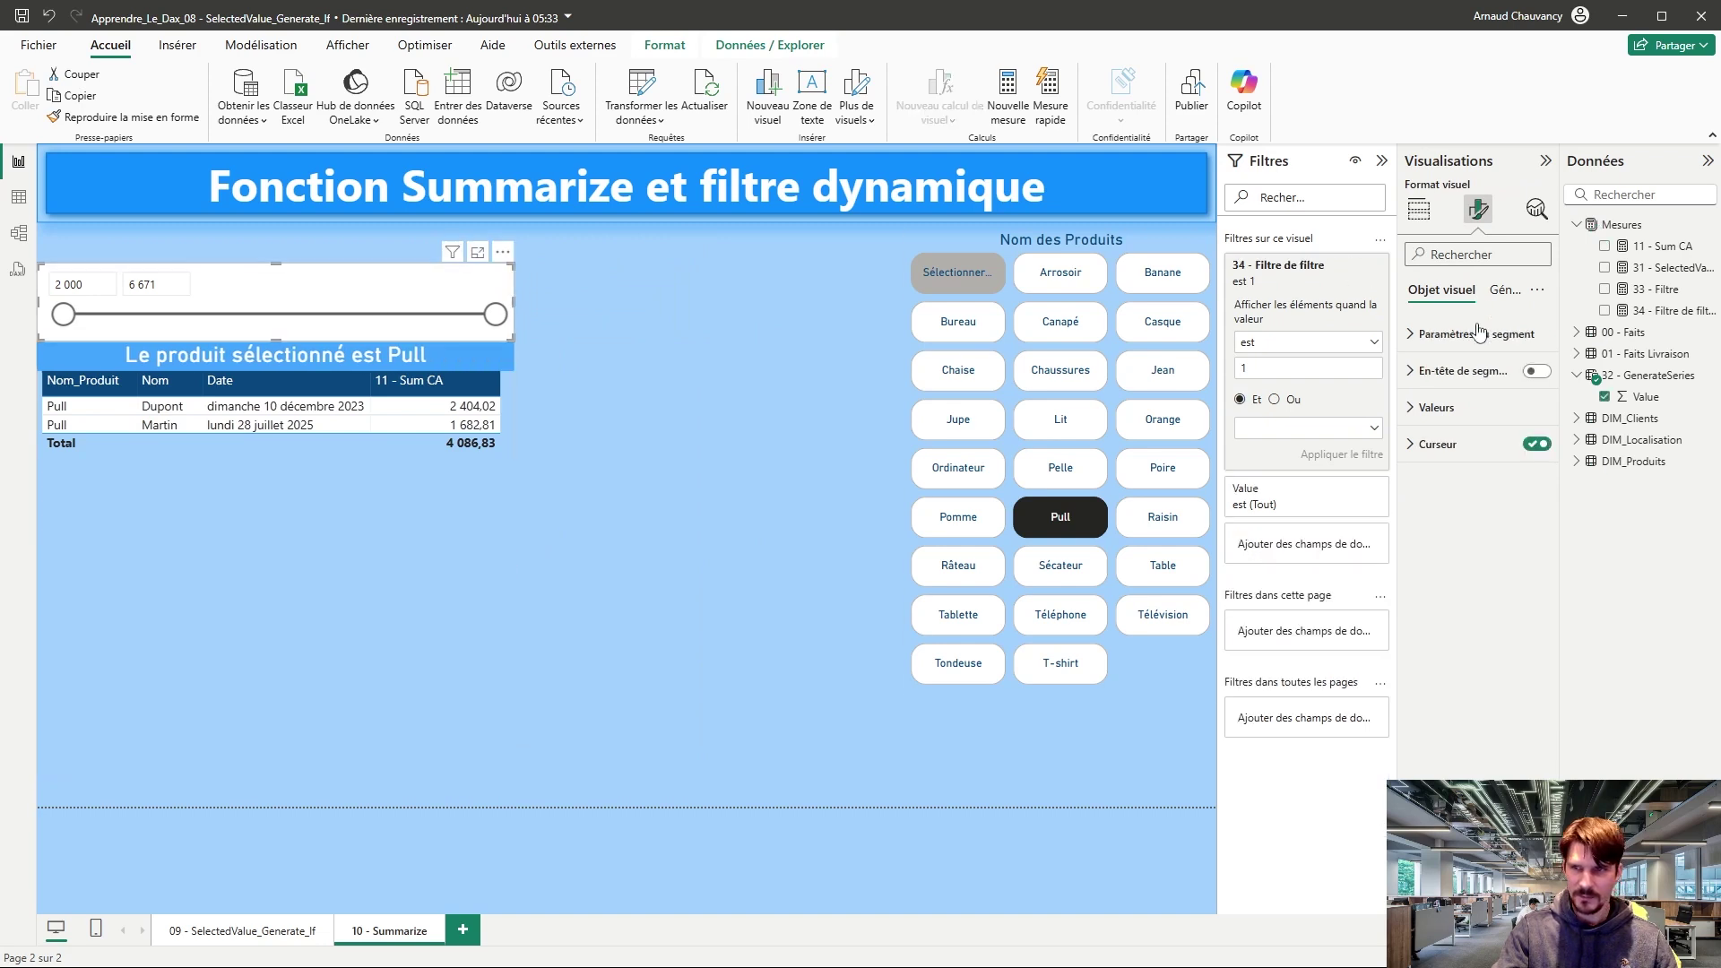
{"action": "left_click", "coordinate": [1436, 407]}
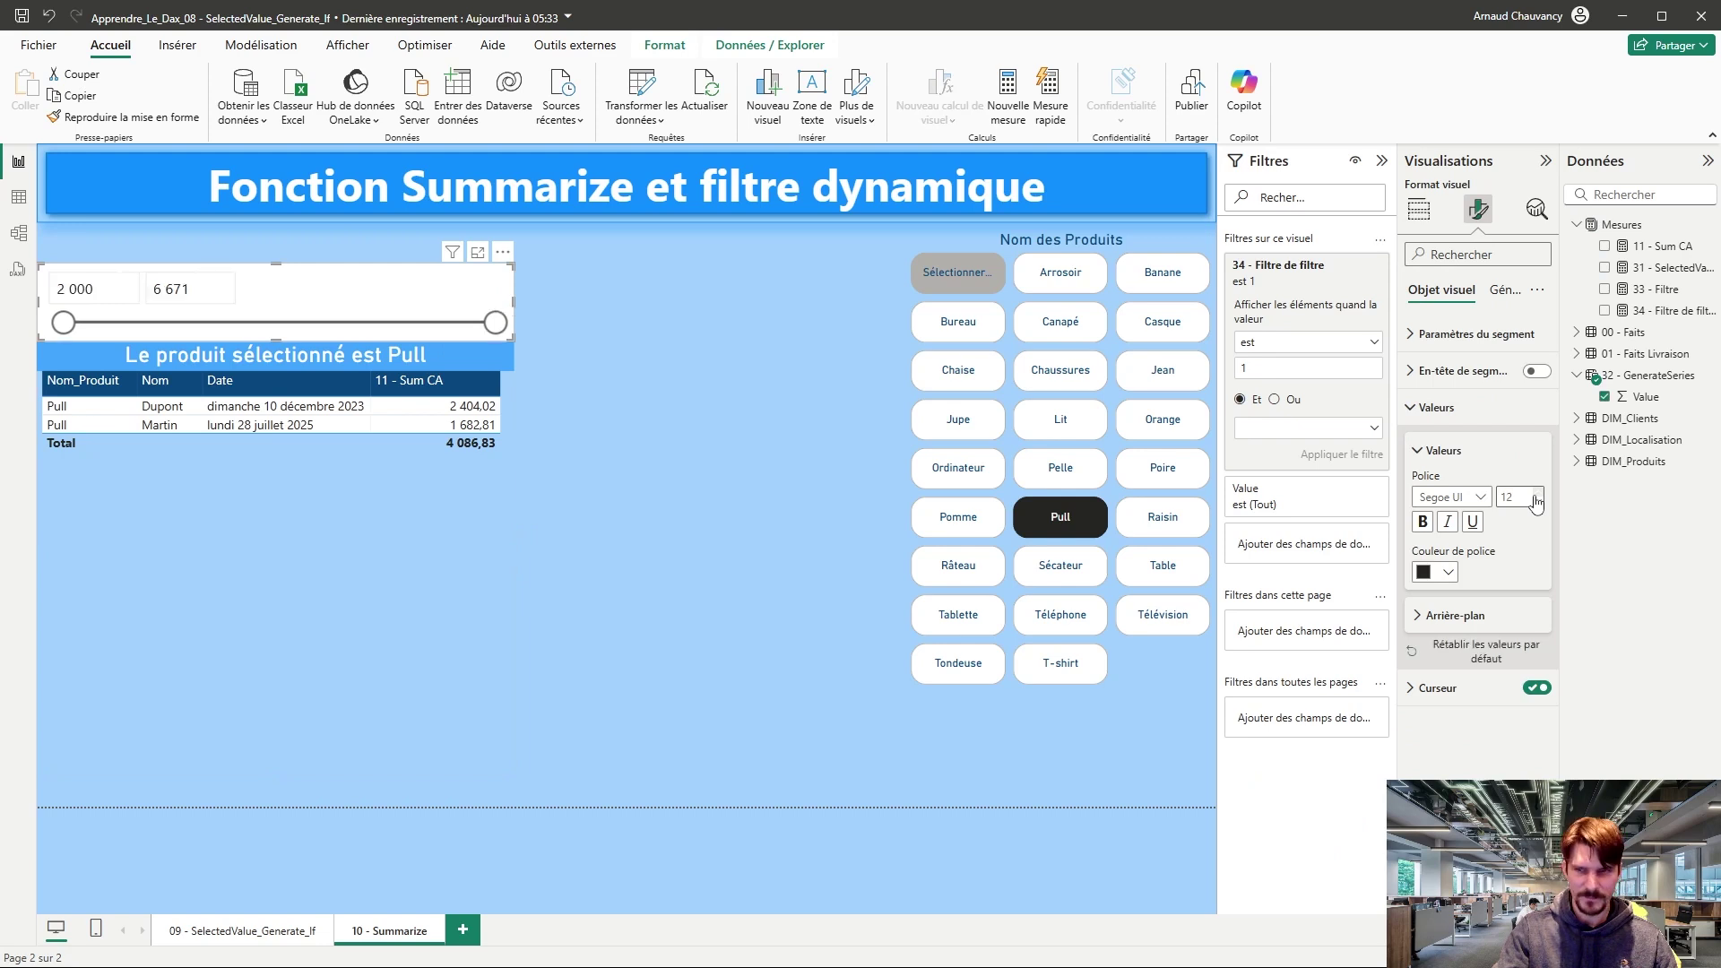
{"action": "left_click", "coordinate": [1446, 572]}
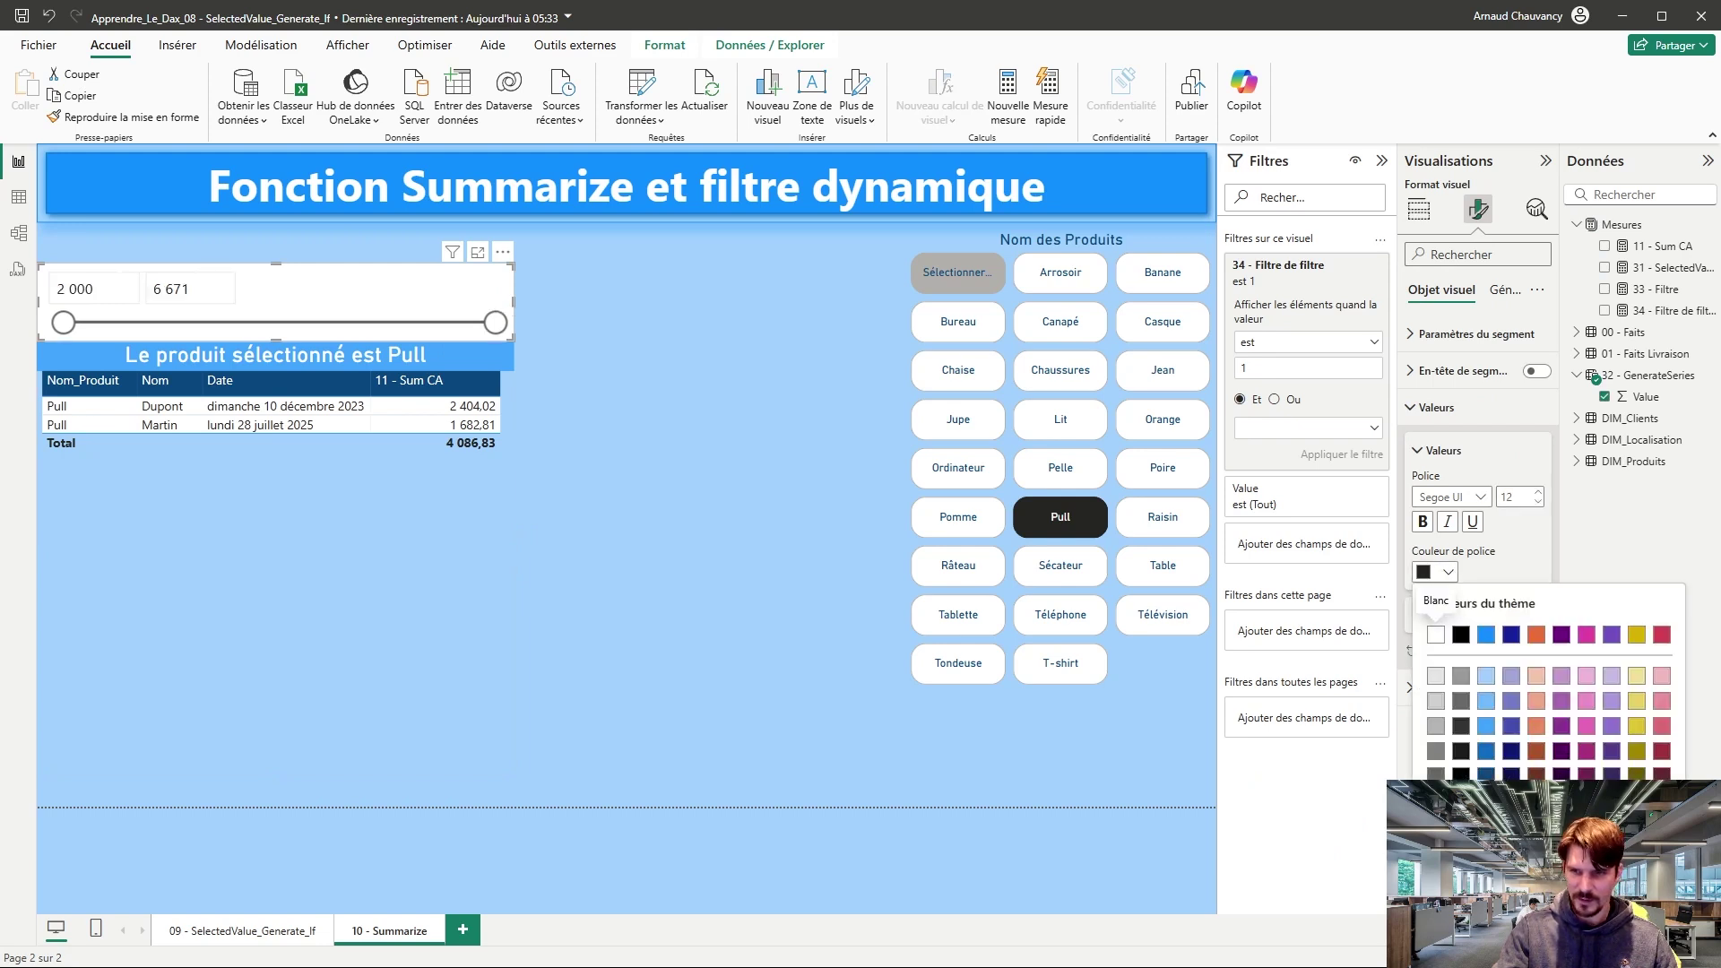
{"action": "left_click", "coordinate": [1486, 775]}
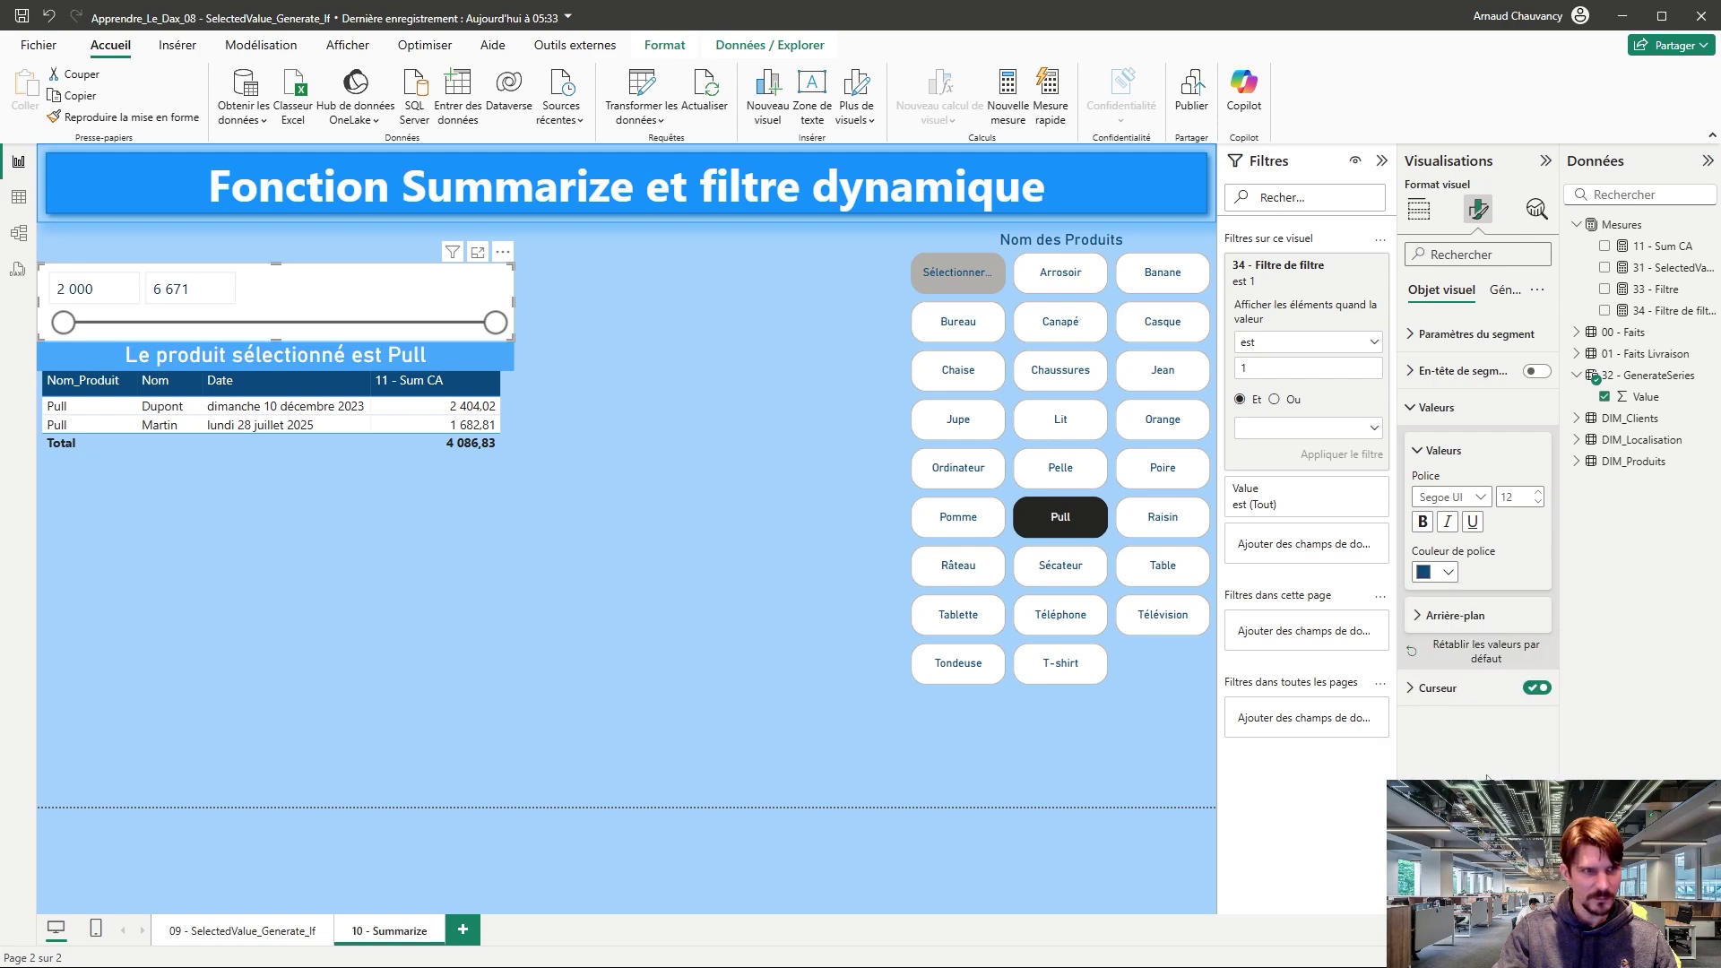
{"action": "left_click", "coordinate": [1426, 524]}
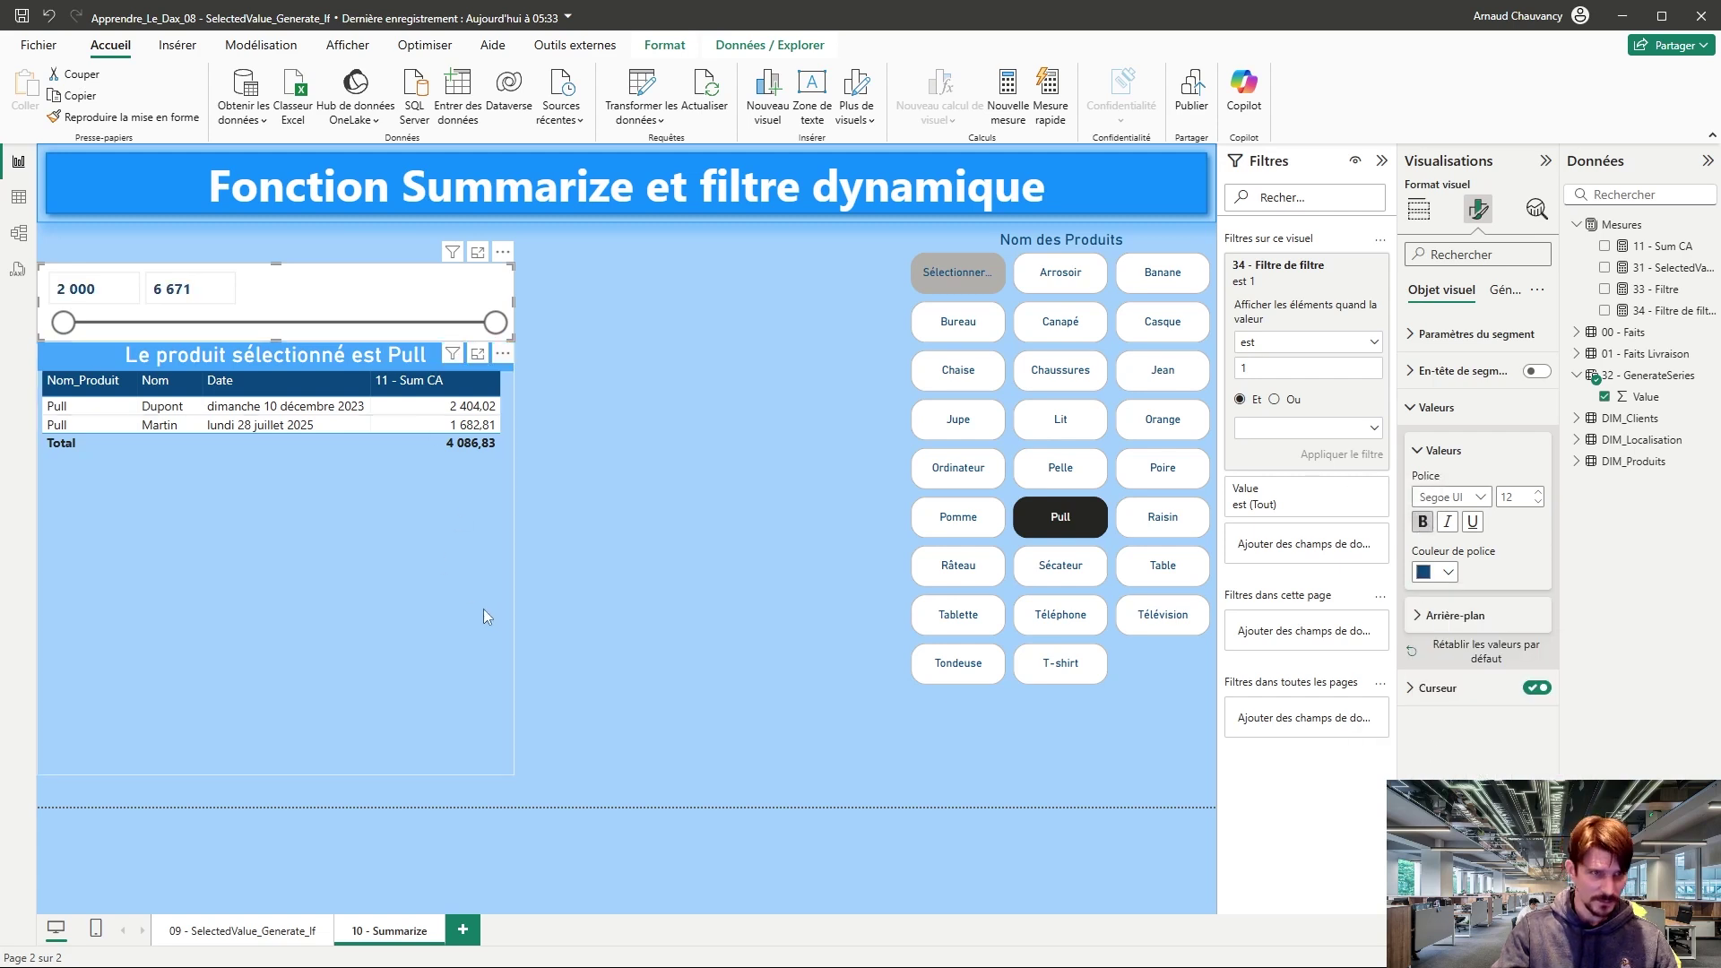